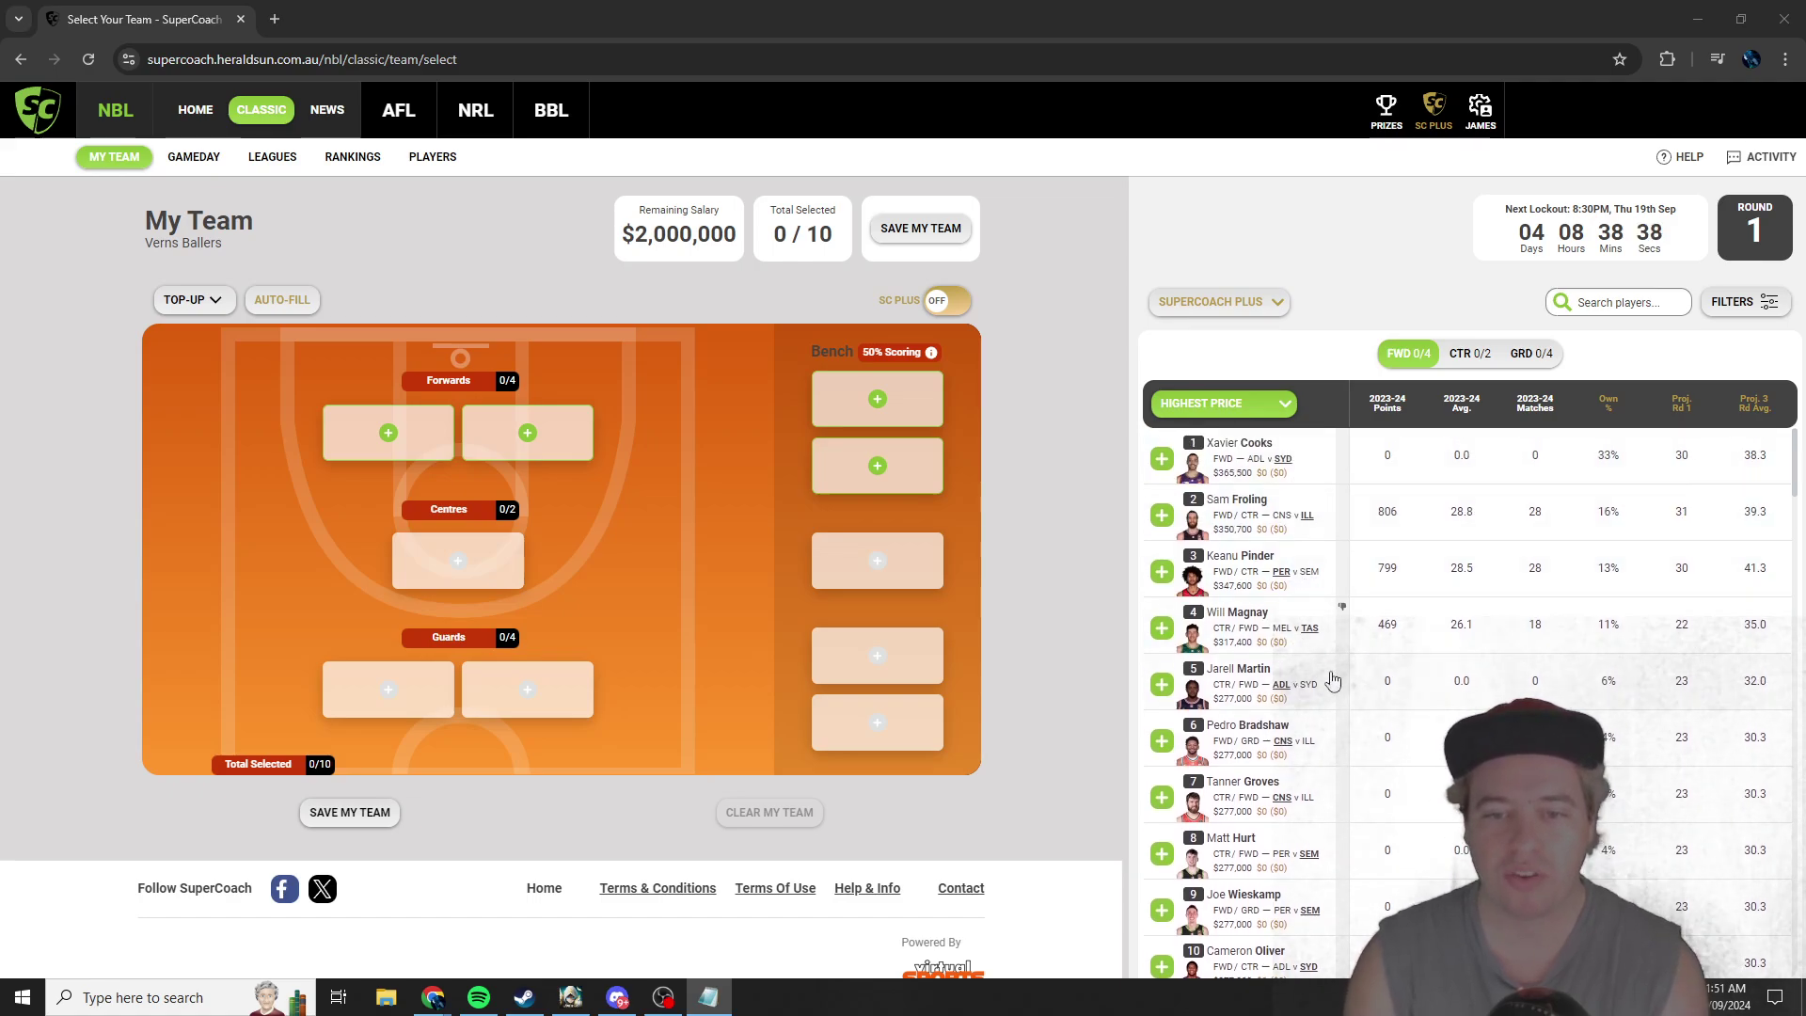
Step: Add Cameron Oliver to the first starting forward spot from the forwards sorted by highest price
scroll(1371, 661, "down", 2)
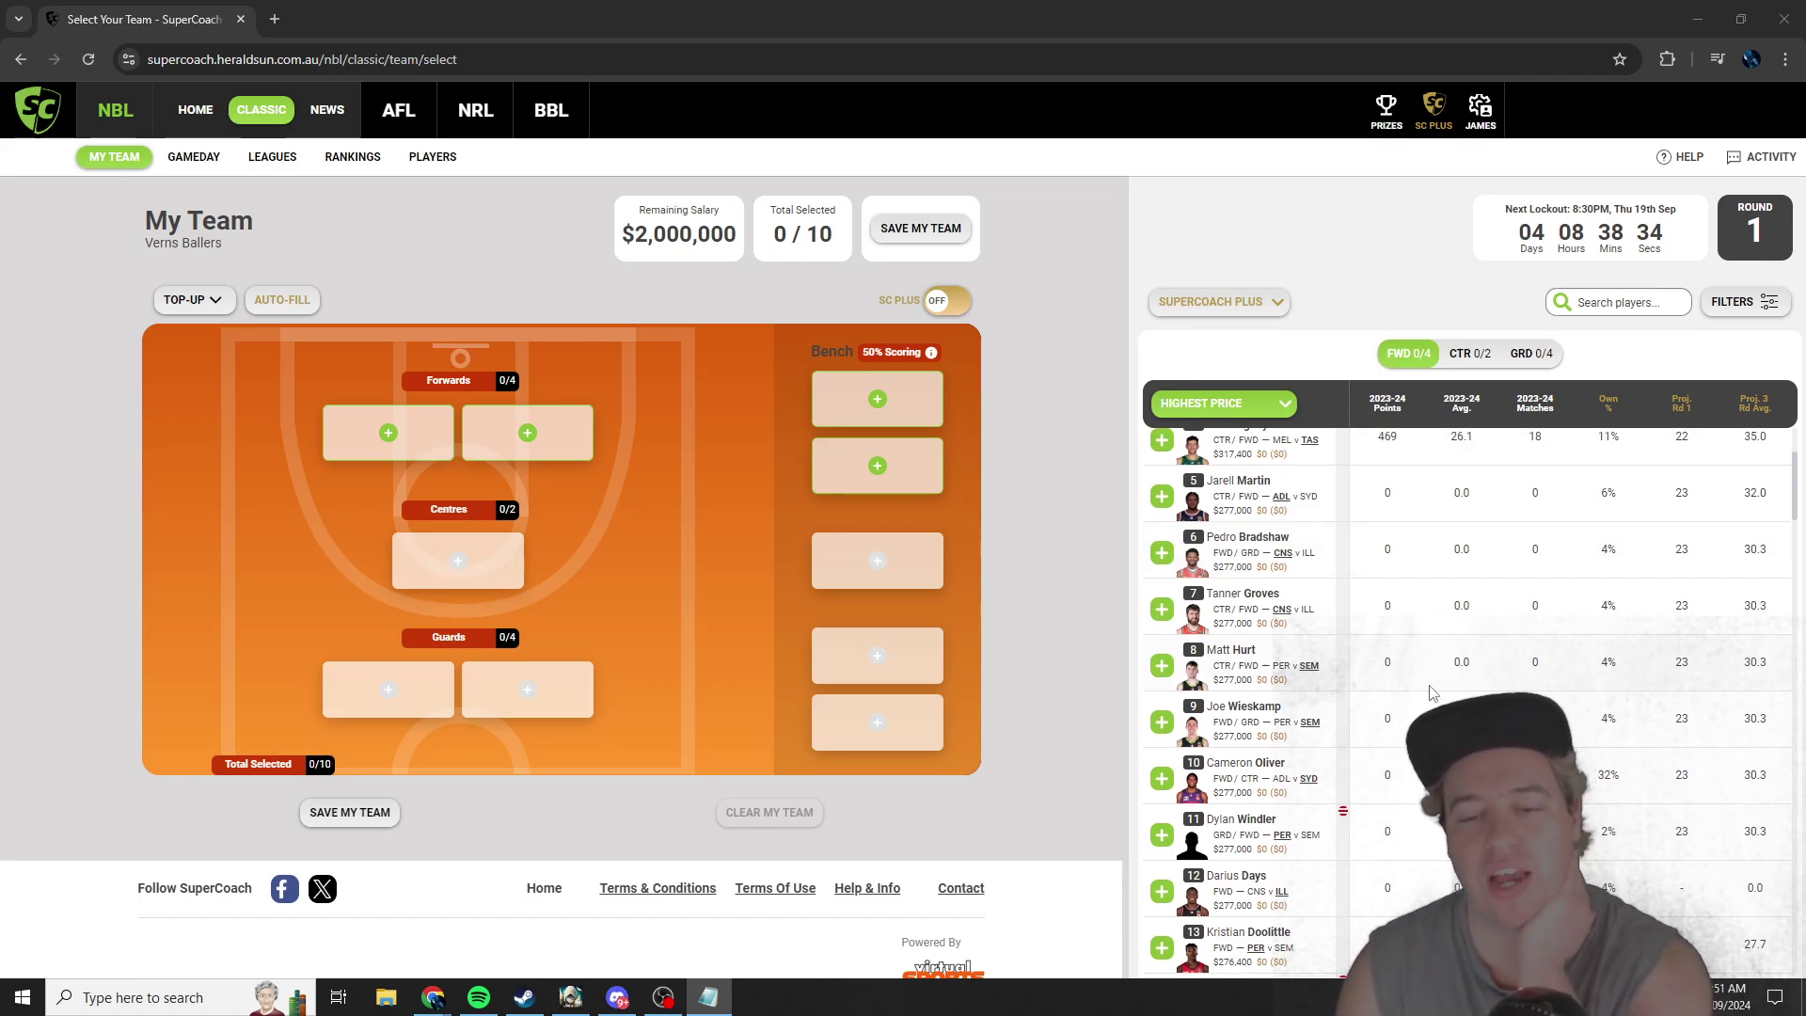
scroll(1429, 693, "up", 2)
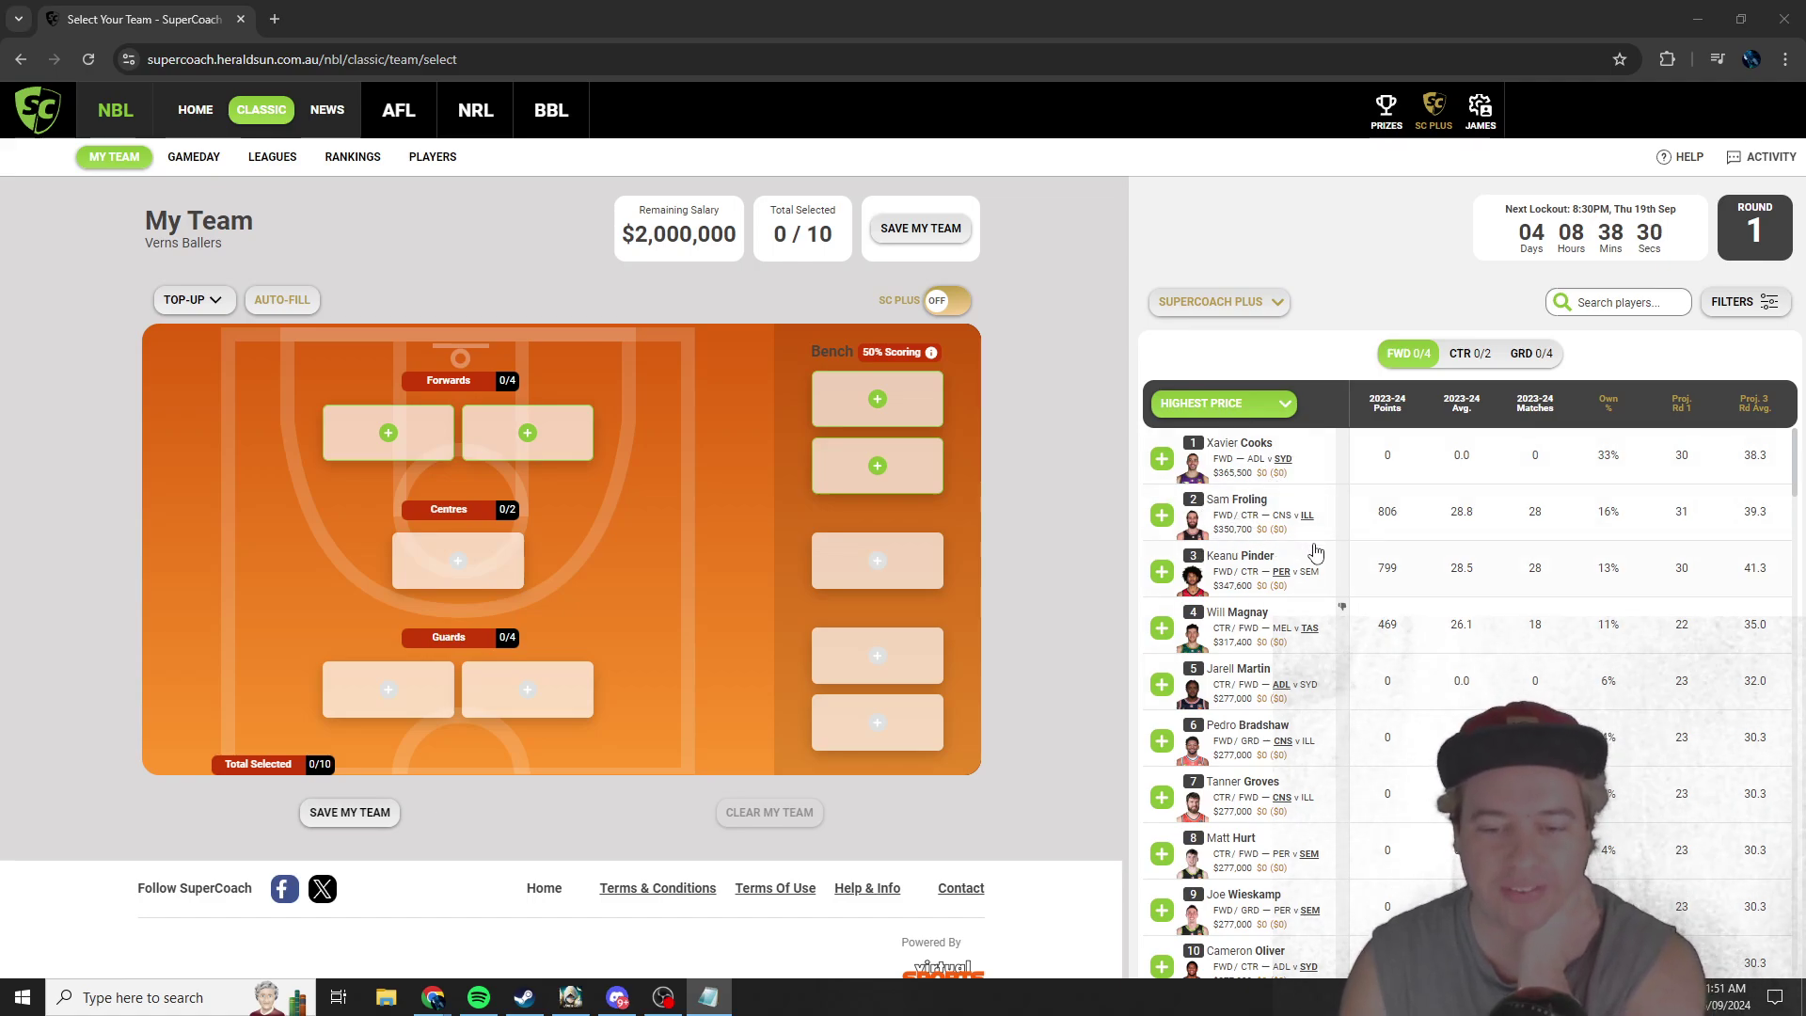
scroll(1335, 584, "down", 3)
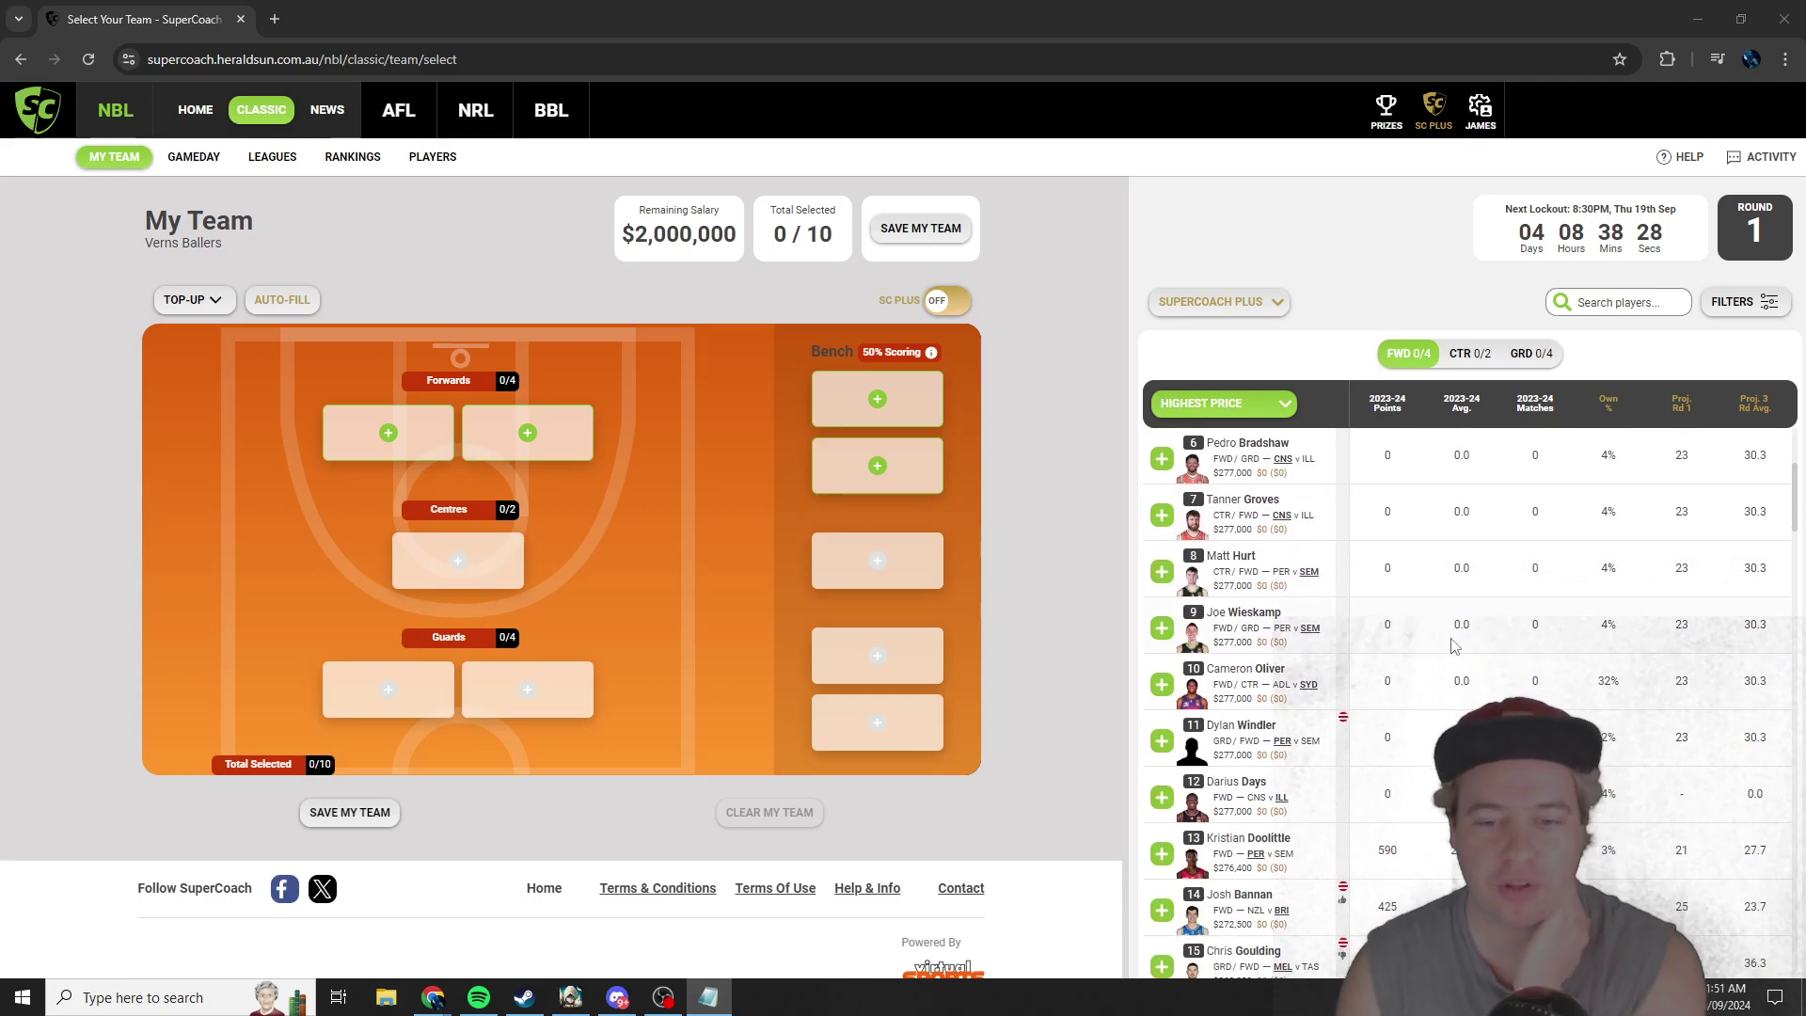
scroll(1454, 668, "up", 1)
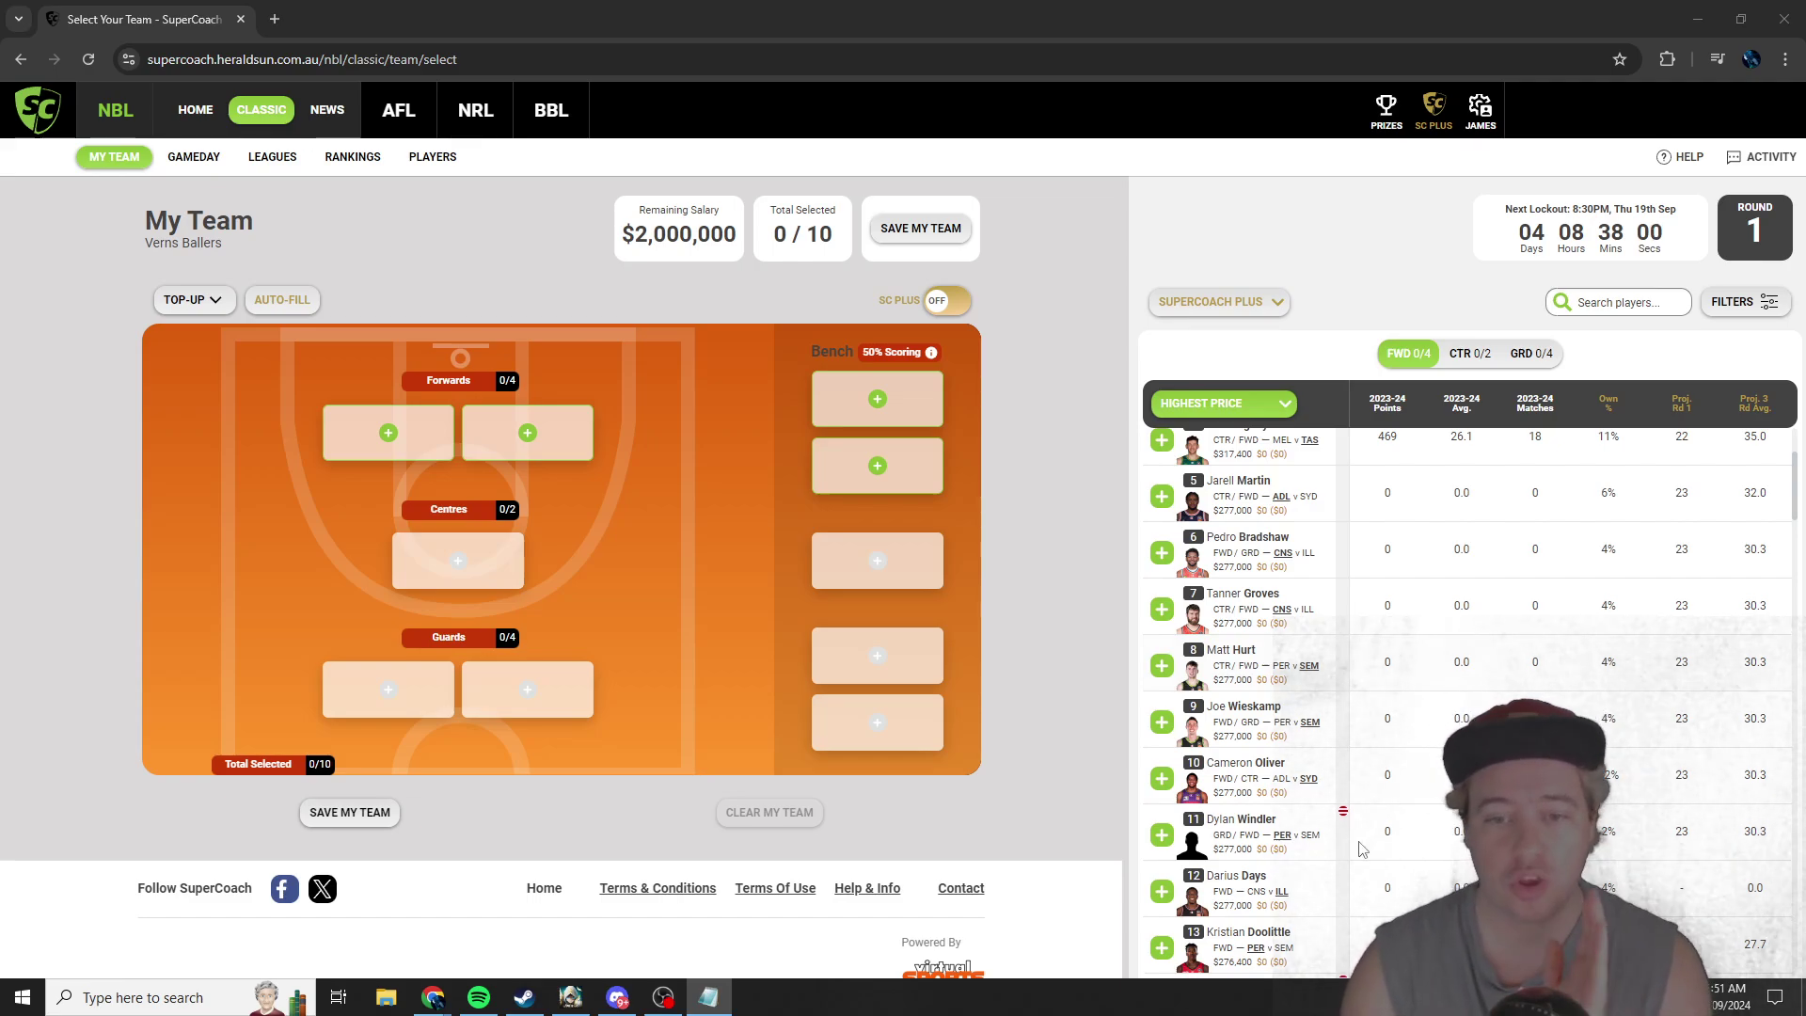
left_click(1161, 778)
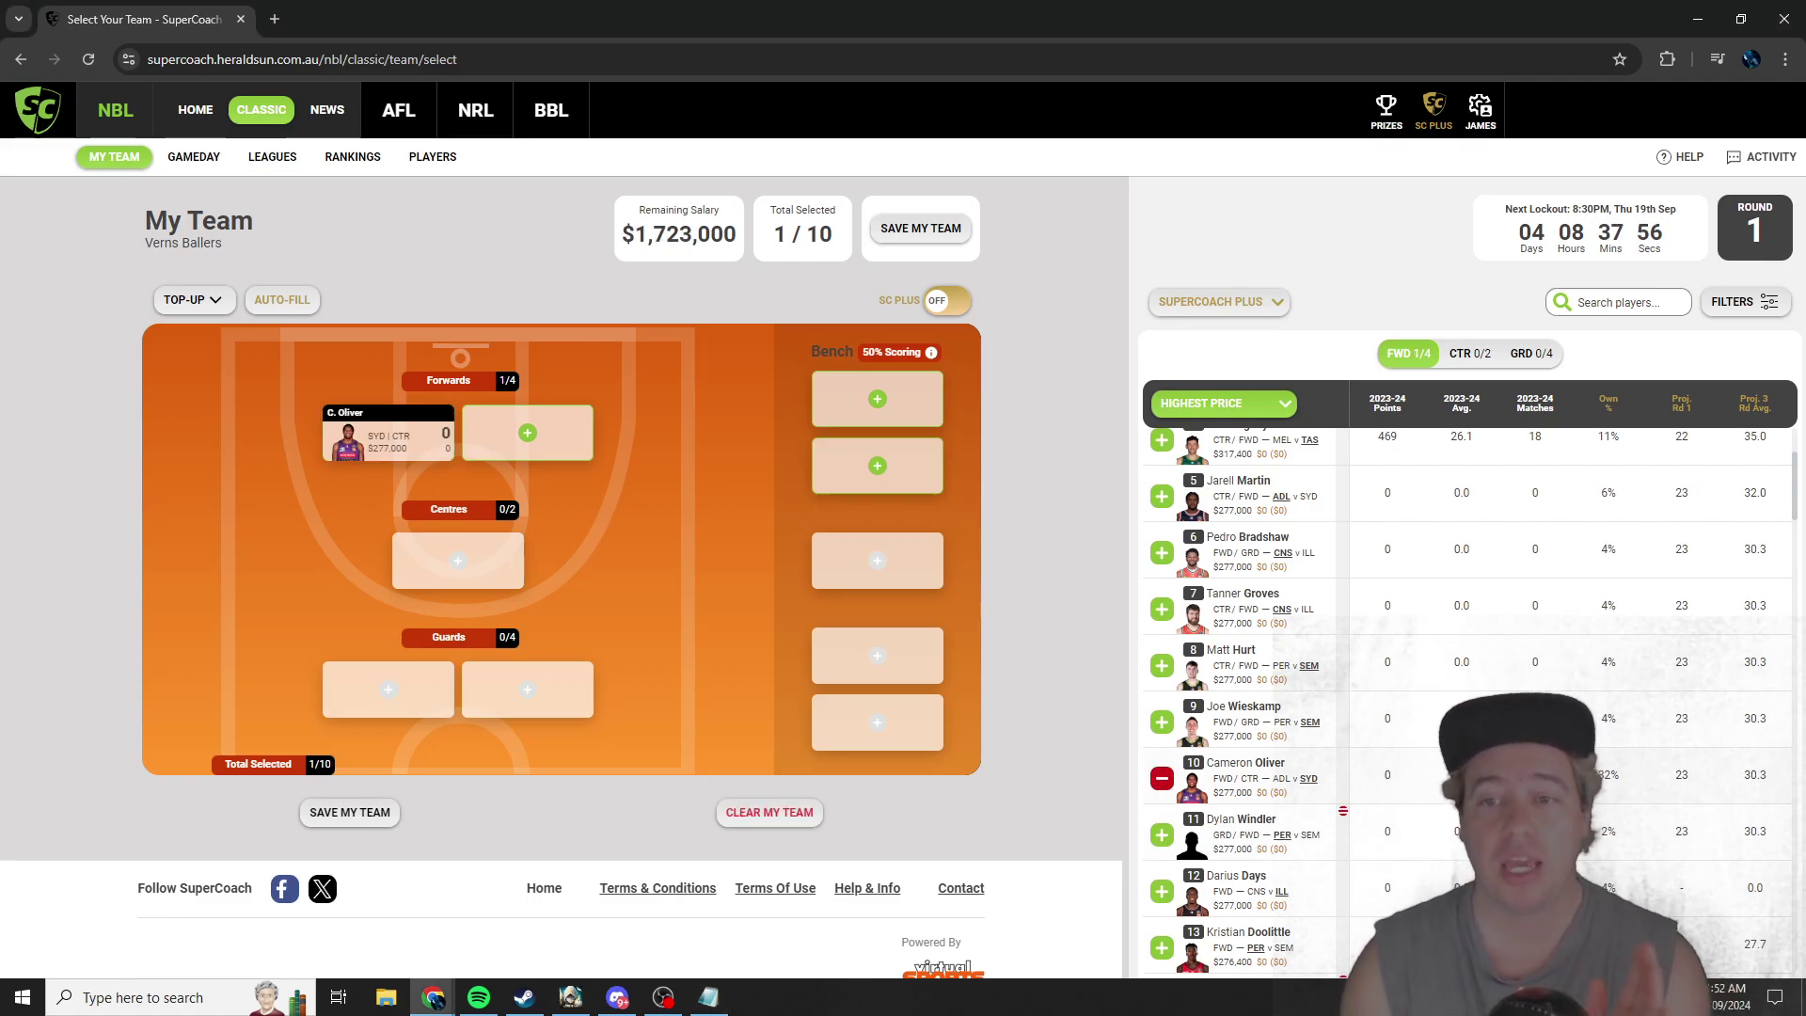
Step: Add Jack White to the second starting forward spot
scroll(1245, 475, "up", 2)
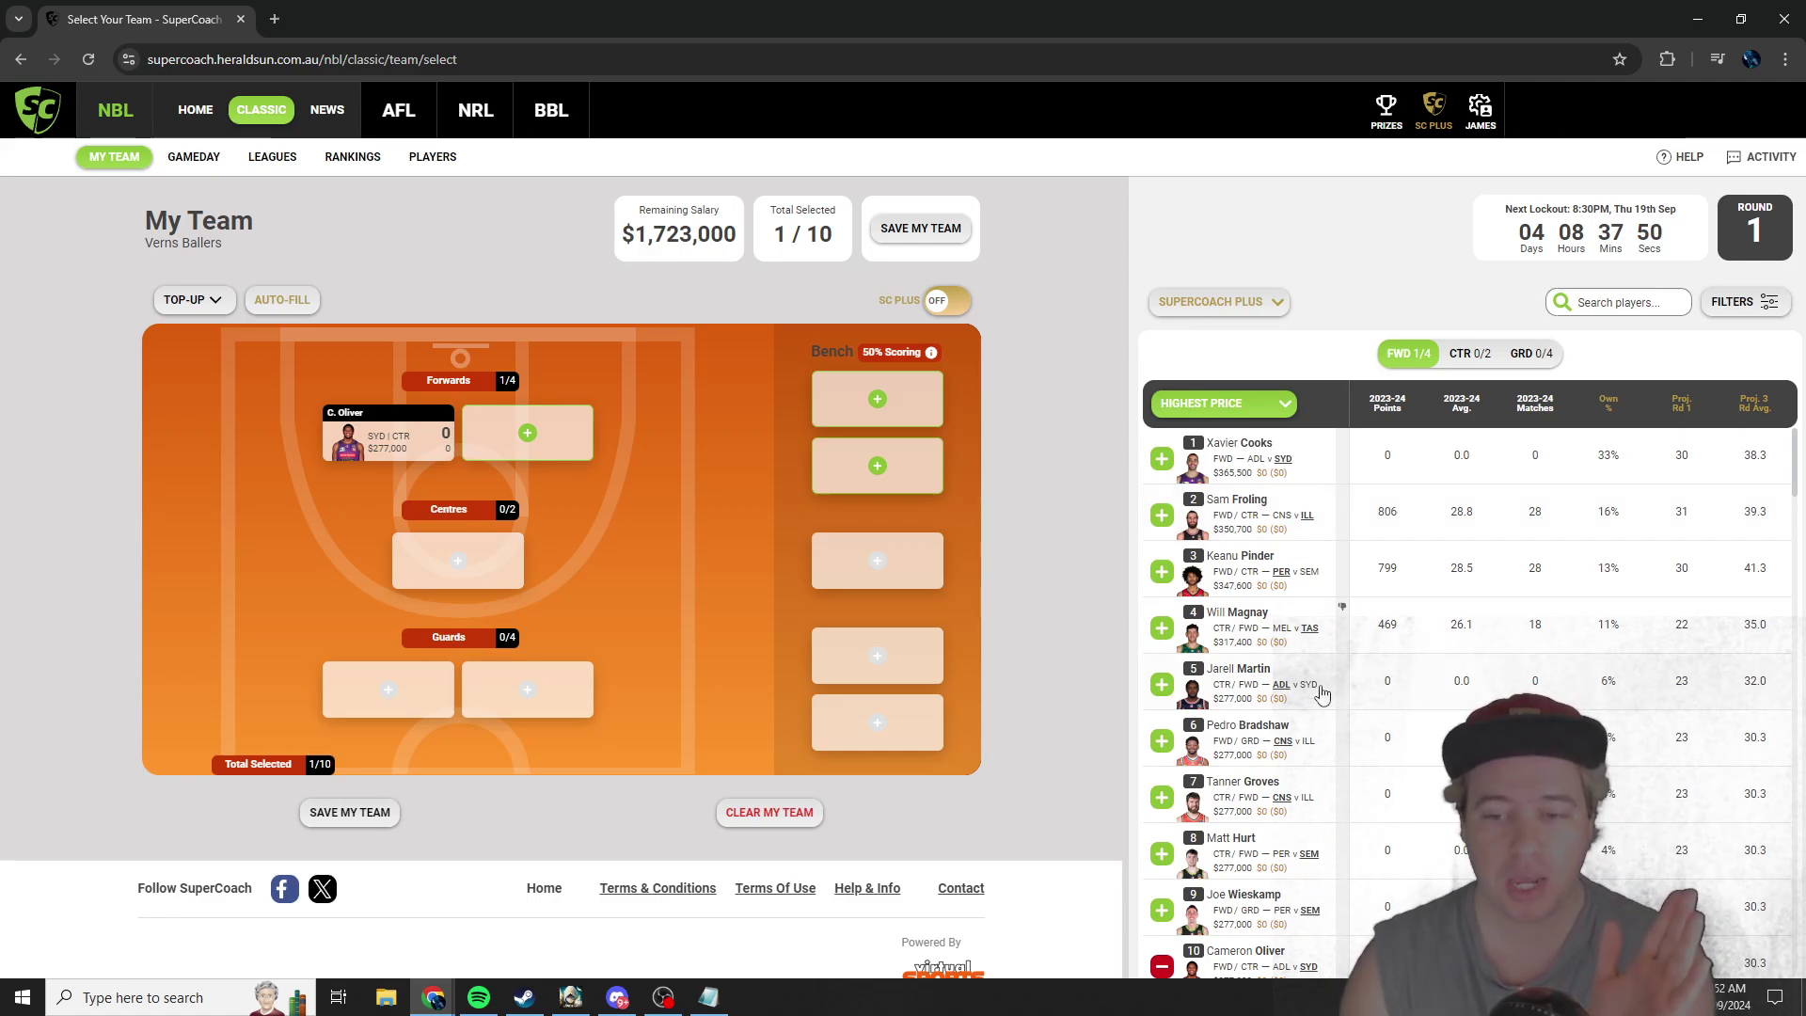
scroll(1334, 701, "down", 1)
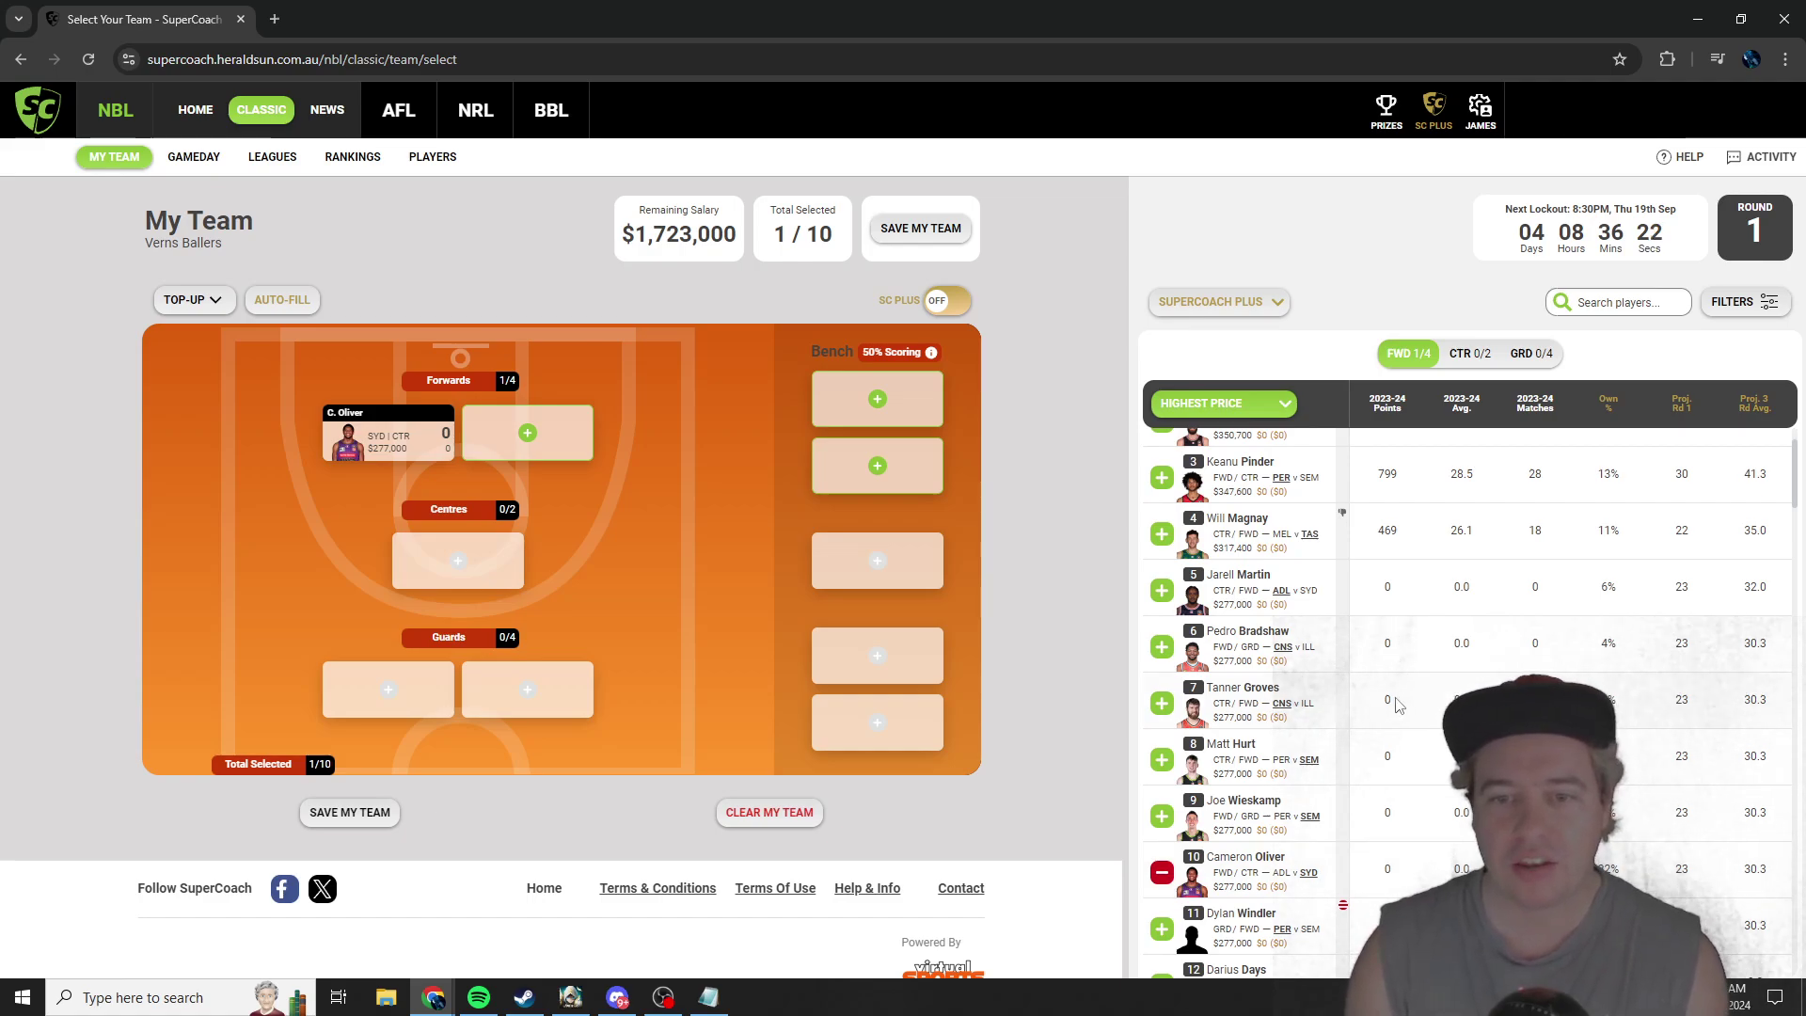
scroll(1251, 697, "up", 1)
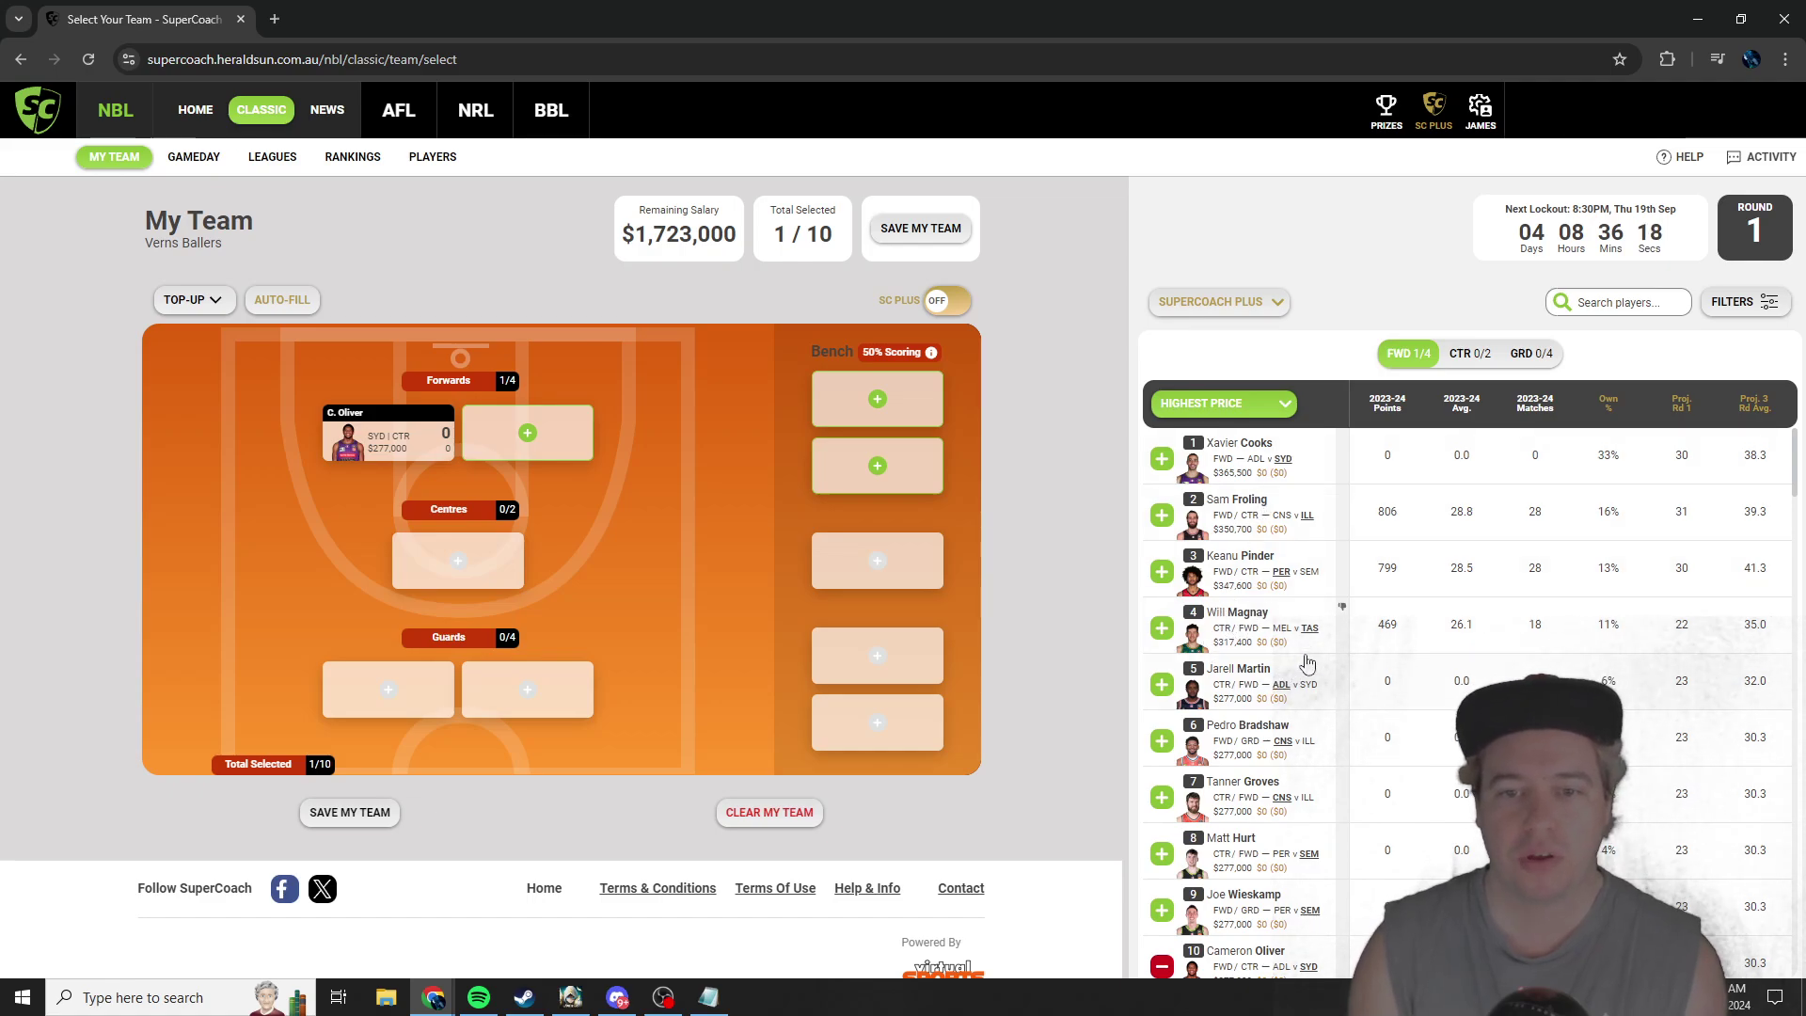
scroll(1308, 664, "down", 1)
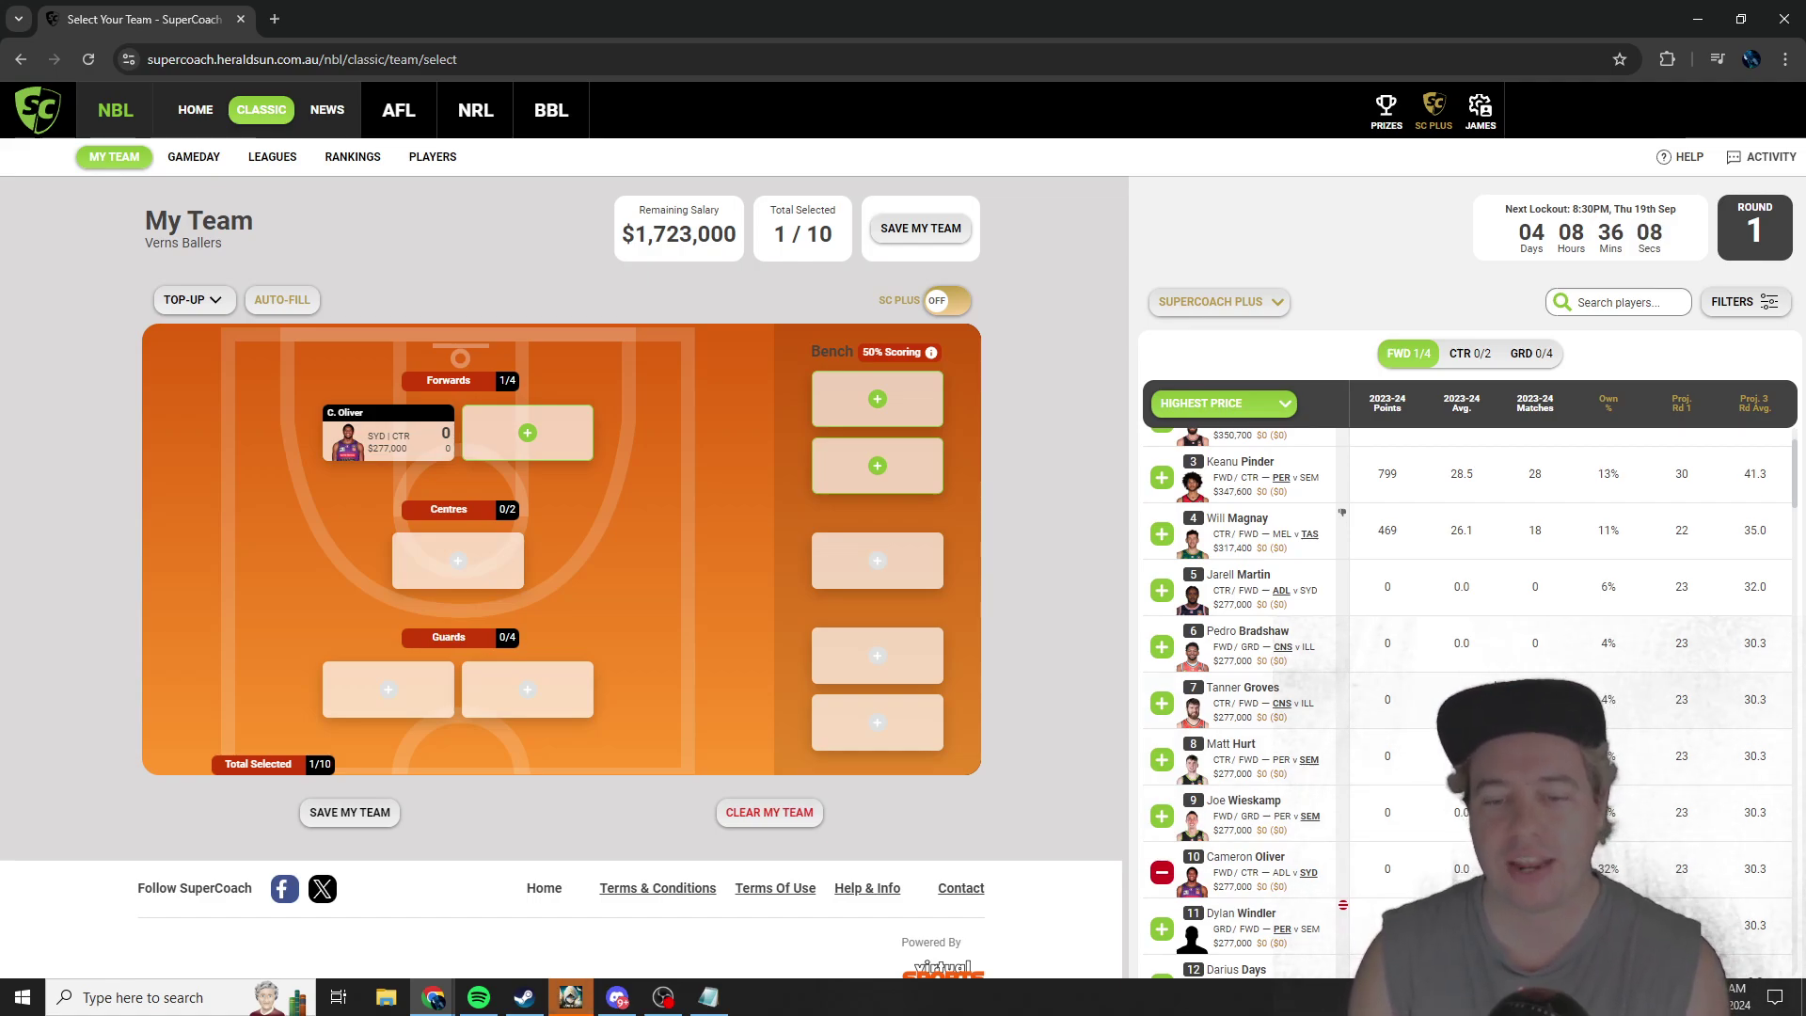
scroll(1551, 631, "down", 2)
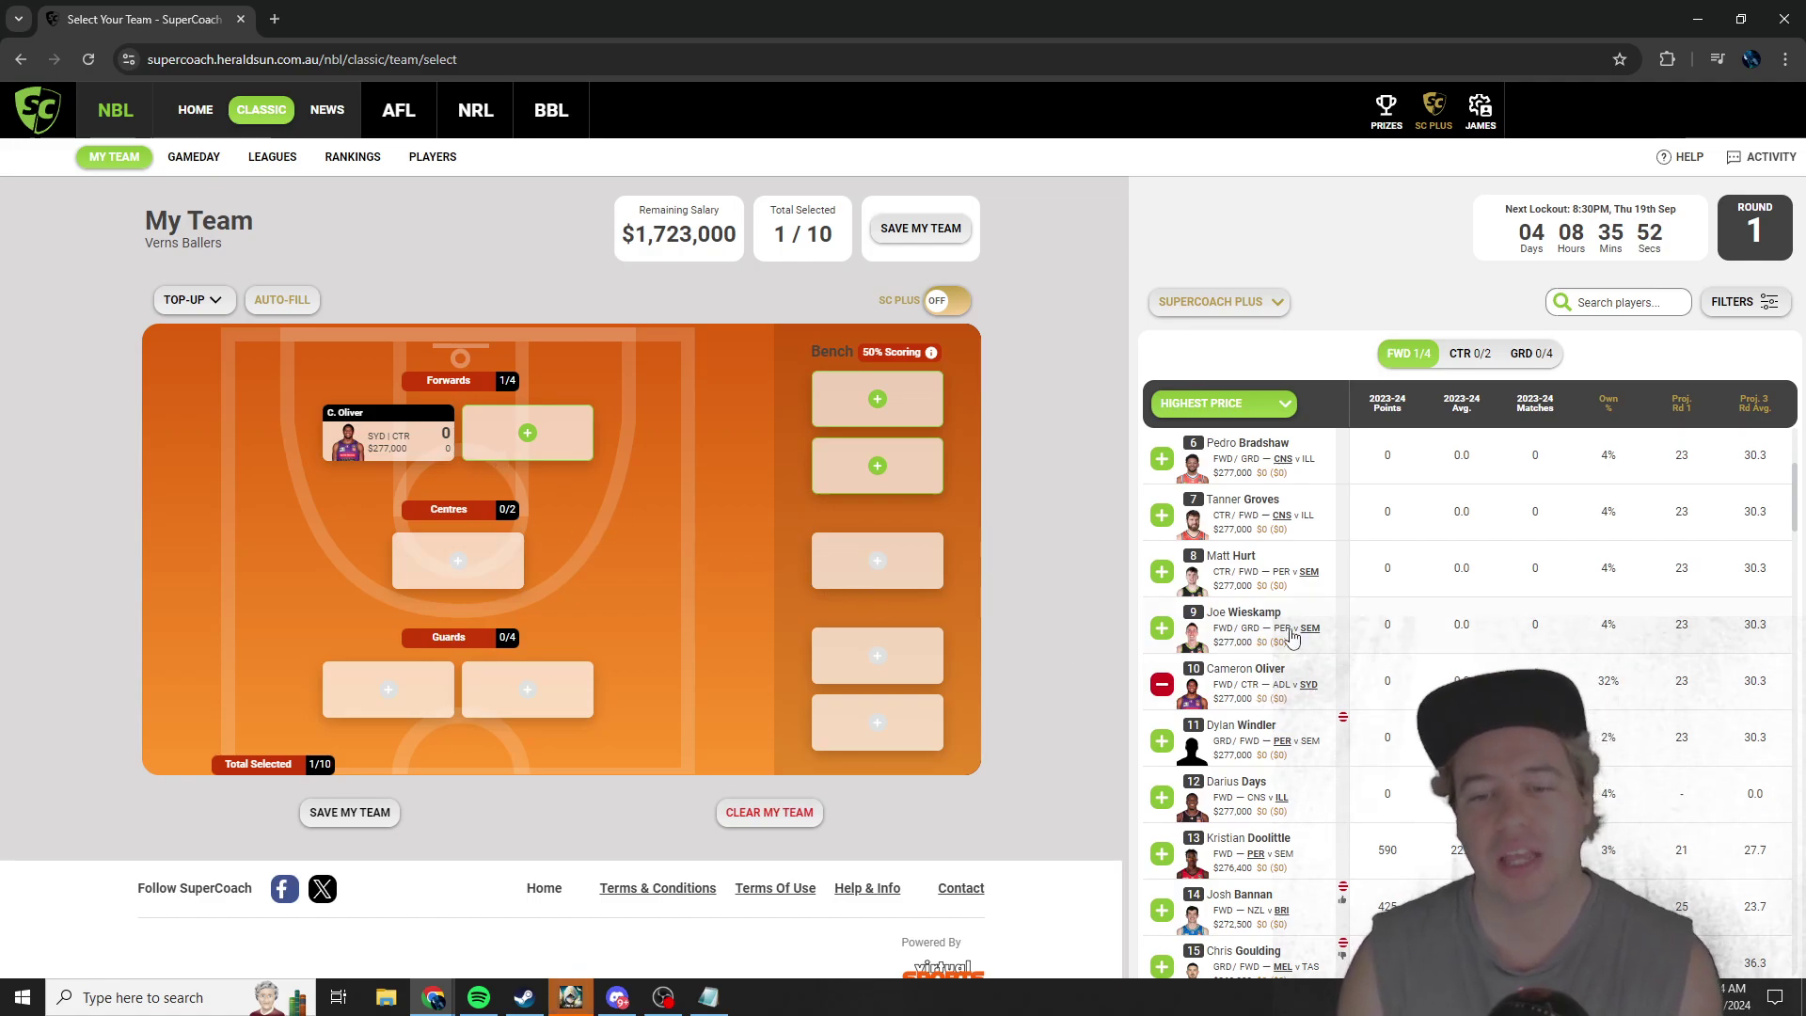
scroll(1326, 677, "down", 5)
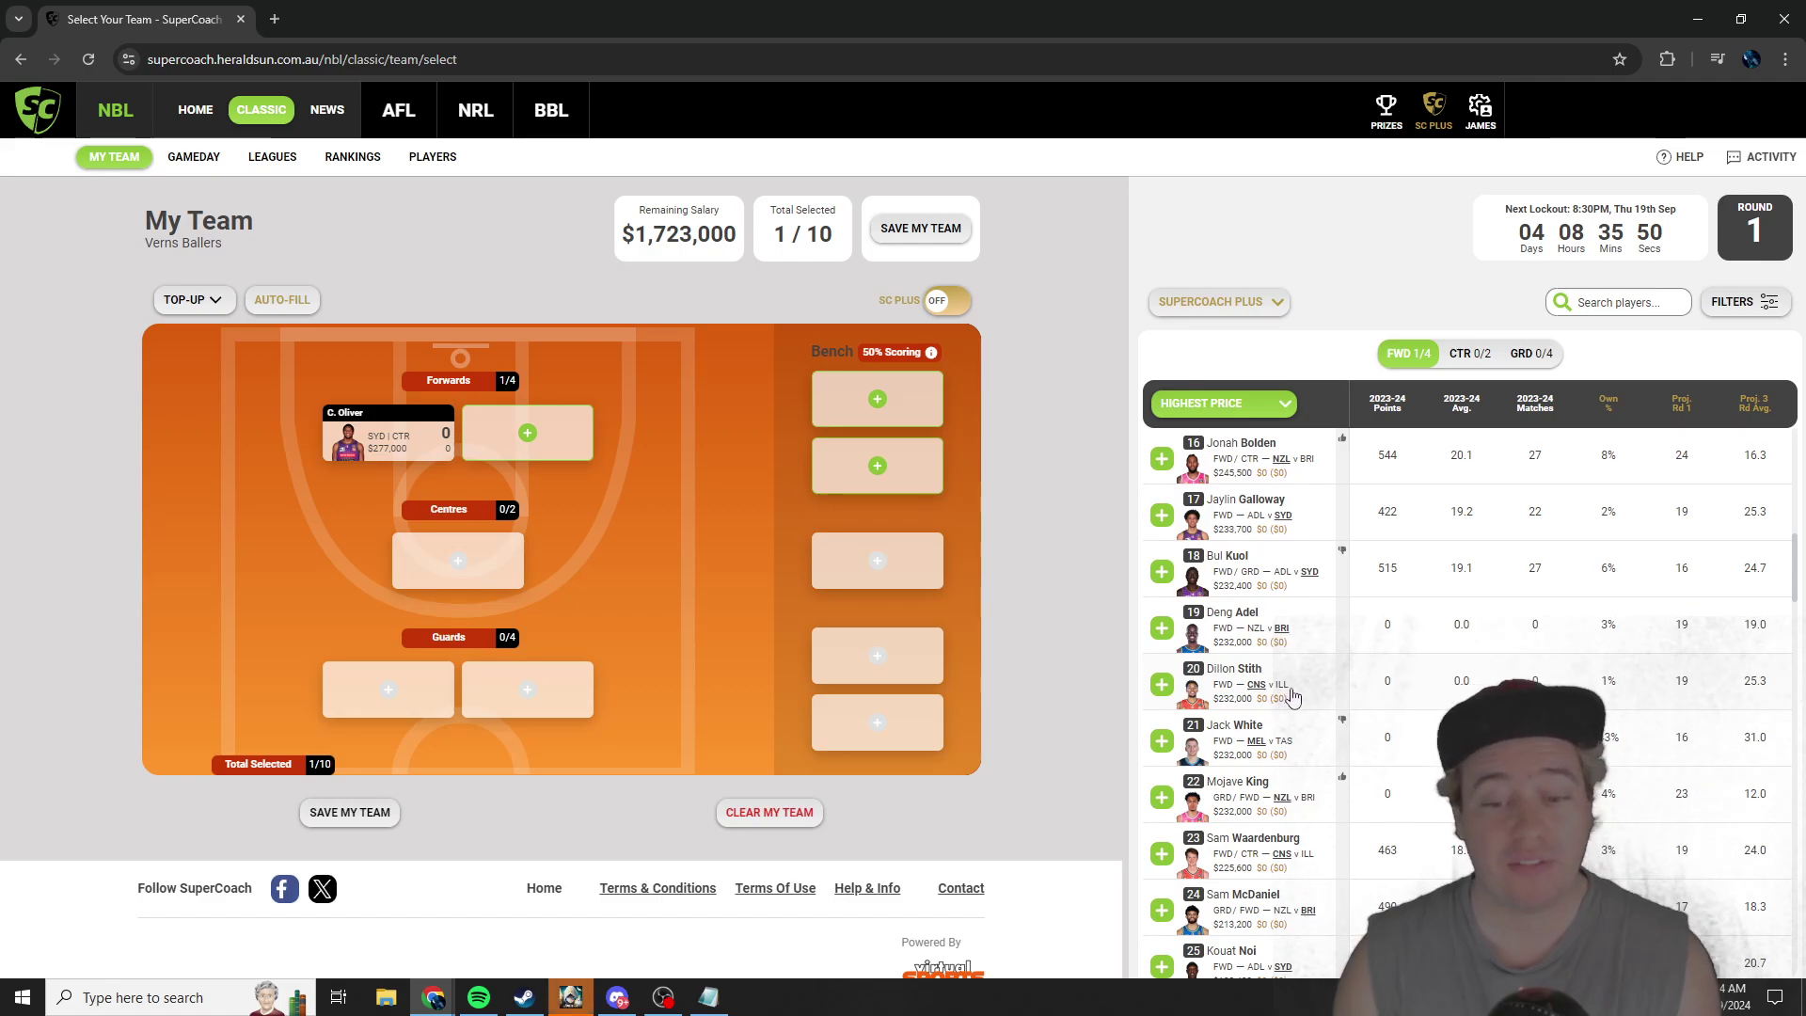
scroll(1293, 701, "down", 2)
left_click(1161, 646)
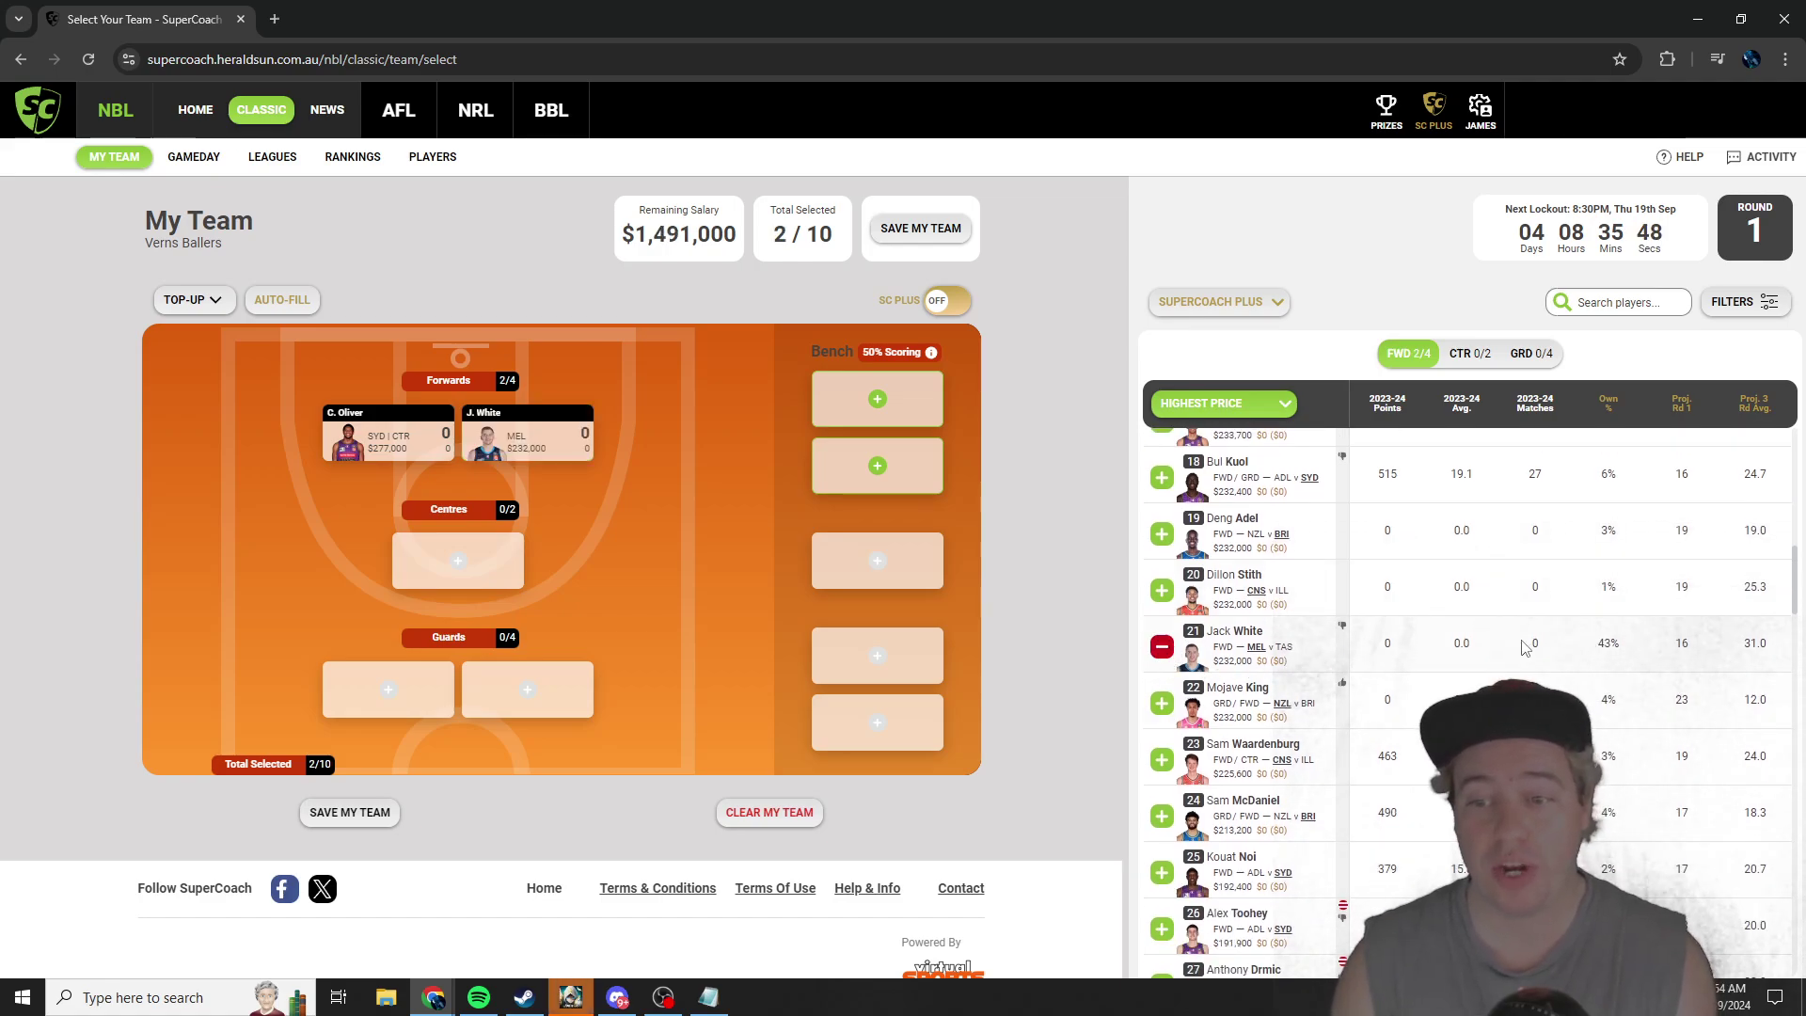
Step: Review the premium and mid-priced forwards, comparing their prices, averages, ownership and projections as candidates for the bench
scroll(1590, 656, "up", 1)
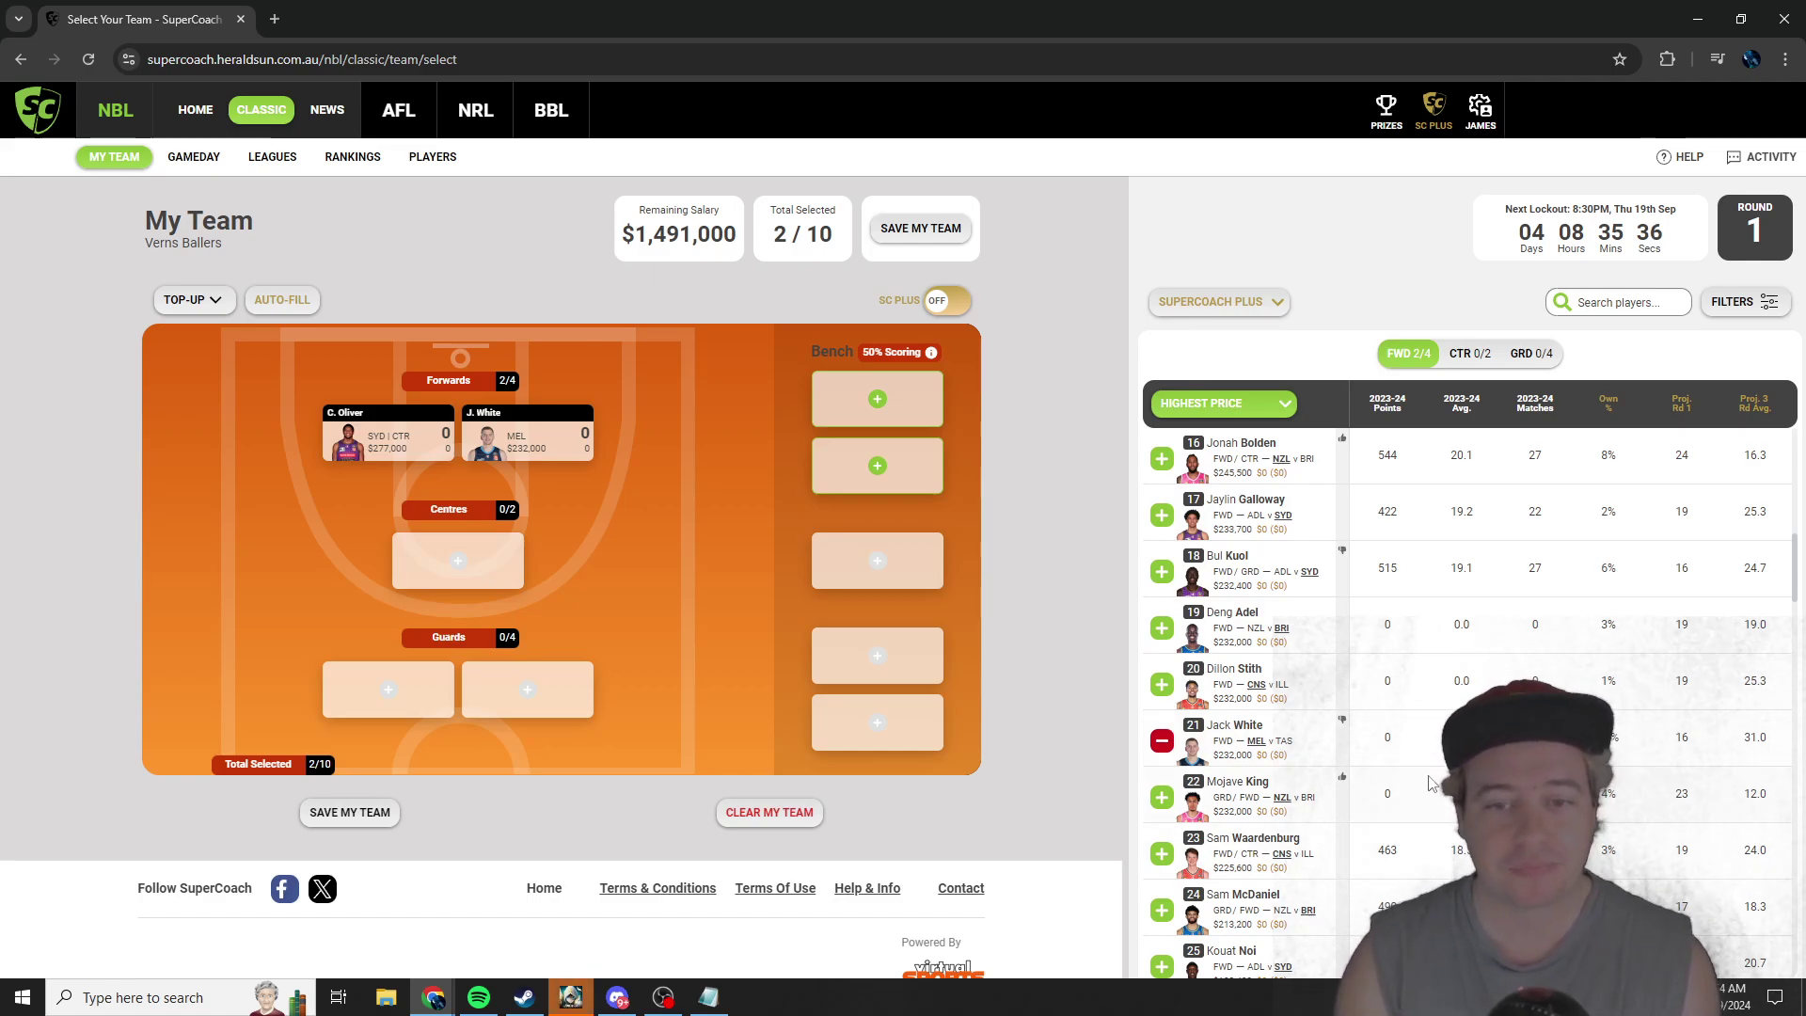
scroll(1426, 787, "up", 3)
scroll(1425, 786, "up", 3)
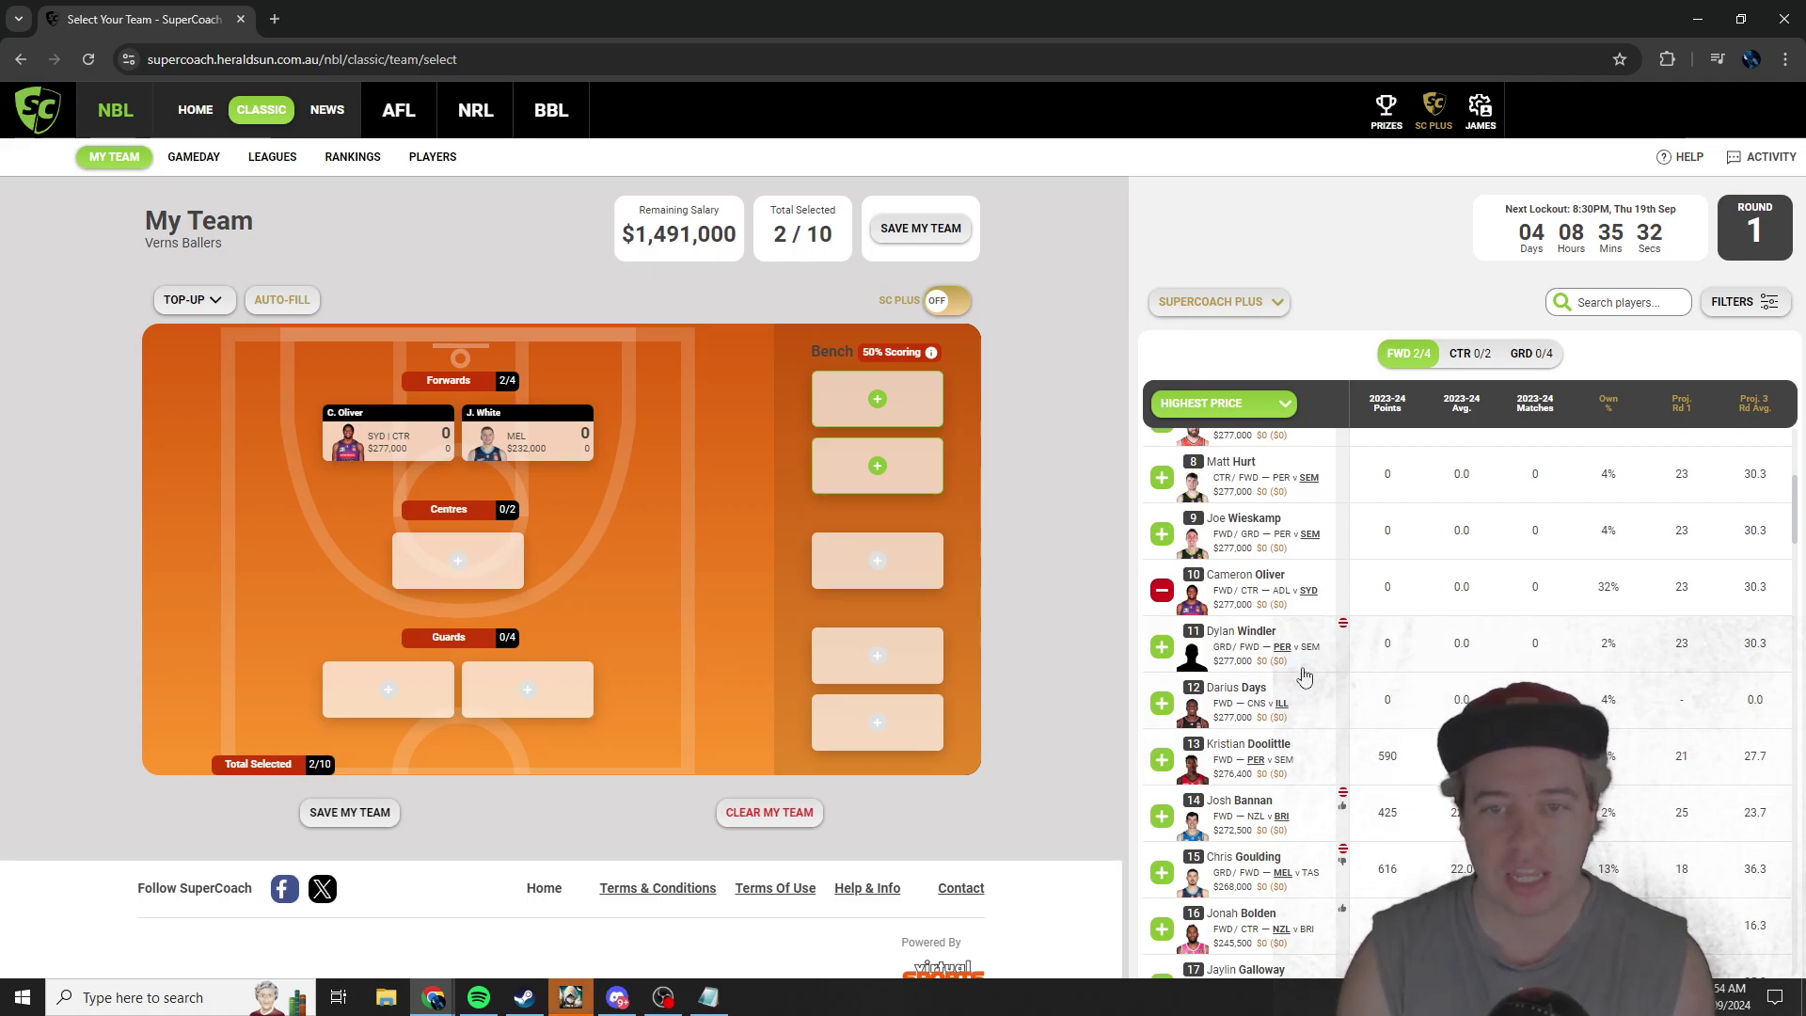
scroll(1364, 696, "down", 2)
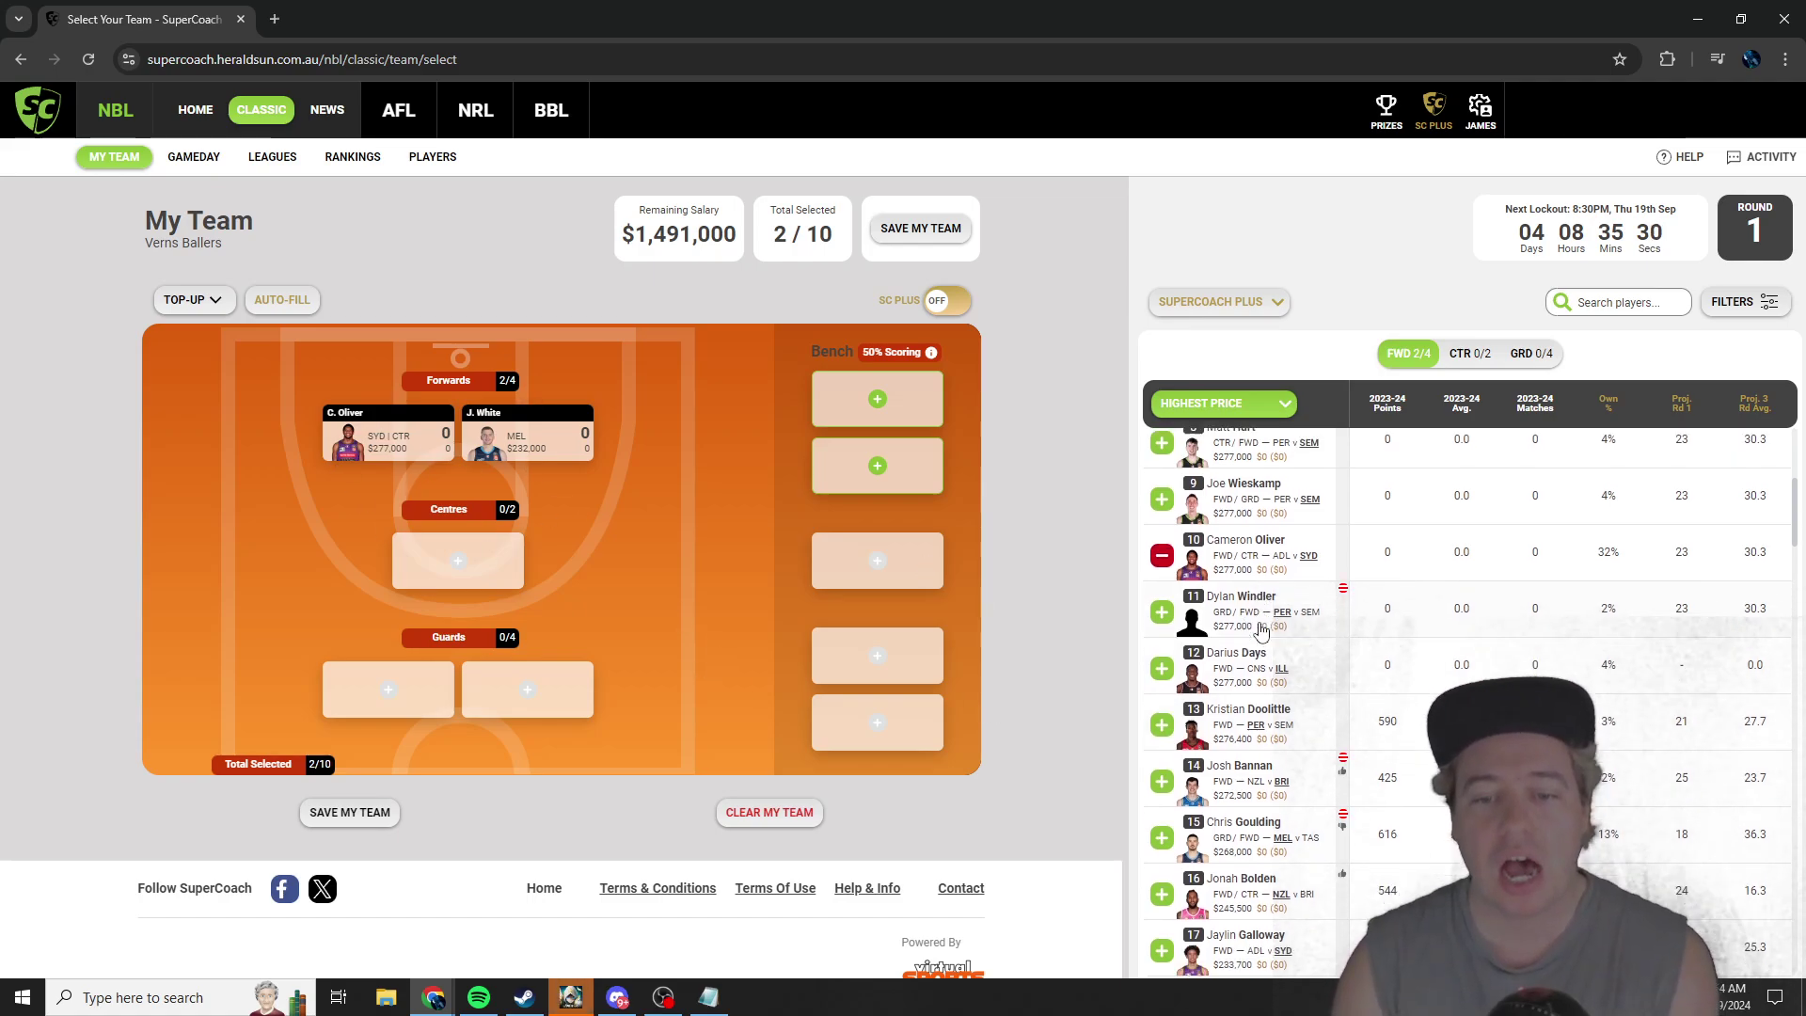
scroll(1364, 705, "down", 8)
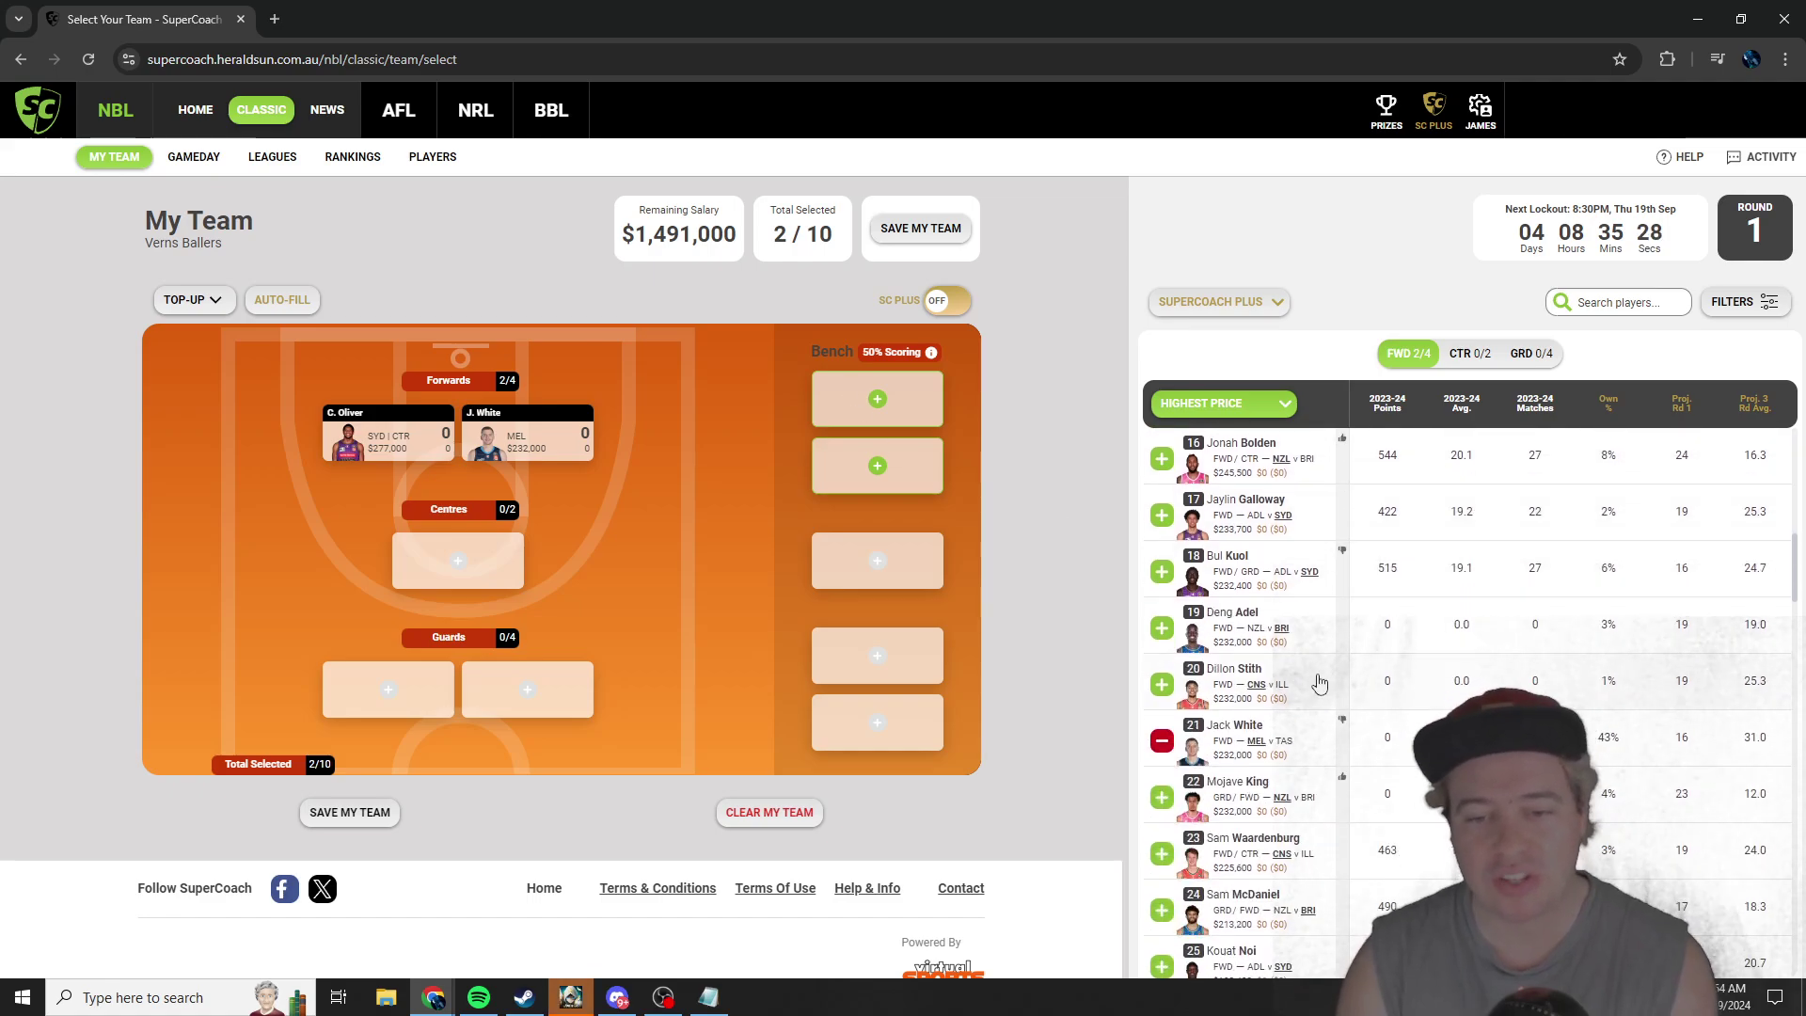
scroll(1312, 701, "down", 1)
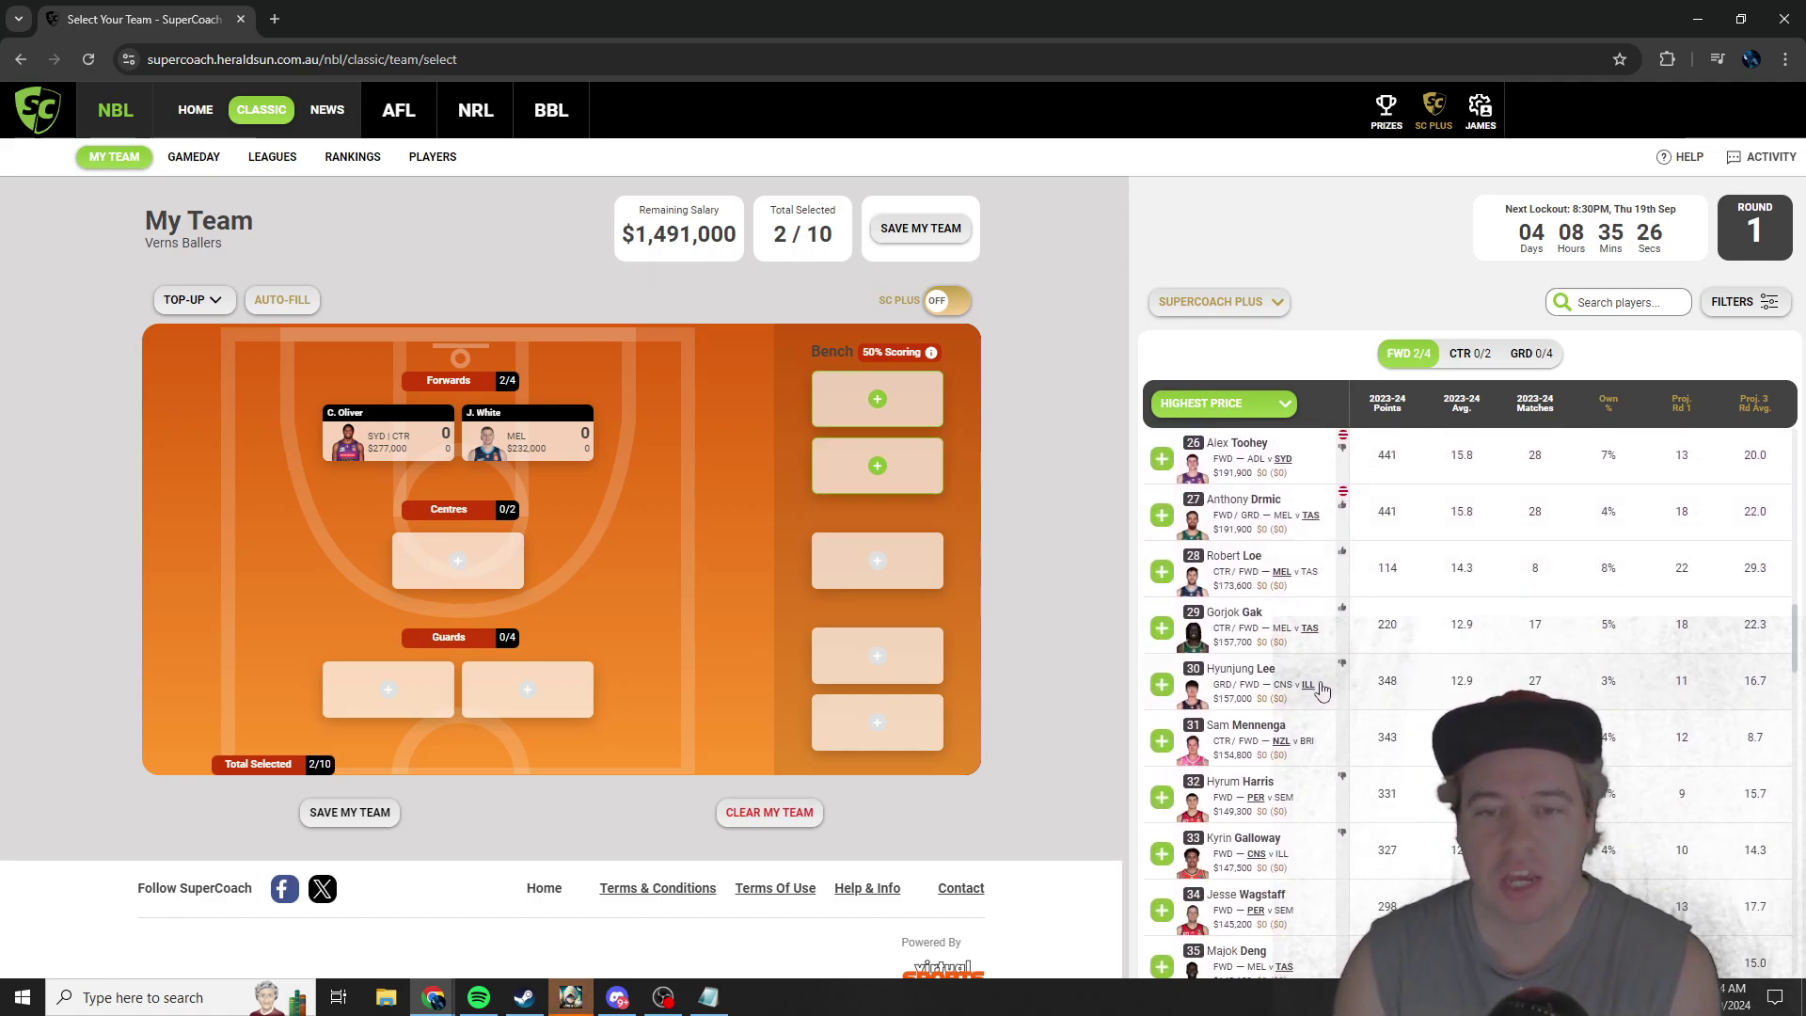
scroll(1383, 659, "up", 1)
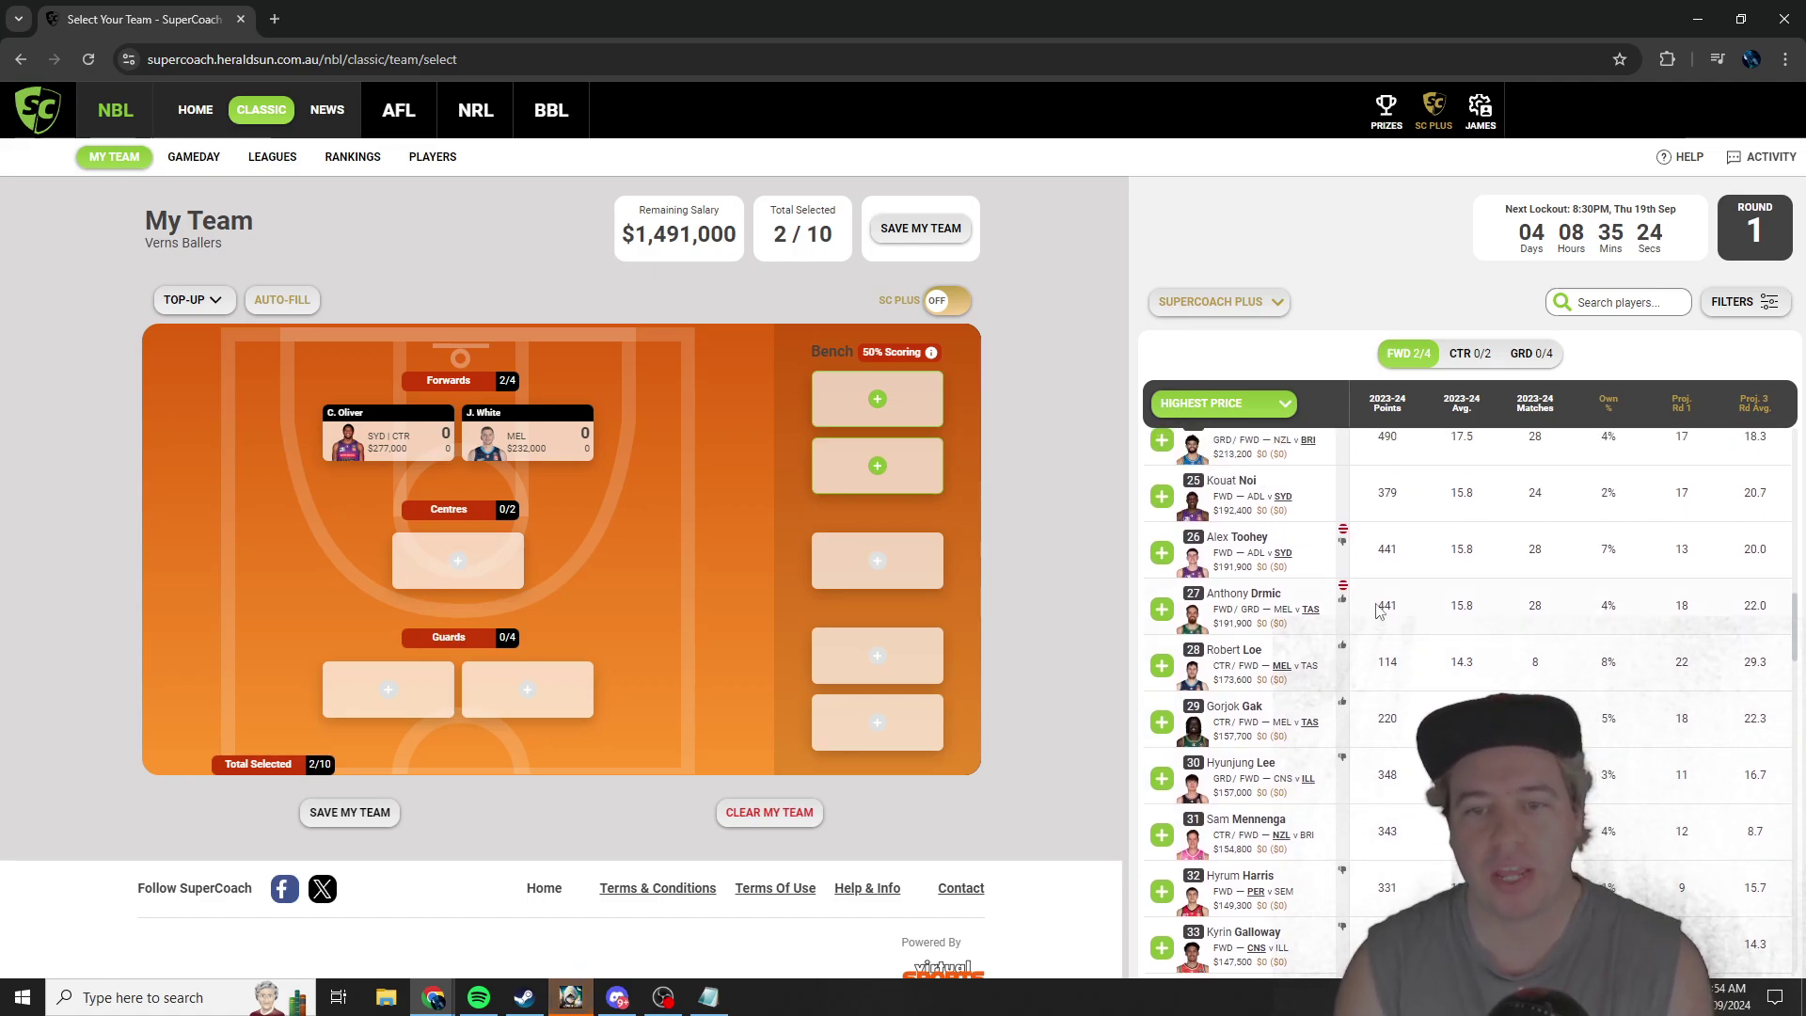
scroll(1379, 610, "up", 1)
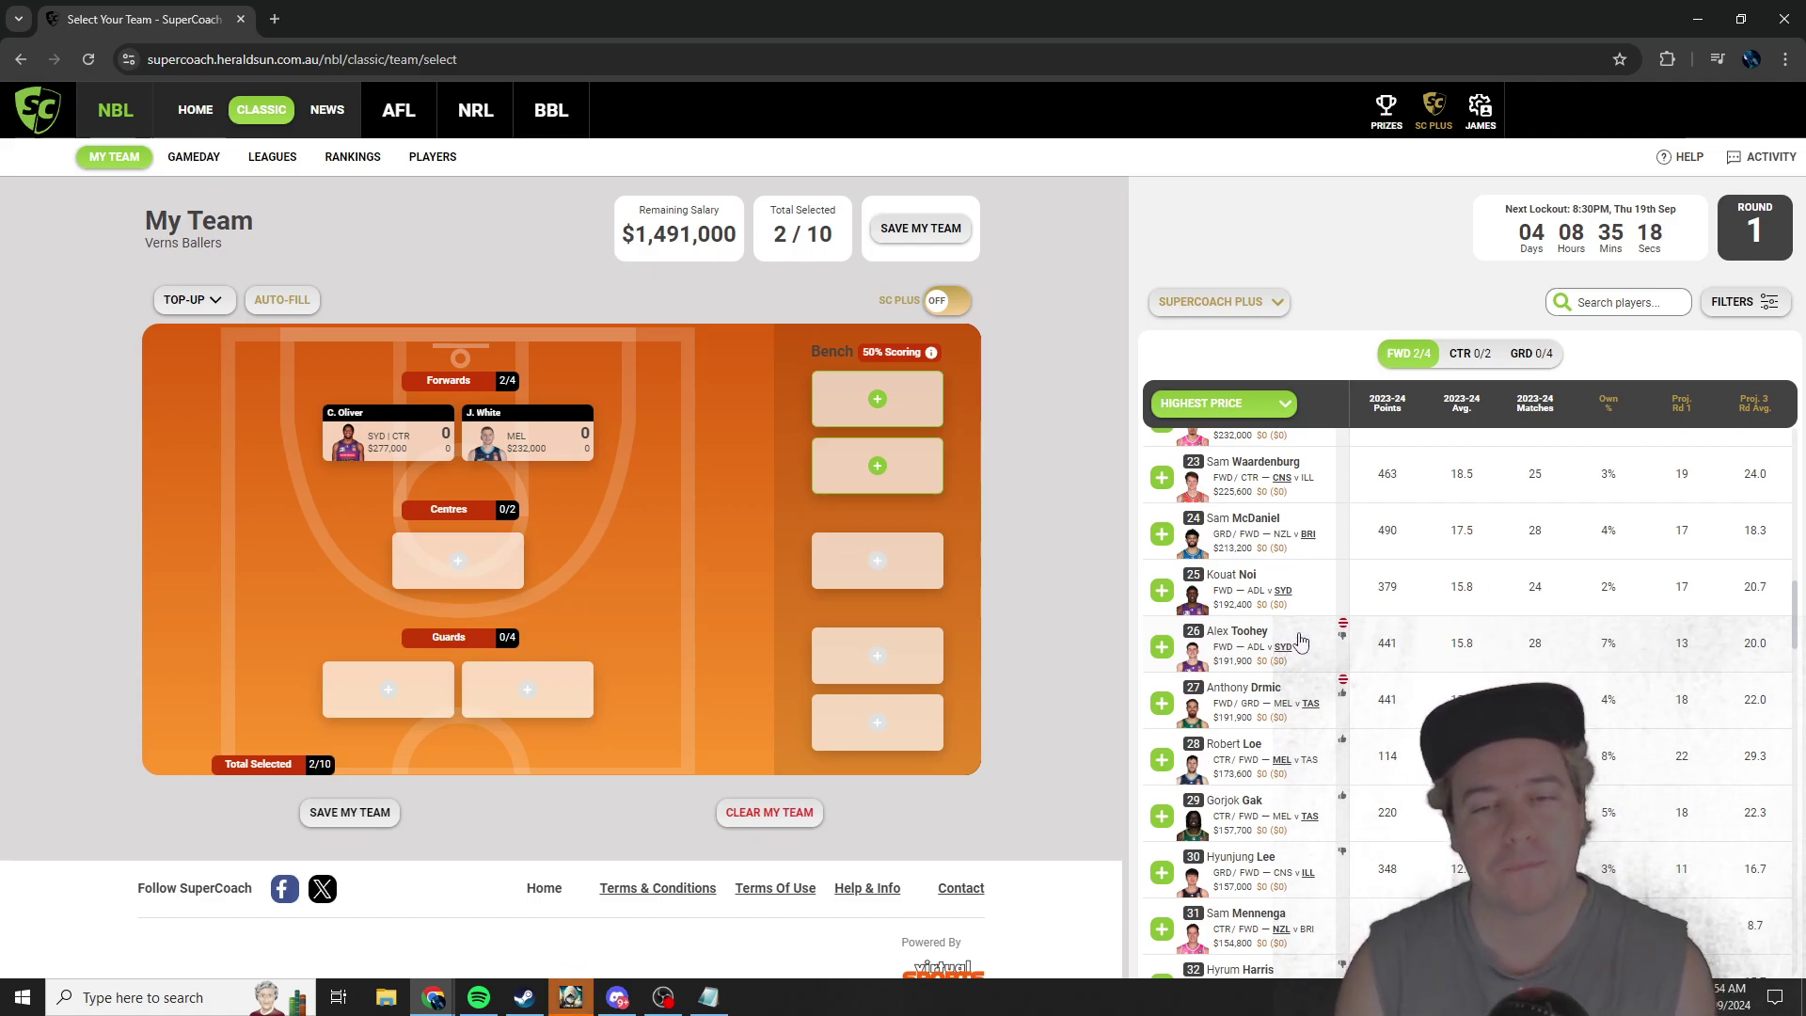
scroll(1296, 649, "up", 1)
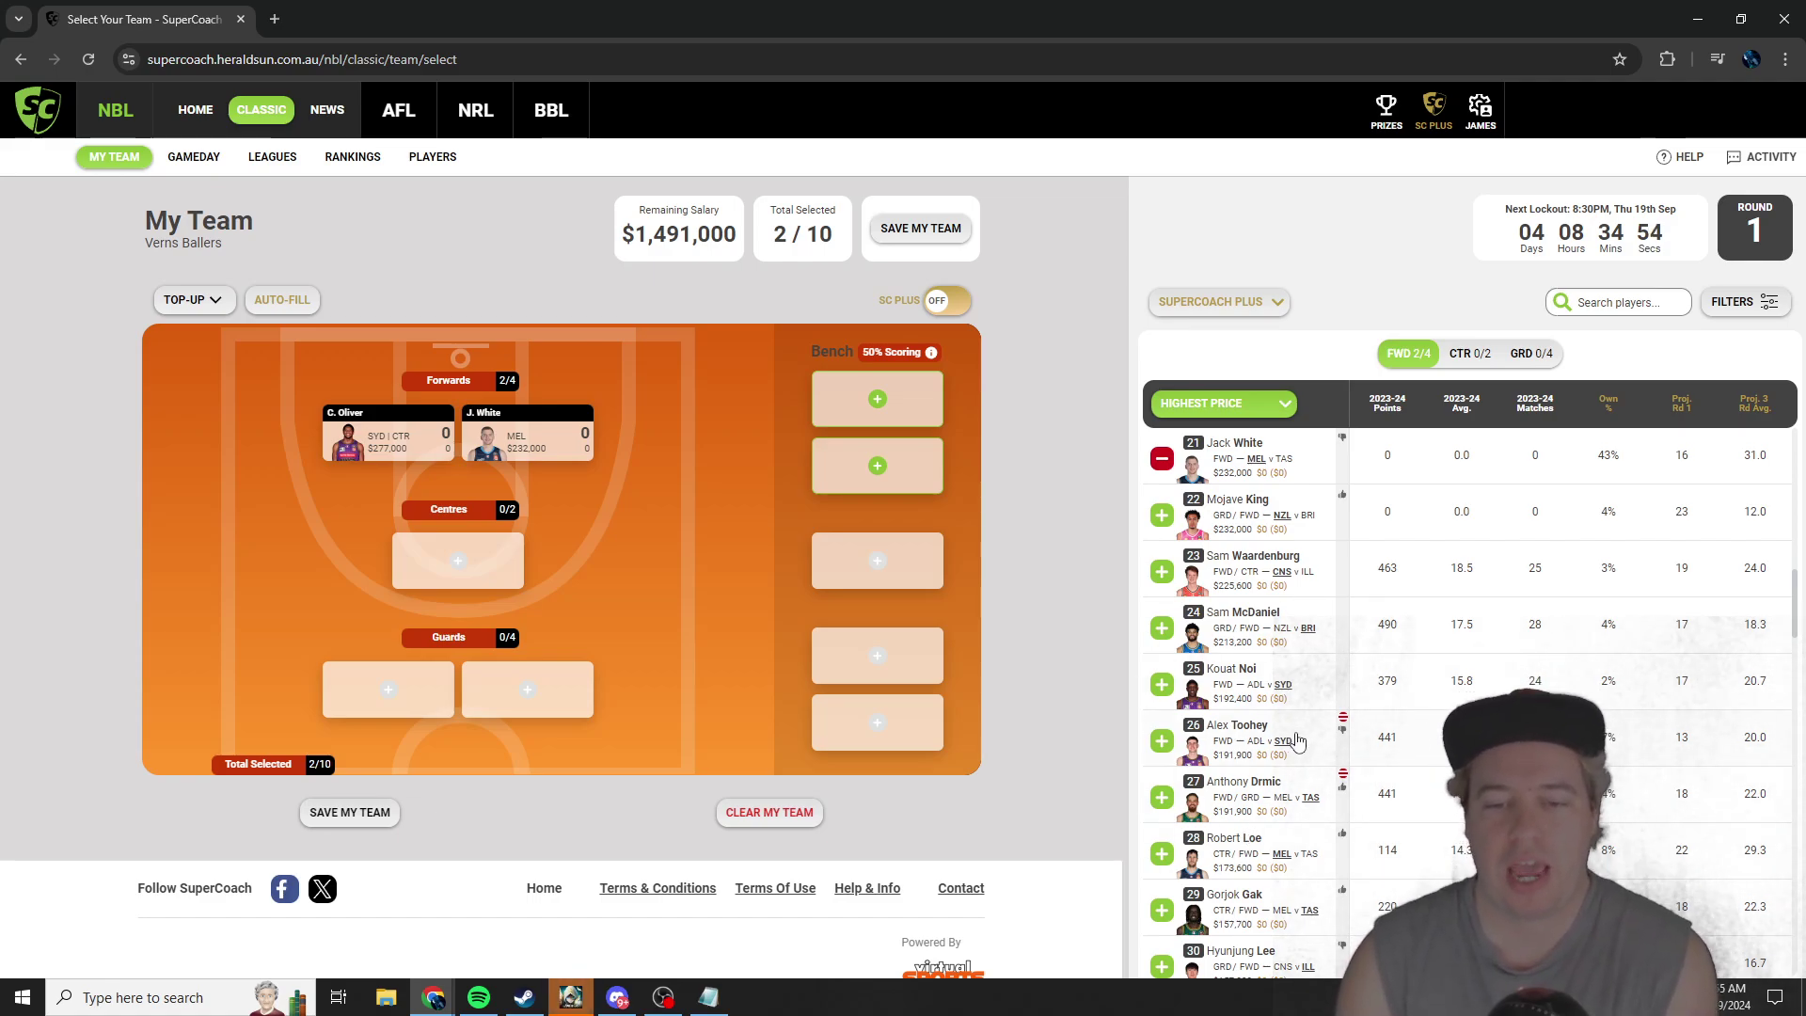
scroll(1292, 716, "down", 1)
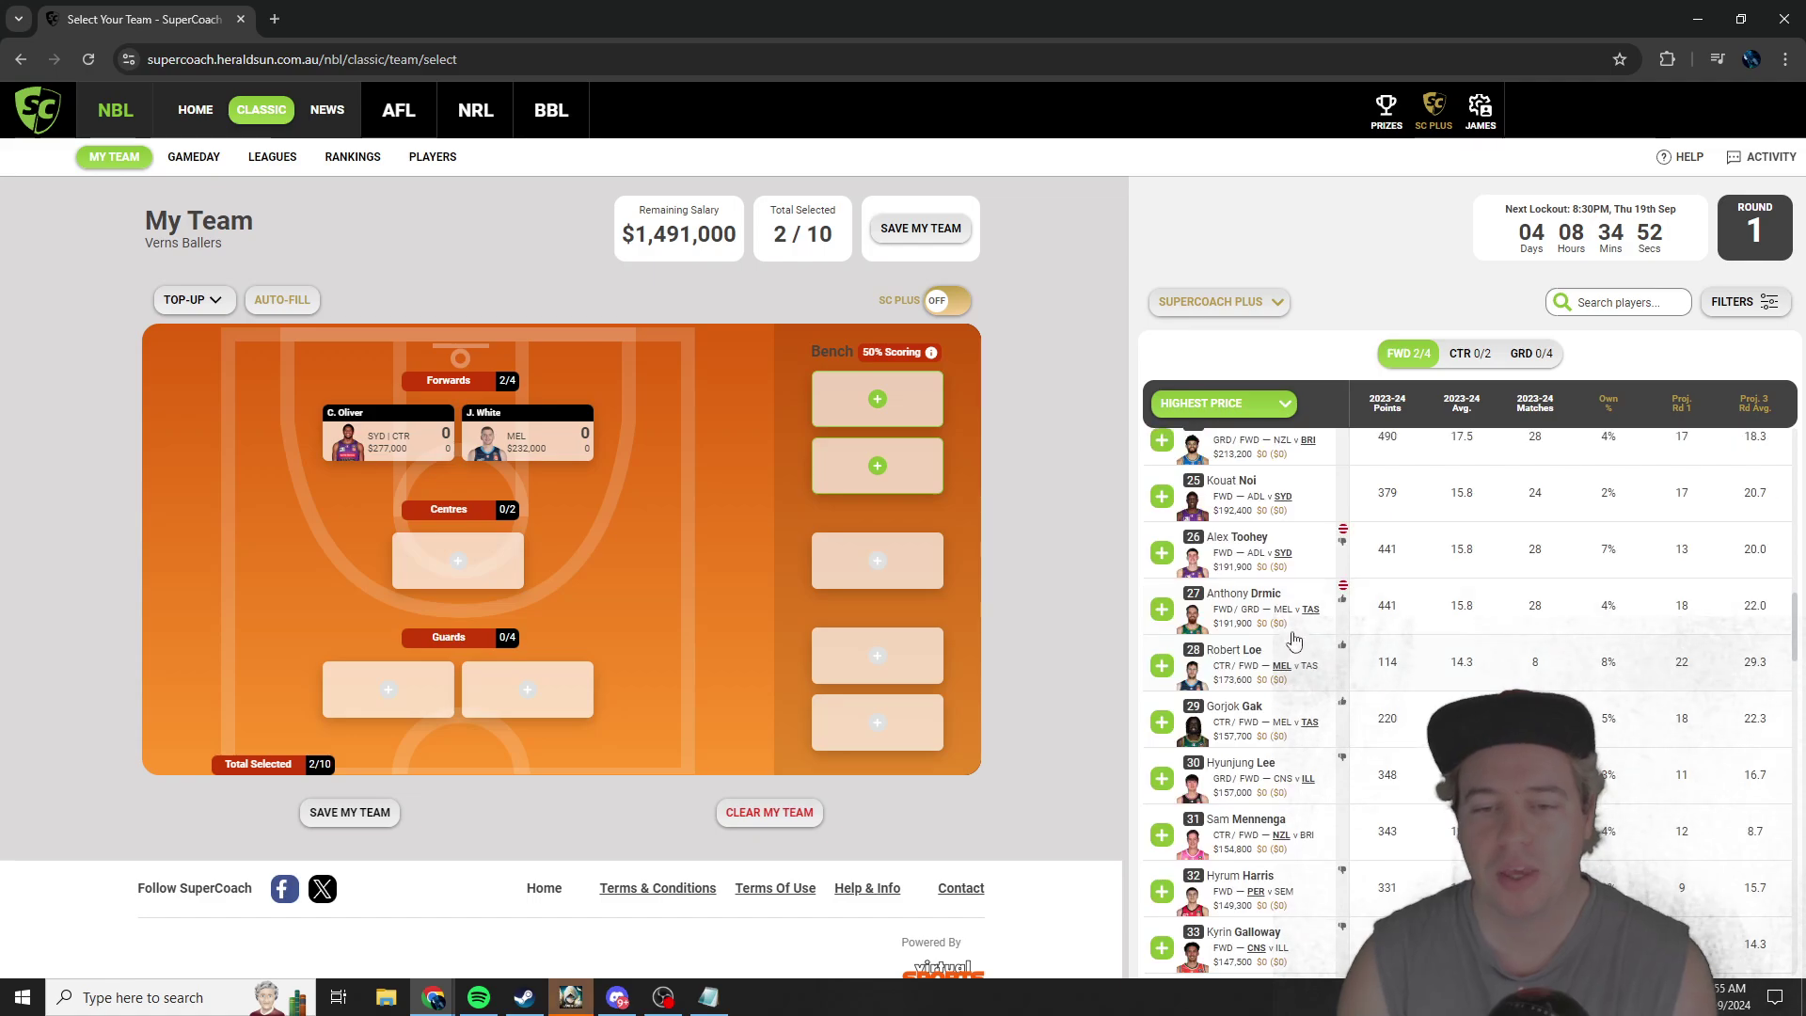
scroll(1336, 651, "down", 1)
scroll(1336, 651, "up", 2)
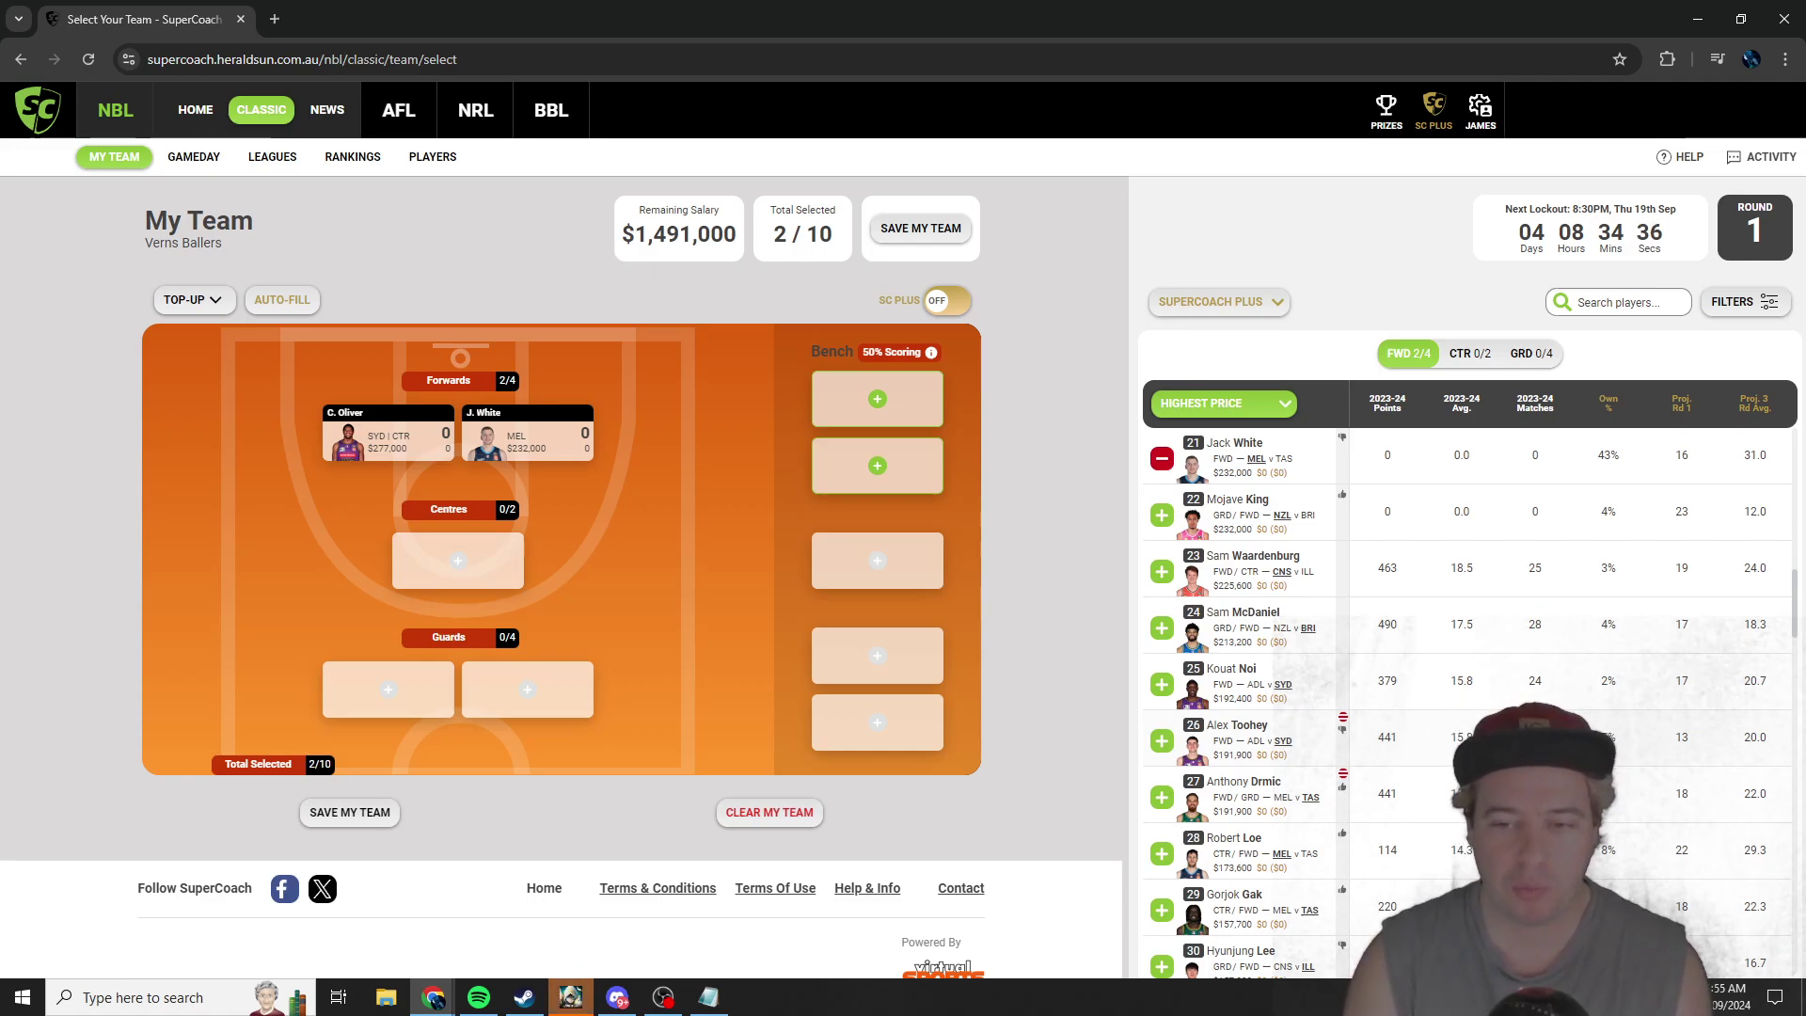
Step: Add the low-priced forward Lachlan Olbrich to the first forward bench spot
scroll(1464, 703, "down", 4)
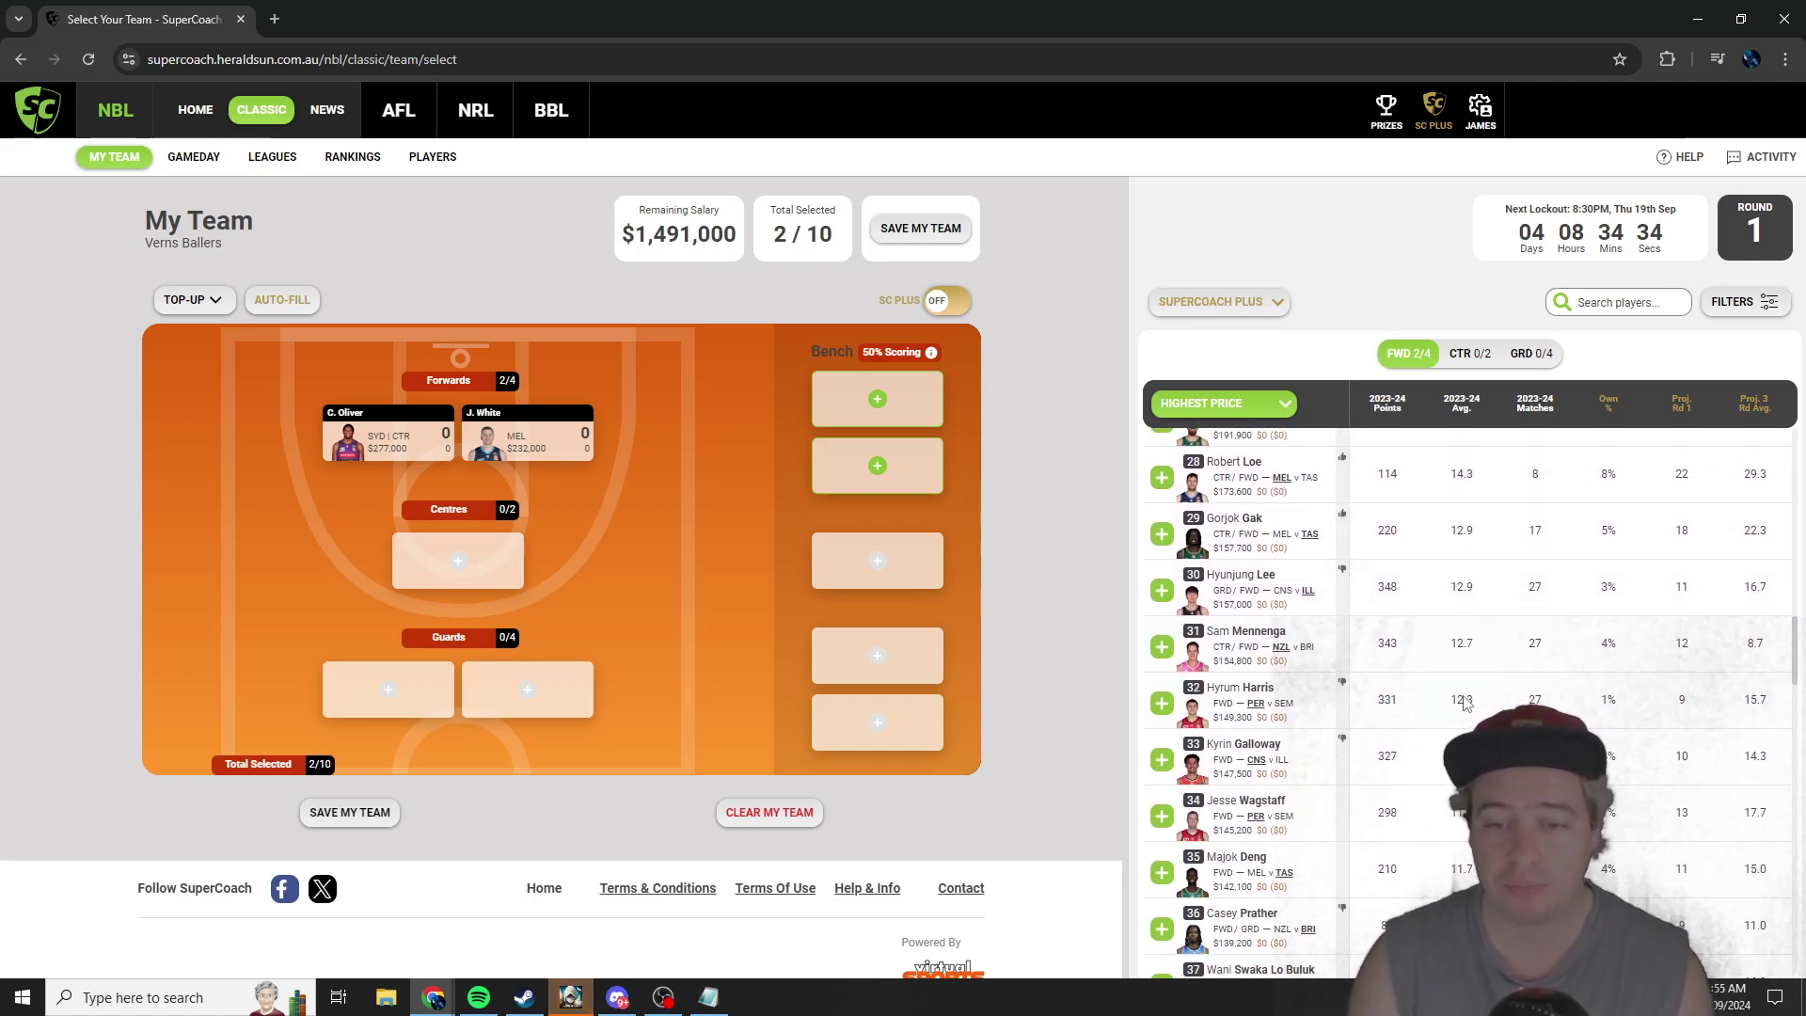
scroll(1465, 702, "down", 3)
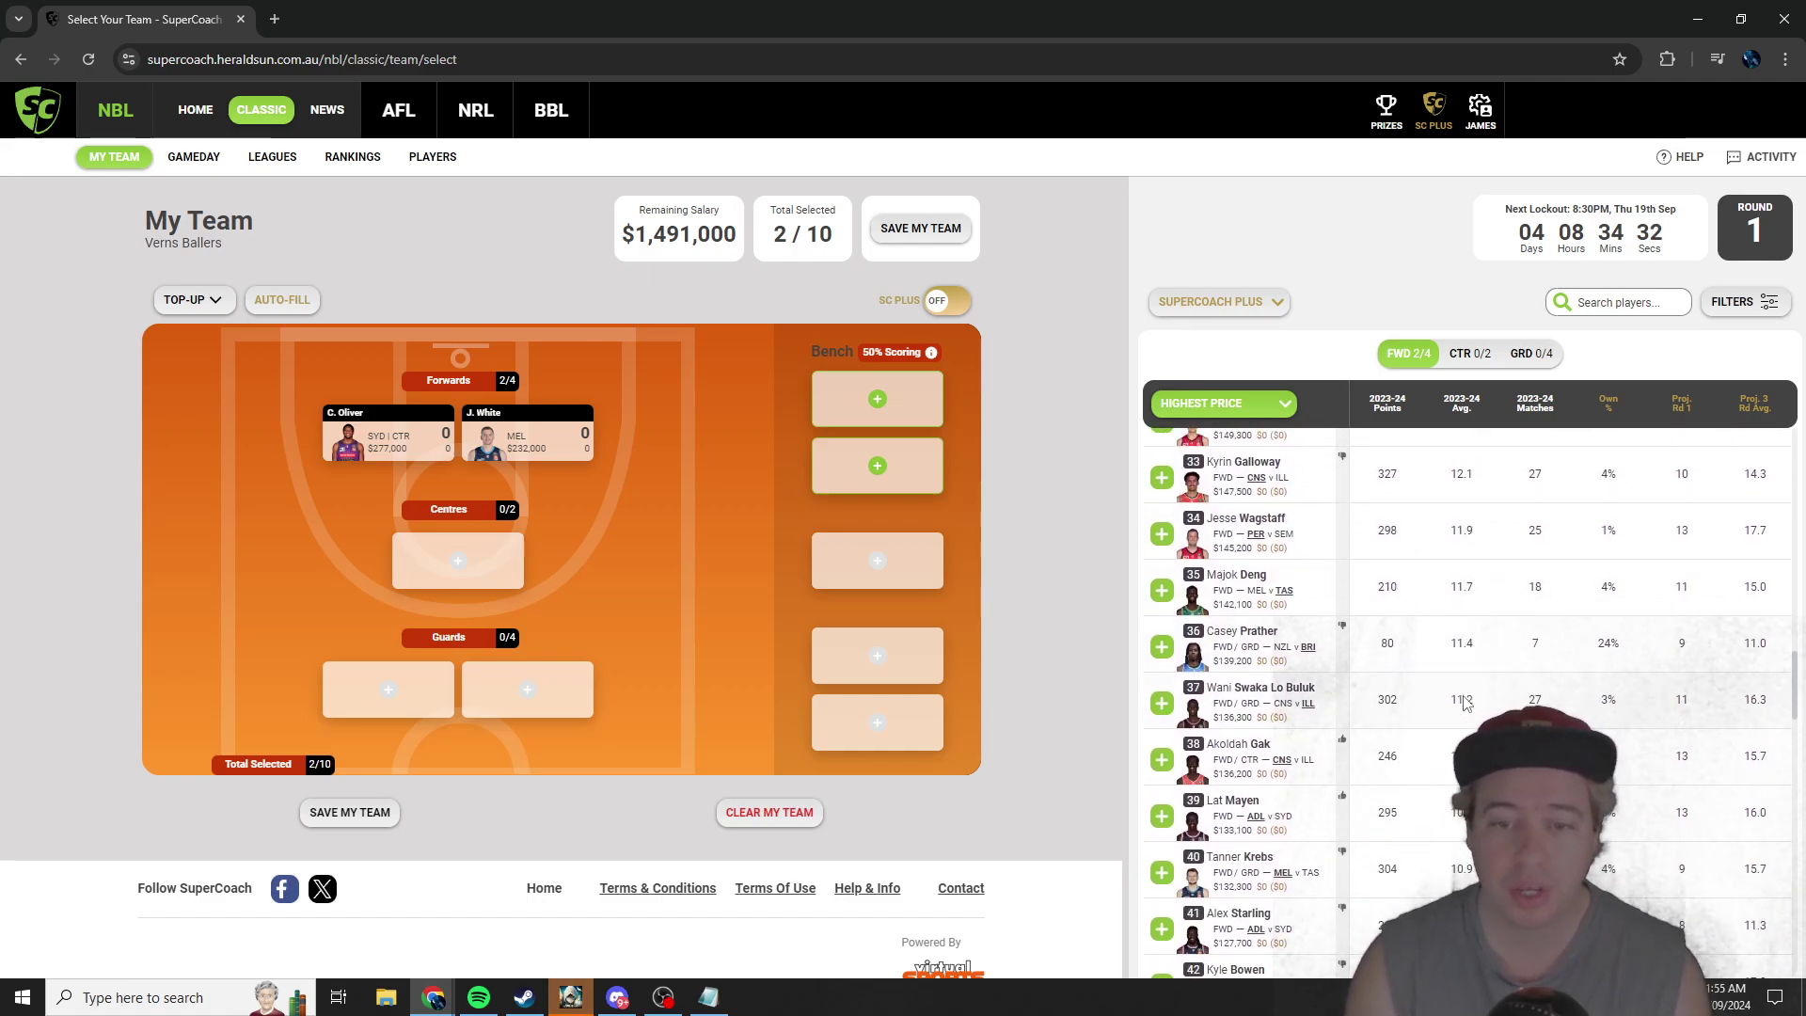
scroll(1439, 729, "down", 1)
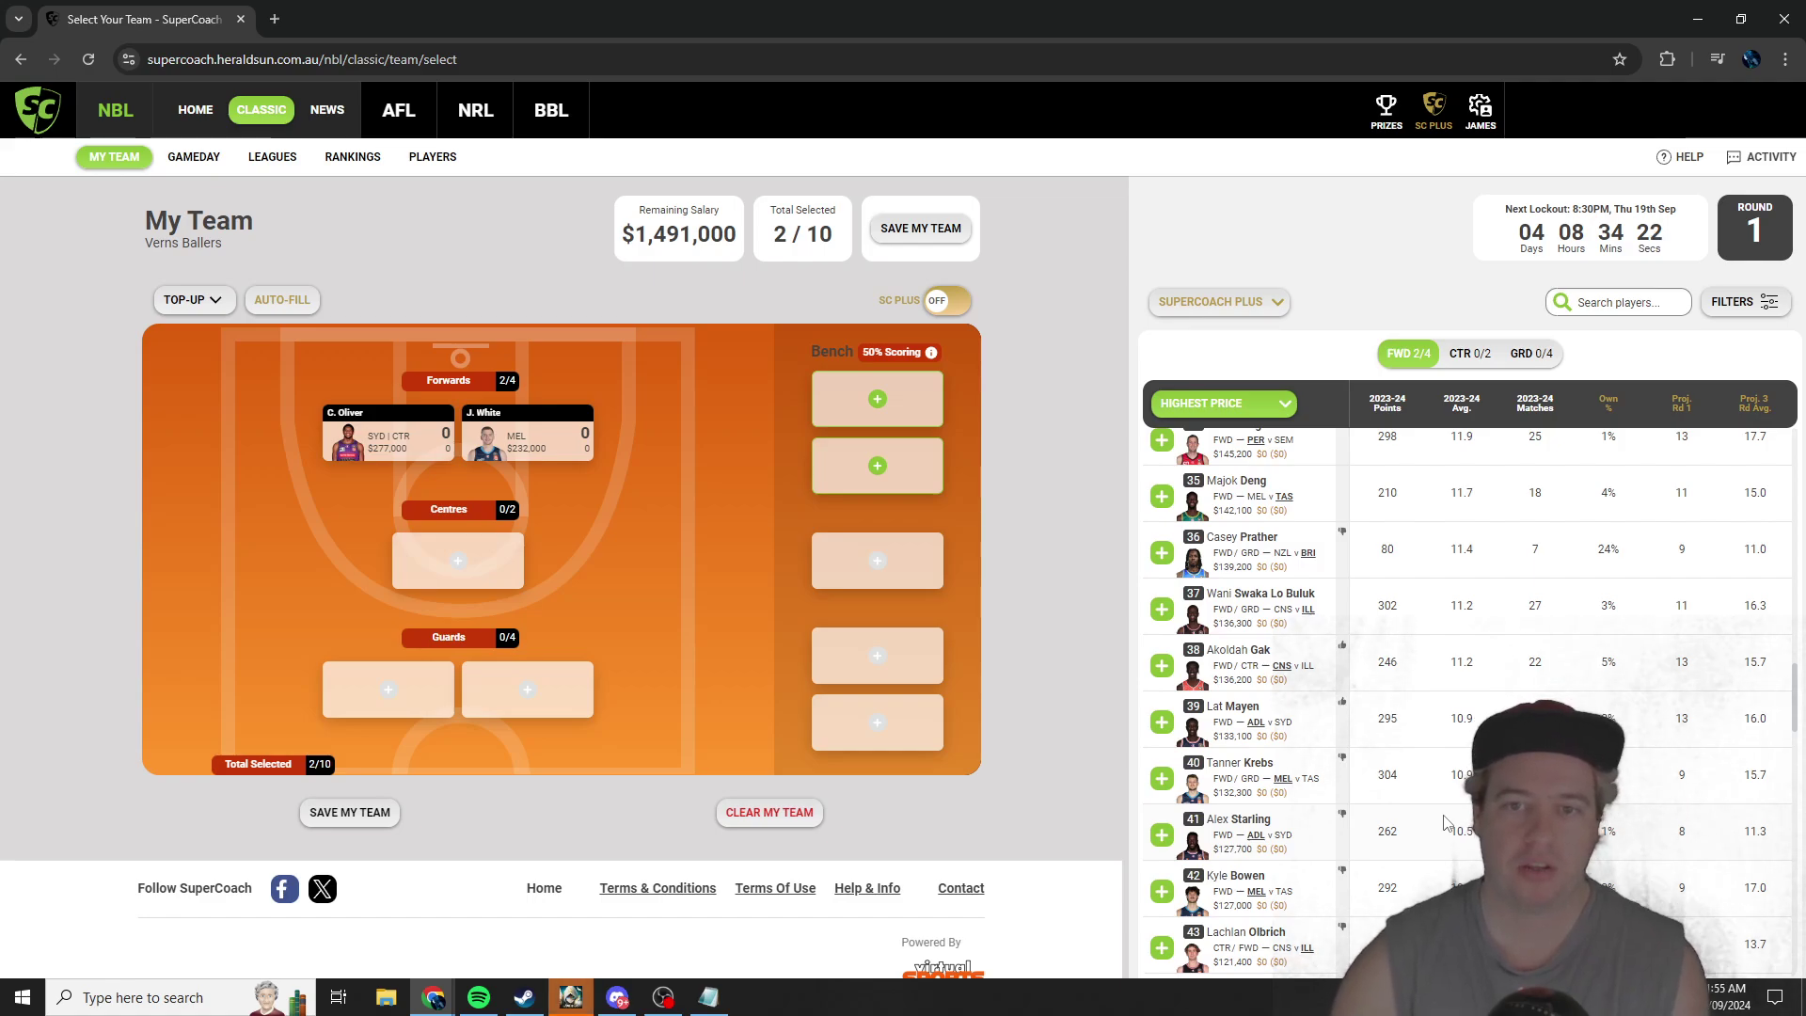
scroll(1447, 811, "down", 1)
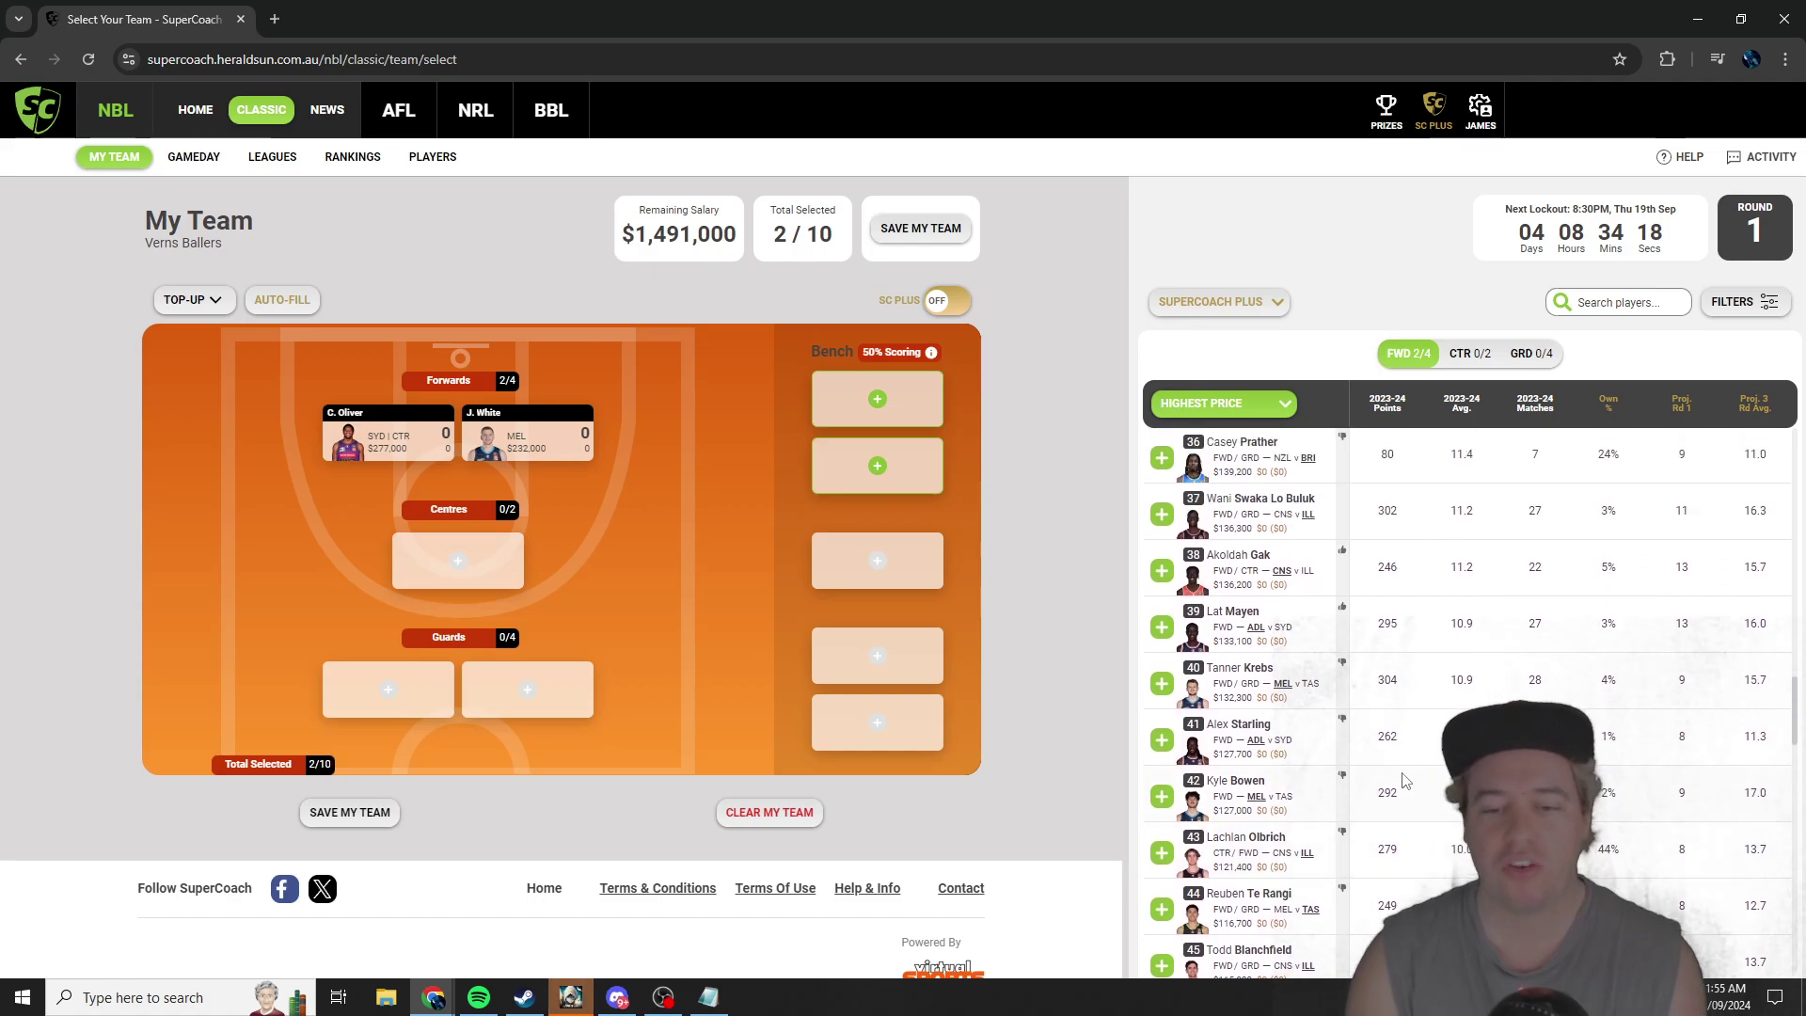
left_click(1162, 854)
Step: Compare the mid-priced and cheaper forwards' prices, averages, ownership and projections as candidates for the remaining forward bench spot
scroll(1319, 815, "up", 3)
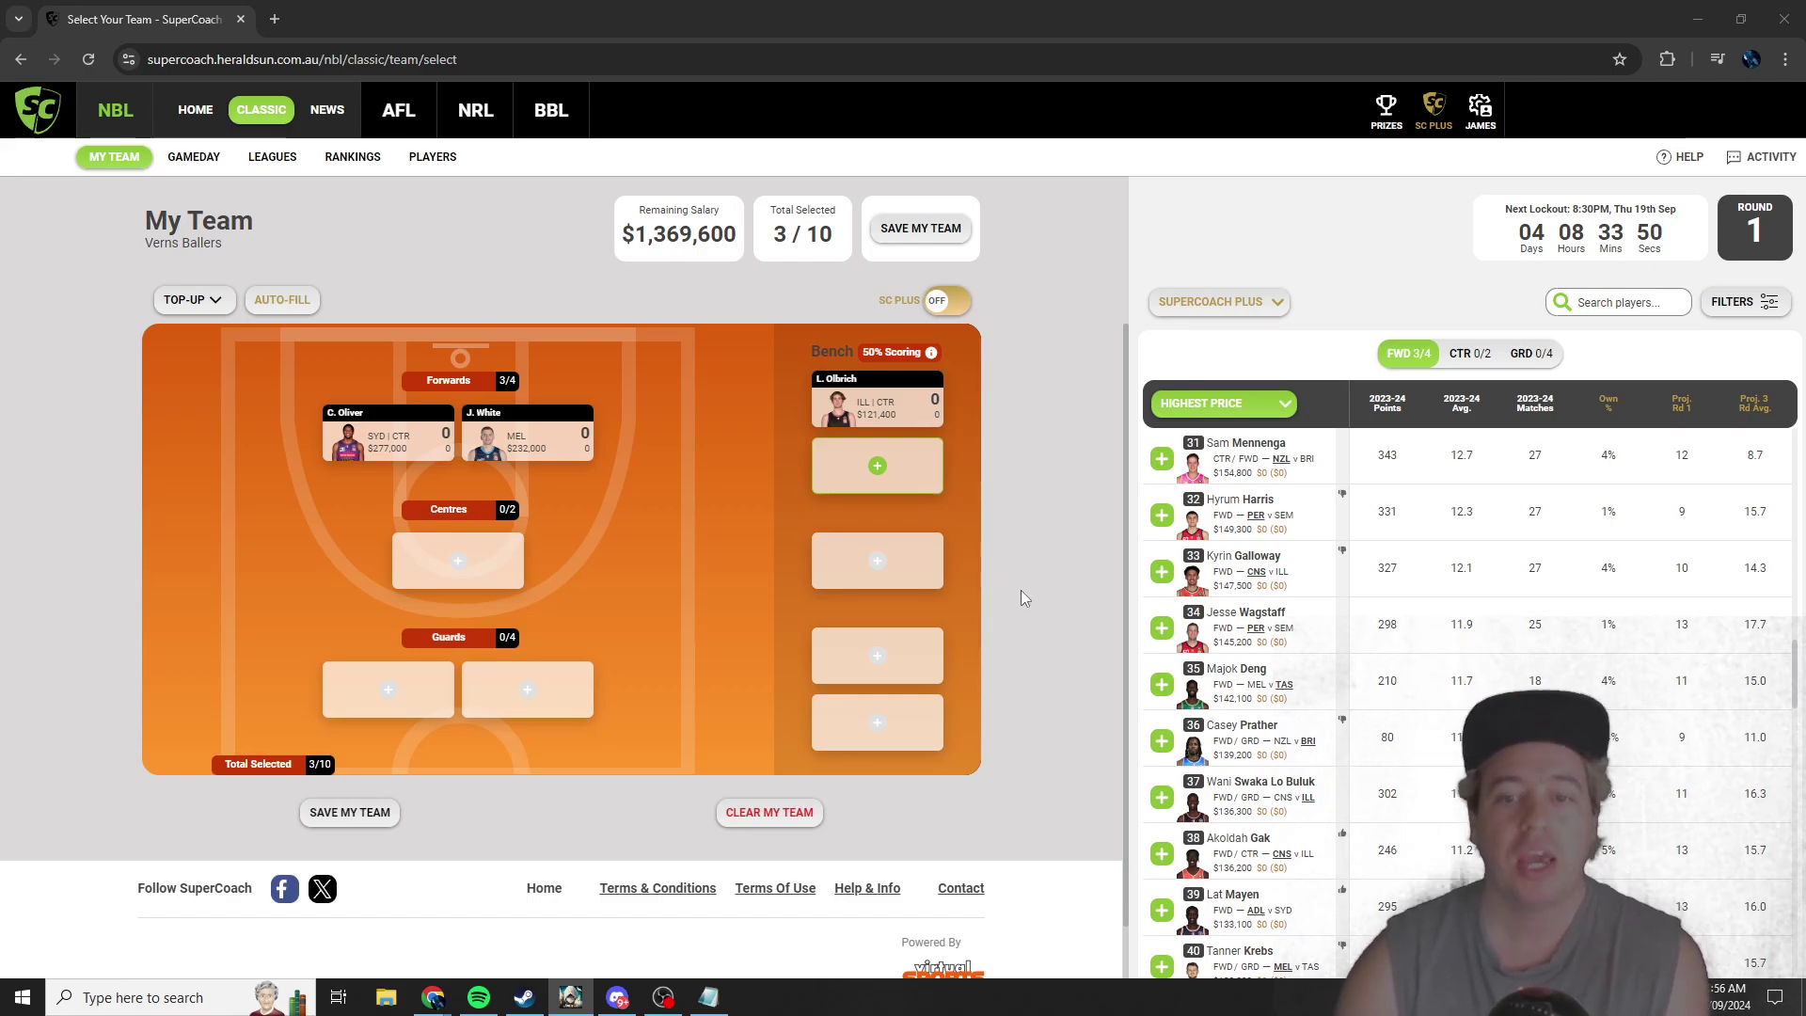
scroll(1315, 719, "down", 1)
scroll(1315, 719, "down", 2)
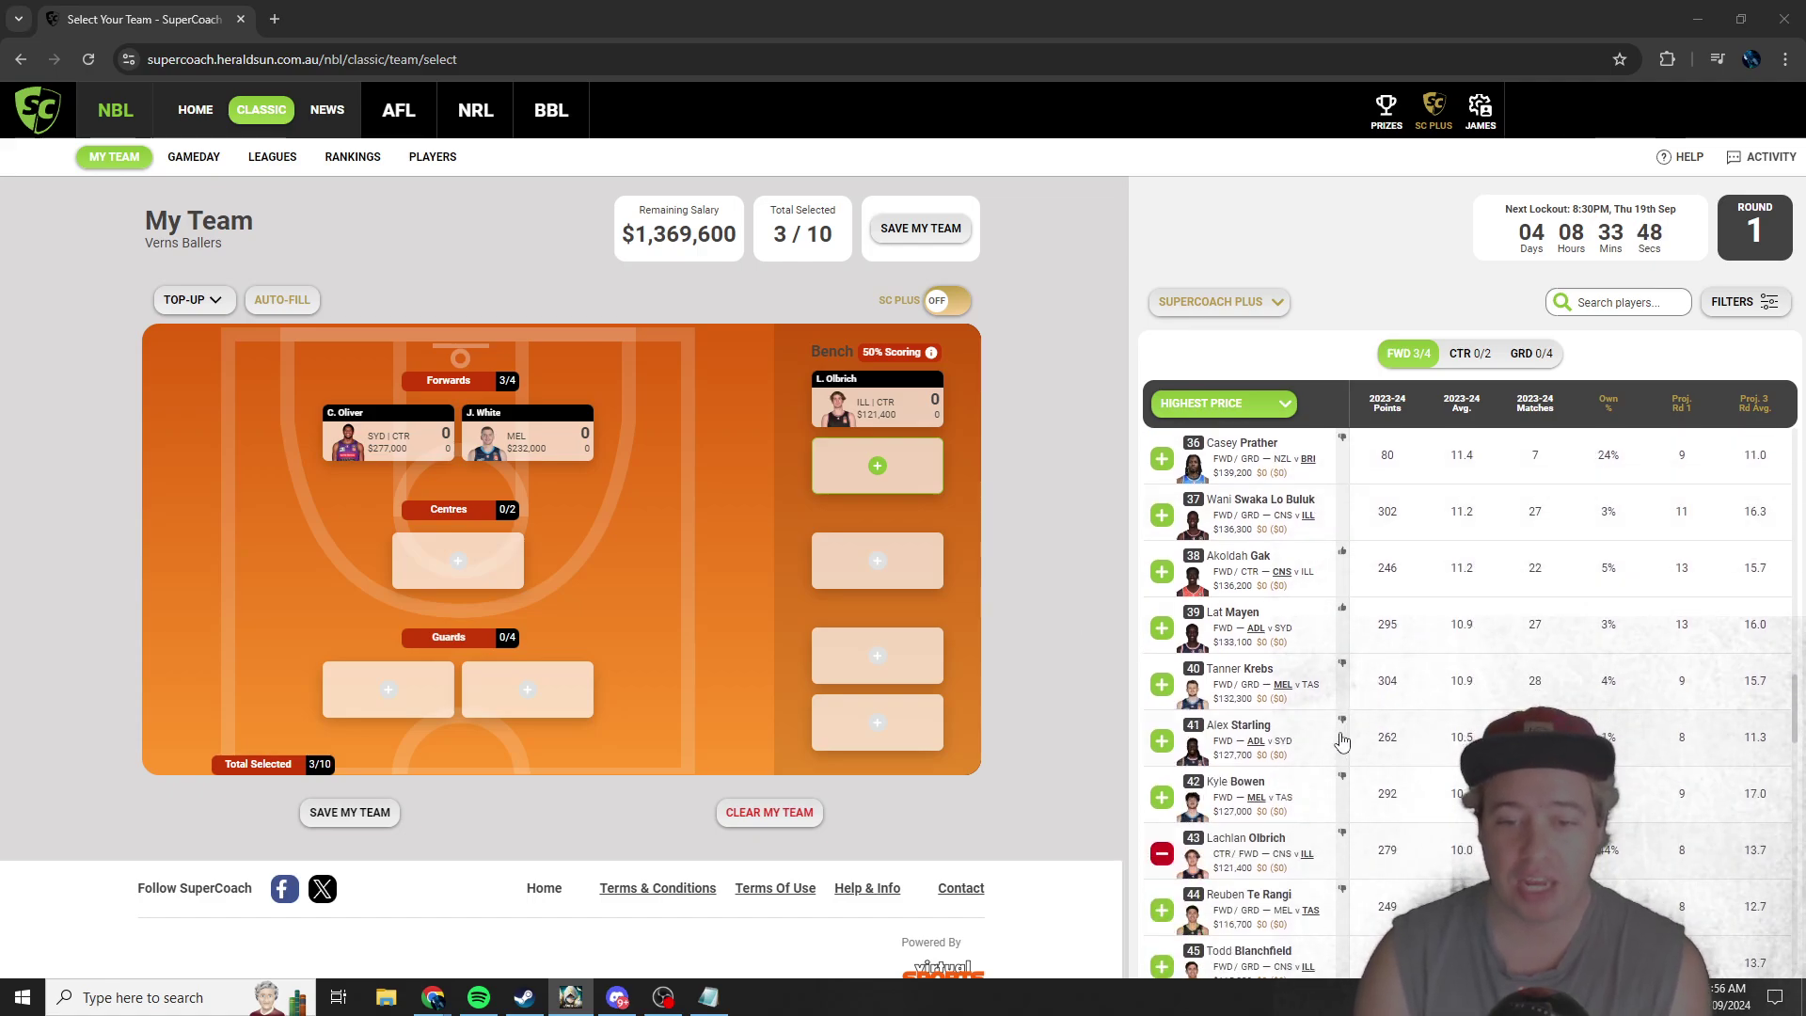
scroll(1431, 861, "up", 8)
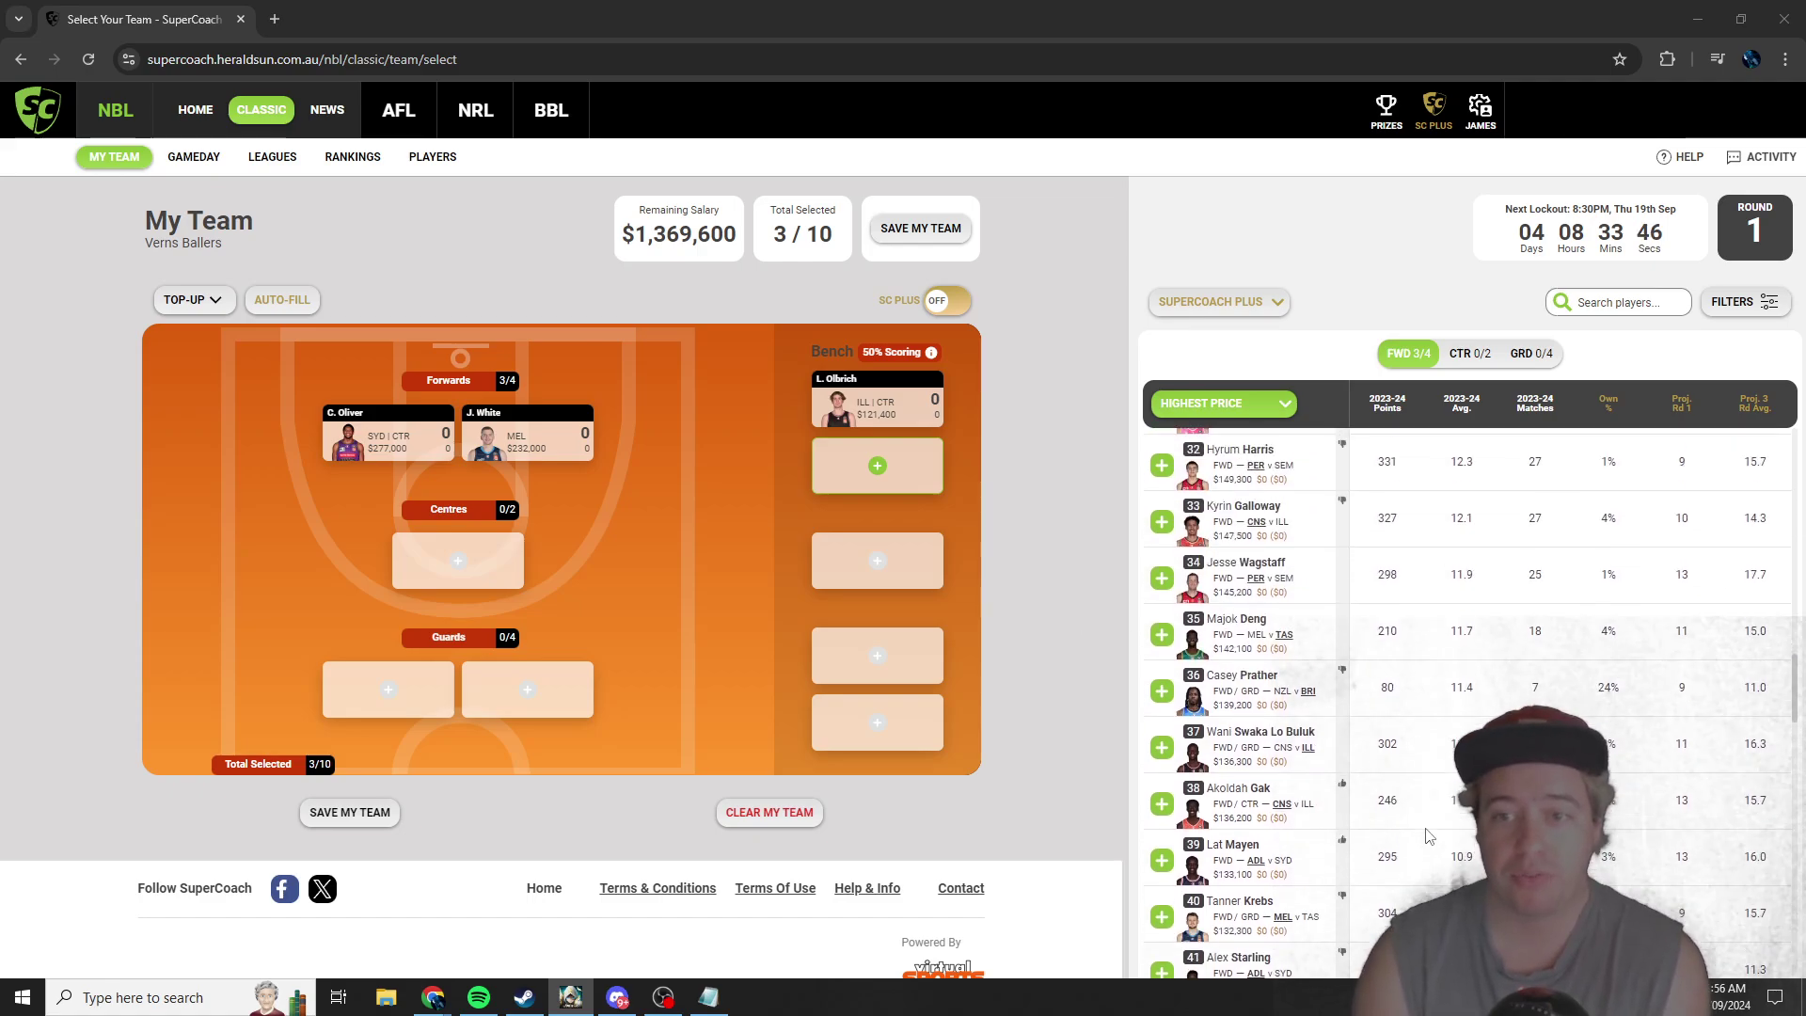
scroll(1427, 753, "down", 1)
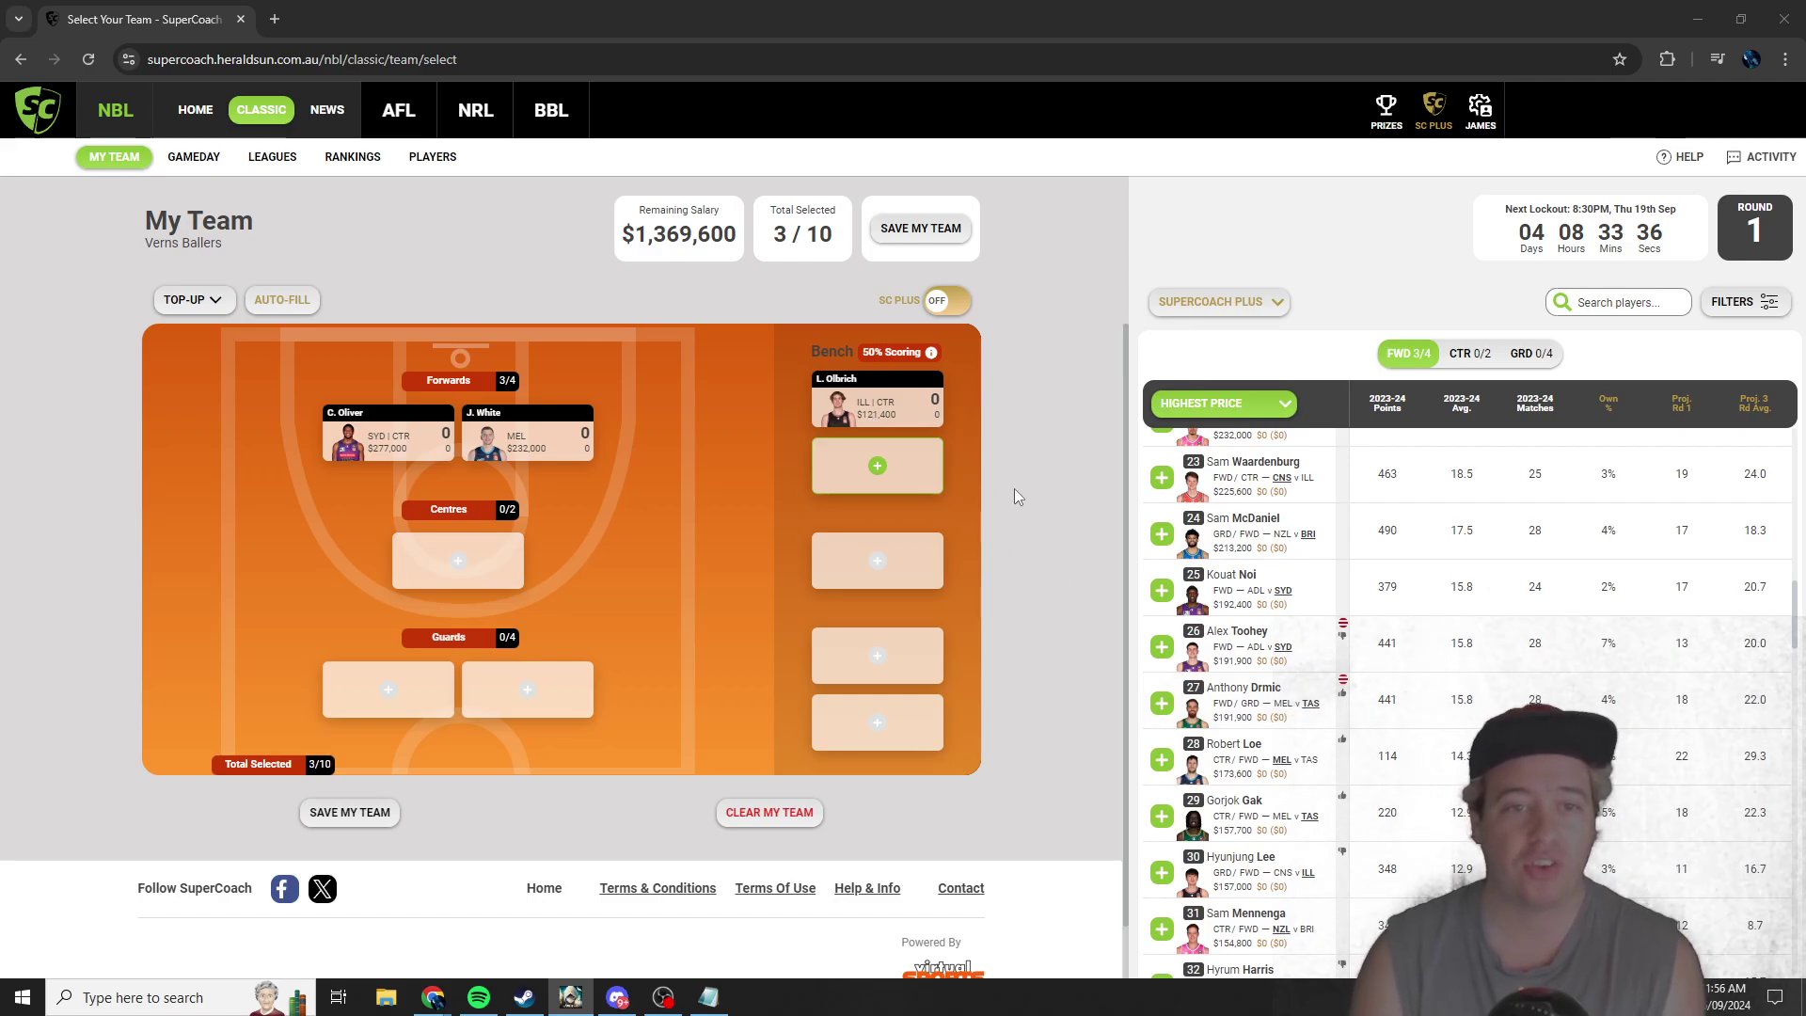
mouse_move(917, 423)
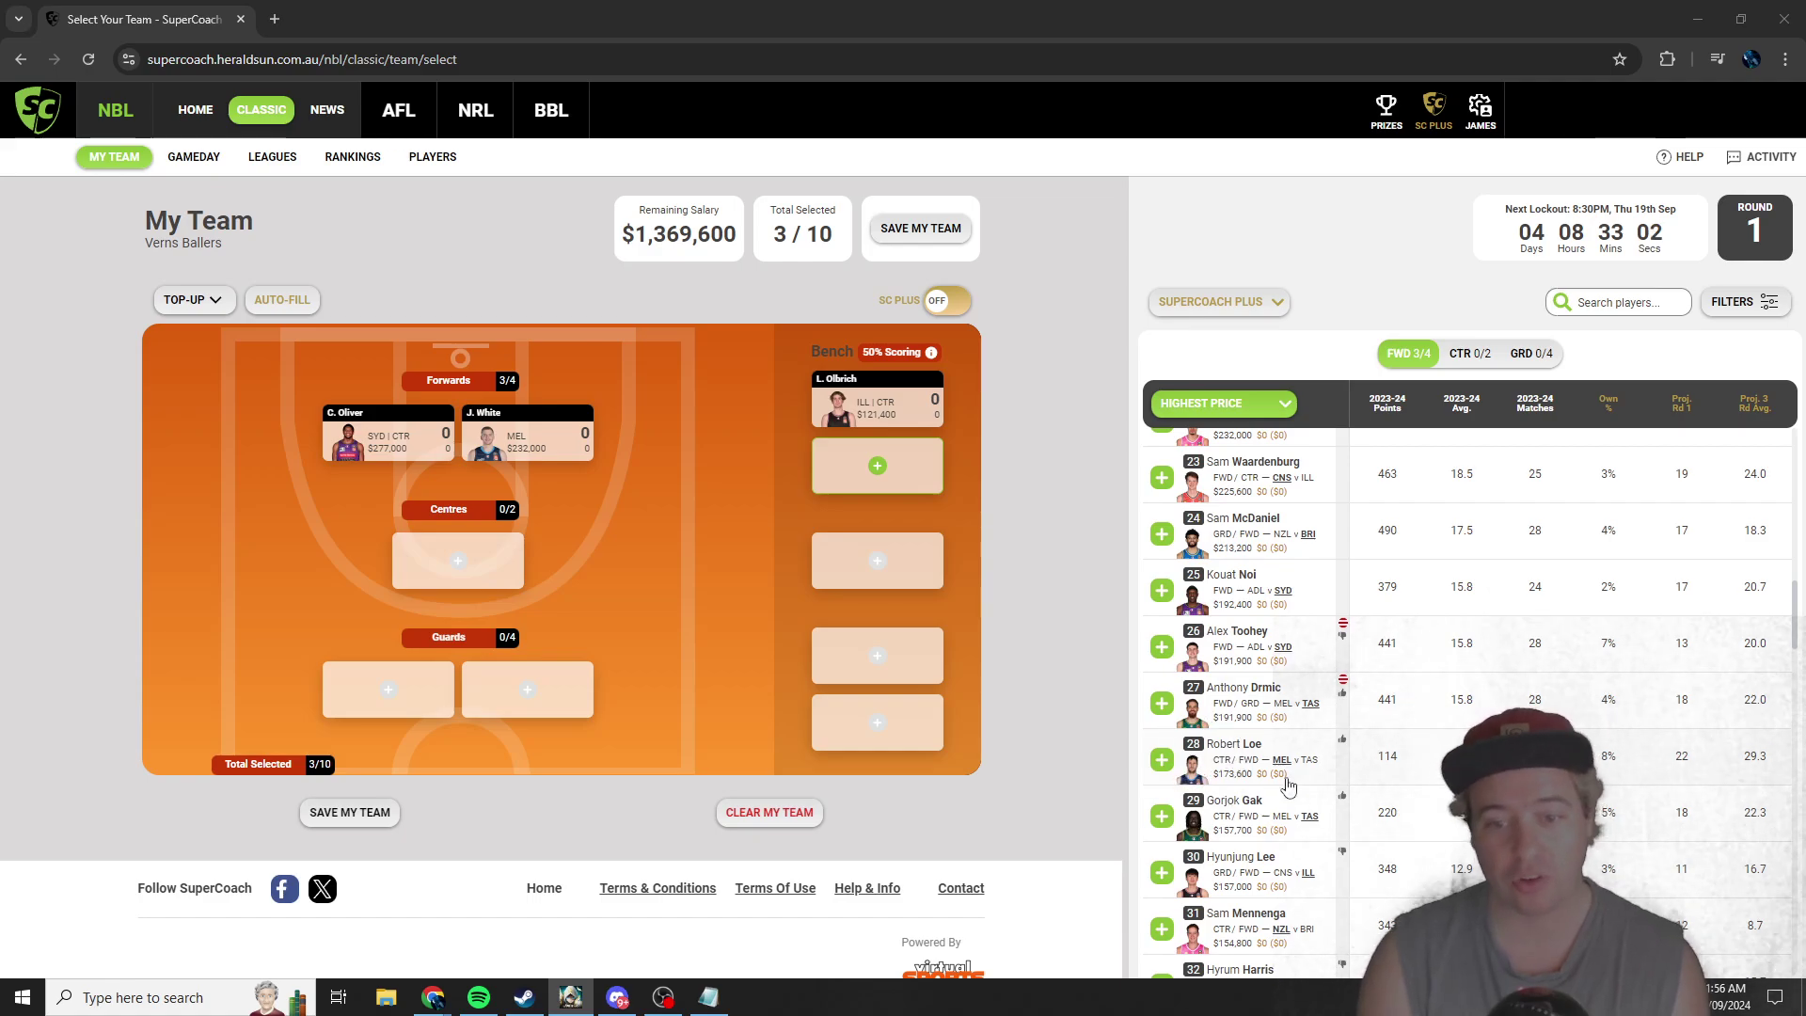
scroll(1288, 785, "down", 6)
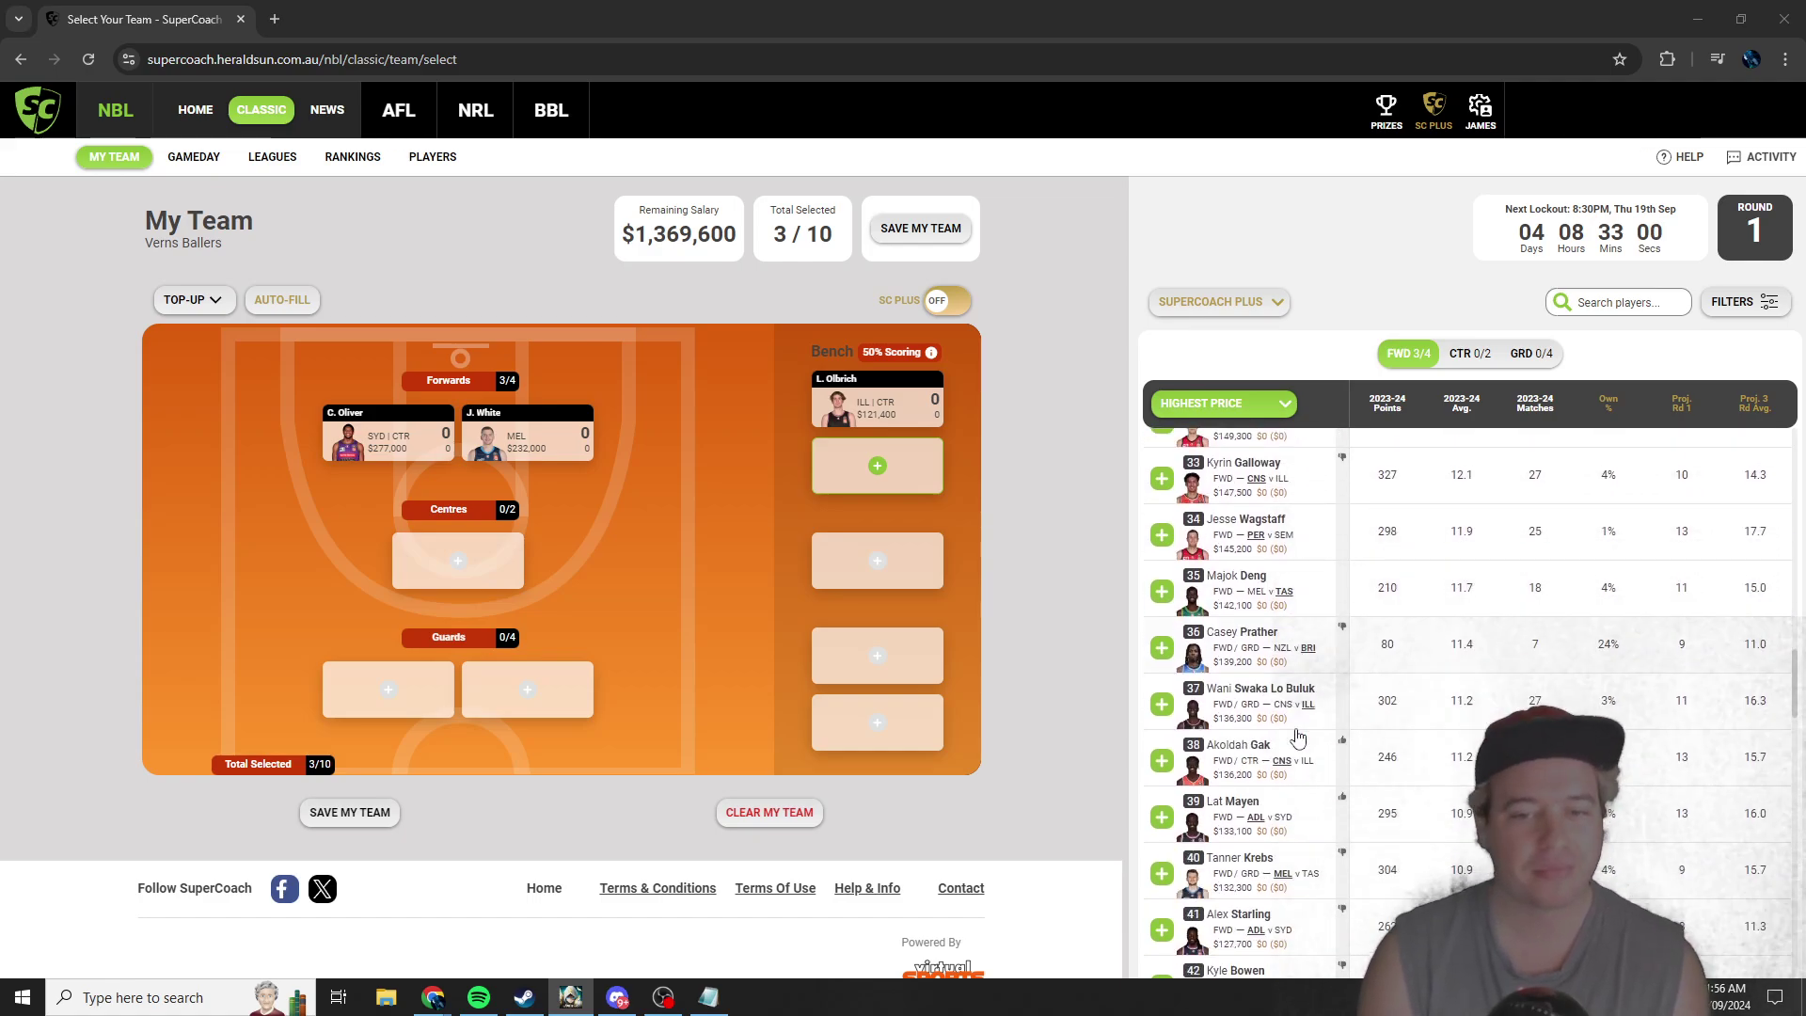
scroll(1303, 744, "down", 1)
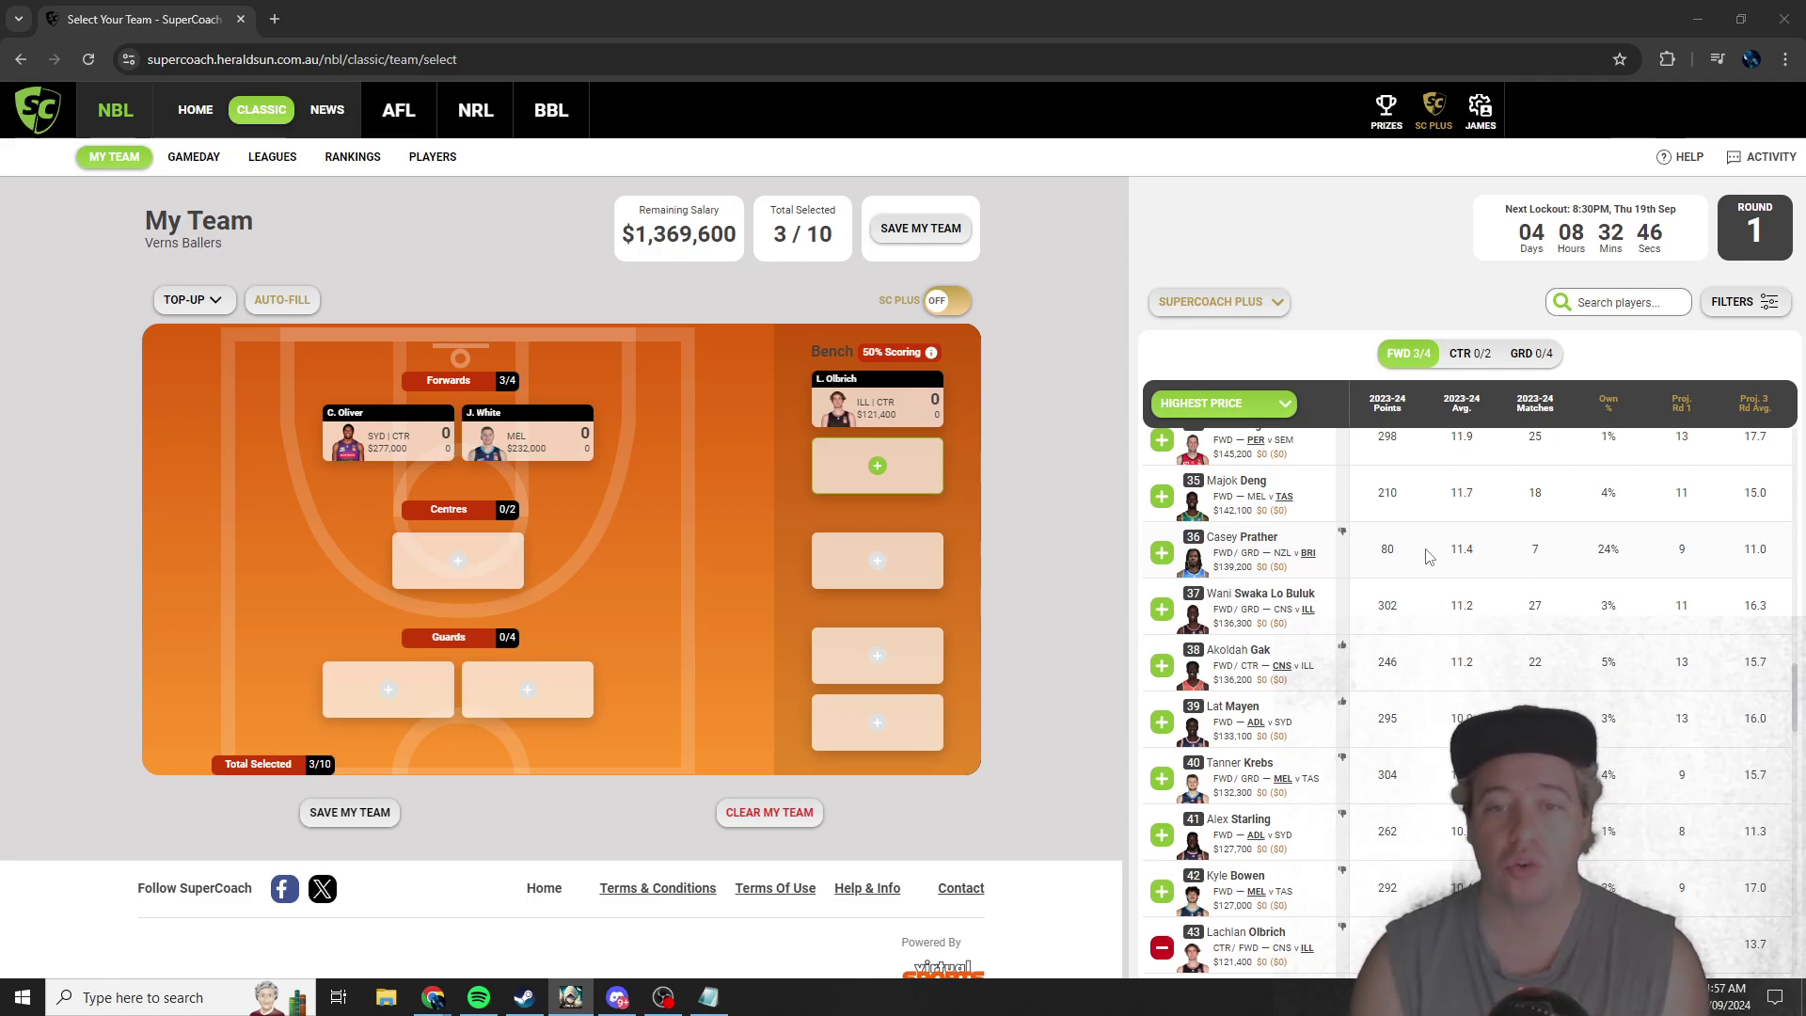
scroll(1427, 556, "up", 7)
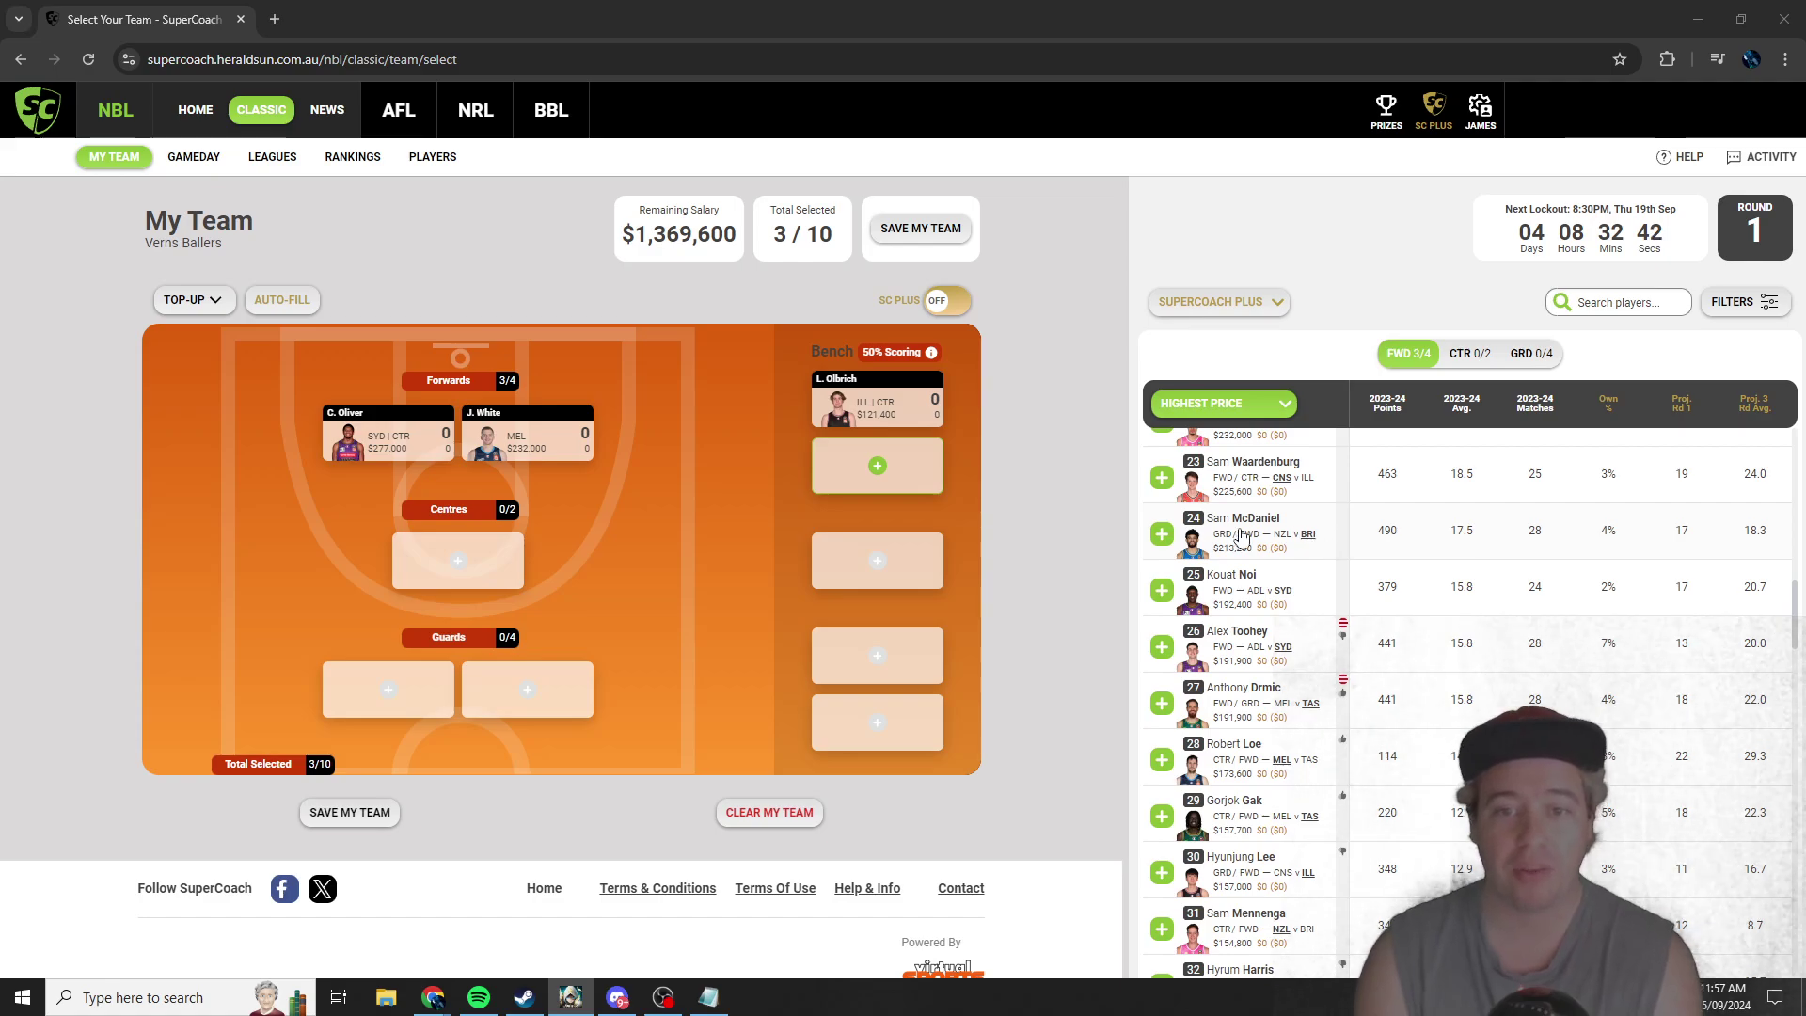
scroll(1422, 715, "down", 3)
scroll(1425, 733, "down", 1)
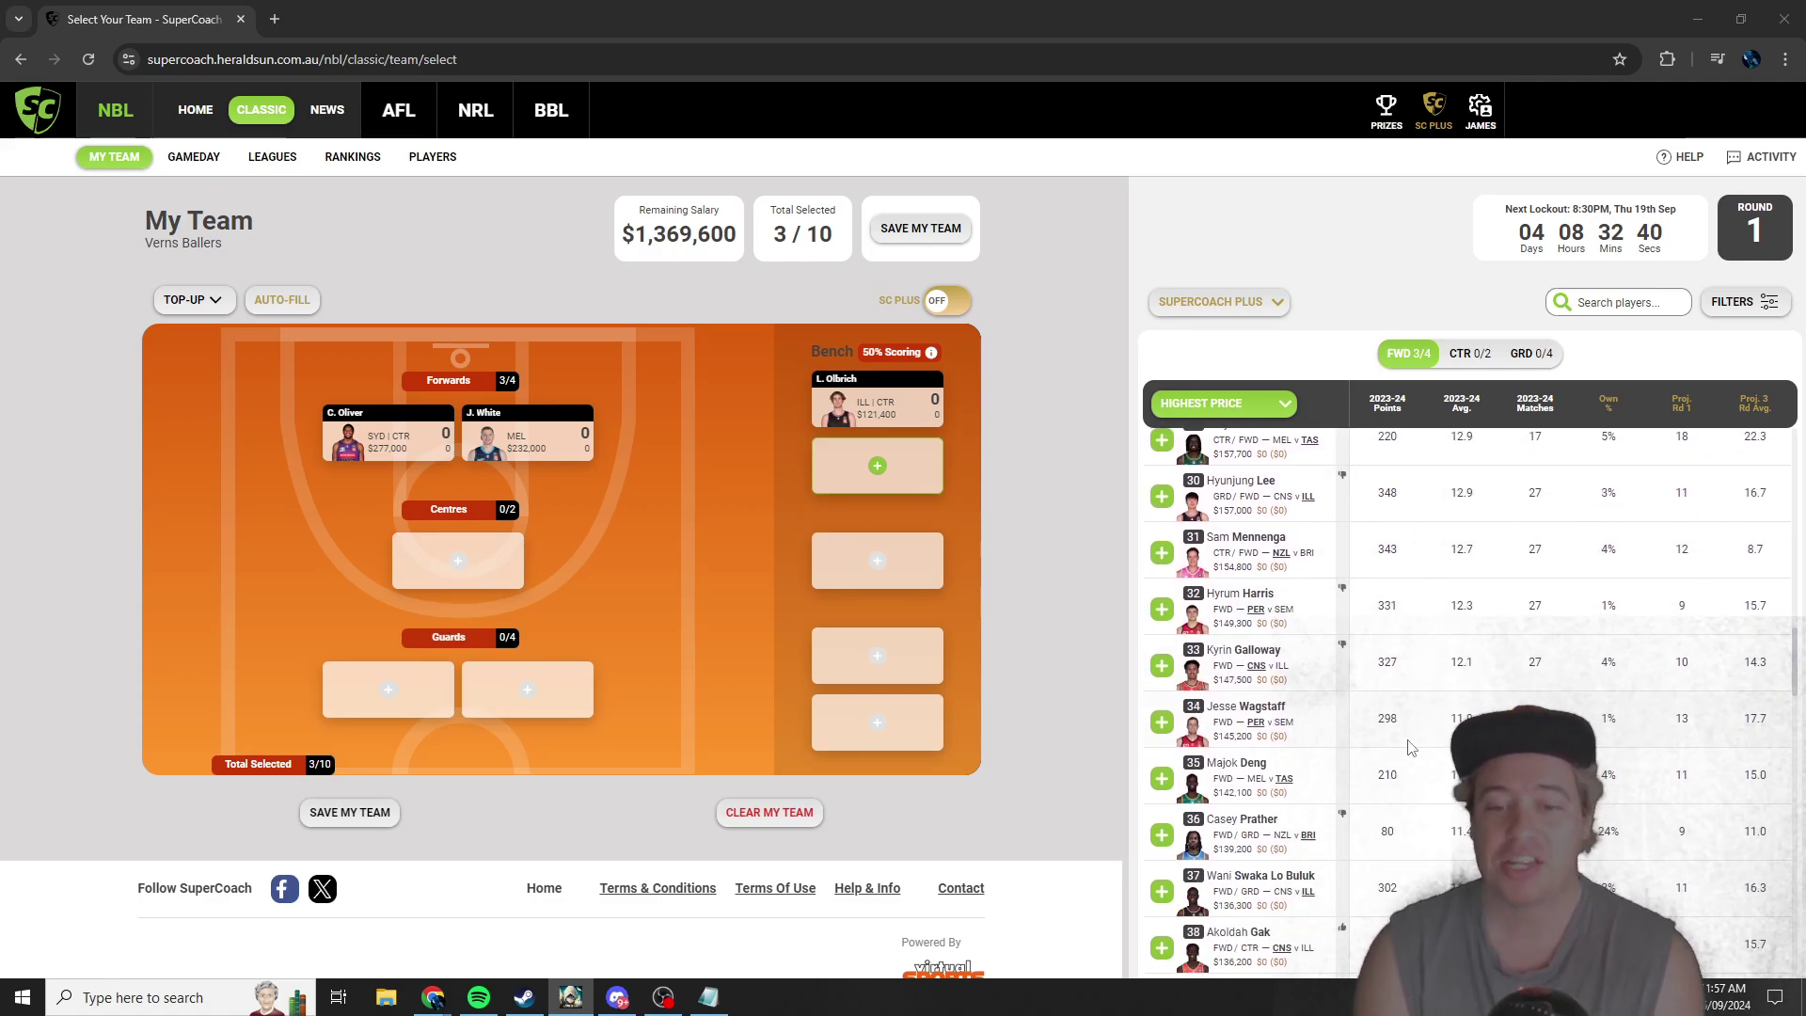
scroll(1416, 800, "down", 1)
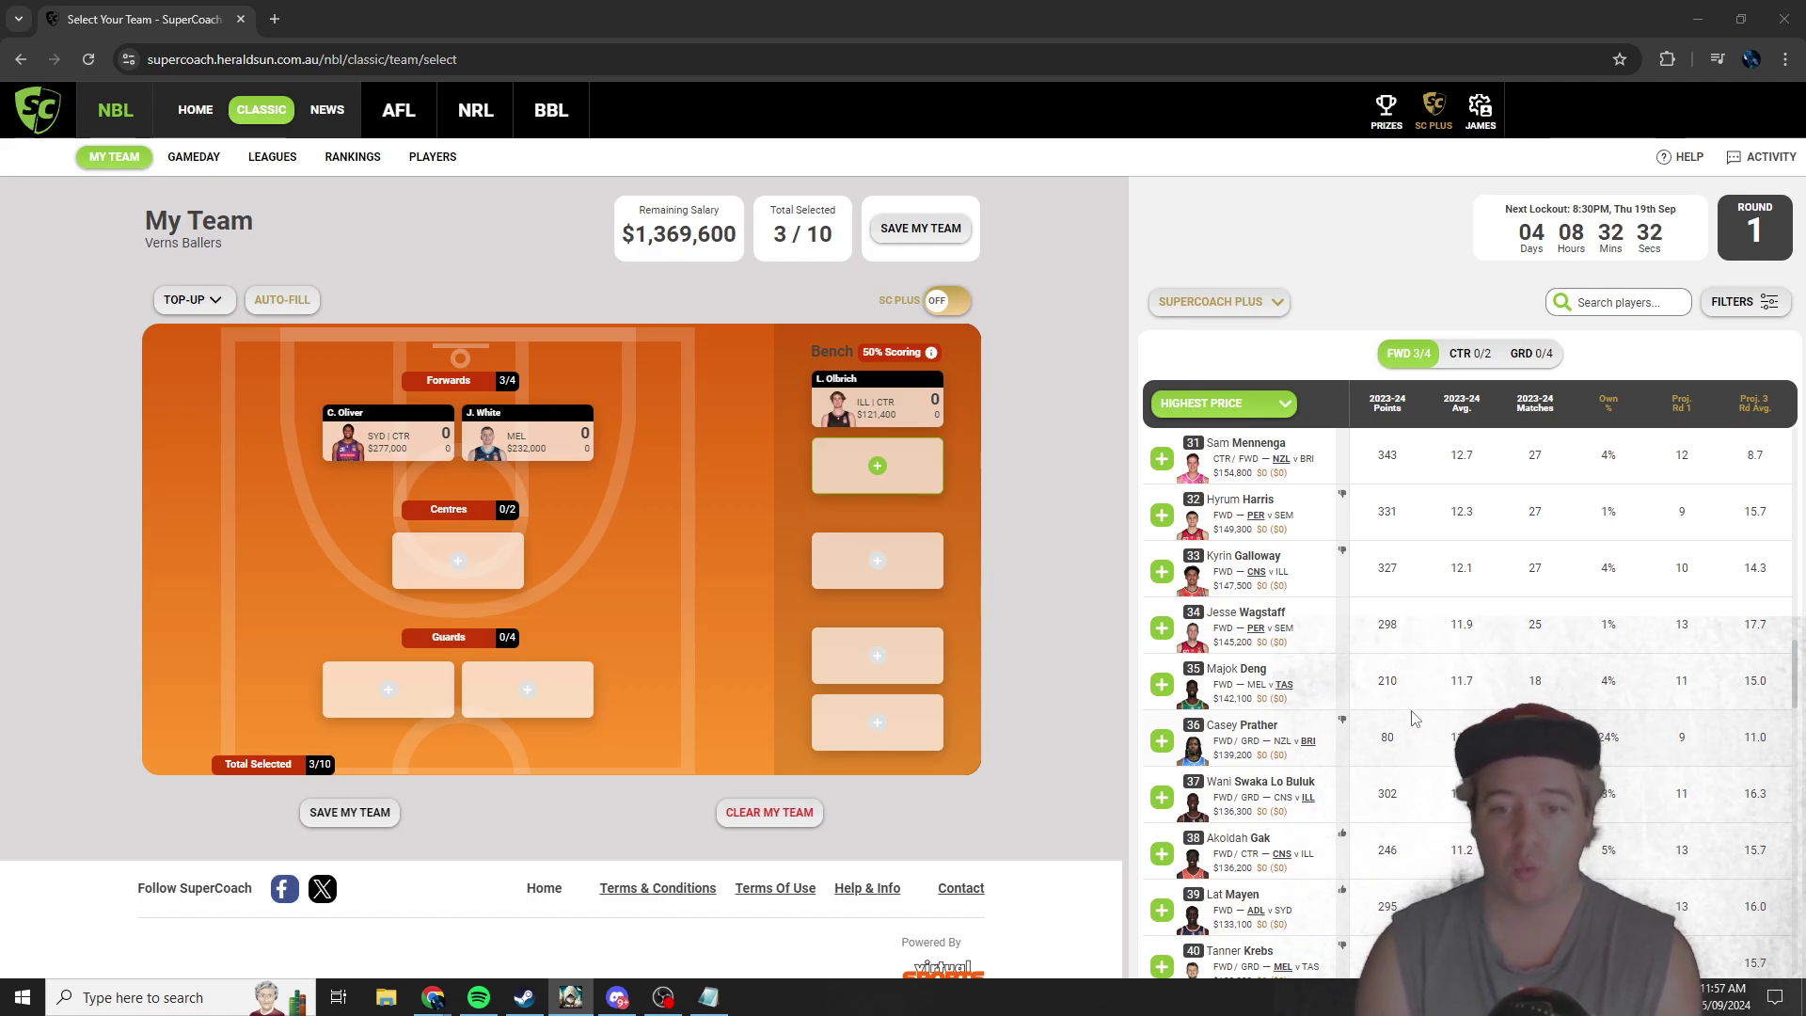
scroll(1414, 720, "down", 2)
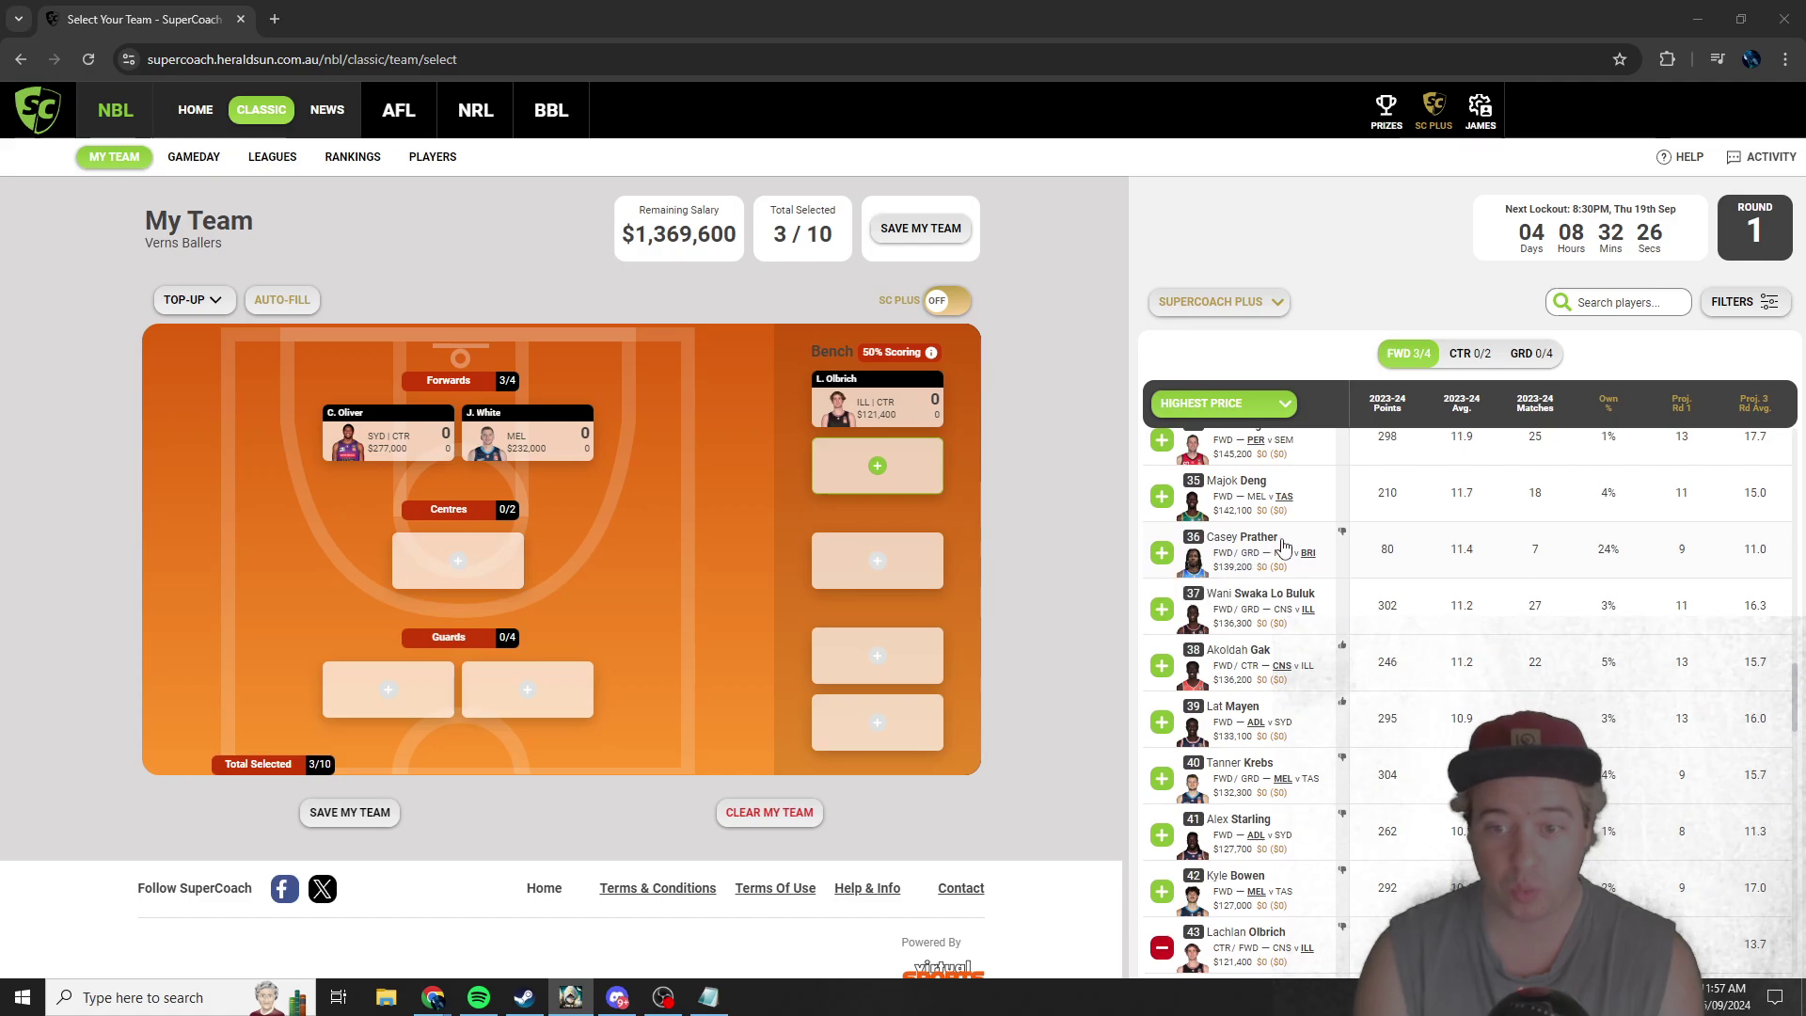
Step: Add the $69,000 forward Keli Leaupepe to the second forward bench spot
scroll(1285, 580, "down", 1)
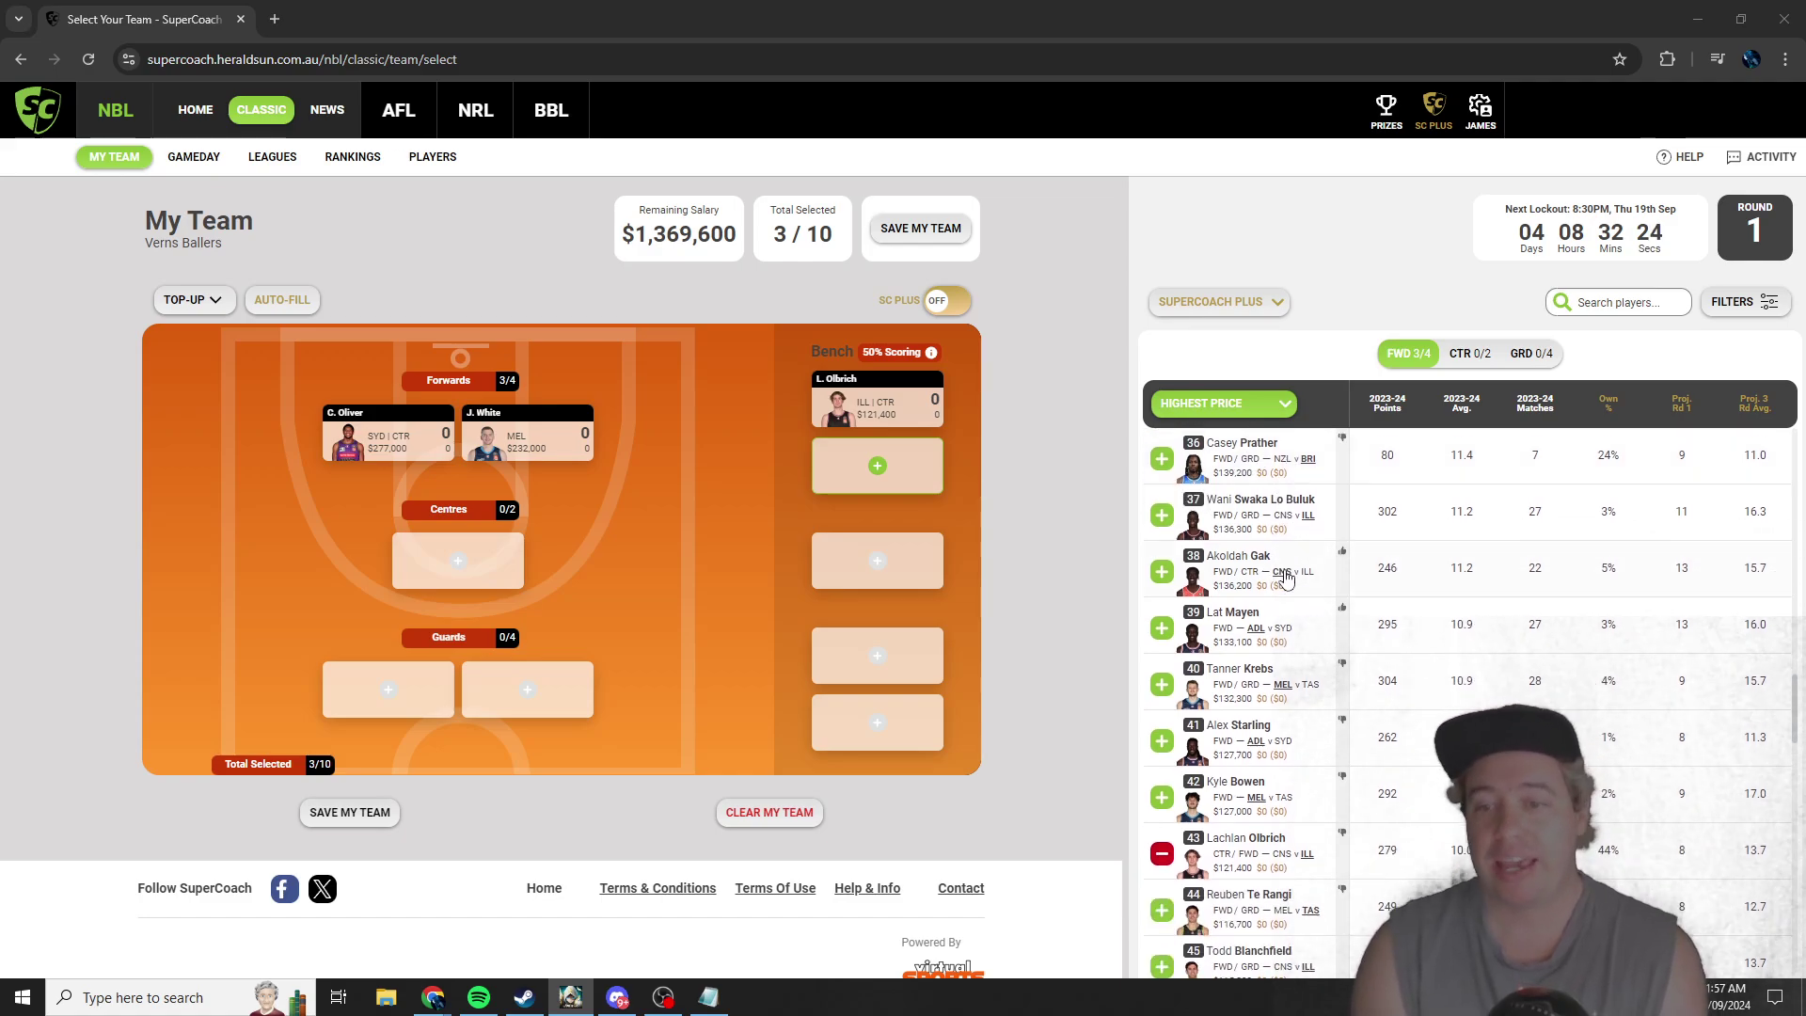
scroll(1285, 577, "down", 1)
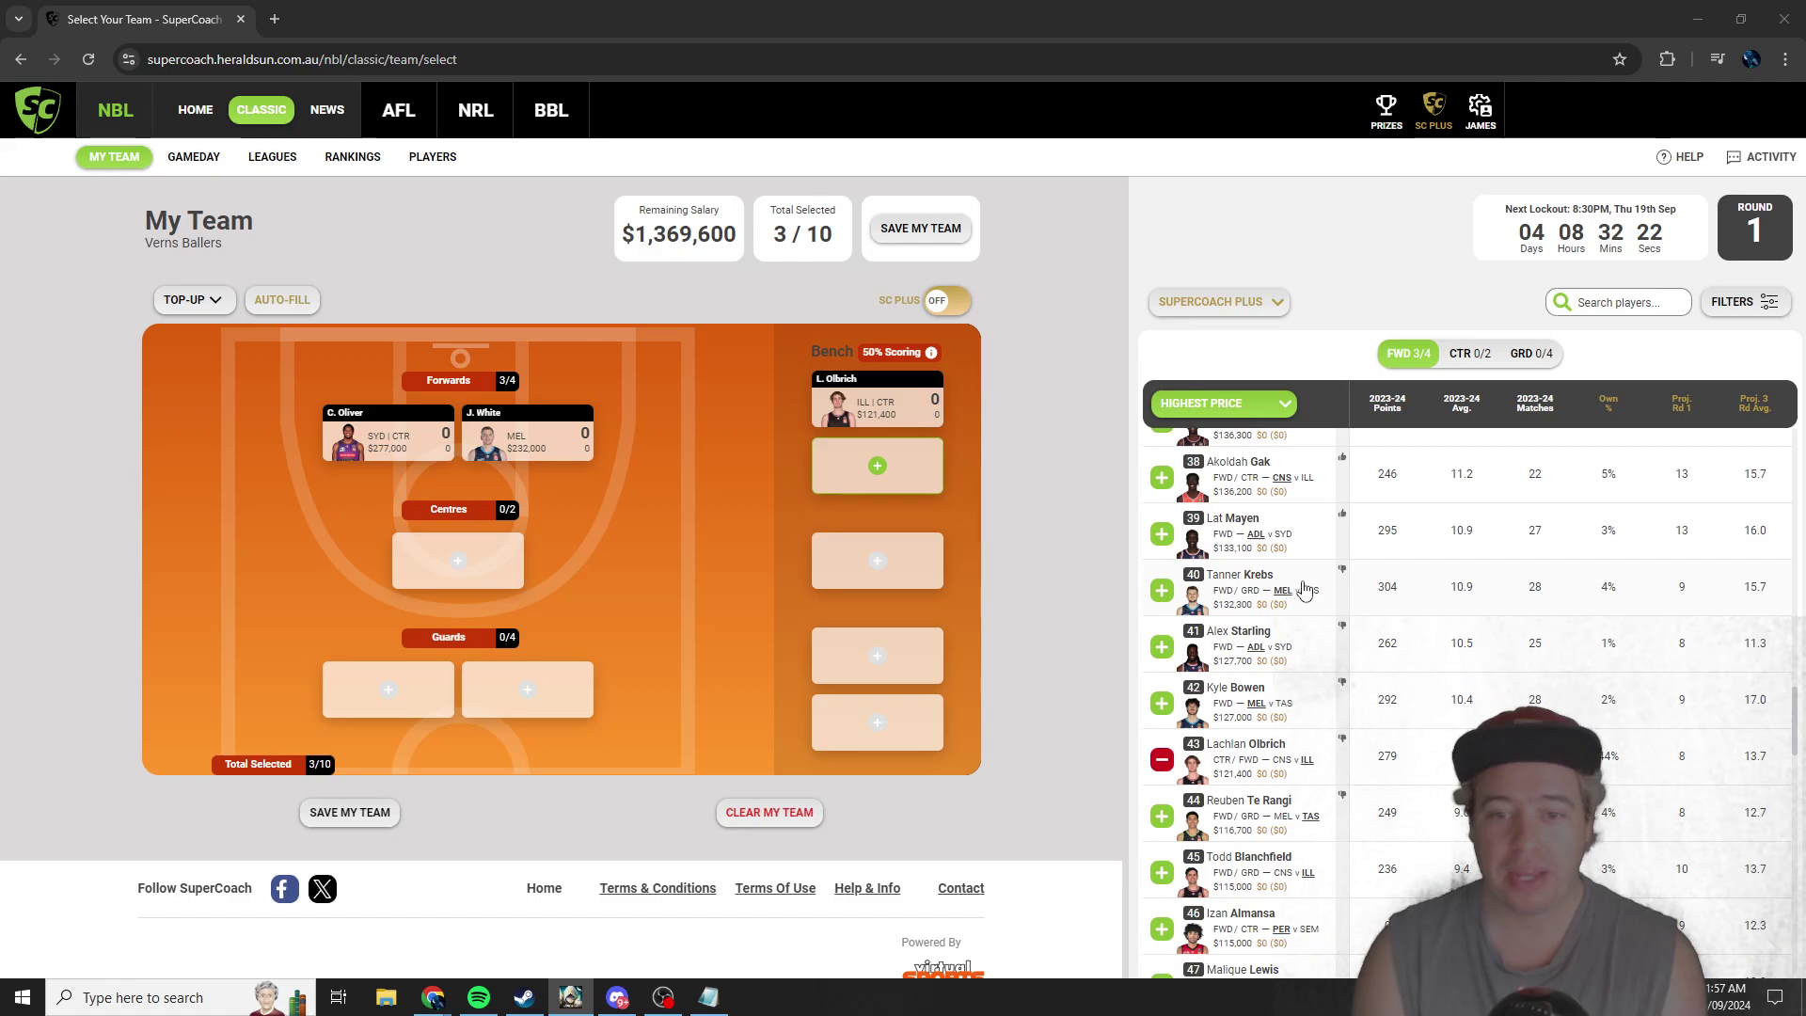
scroll(1306, 610, "down", 1)
scroll(1308, 607, "down", 1)
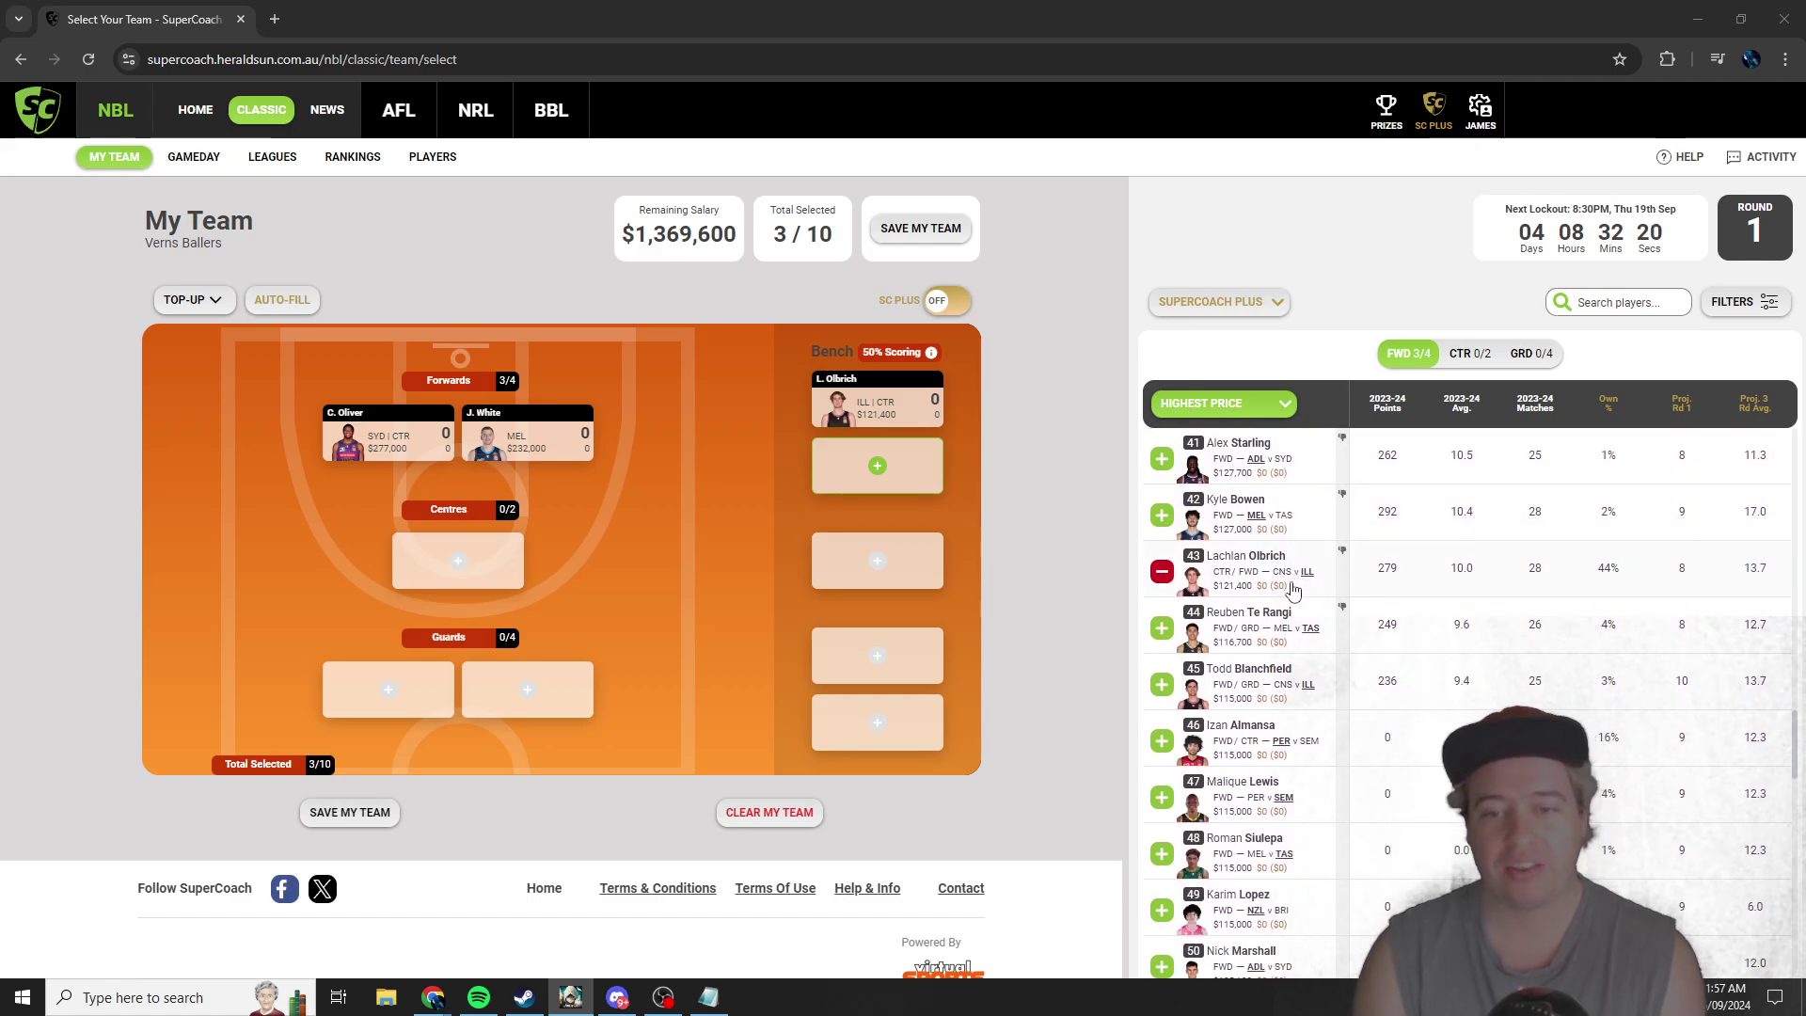
scroll(1270, 625, "down", 1)
scroll(1277, 597, "down", 1)
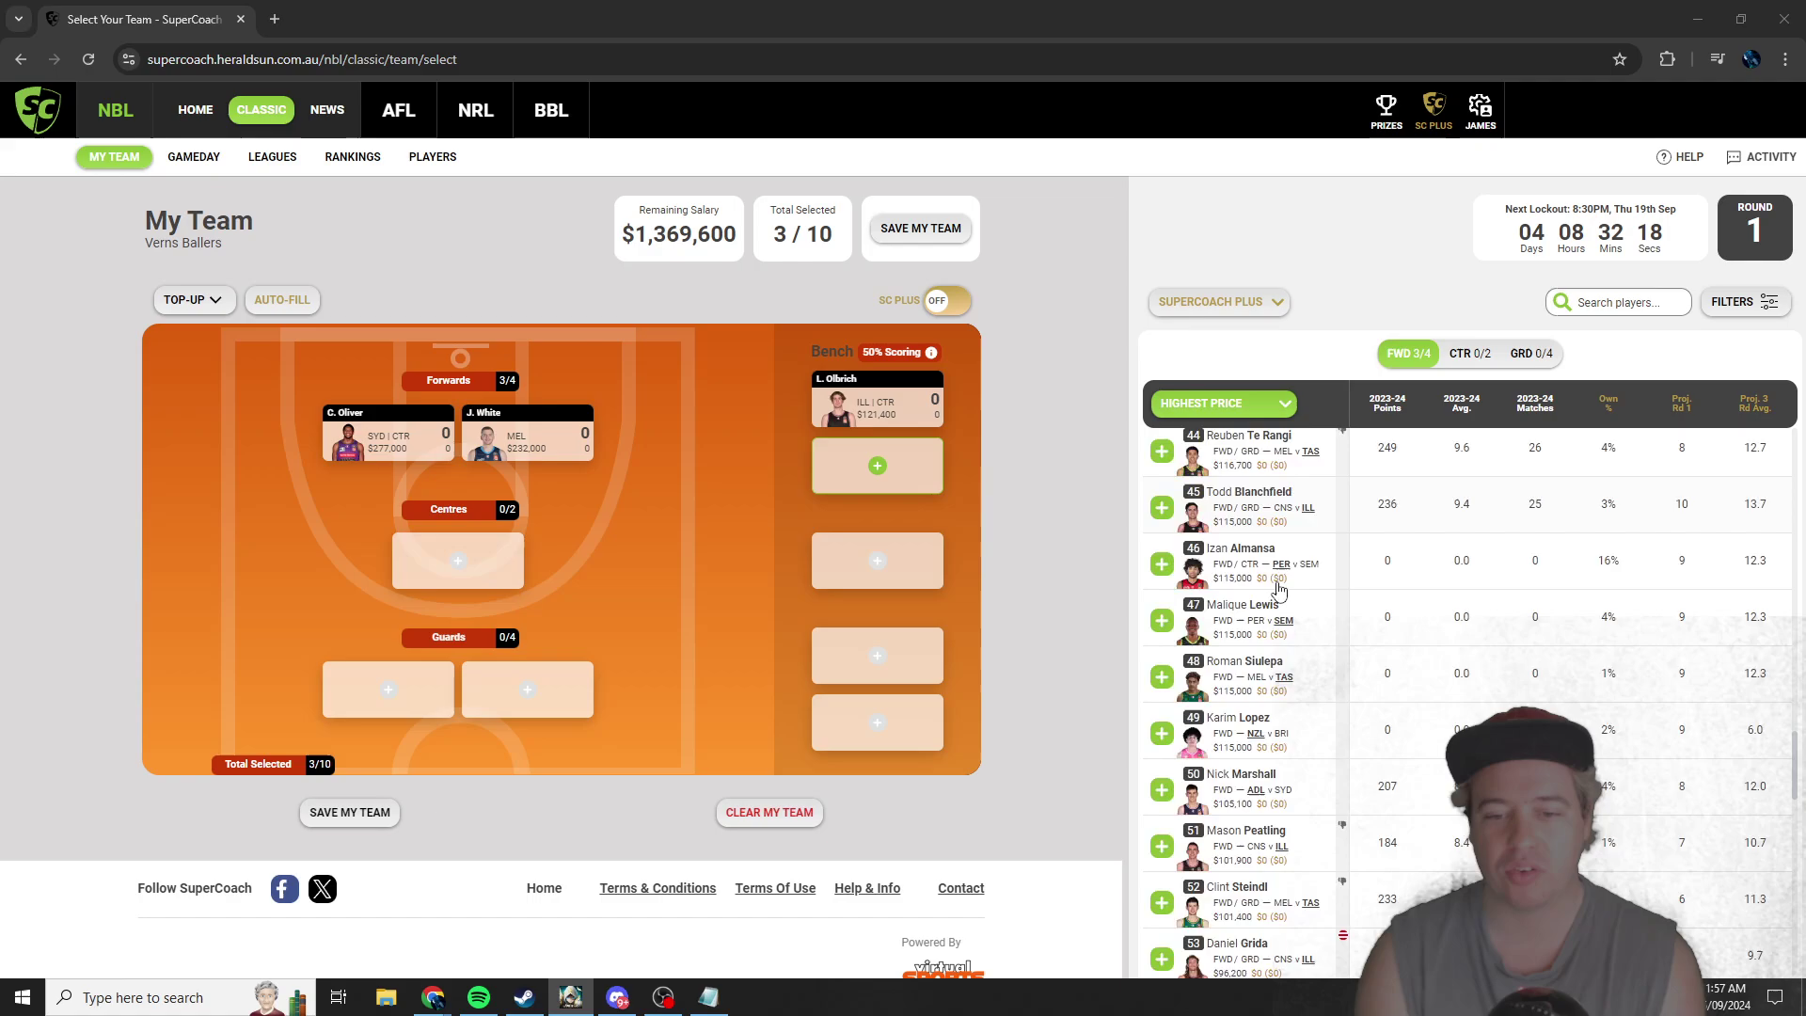
scroll(1279, 602, "down", 1)
scroll(1287, 649, "down", 2)
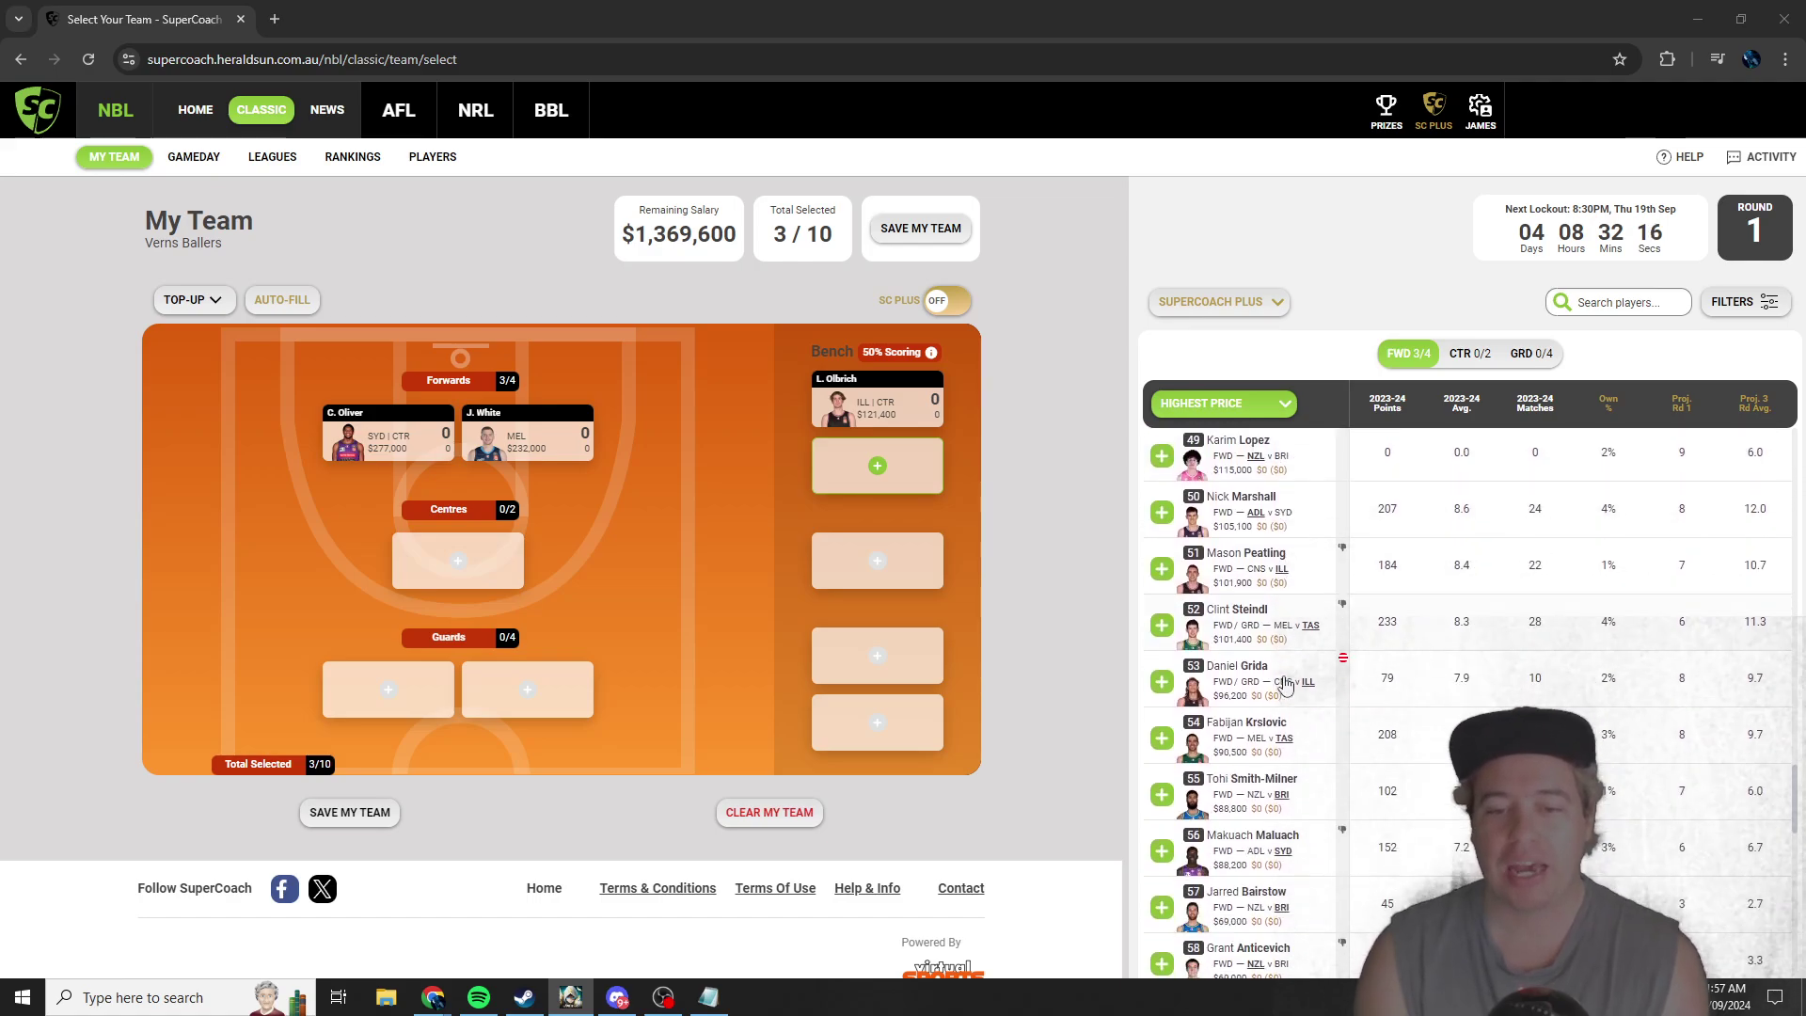
scroll(1298, 678, "down", 3)
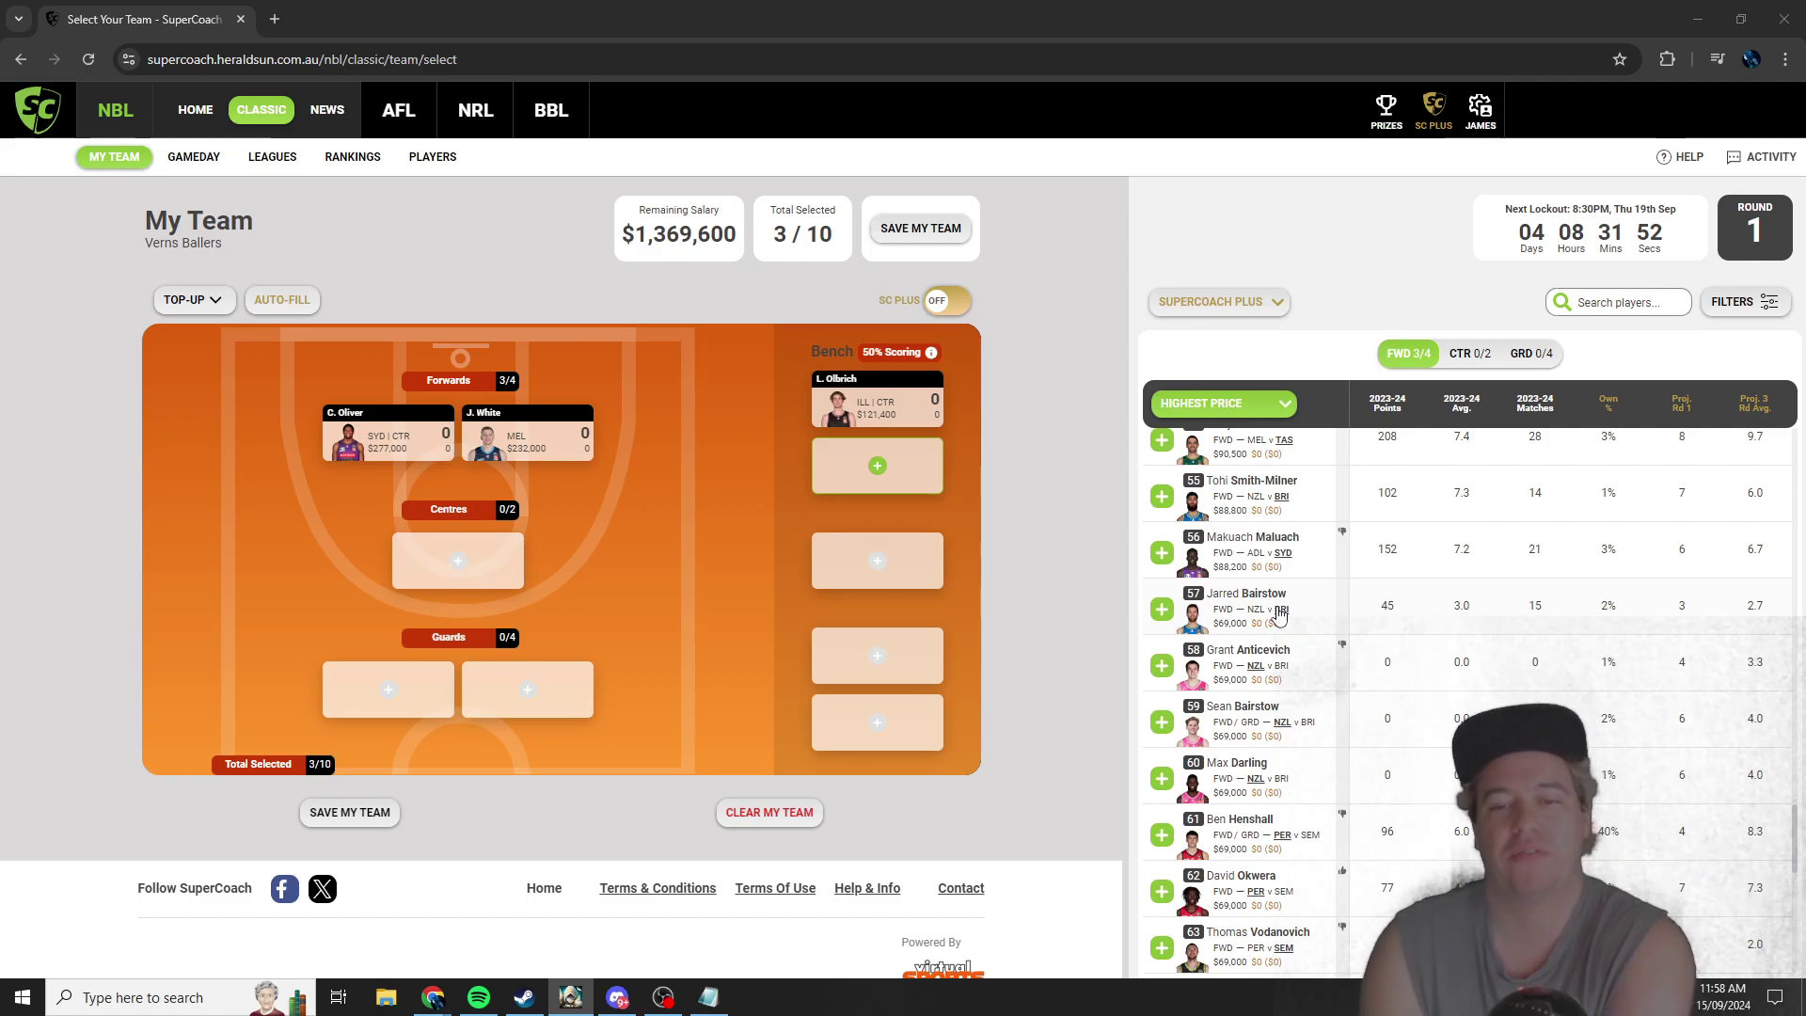
scroll(1279, 614, "down", 2)
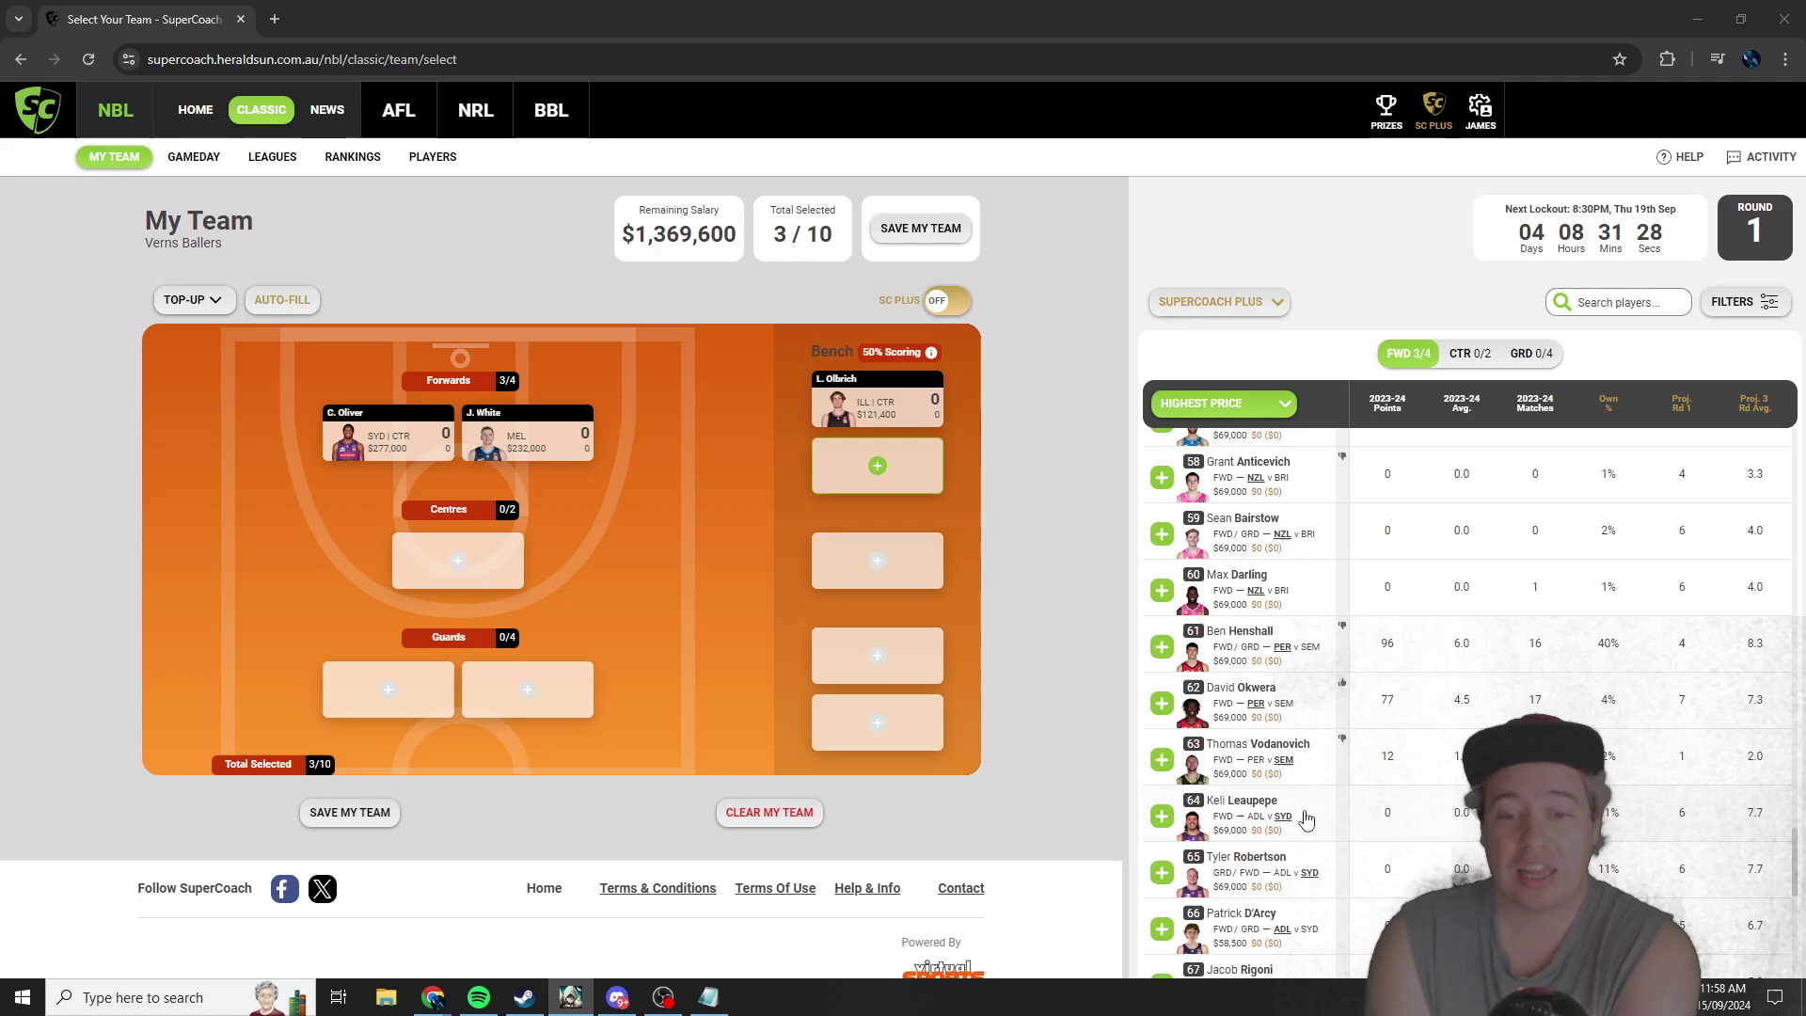
left_click(1163, 815)
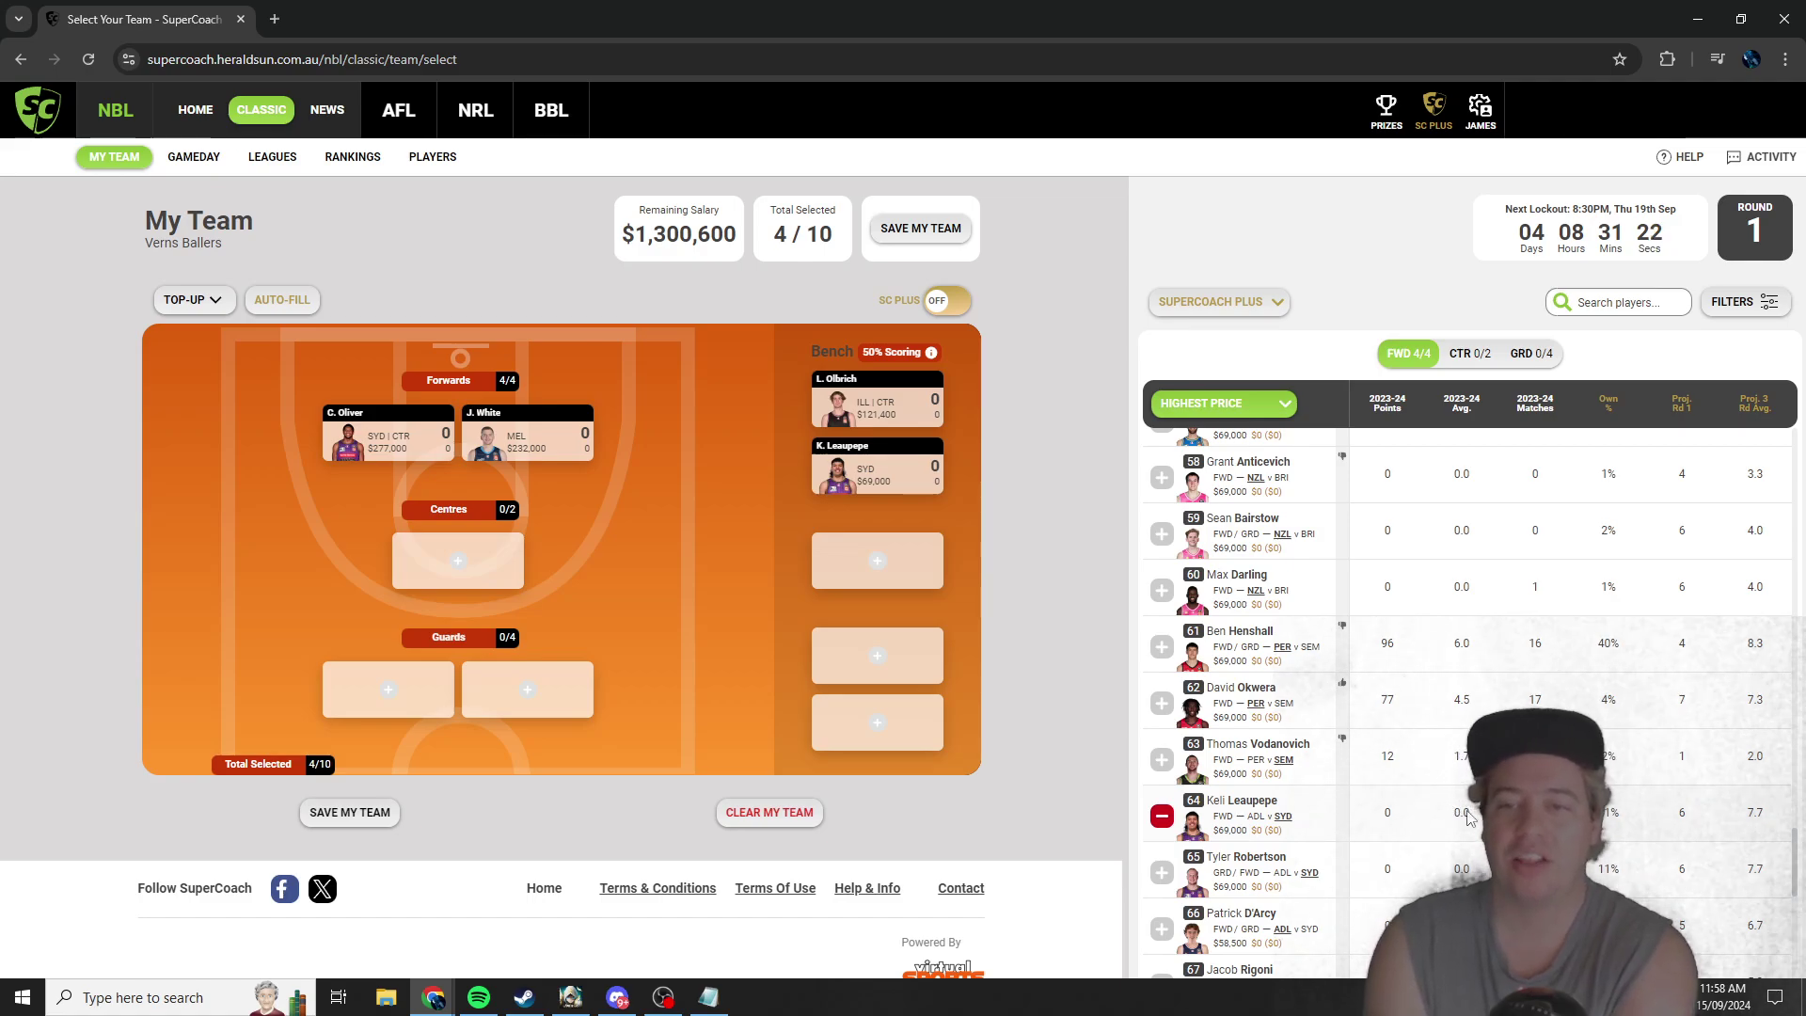
Step: Review the four selected forwards against the other lower-priced forwards, comparing prices, averages and projections
scroll(1468, 703, "up", 7)
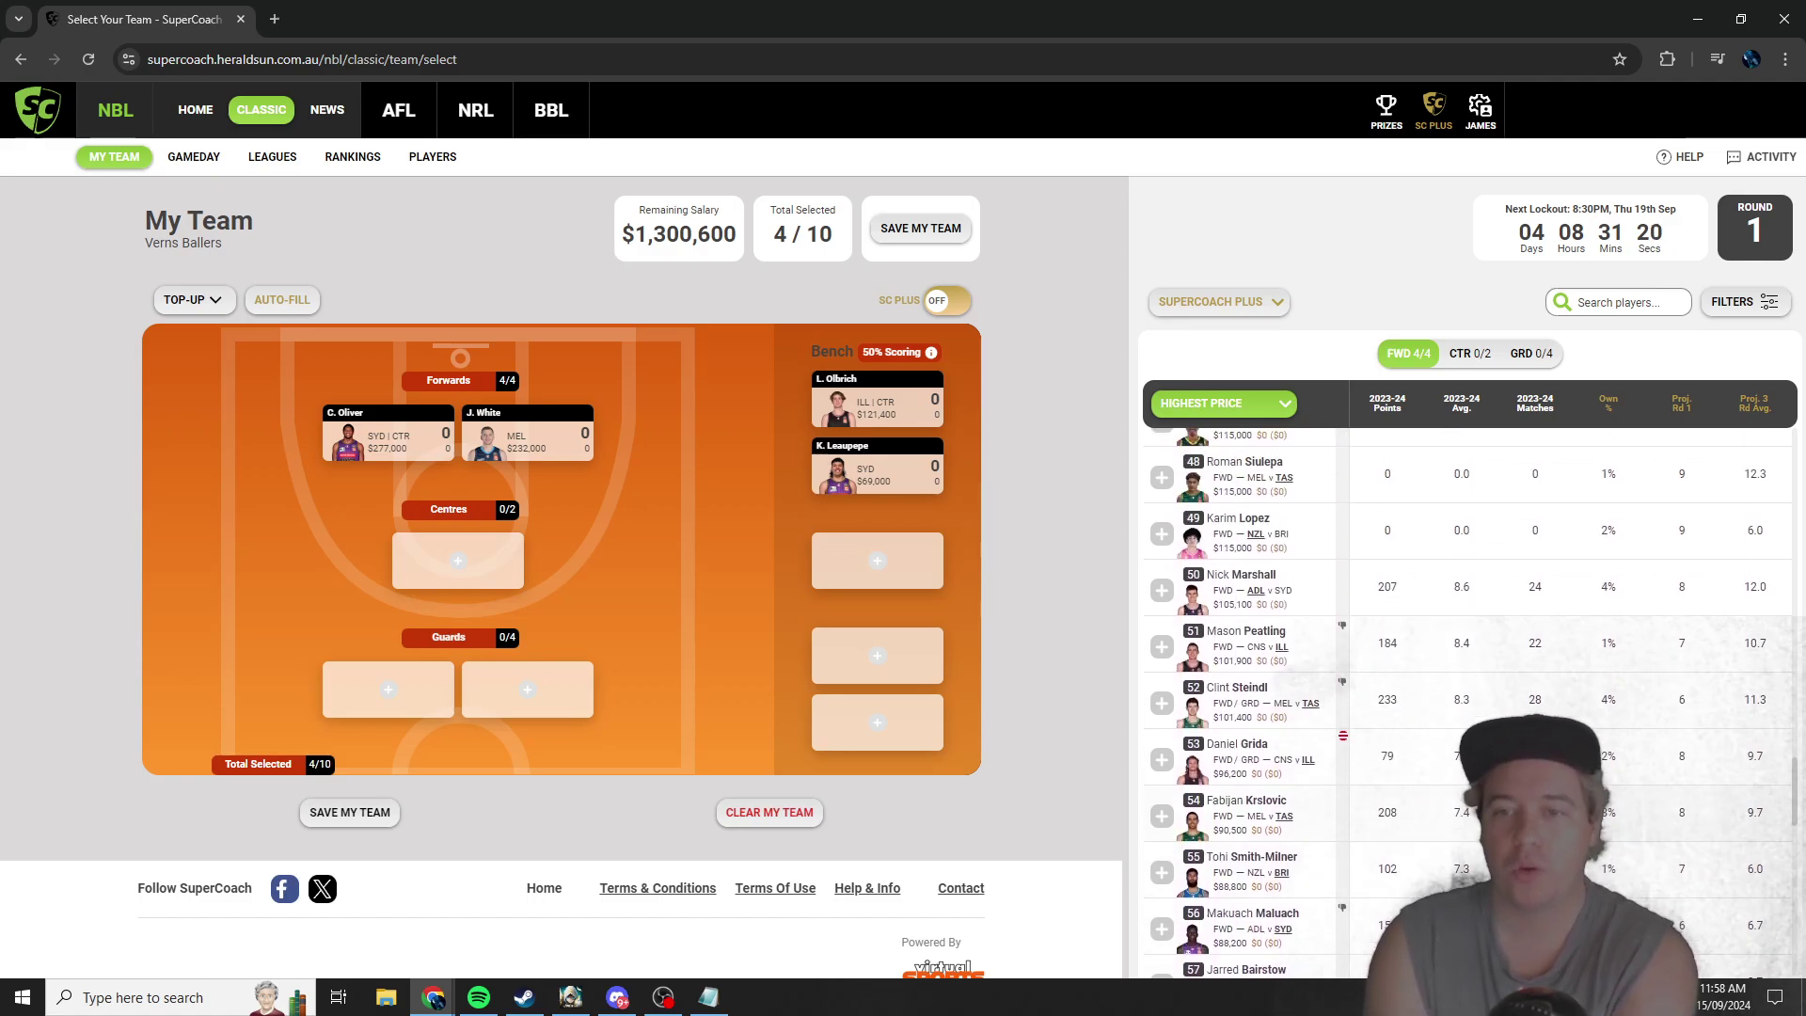
scroll(1306, 485, "up", 2)
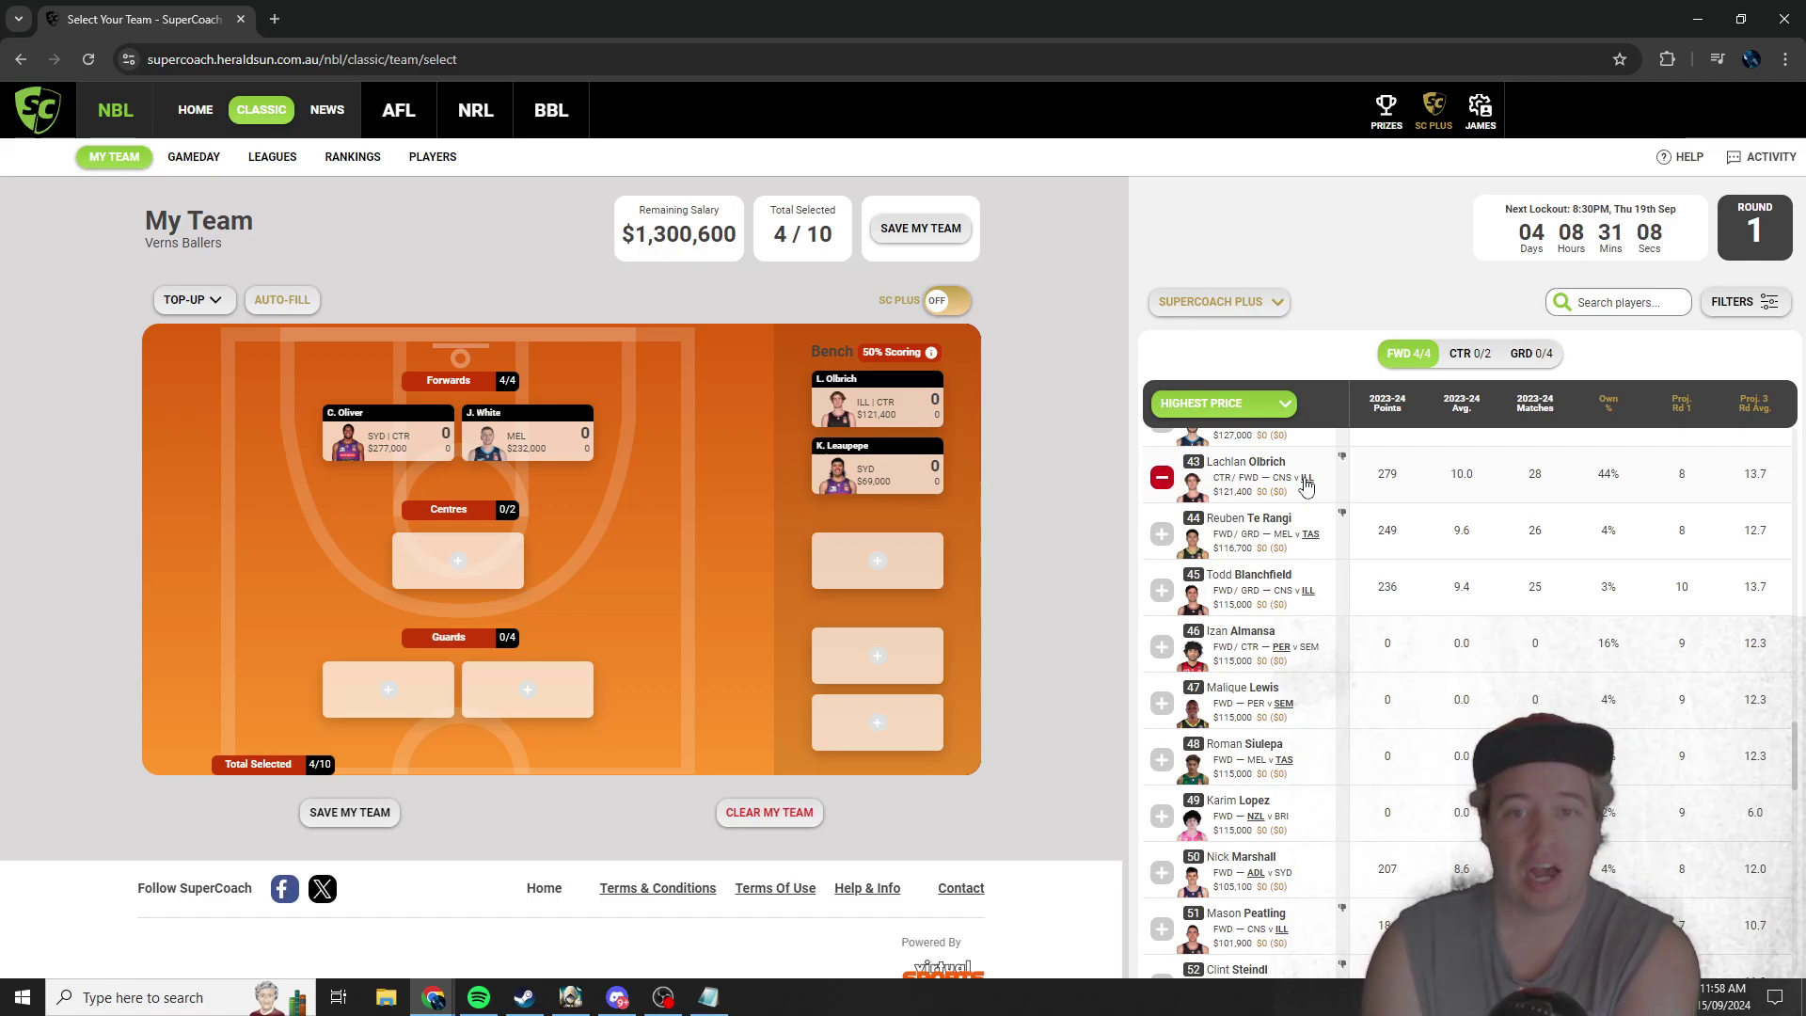
mouse_move(870, 488)
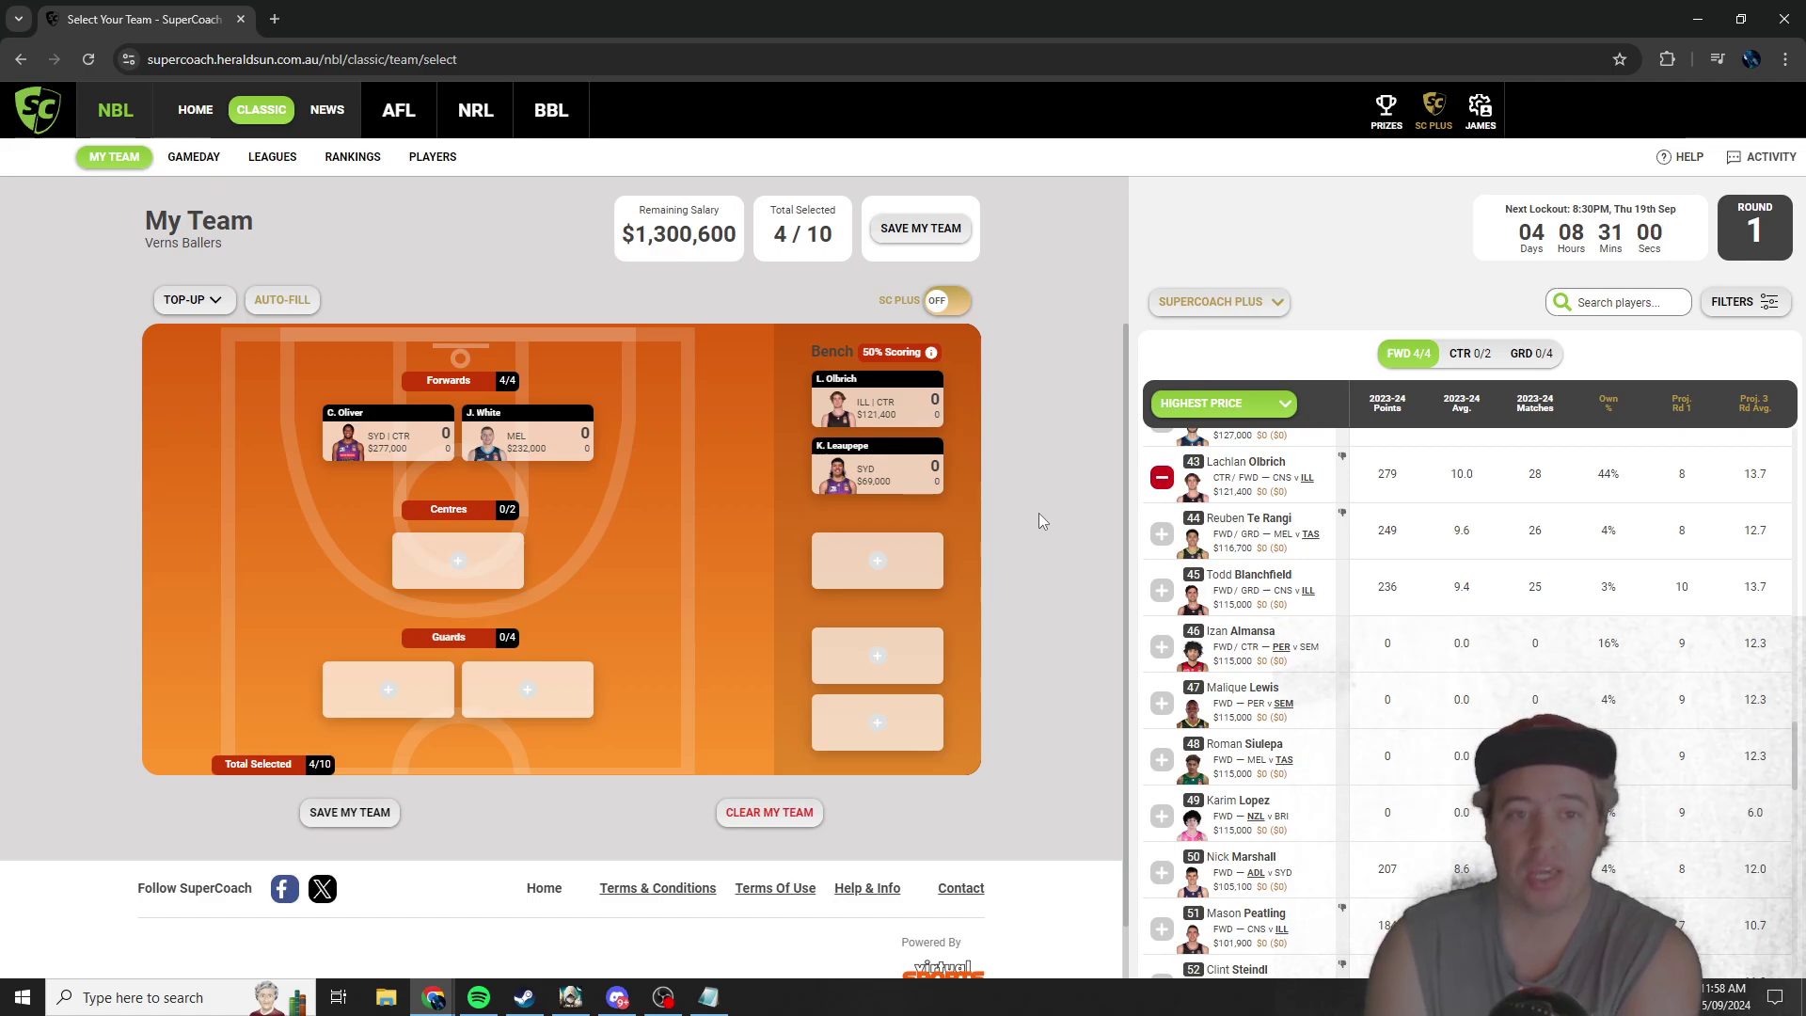
mouse_move(924, 473)
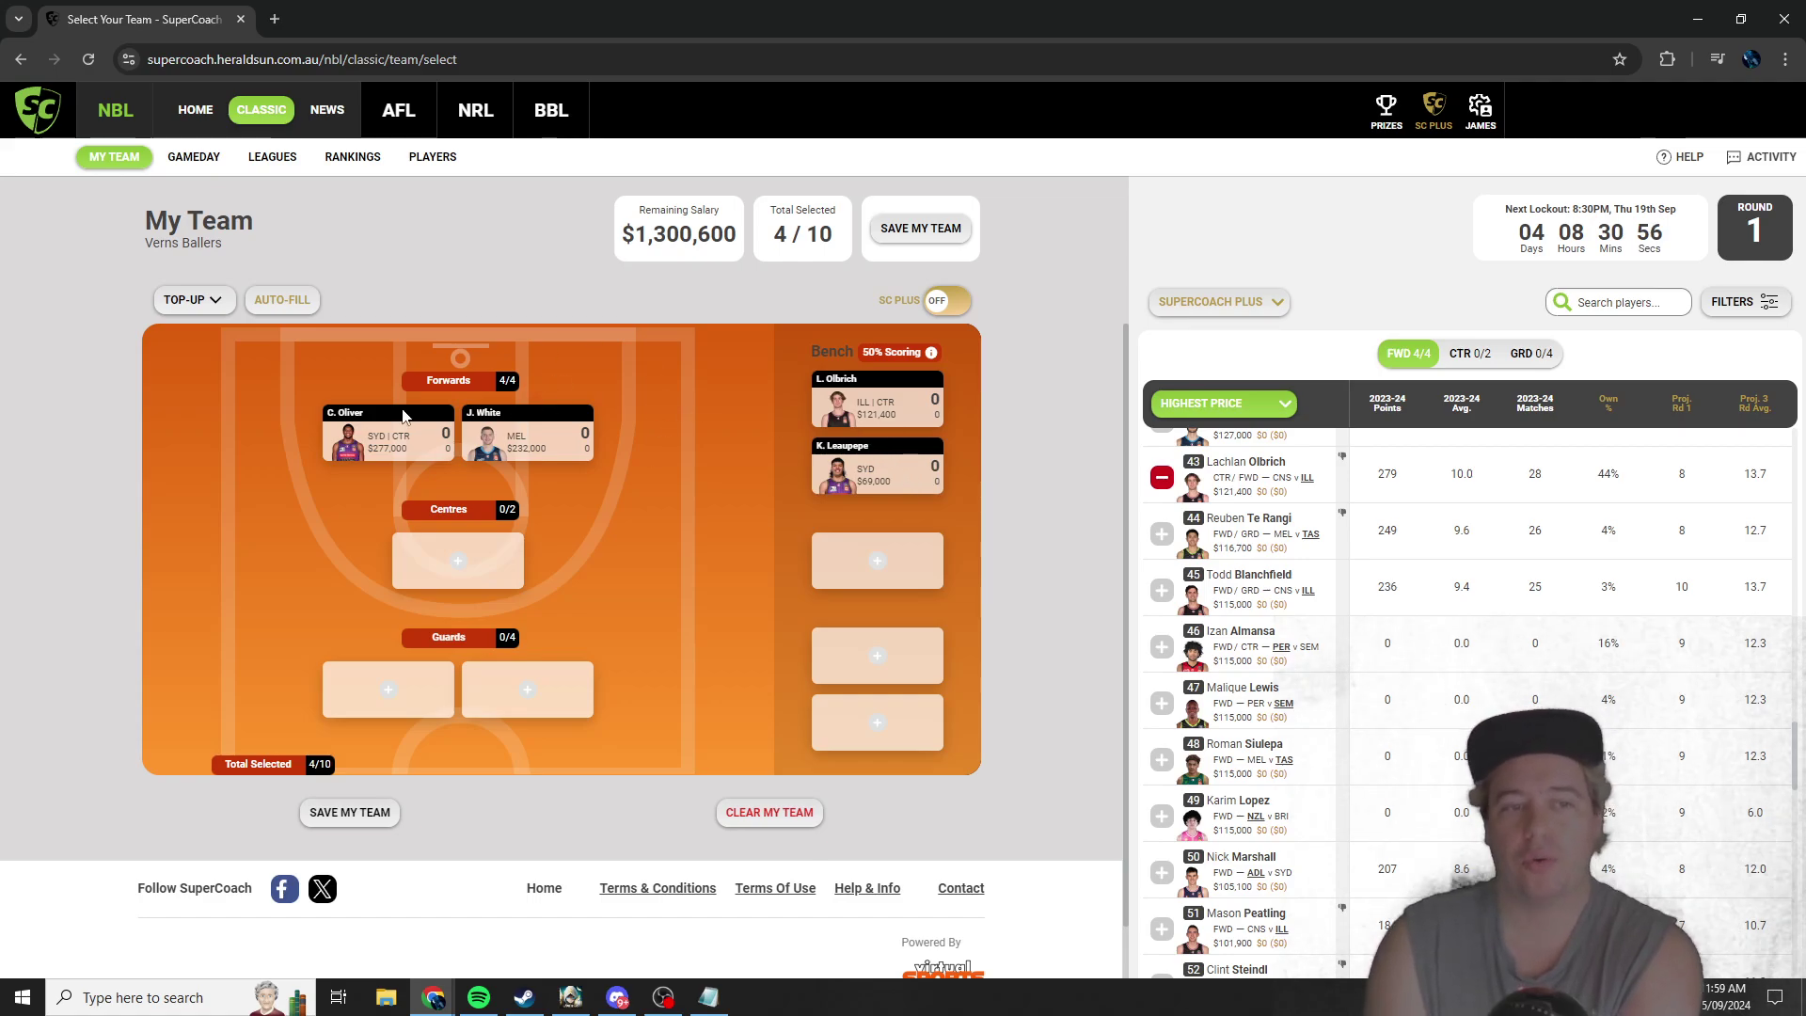
mouse_move(455, 439)
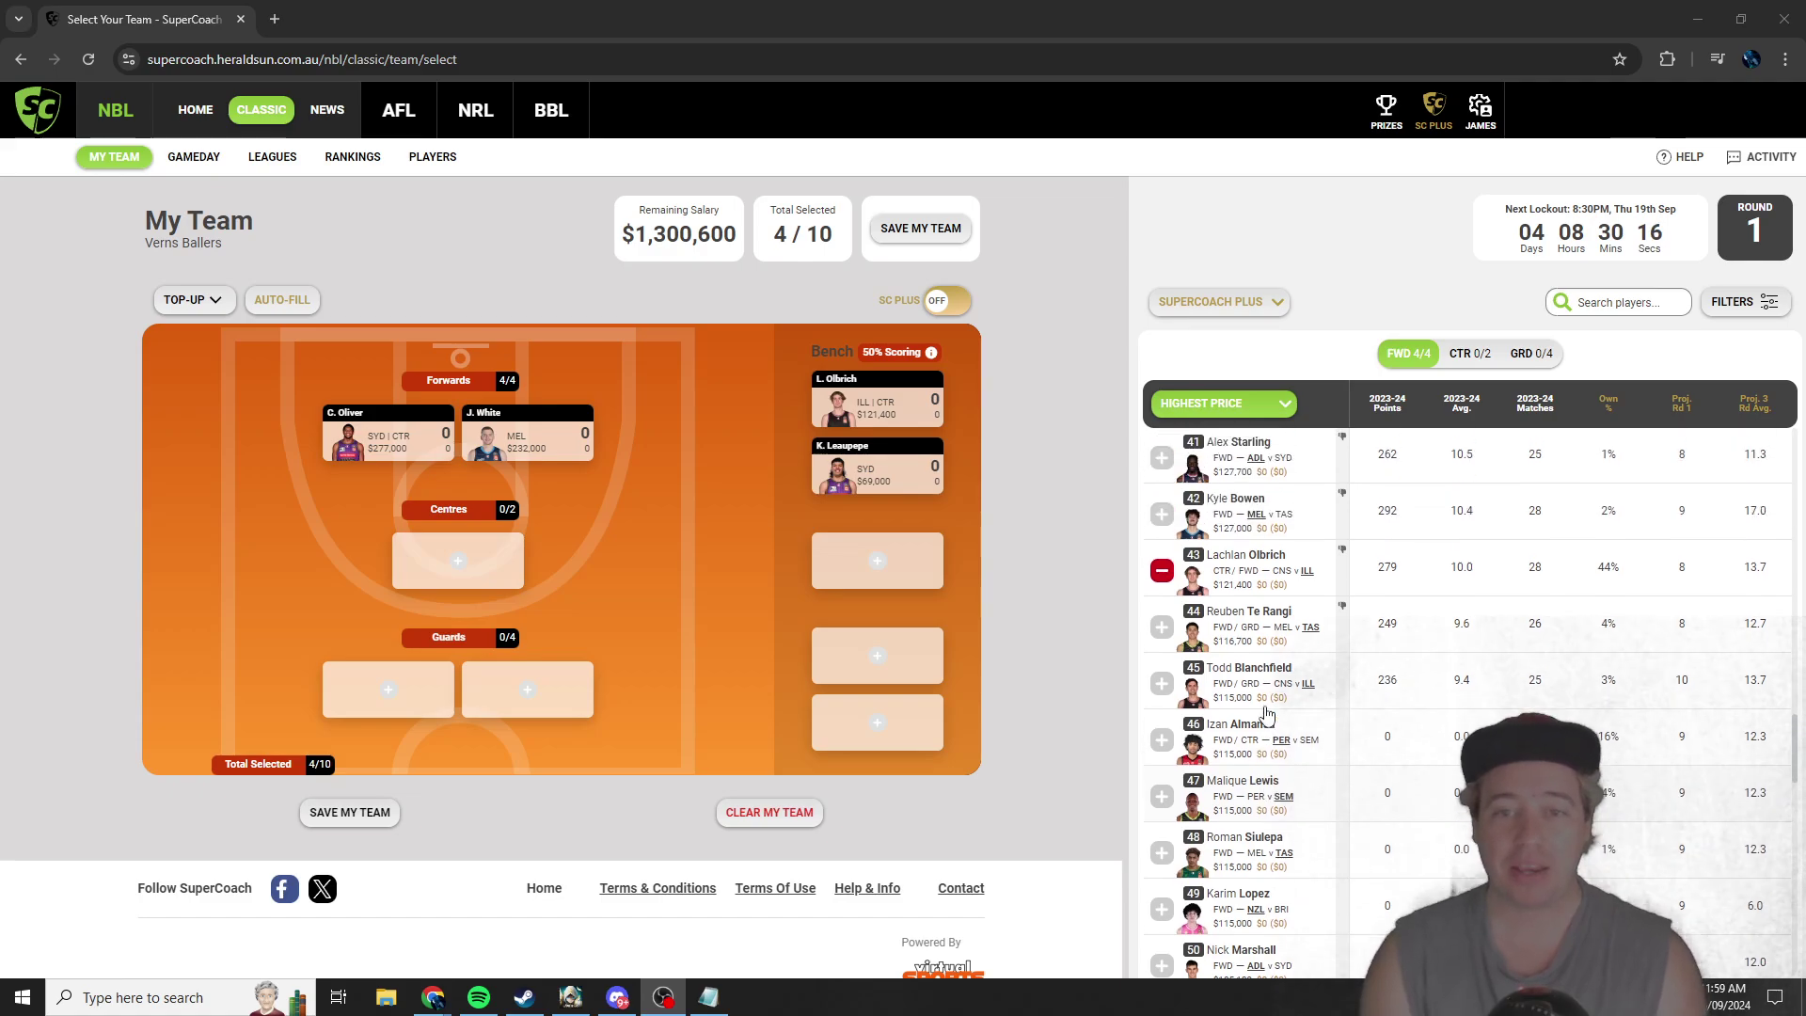
scroll(1267, 715, "up", 1)
scroll(1272, 825, "up", 2)
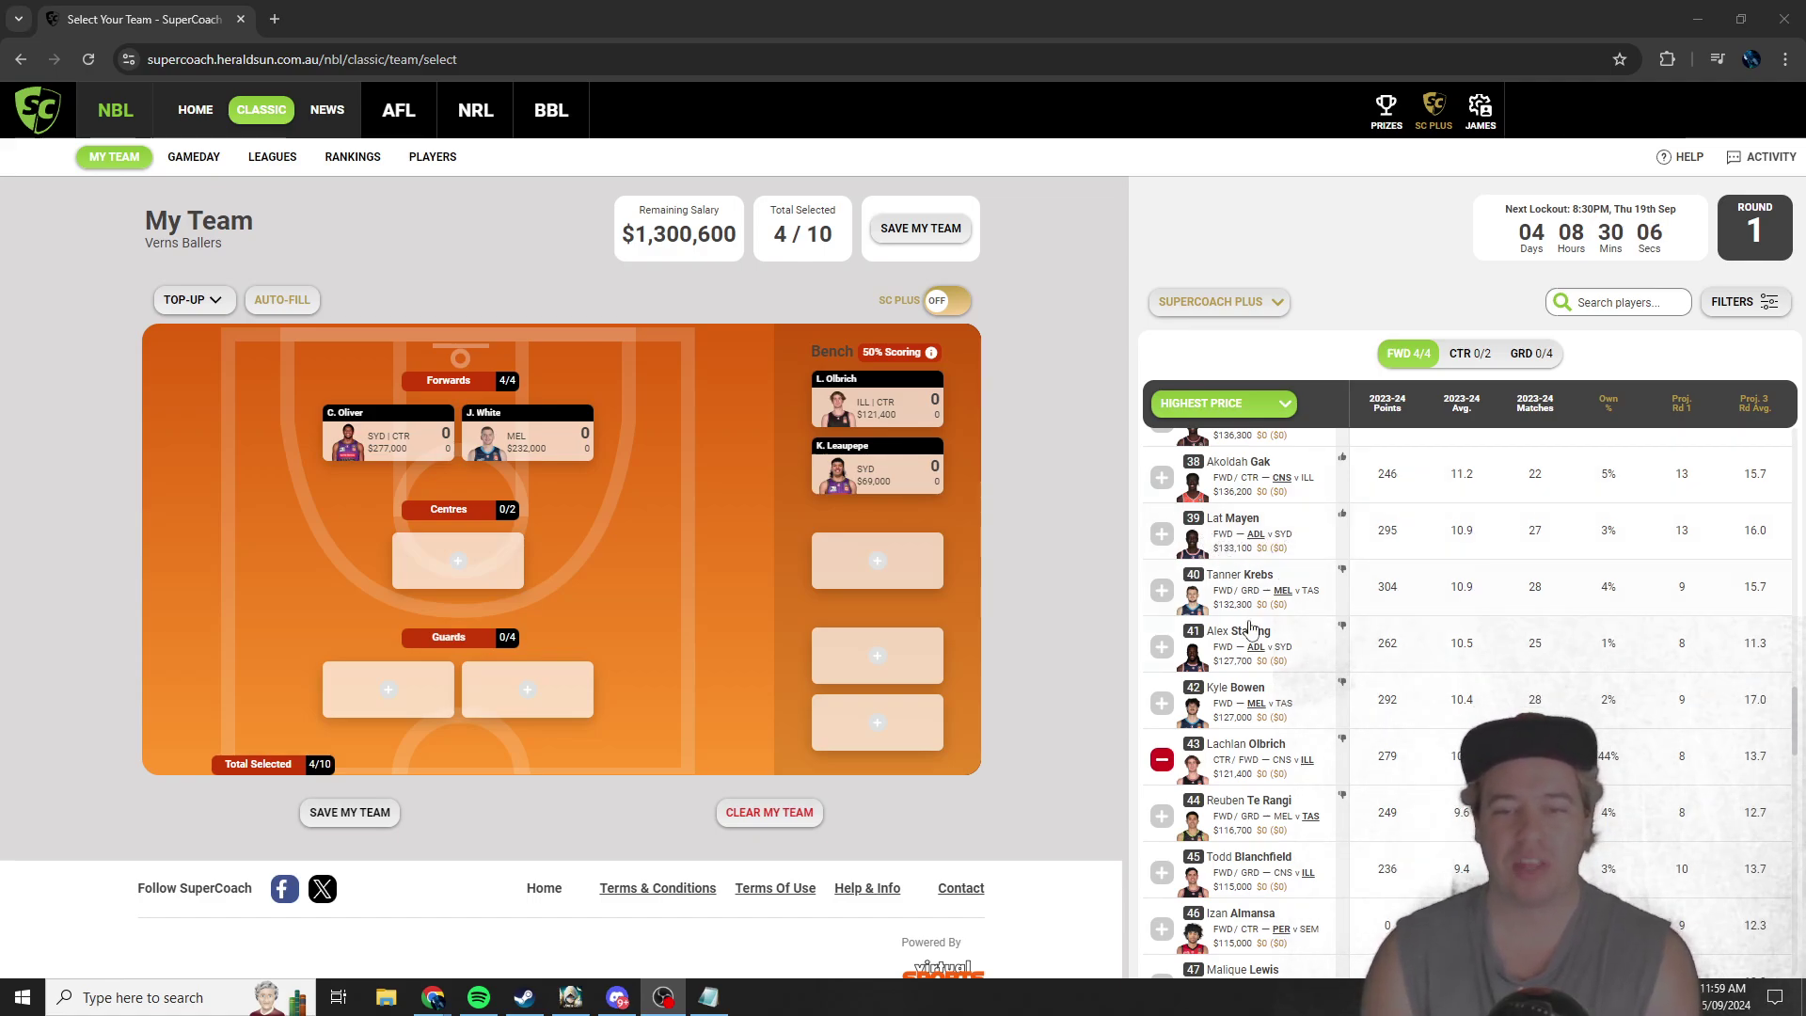
scroll(1252, 630, "down", 1)
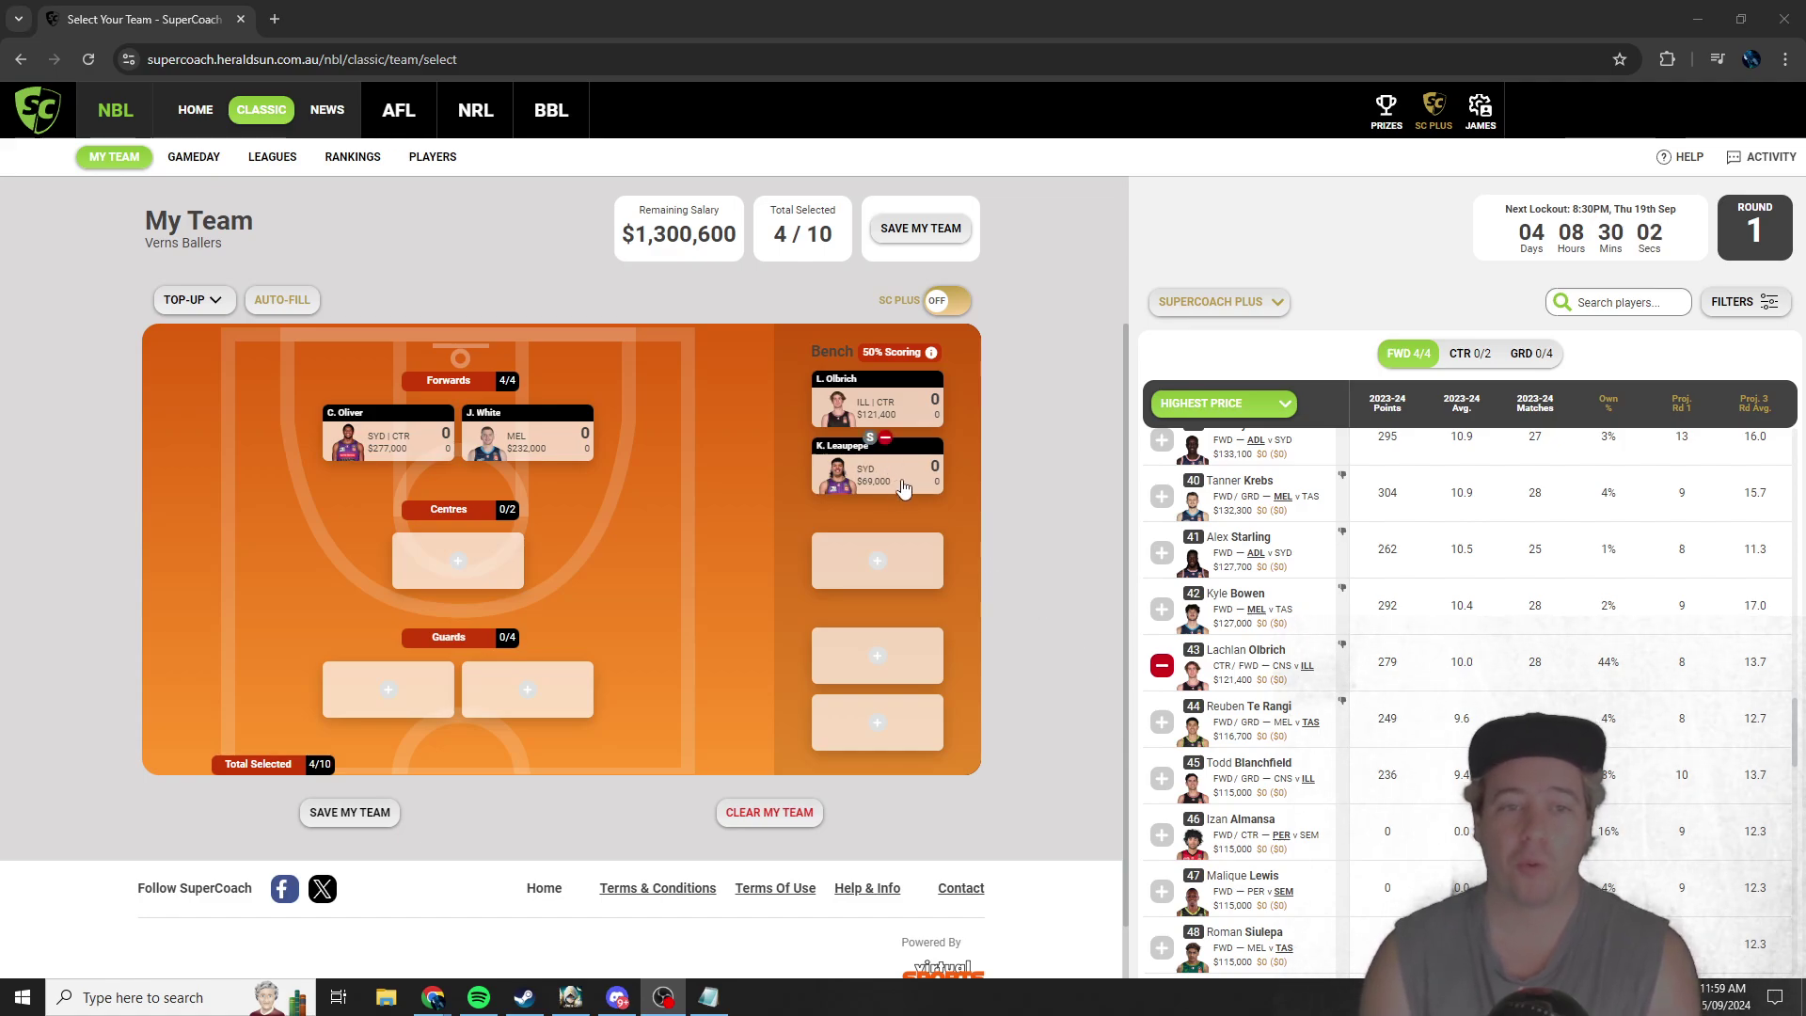
mouse_move(890, 410)
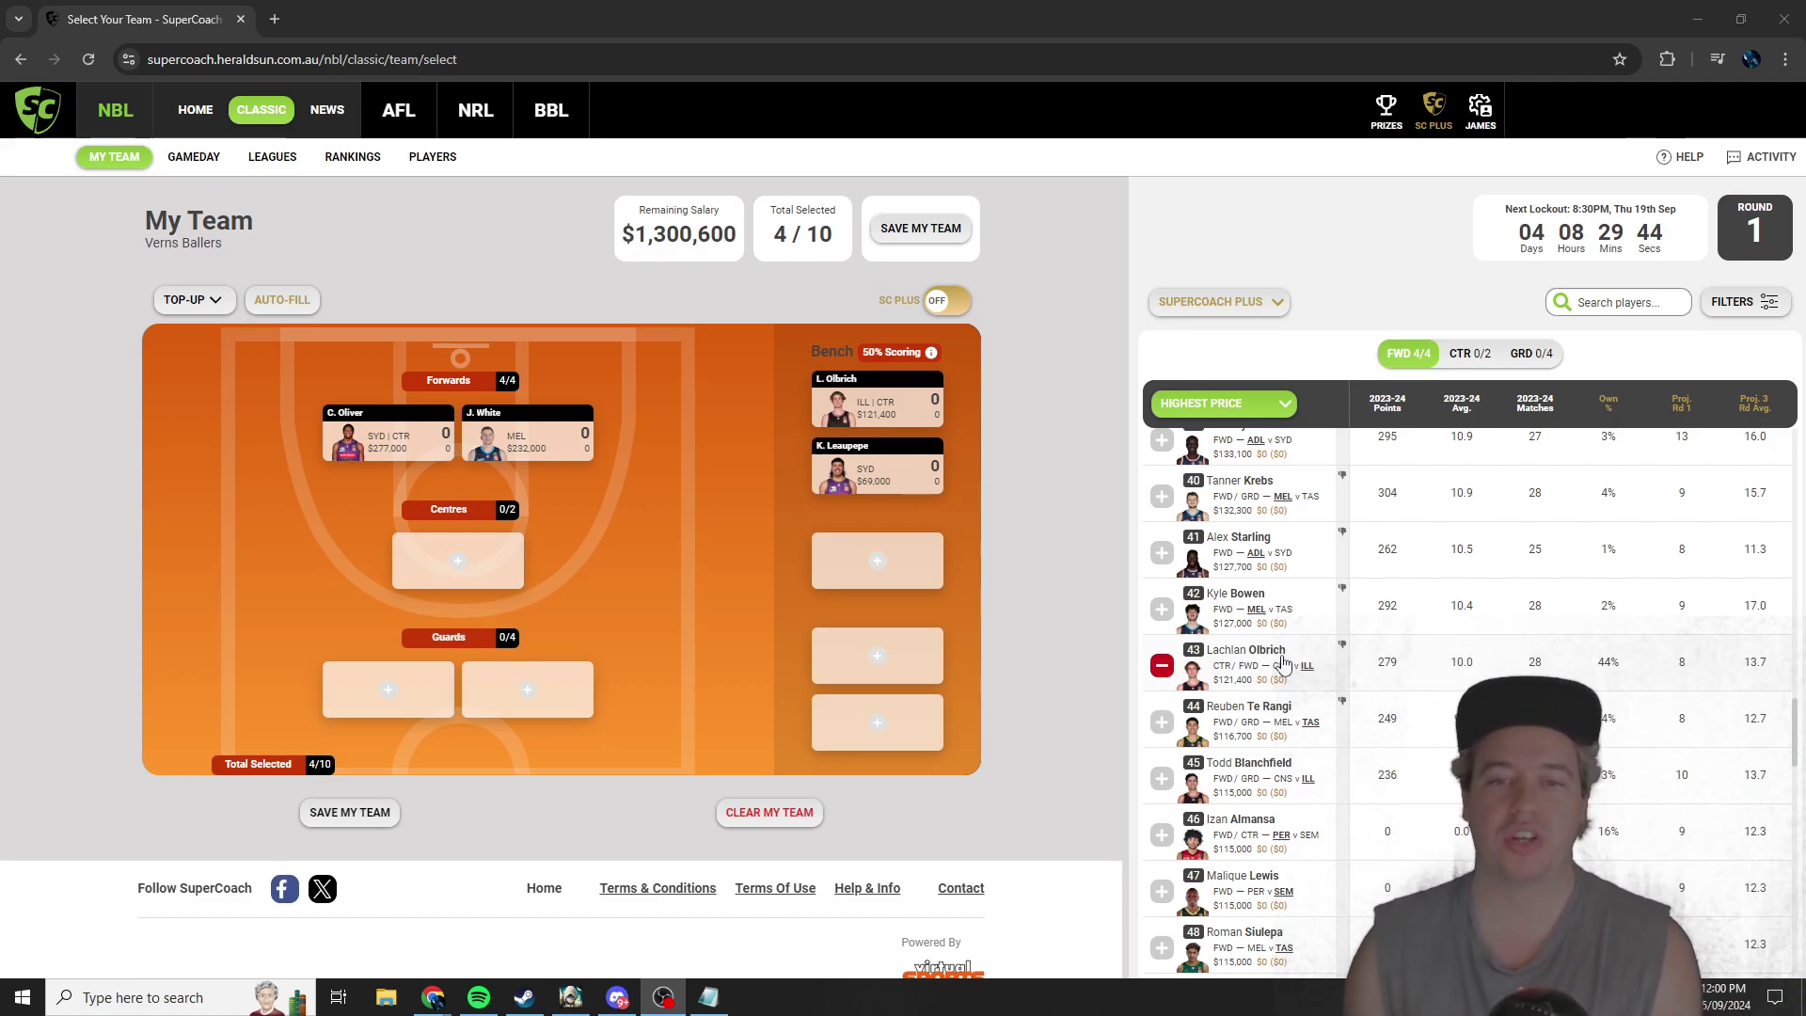
Step: Add Rocco Zikarsky to the starting centre spot from the centres sorted by highest price
left_click(470, 557)
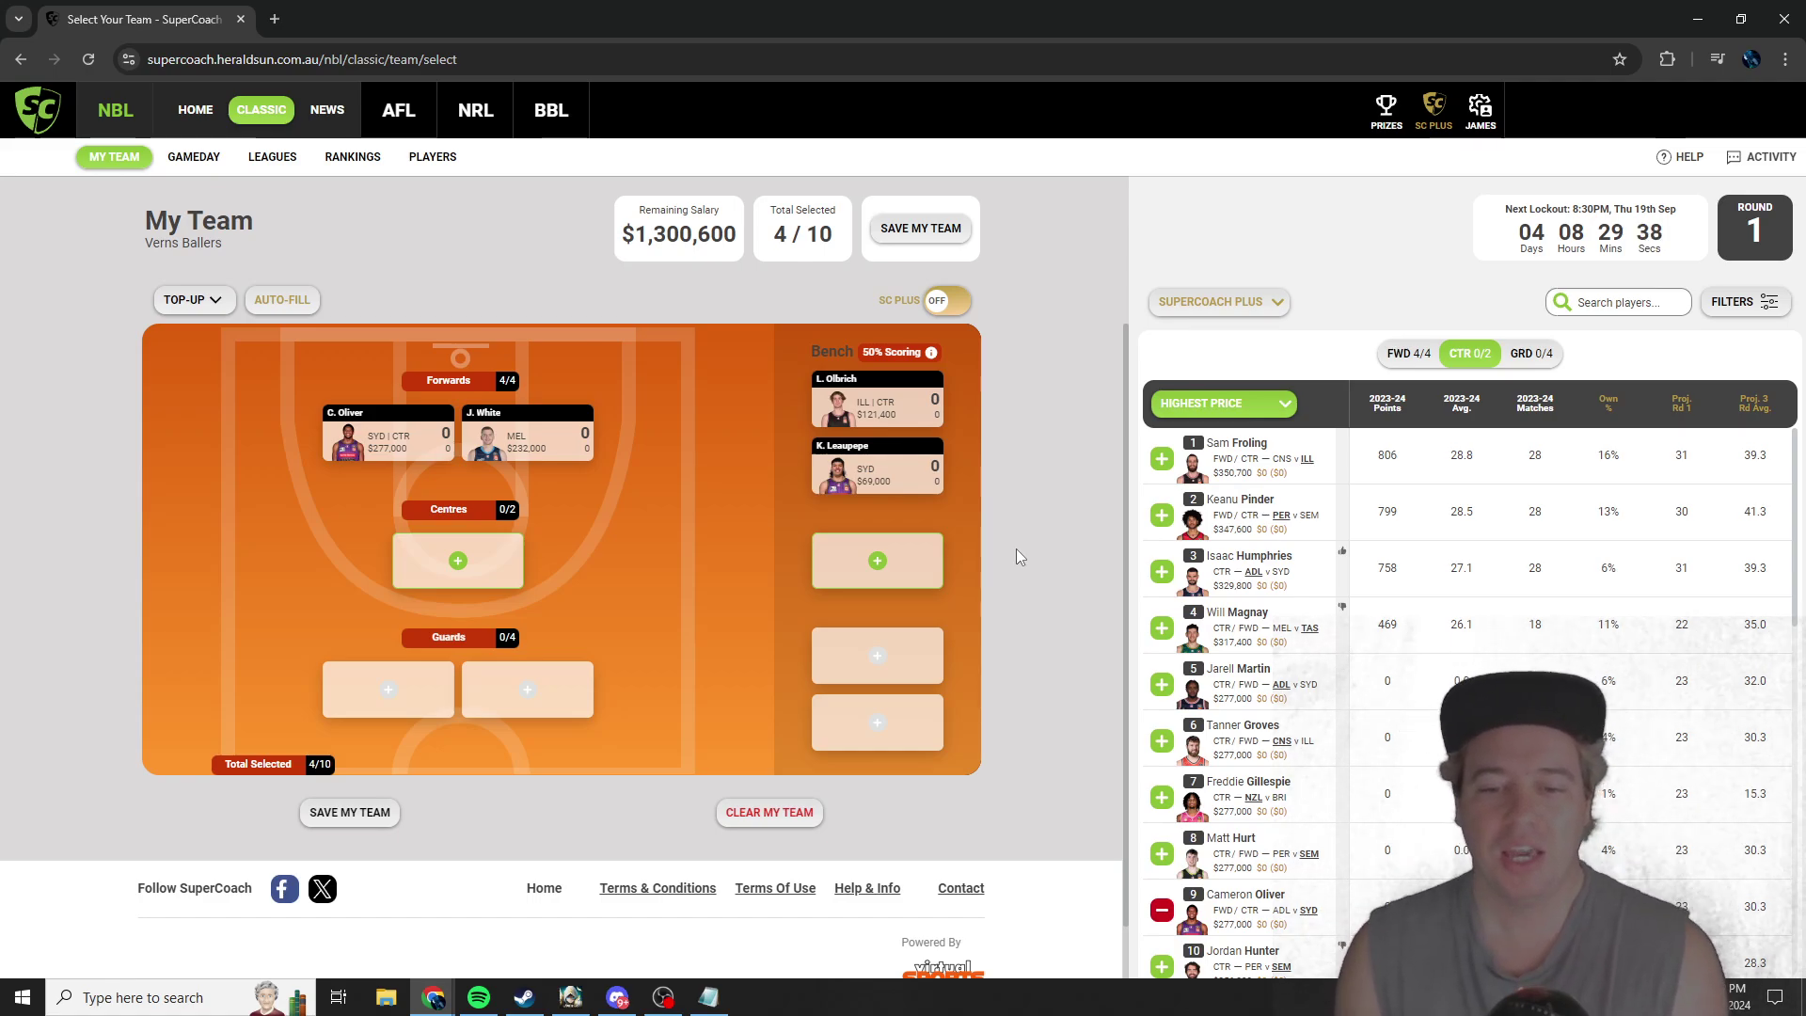
scroll(1322, 598, "down", 2)
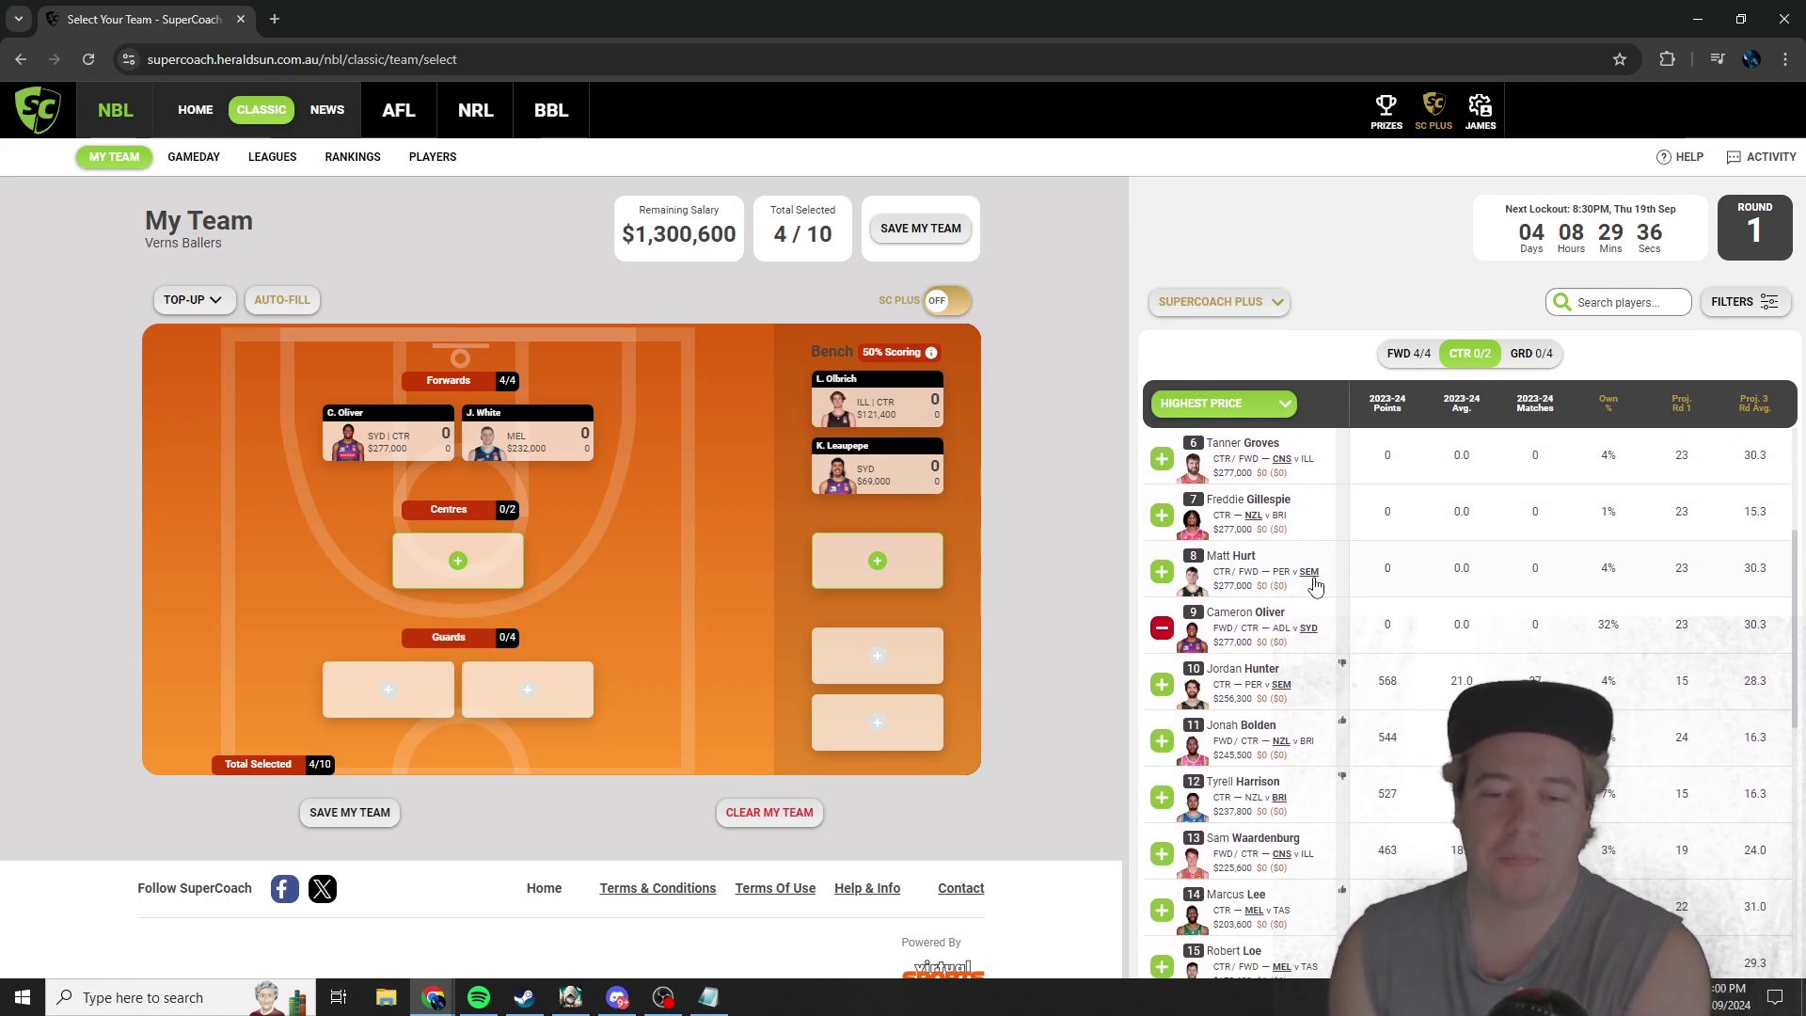
scroll(1367, 622, "down", 2)
scroll(1367, 622, "up", 1)
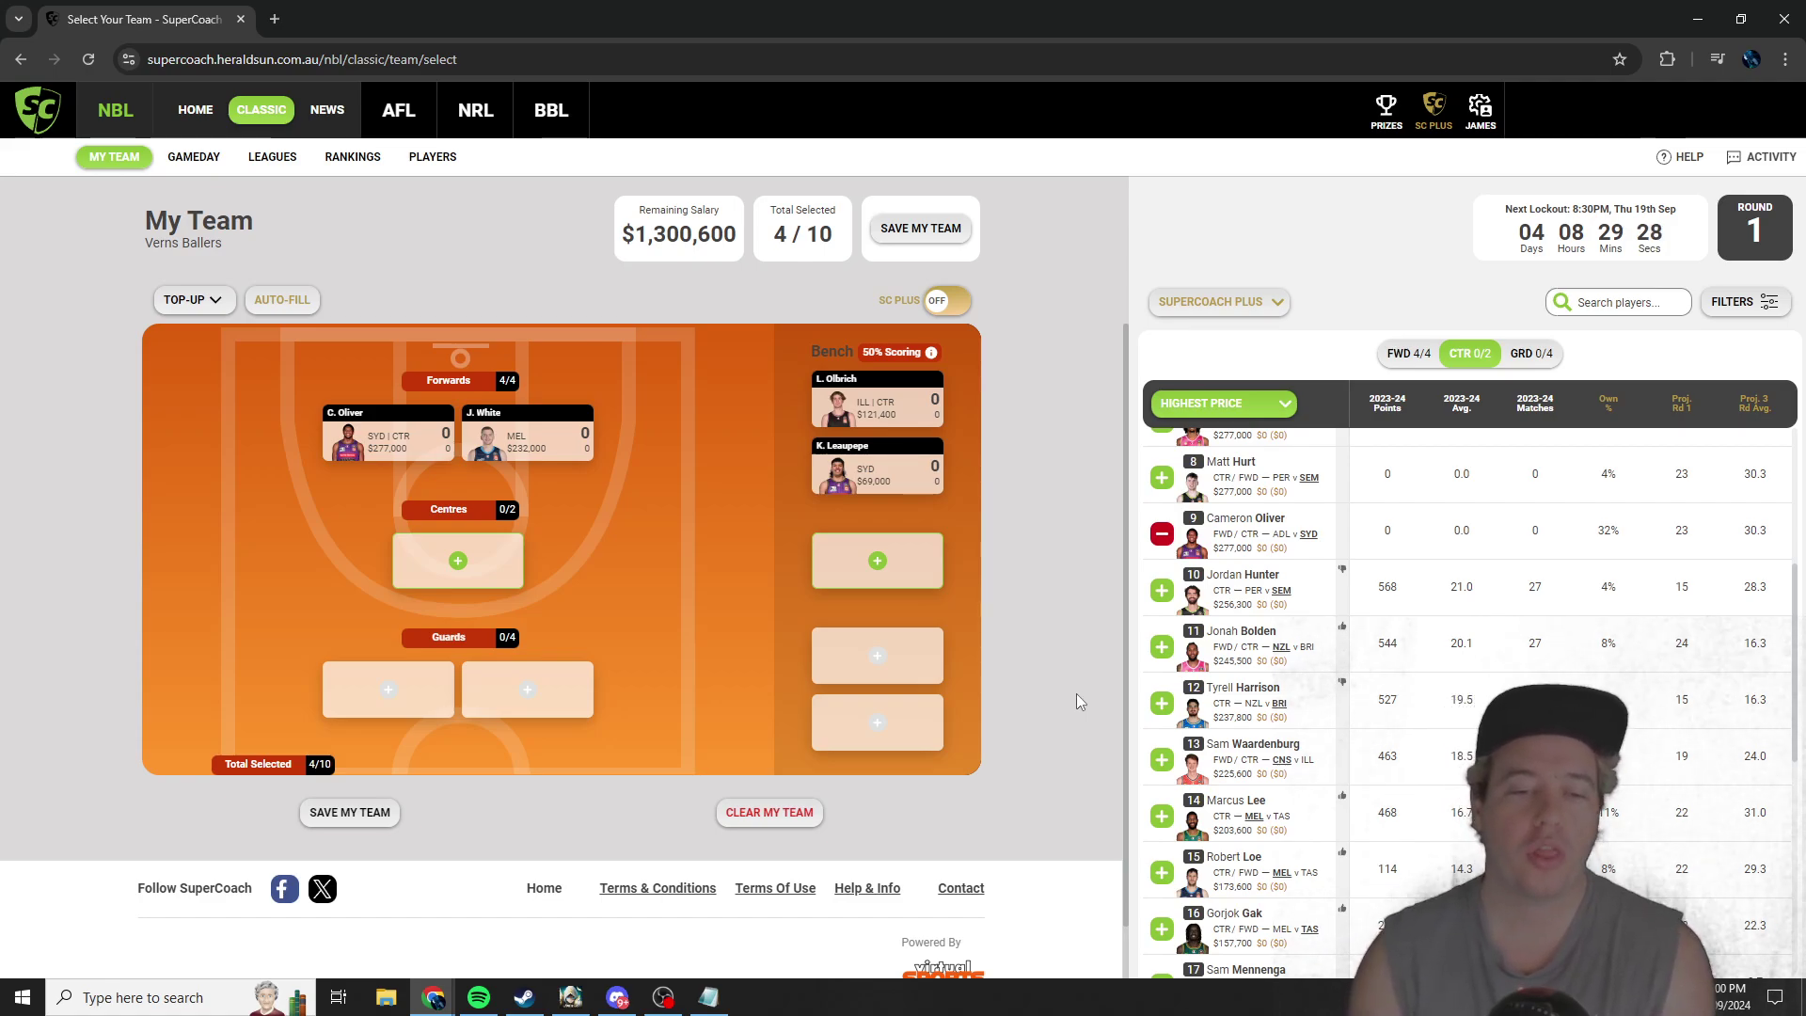
scroll(1273, 706, "down", 5)
scroll(1274, 705, "down", 1)
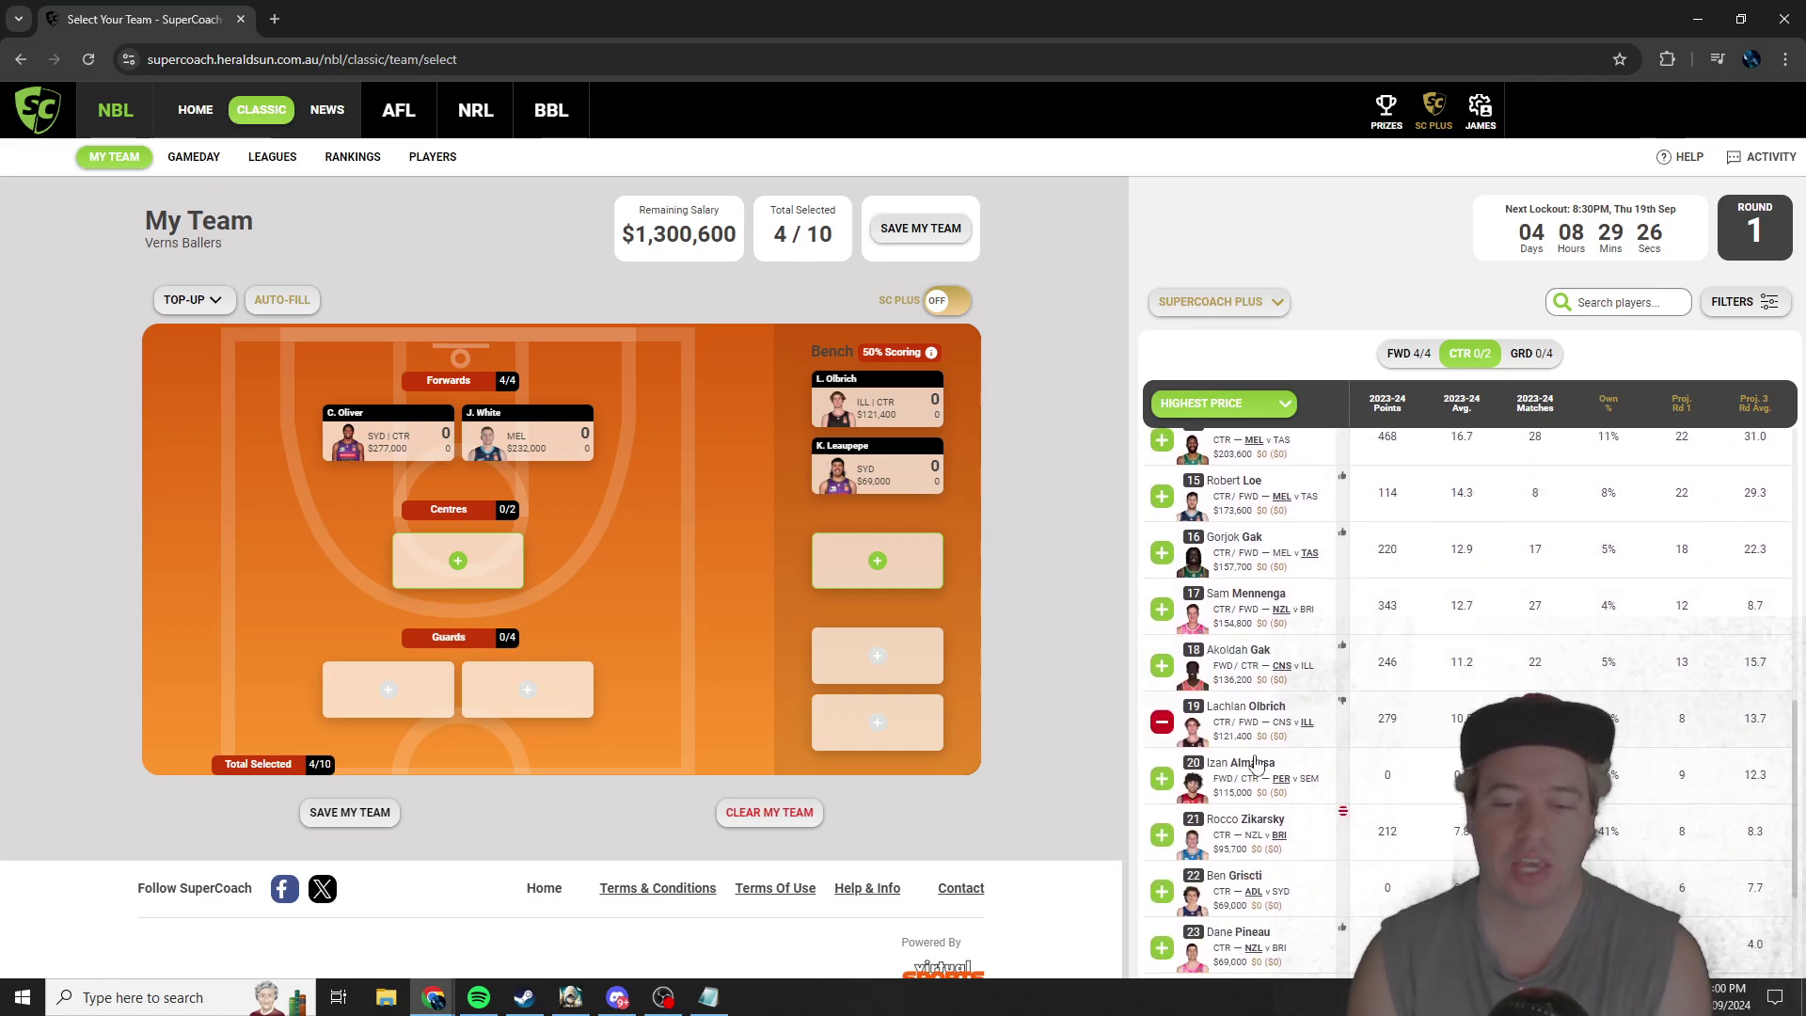
left_click(1166, 840)
scroll(1229, 776, "up", 1)
scroll(1229, 776, "down", 1)
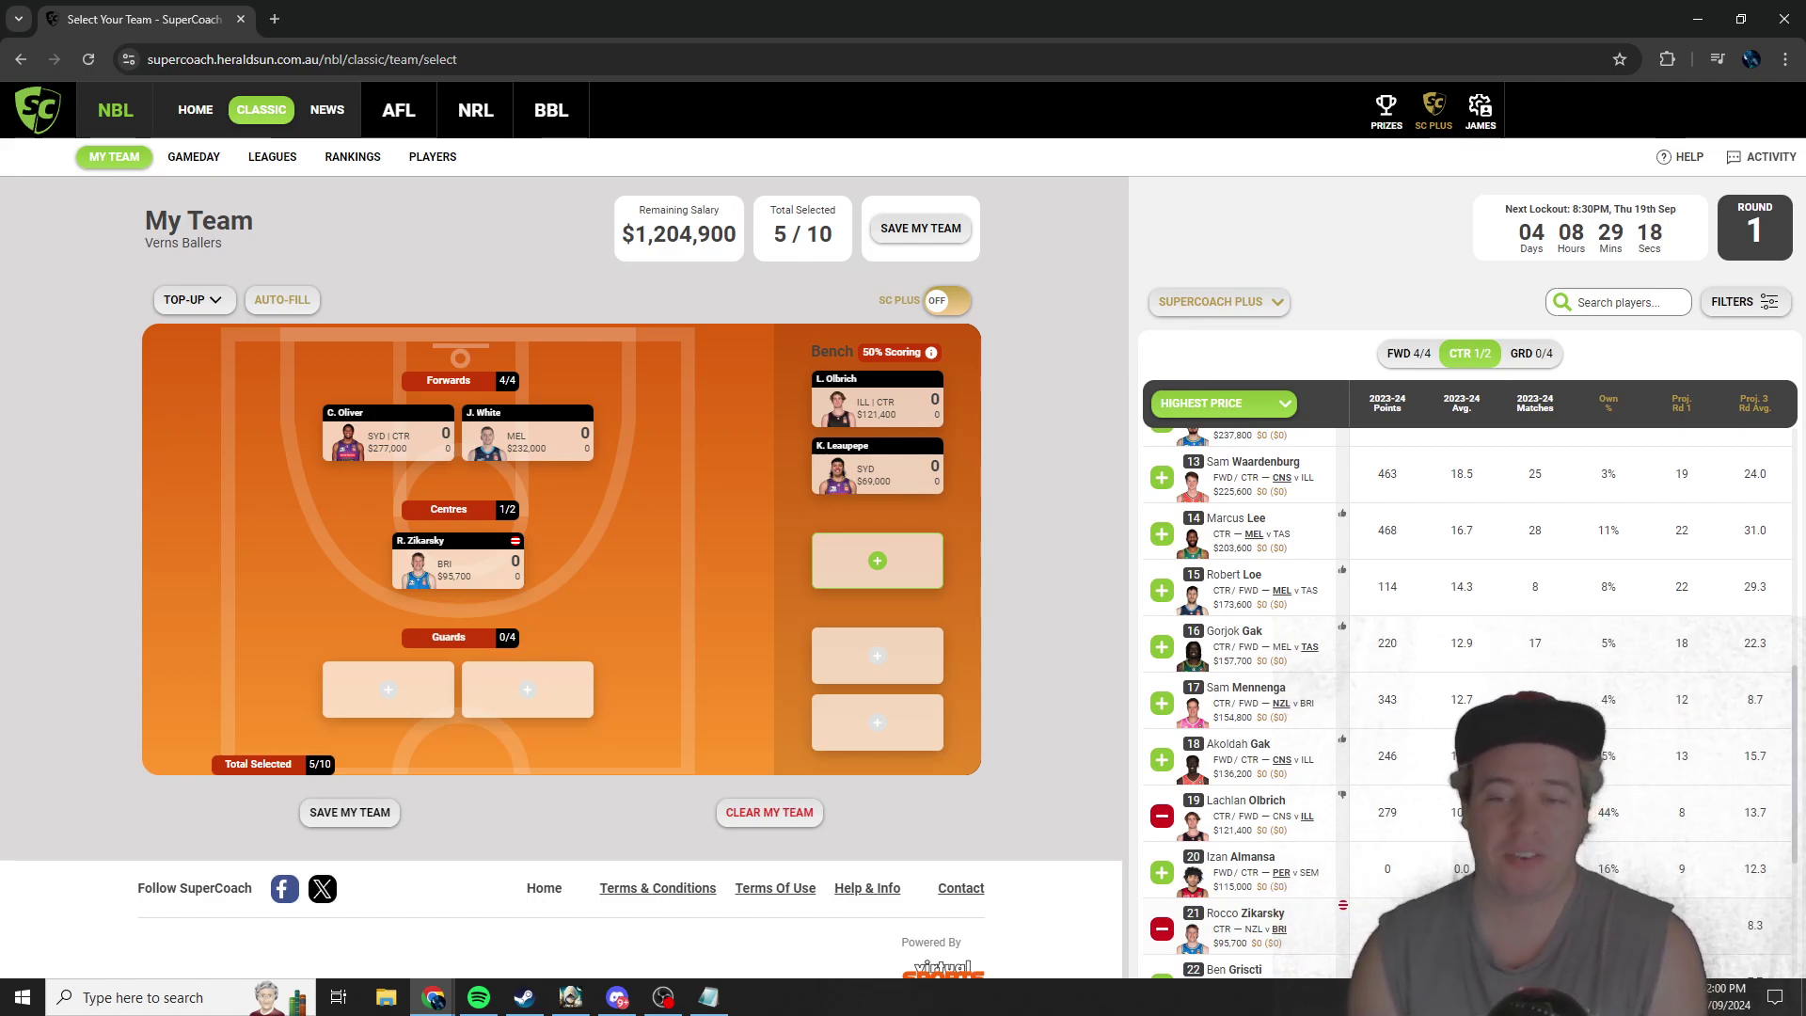
Step: Add Tyrell Harrison to the centre bench spot
scroll(1242, 705, "up", 1)
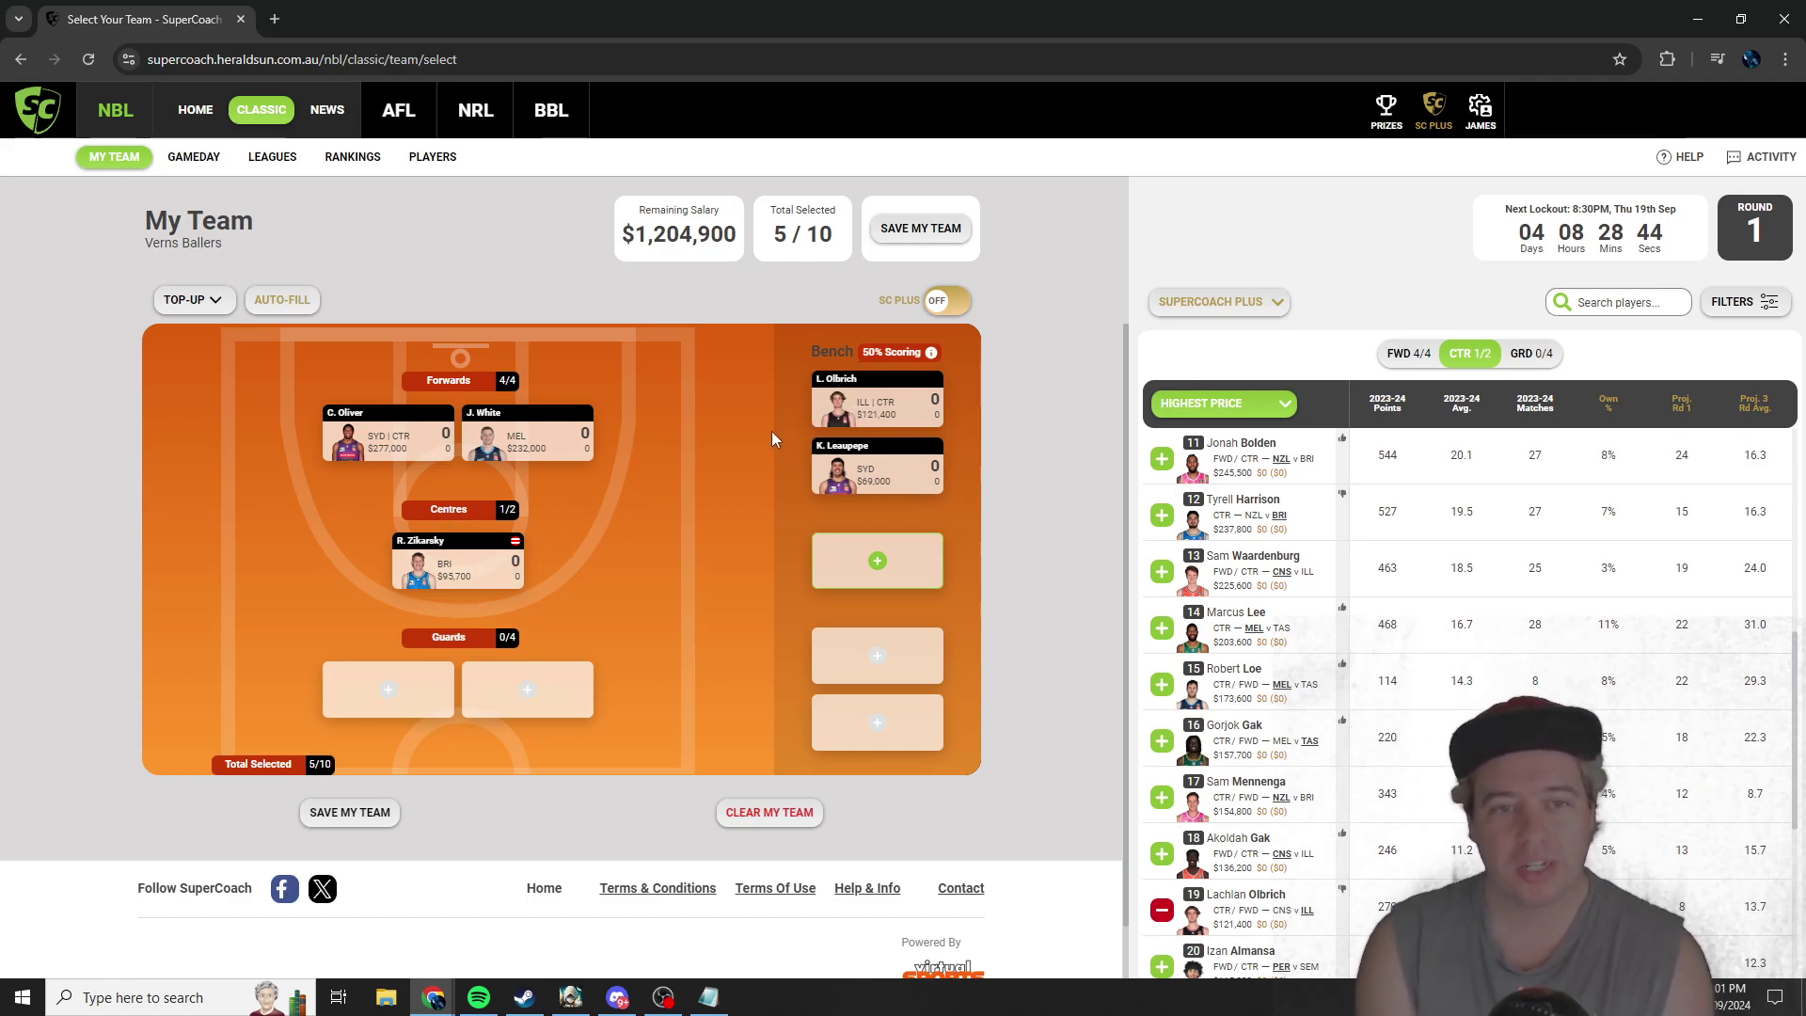
mouse_move(489, 582)
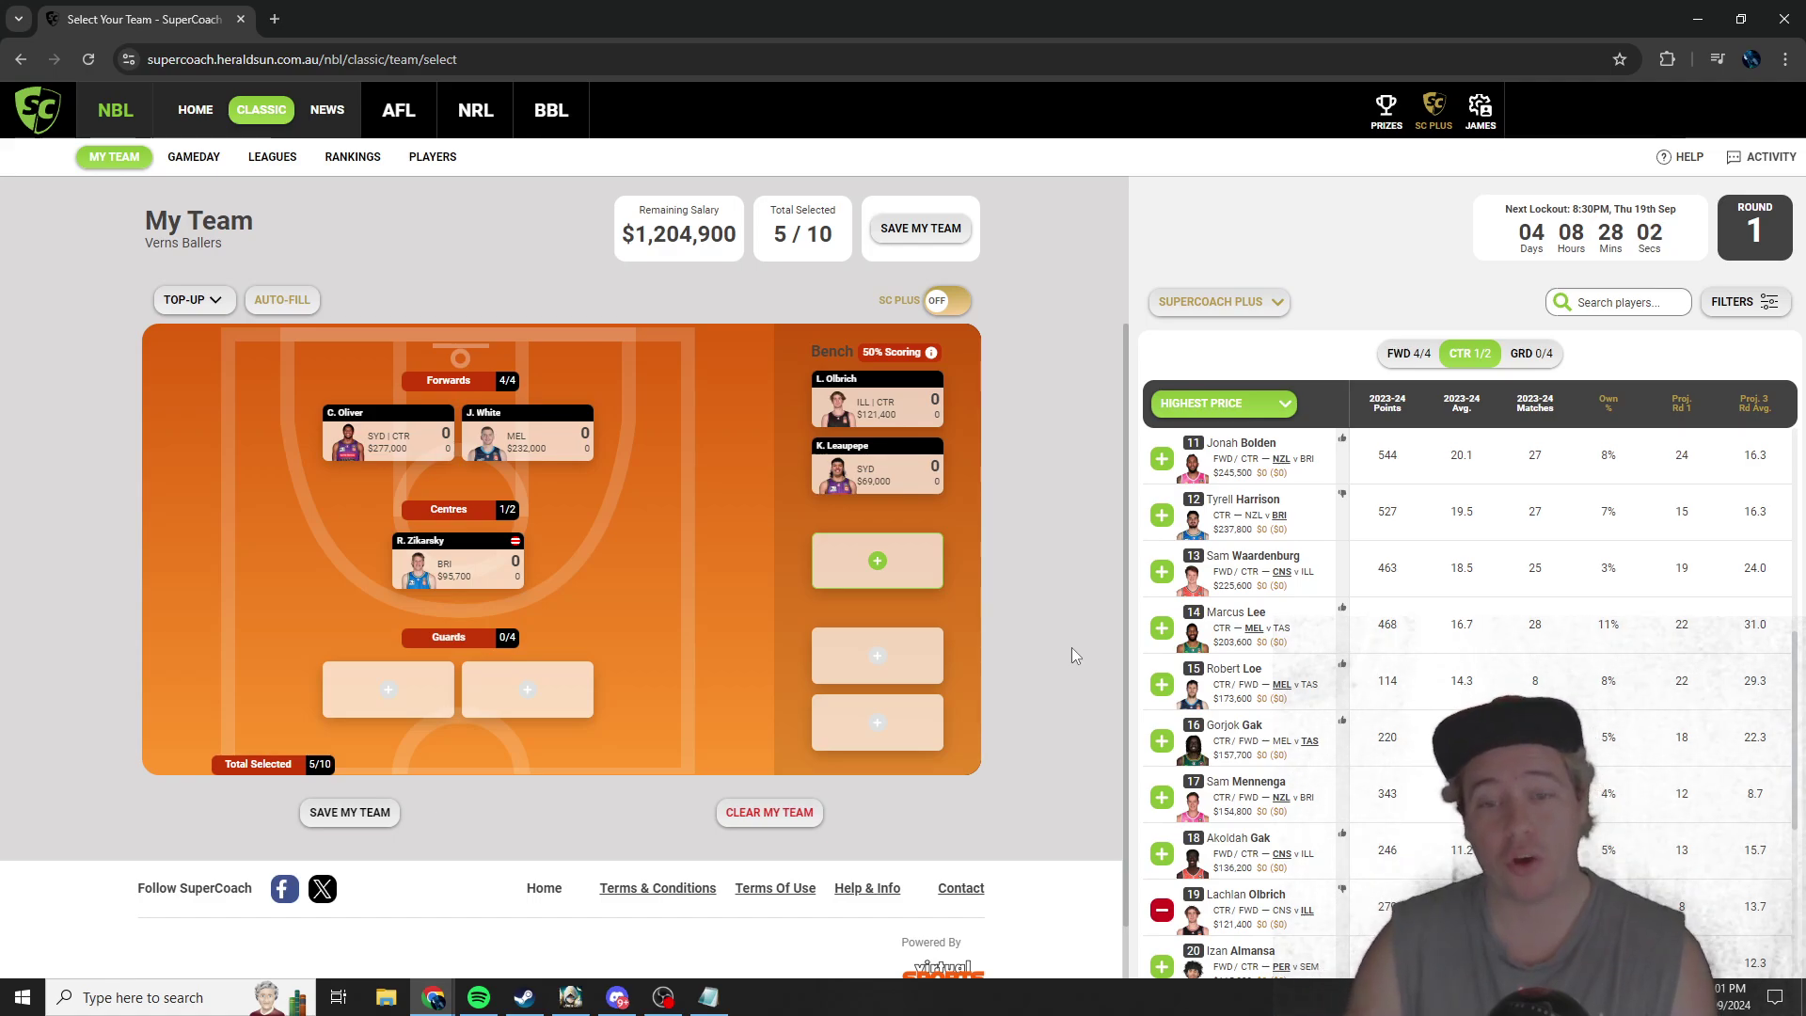
left_click(1160, 515)
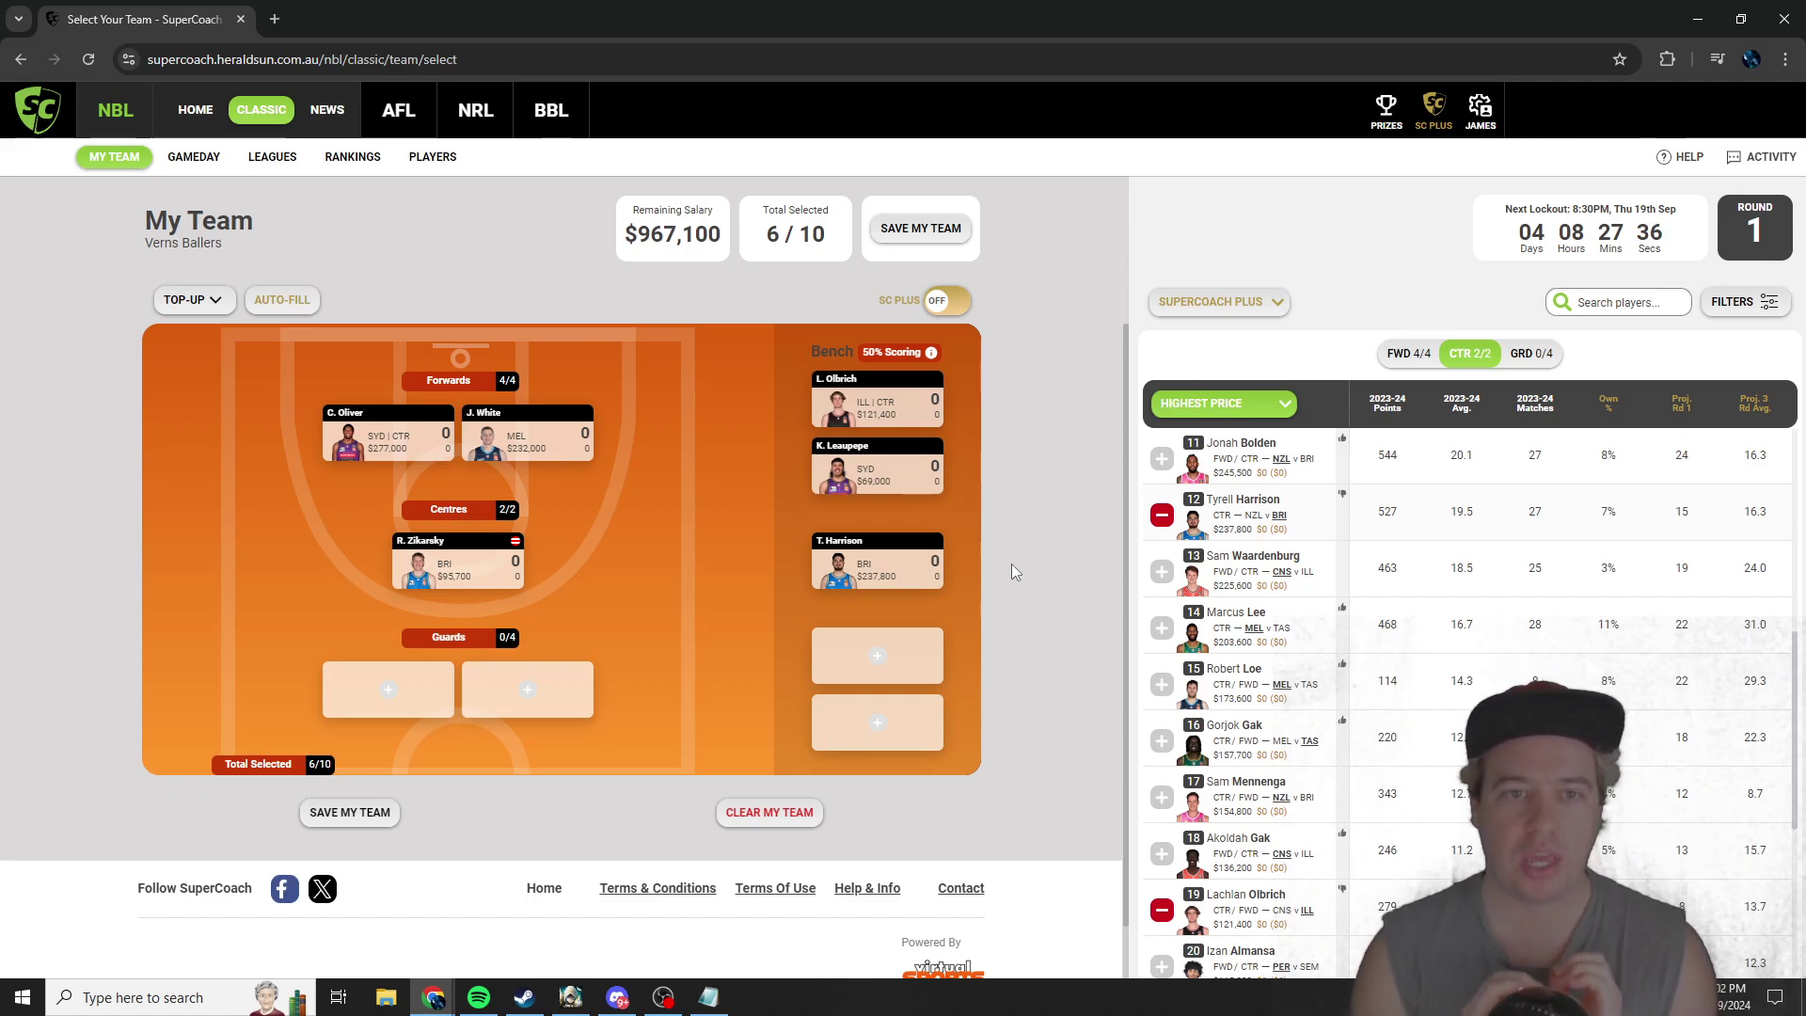
Step: Review the selected centres against the other centres sorted by highest price, comparing prices, averages and projections
mouse_move(889, 492)
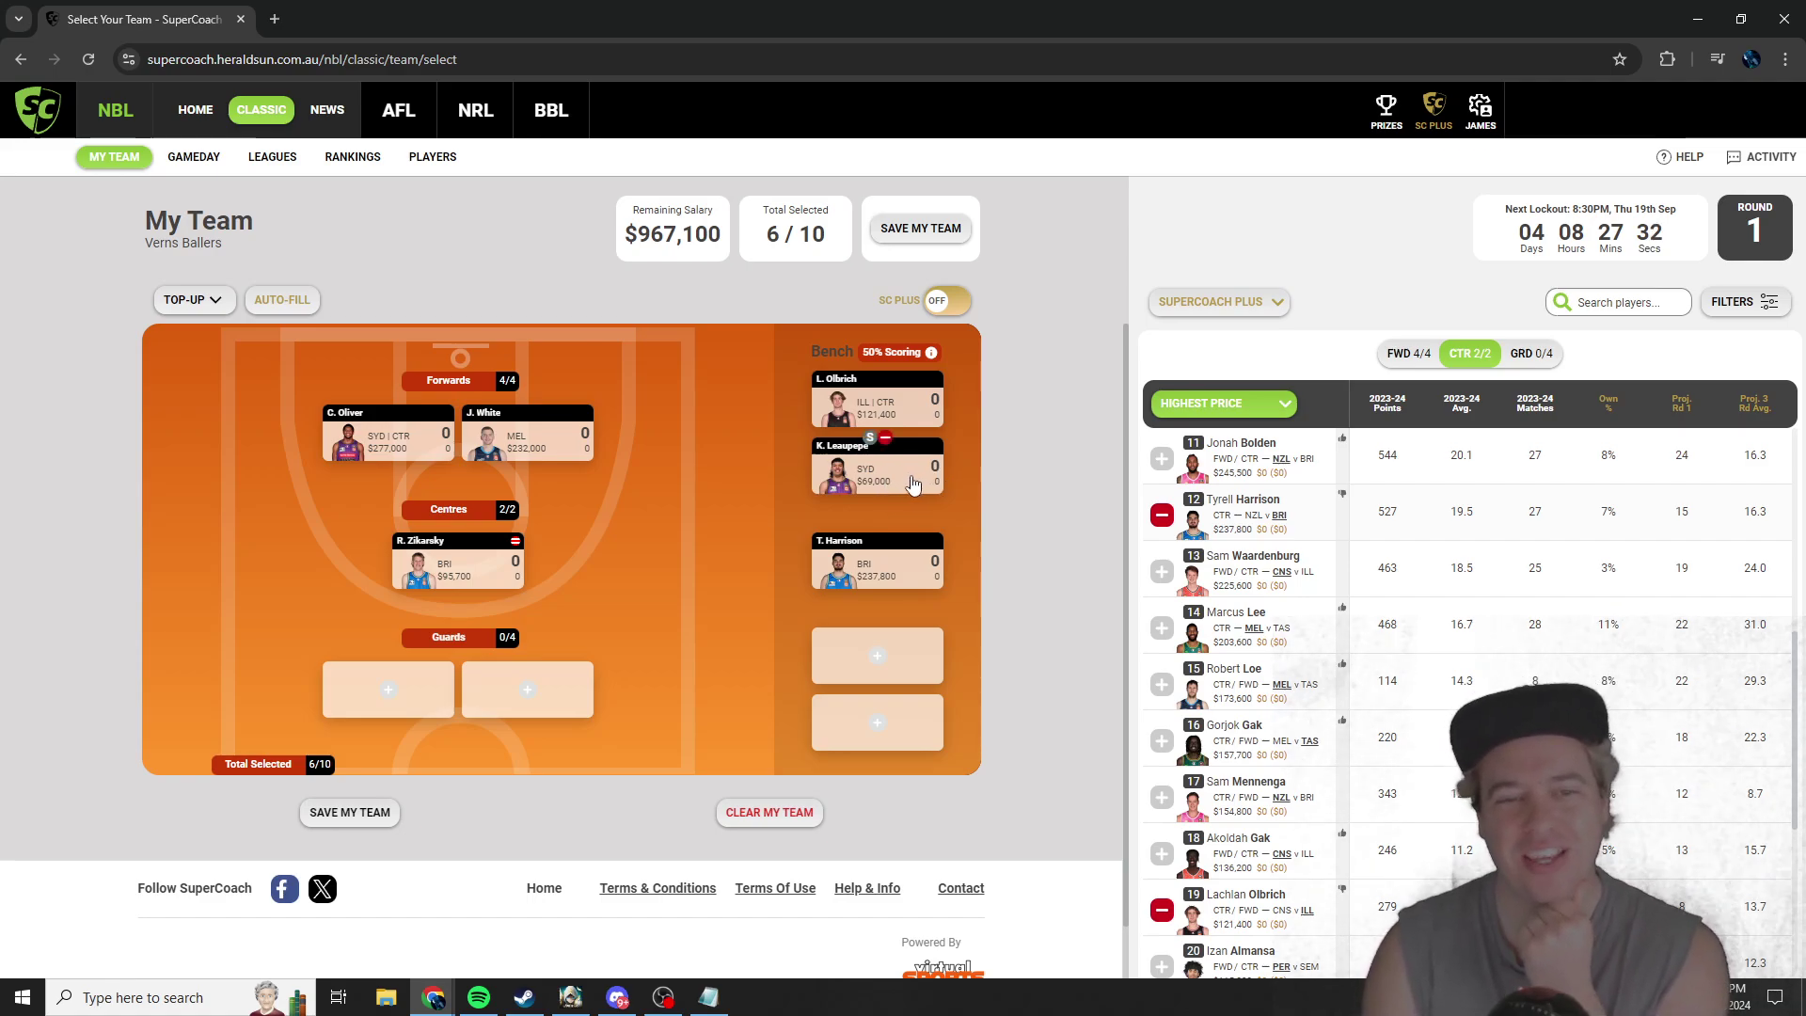
mouse_move(877, 419)
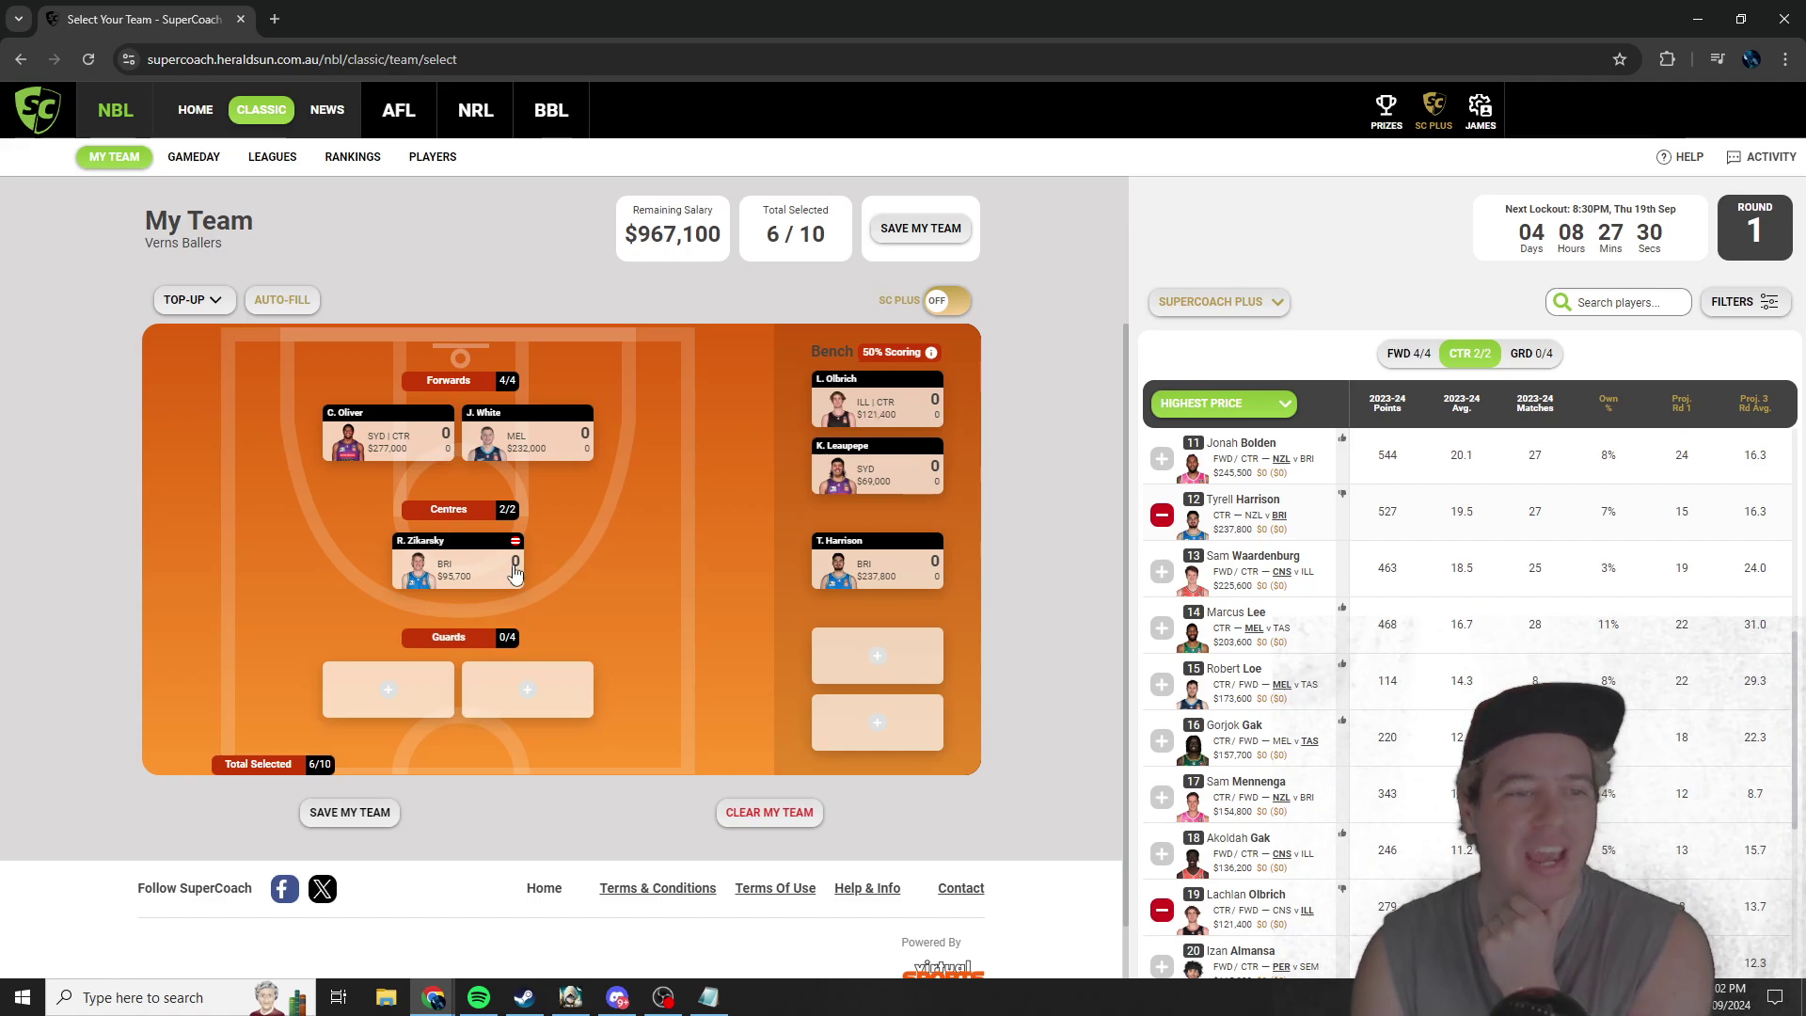
mouse_move(480, 584)
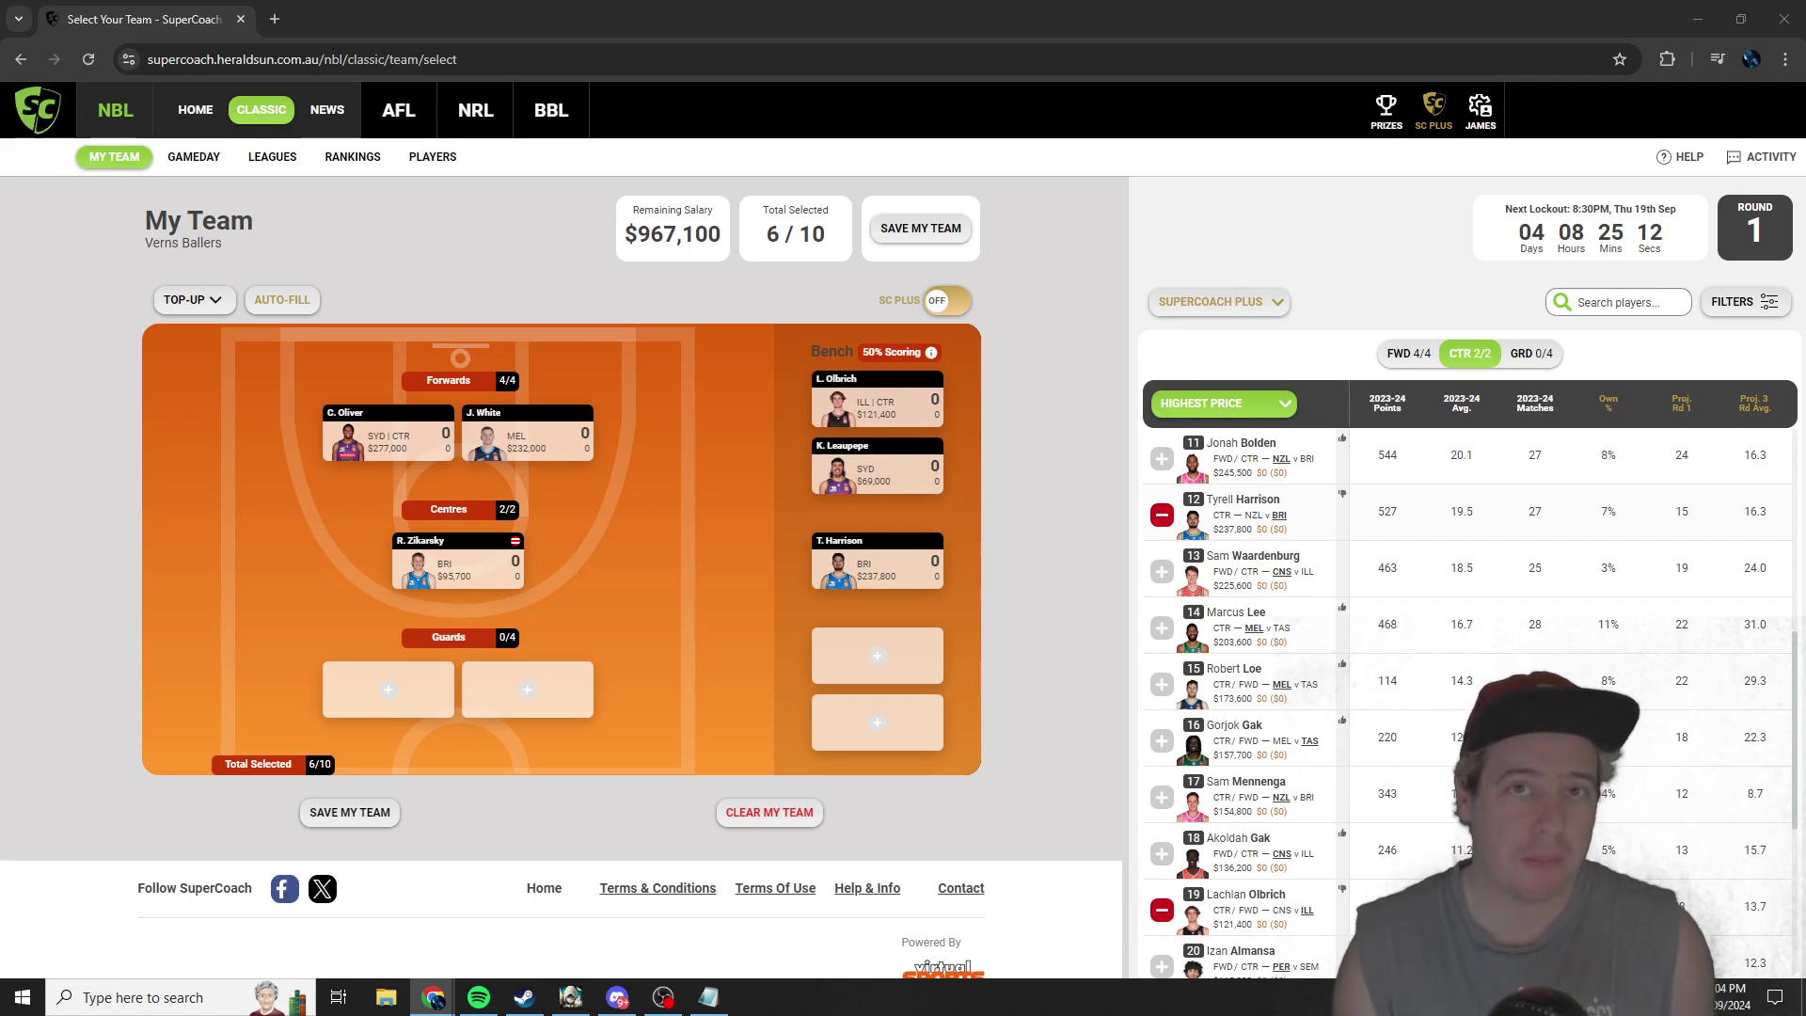
mouse_move(858, 588)
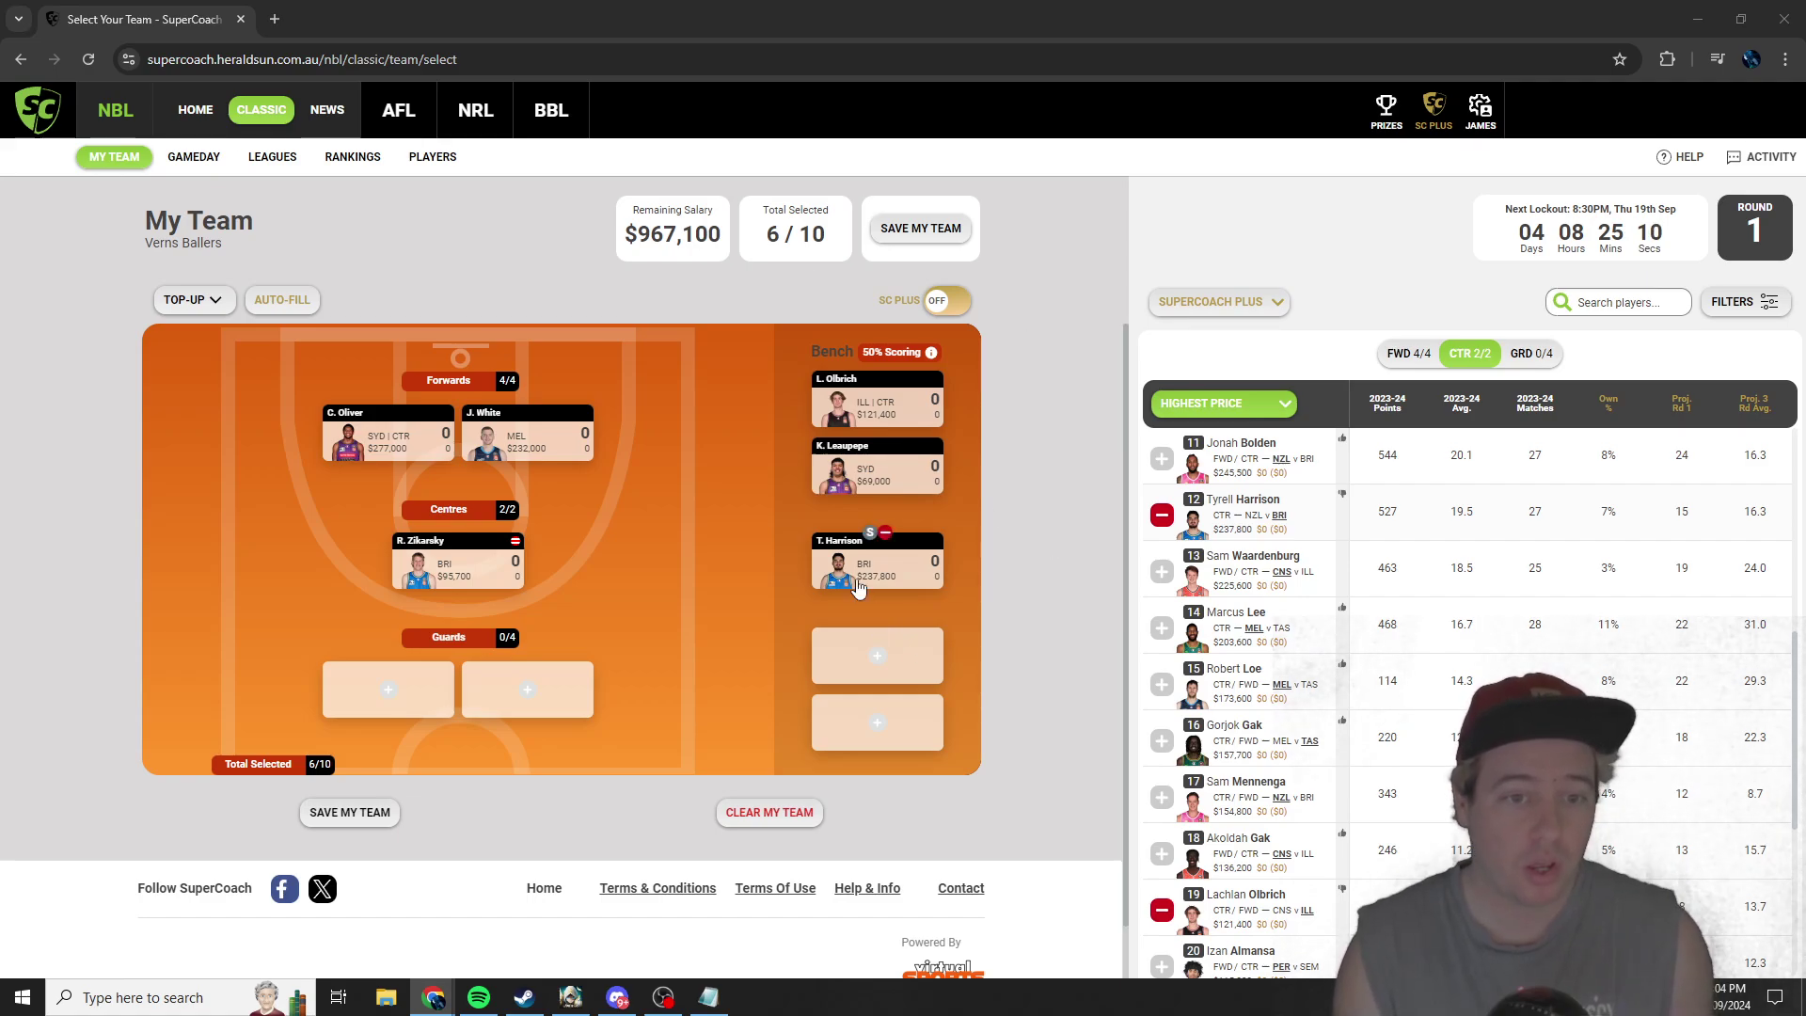
mouse_move(503, 581)
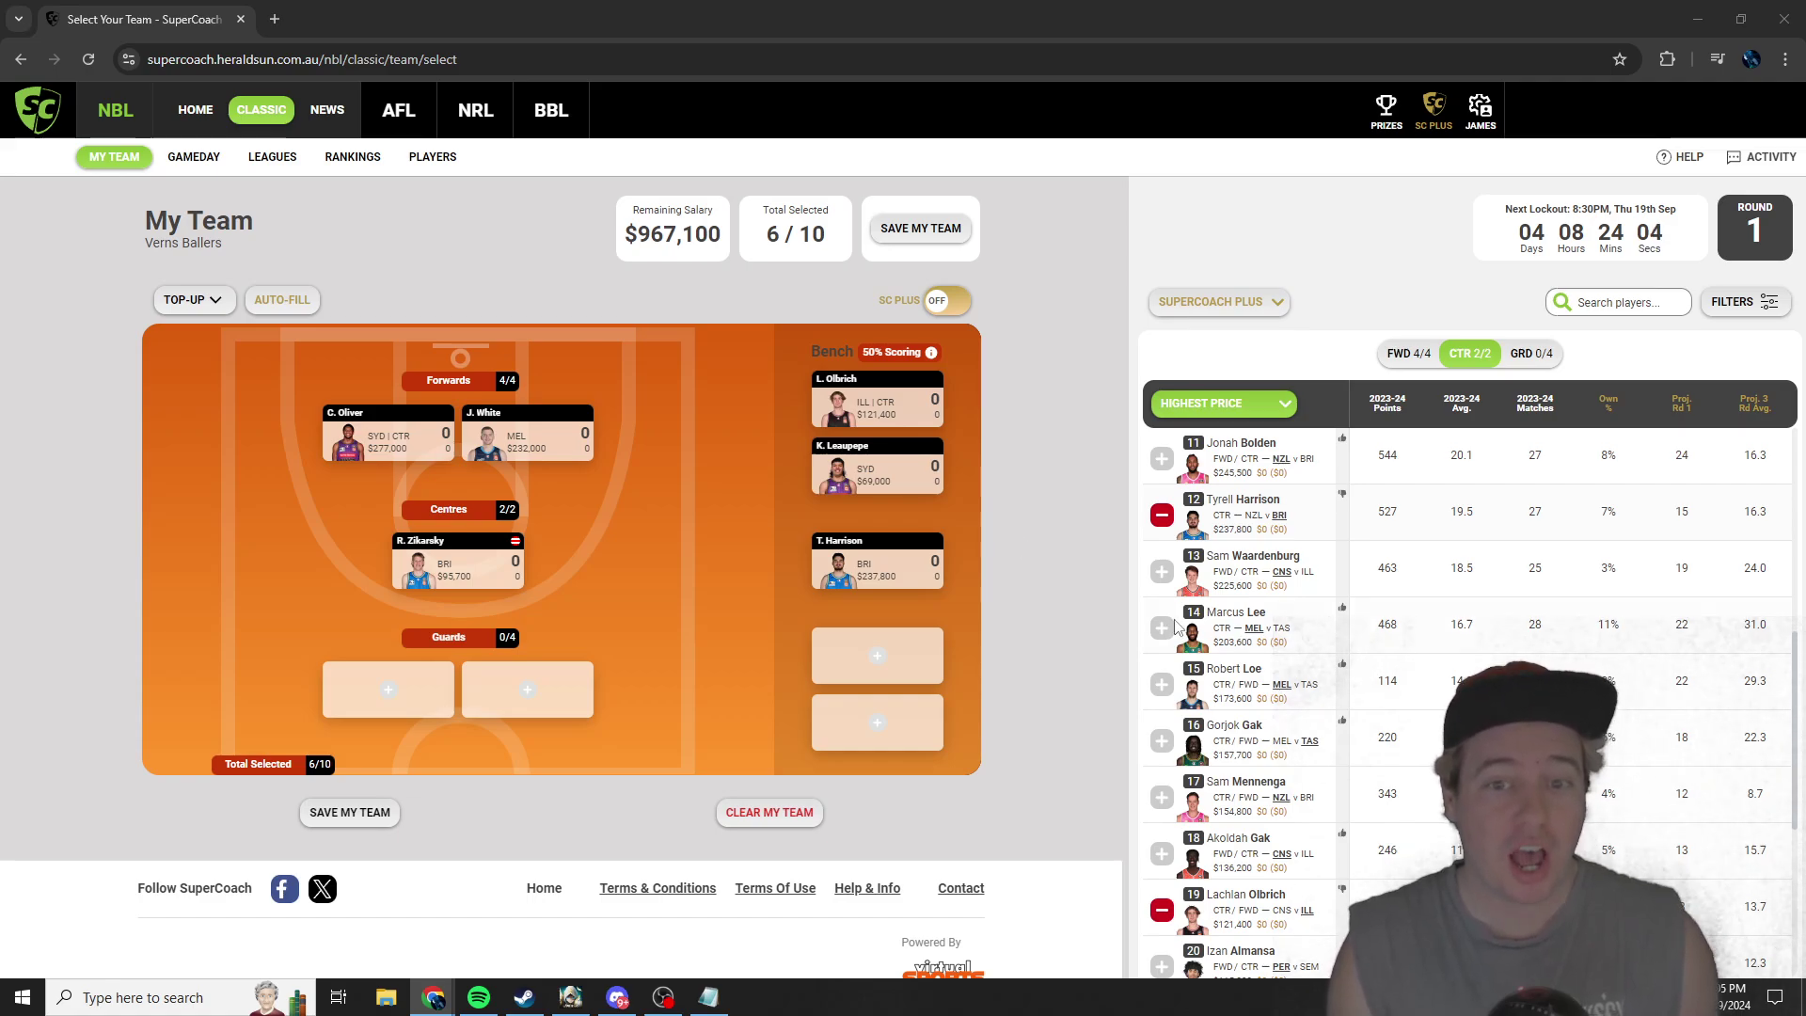
scroll(1244, 630, "up", 6)
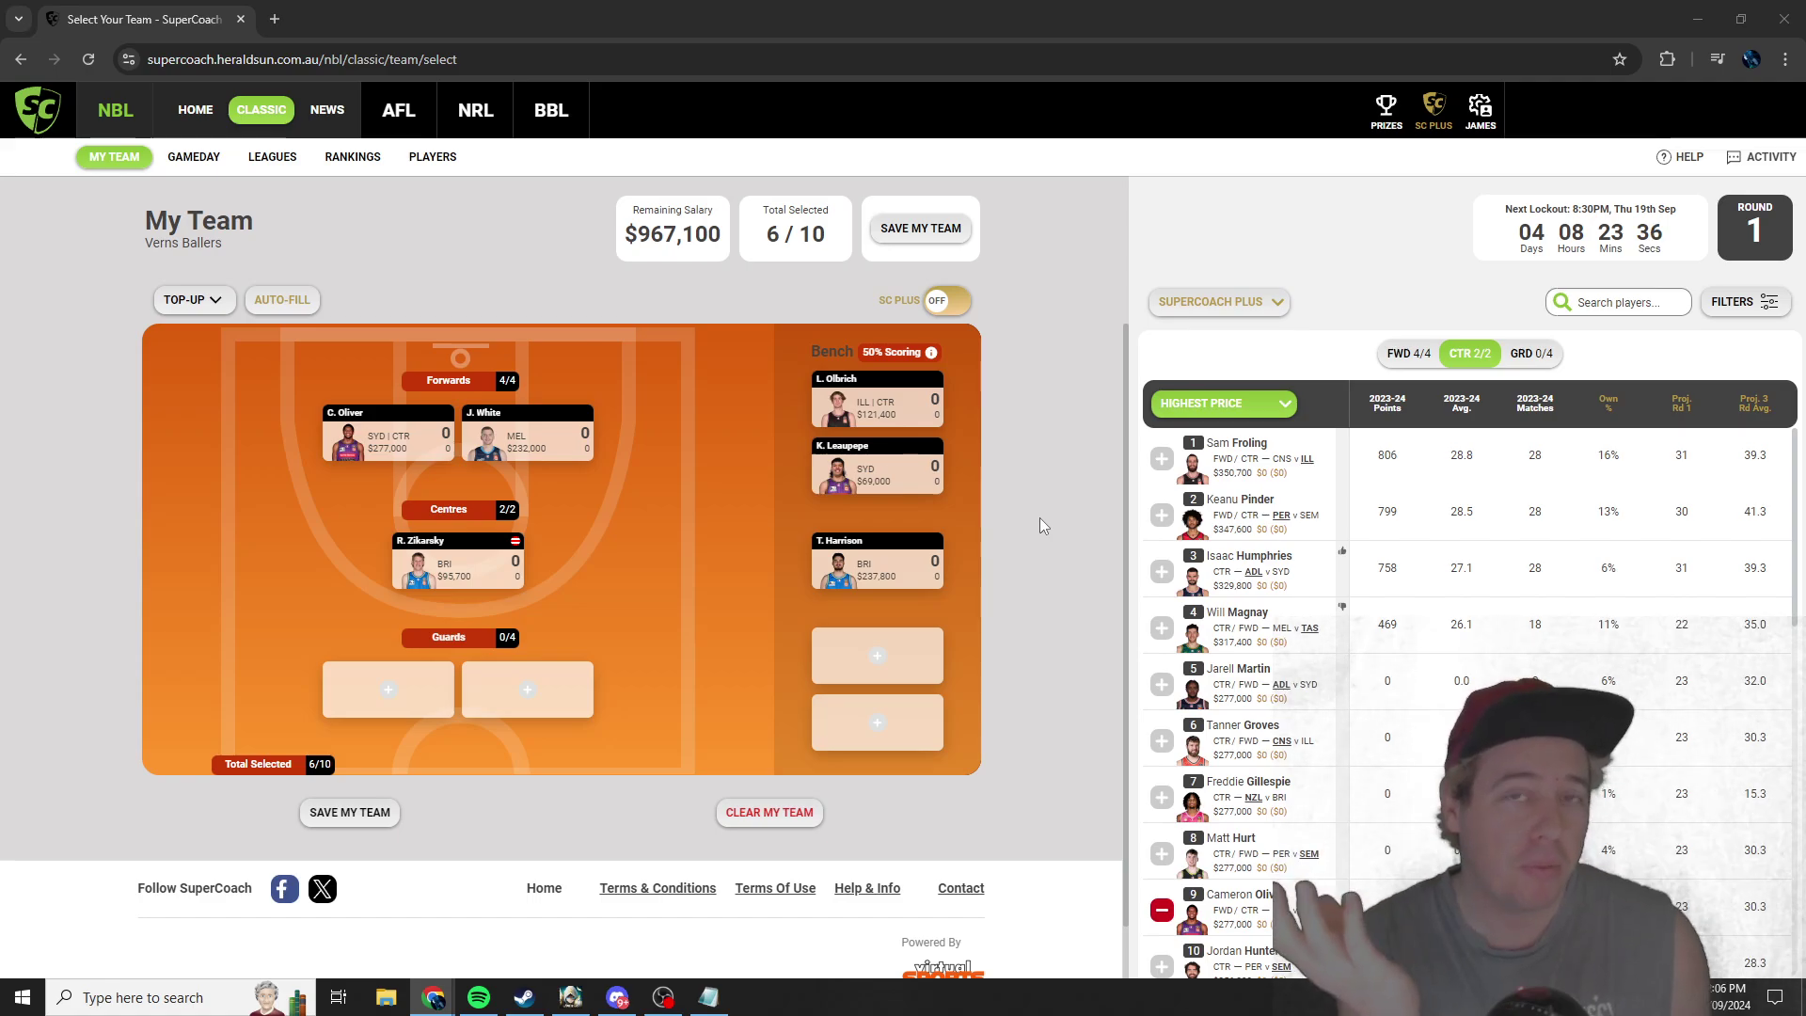
scroll(1230, 945, "down", 4)
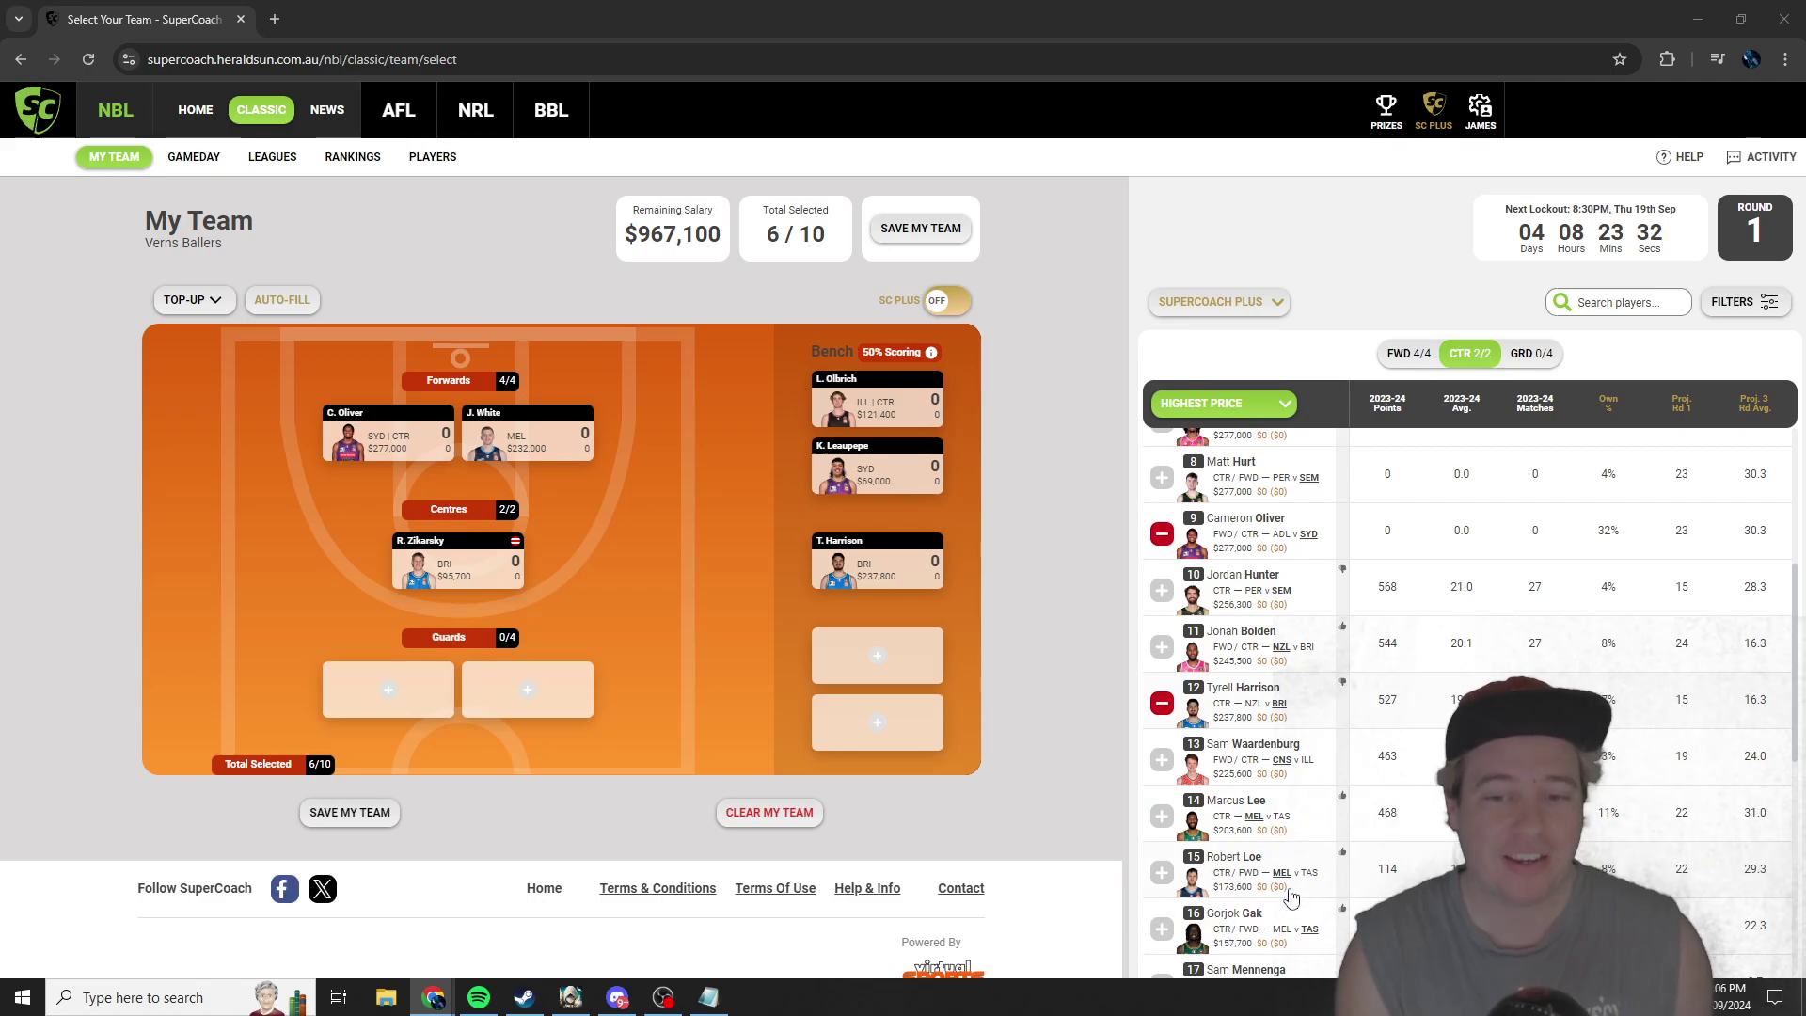
scroll(1310, 793, "up", 4)
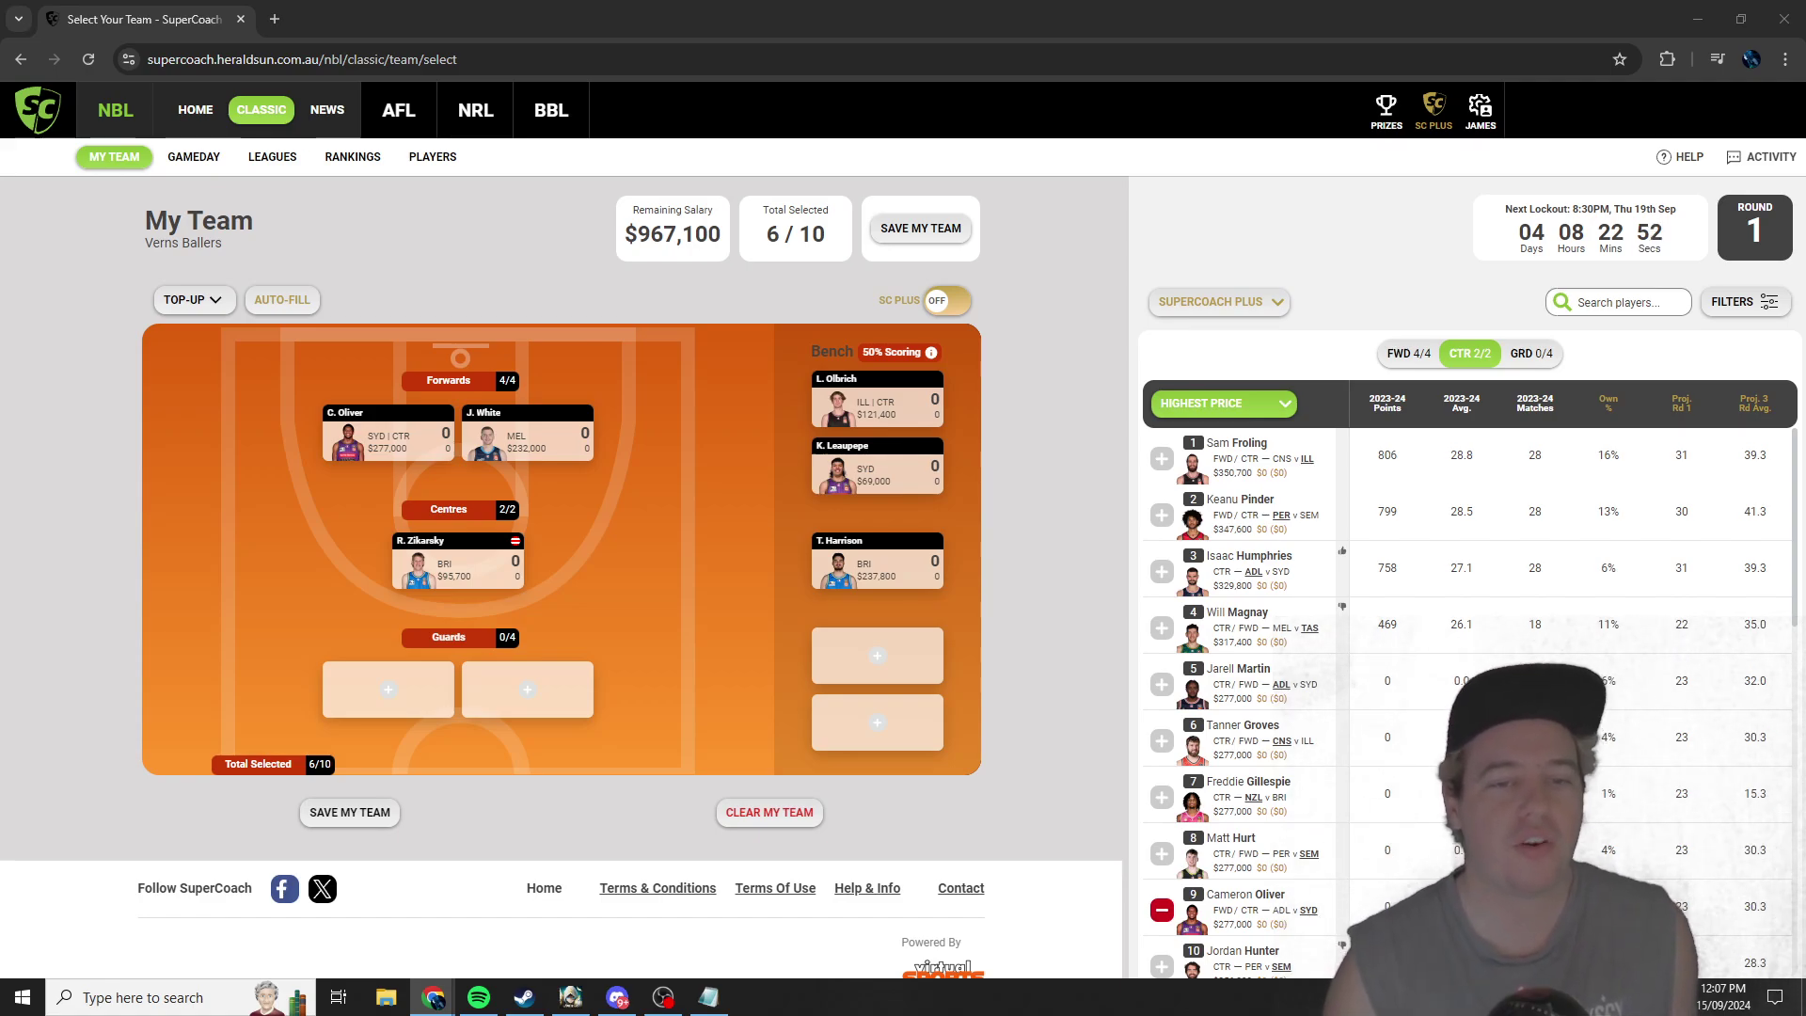
mouse_move(939, 591)
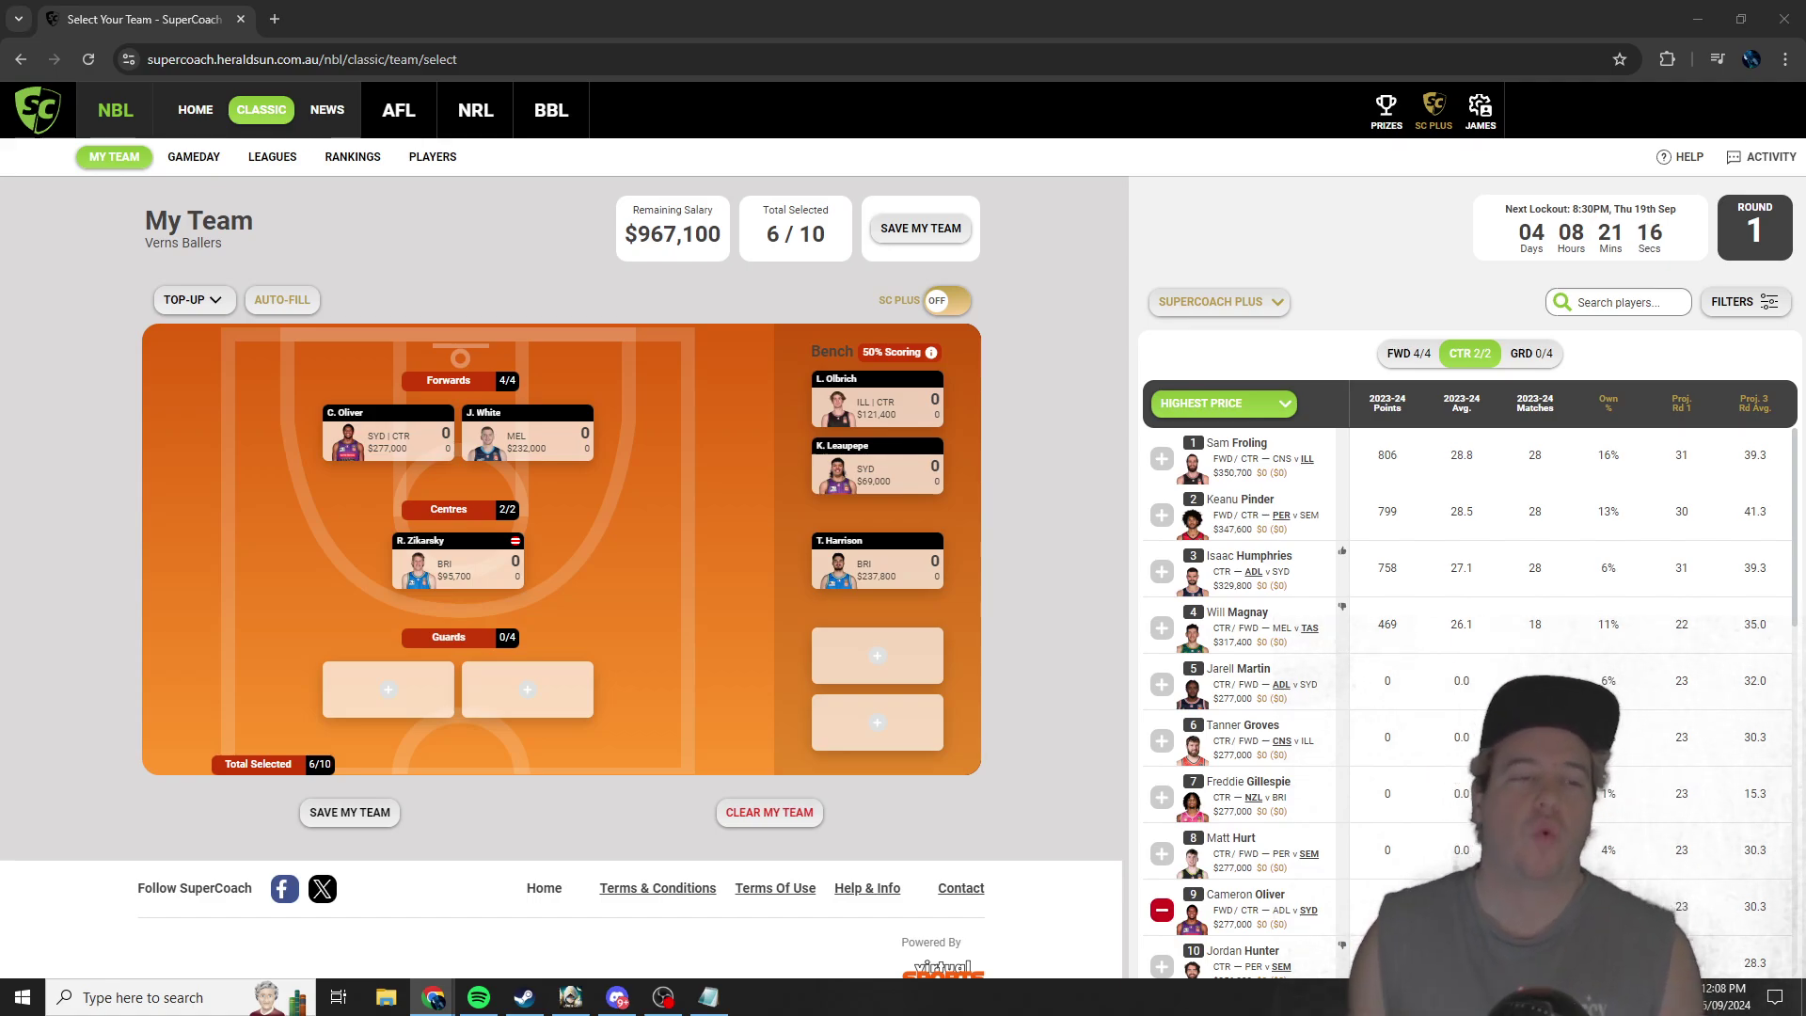
mouse_move(870, 594)
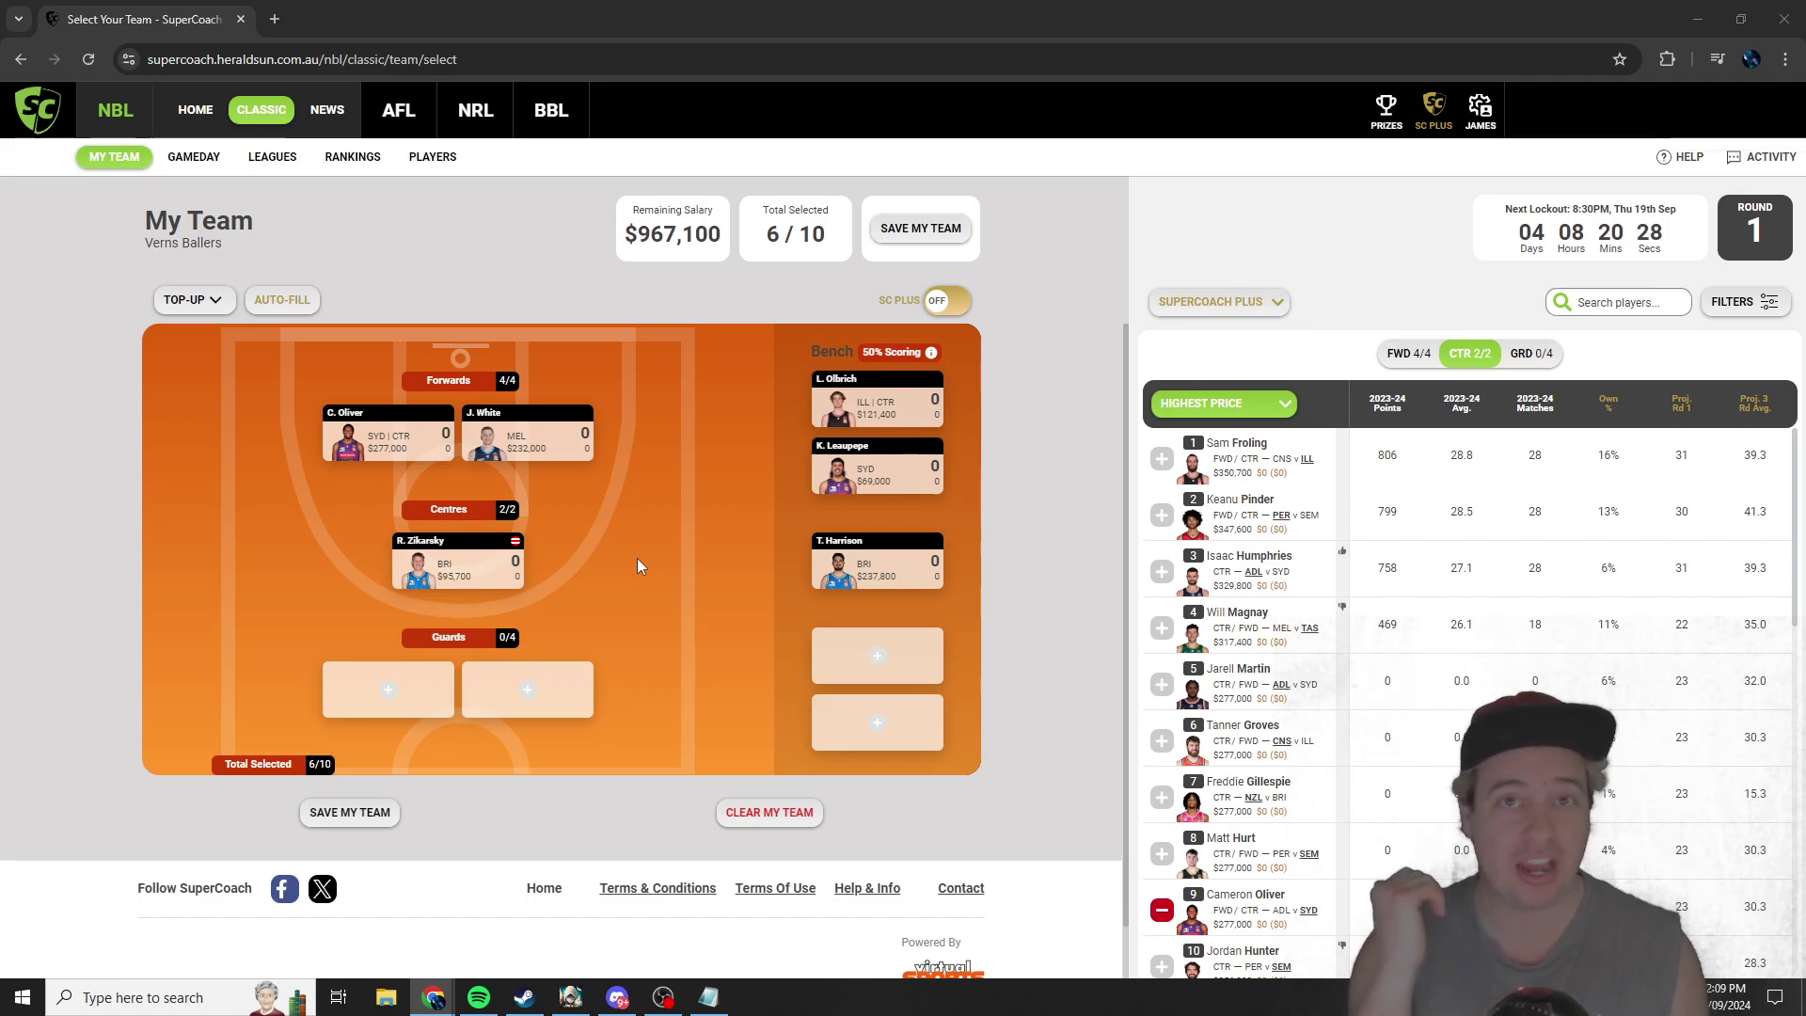
Step: Add Shea Ili to the first starting guard spot from the guards sorted by highest price
left_click(390, 692)
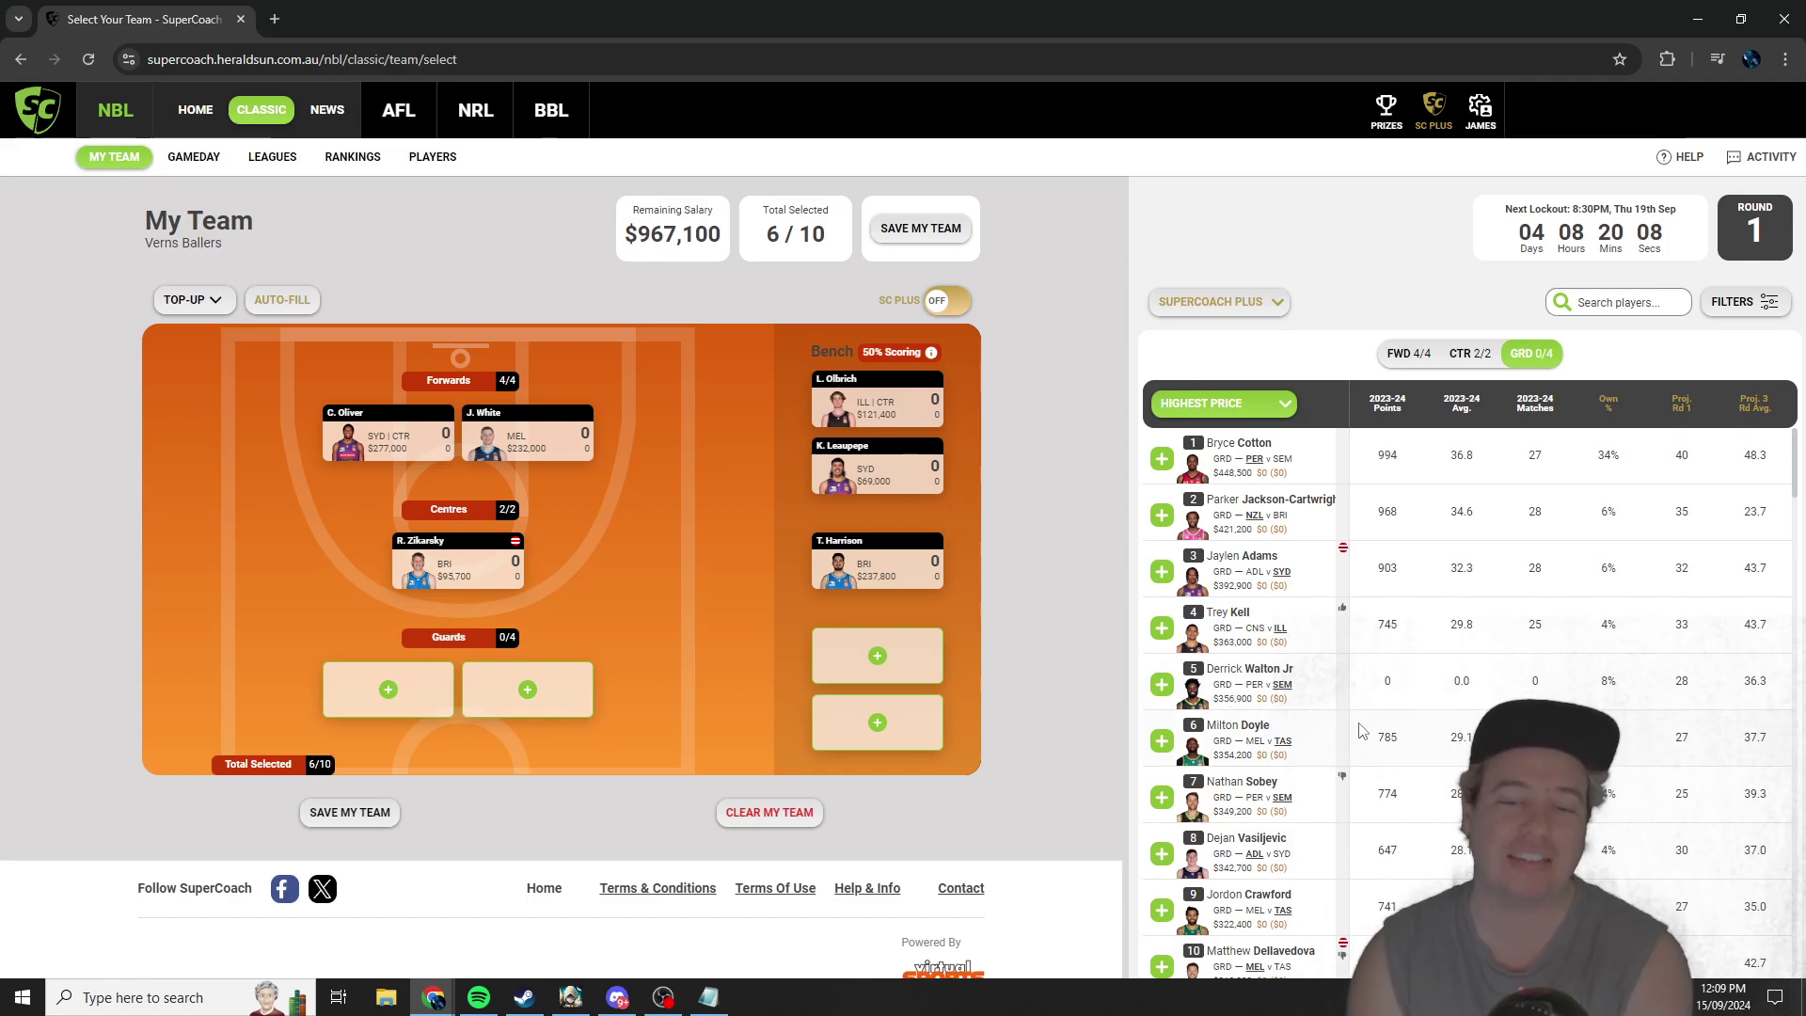
scroll(1317, 752, "down", 3)
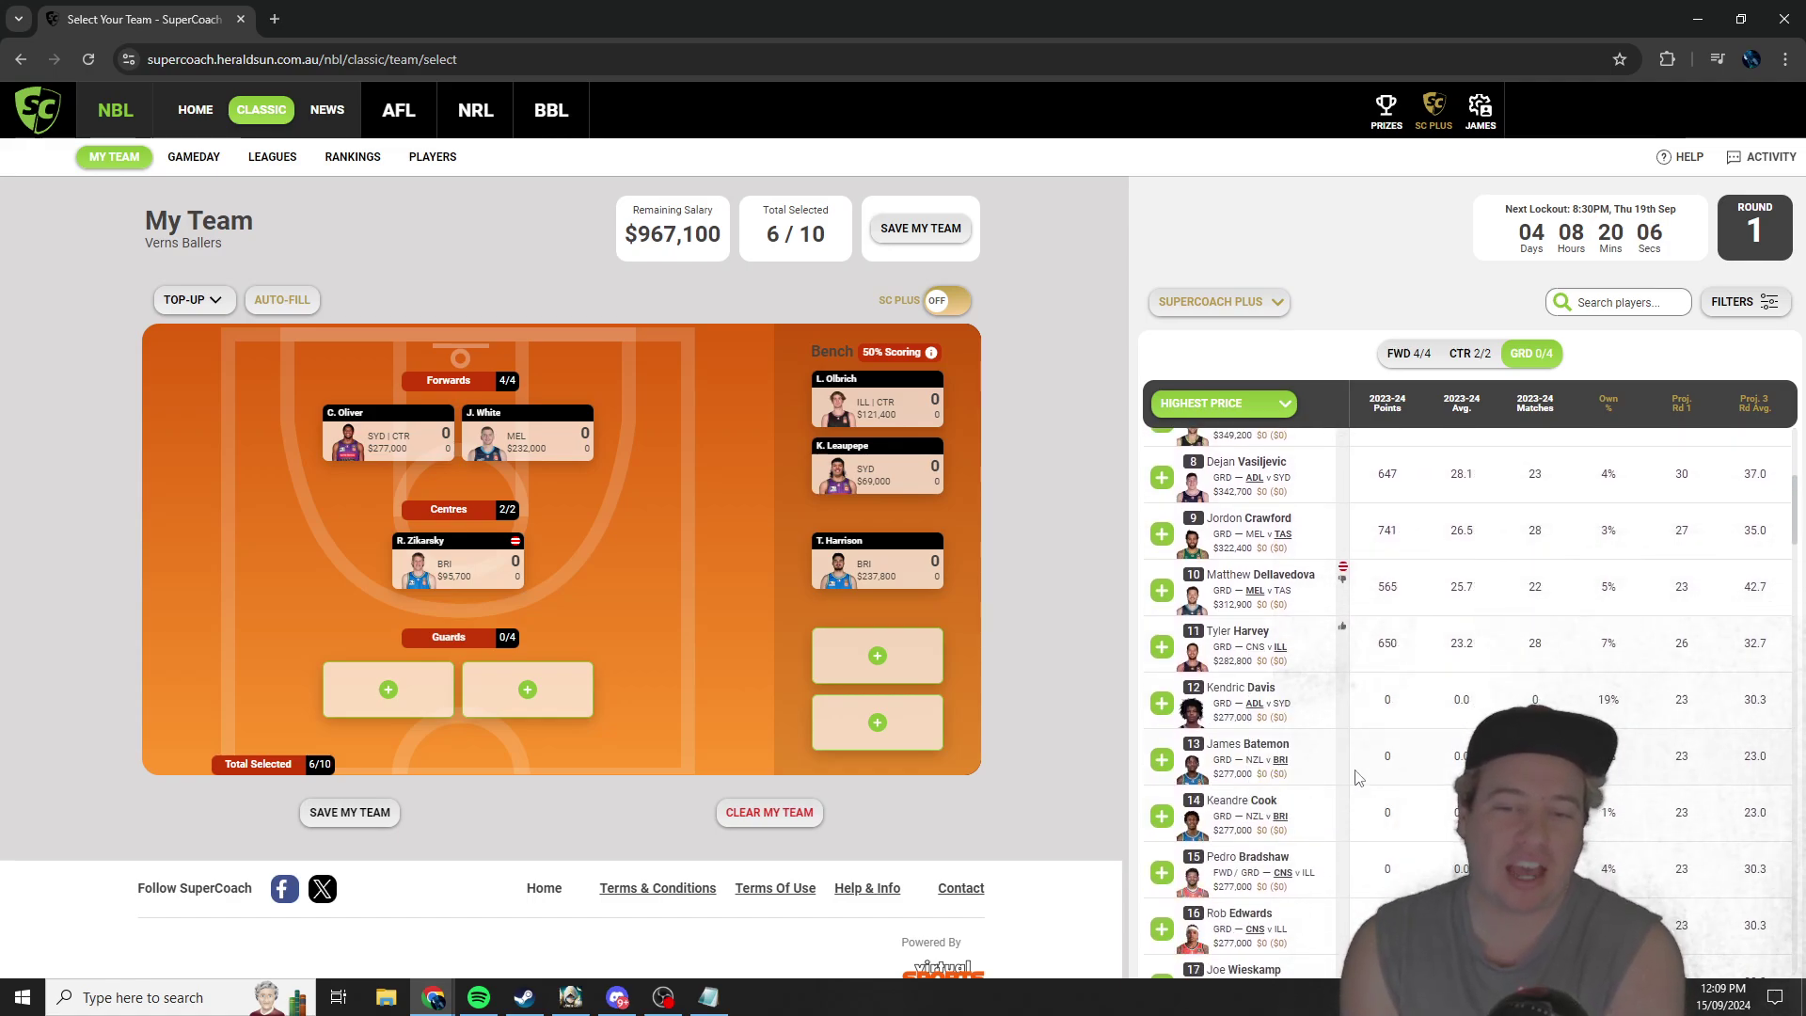
scroll(1345, 743, "down", 4)
scroll(1340, 772, "down", 3)
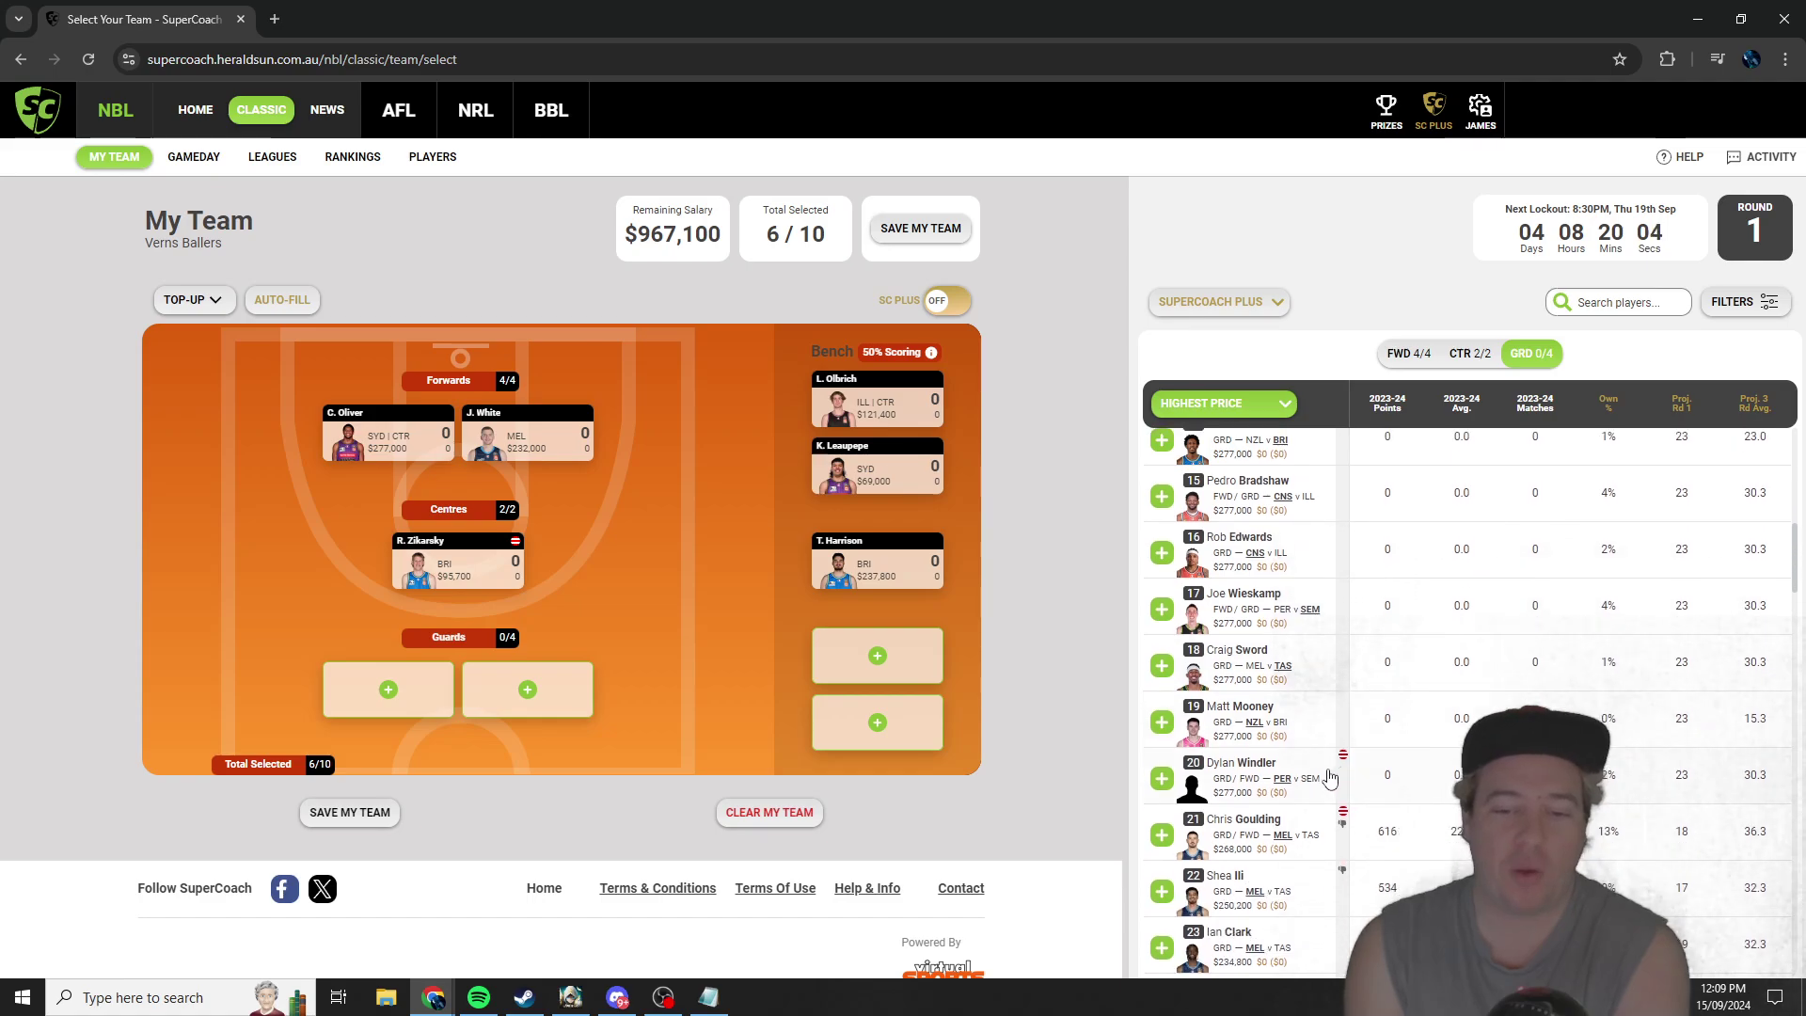
left_click(1163, 797)
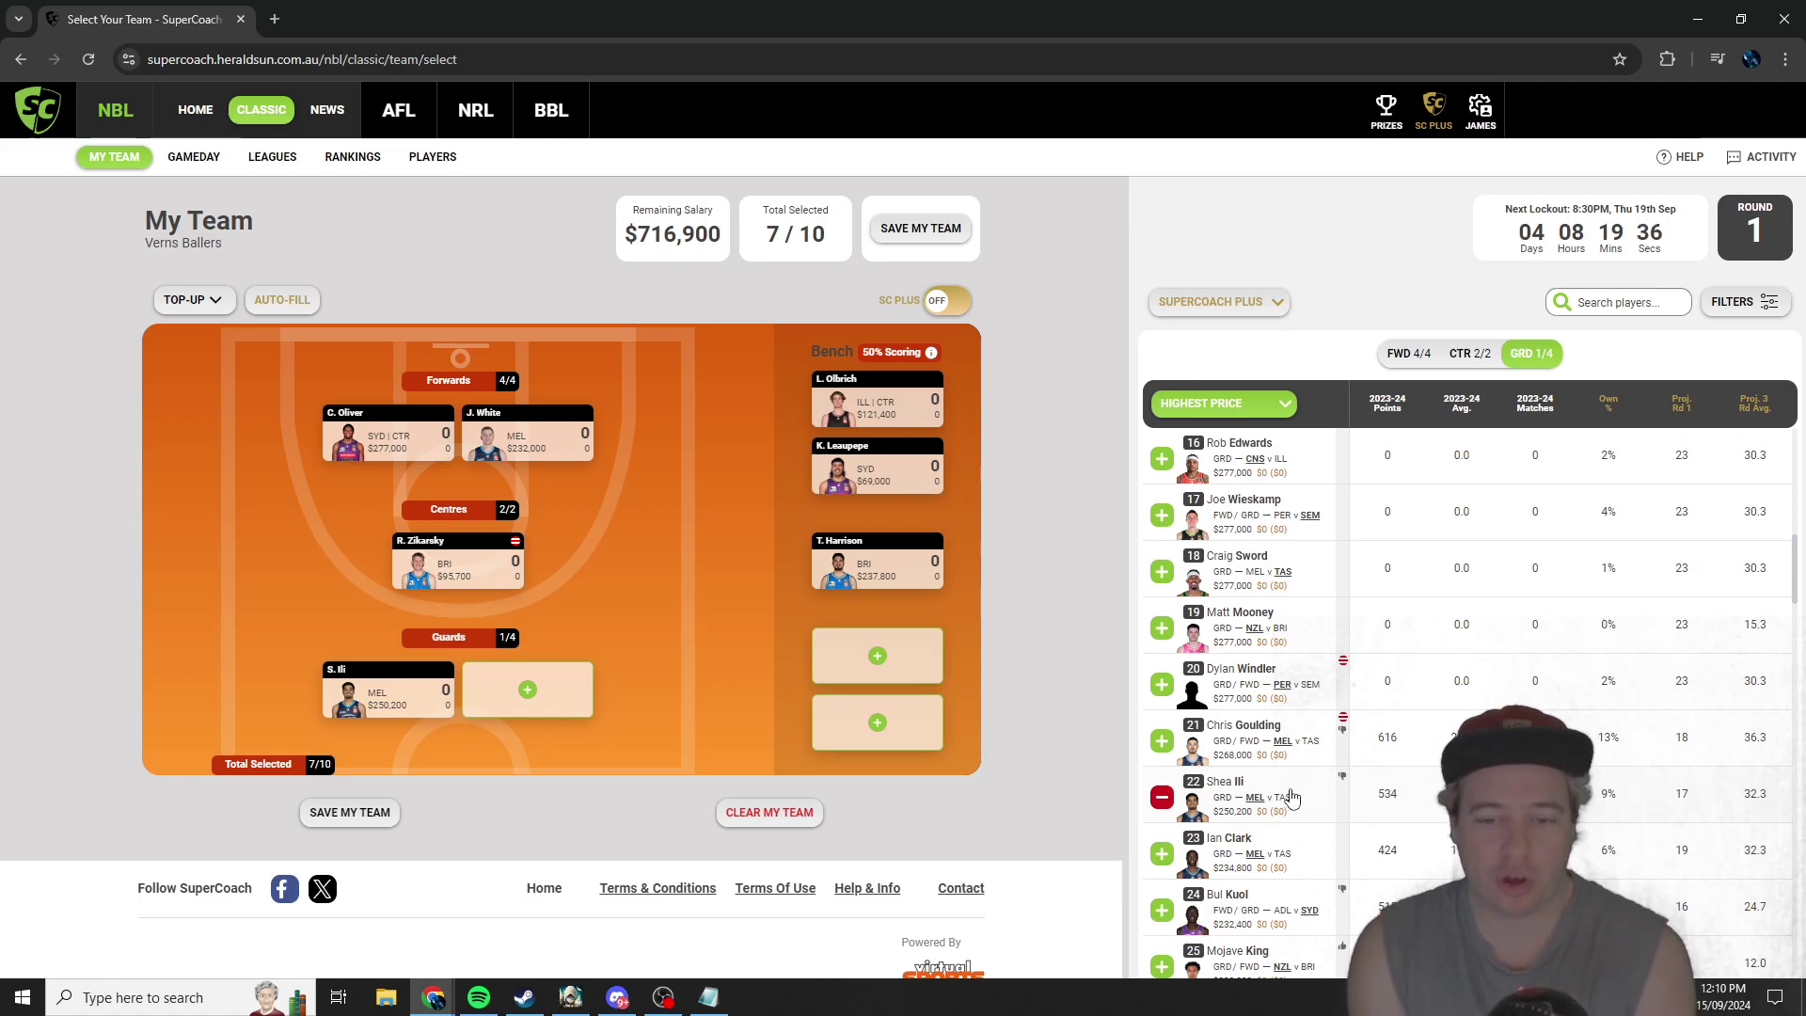
Step: Add the highest-priced guard, Bryce Cotton, to the second starting guard spot
scroll(1291, 798, "up", 2)
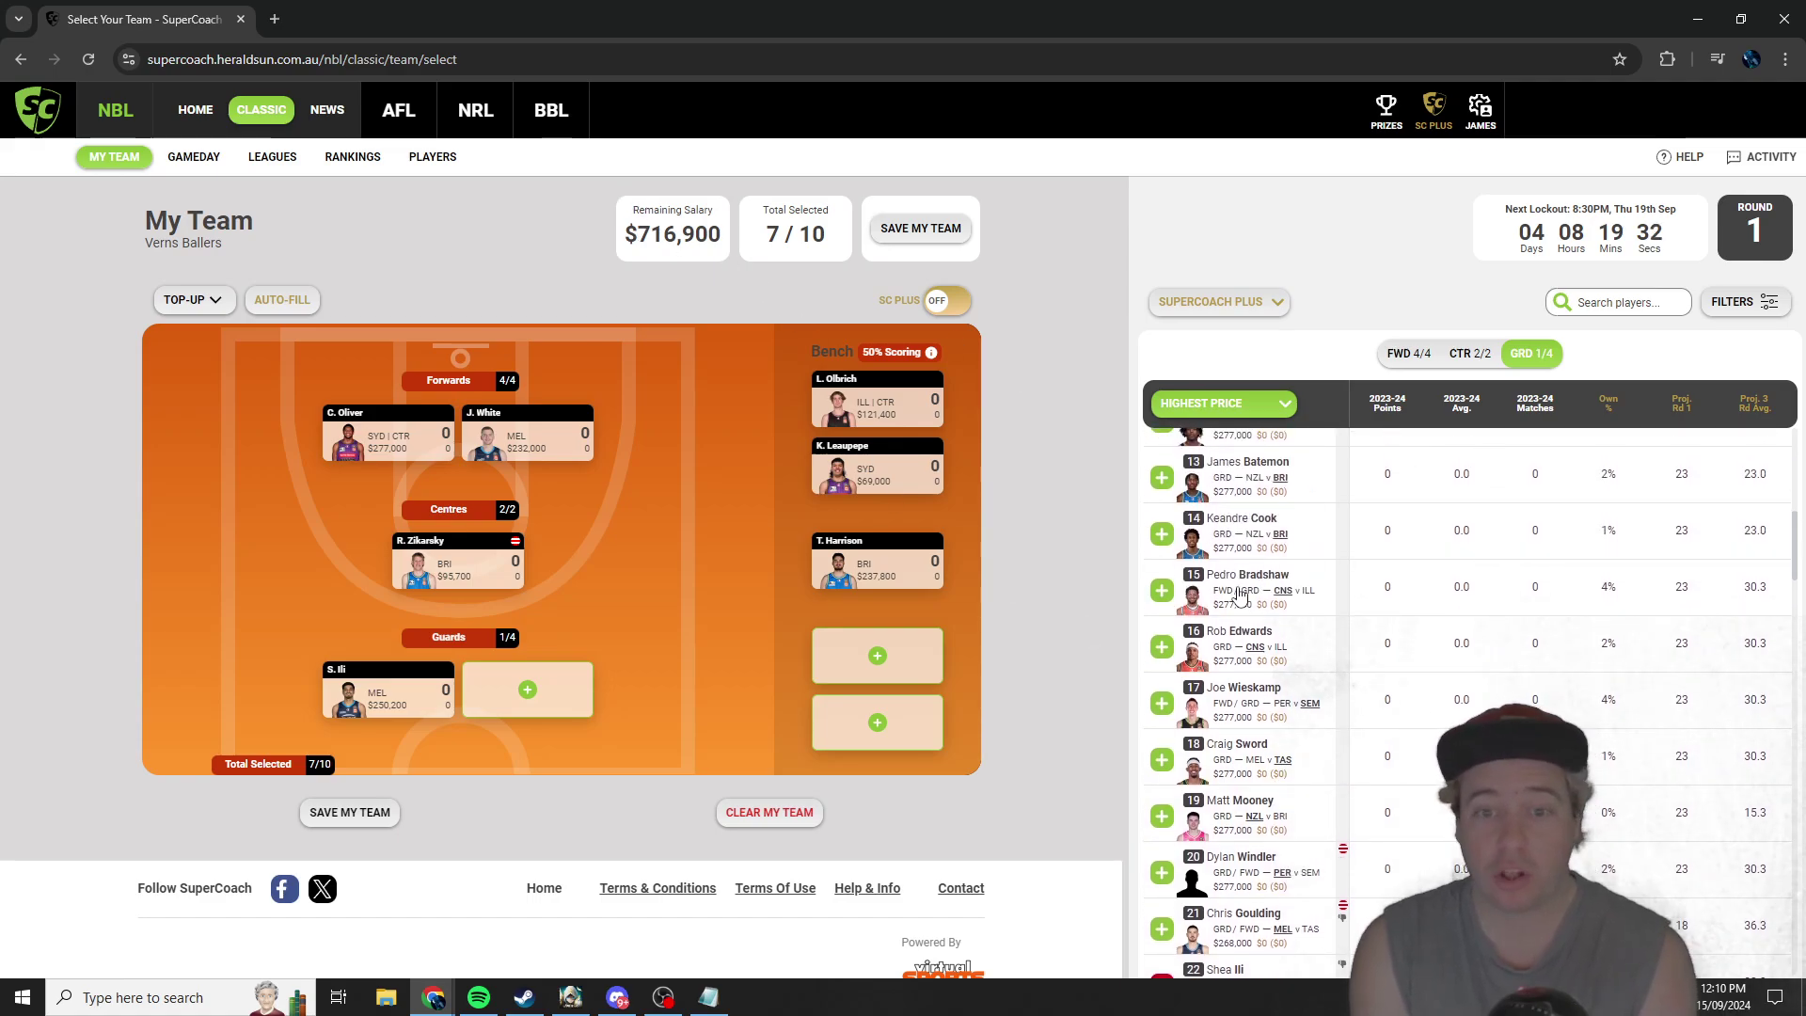
scroll(1306, 661, "up", 6)
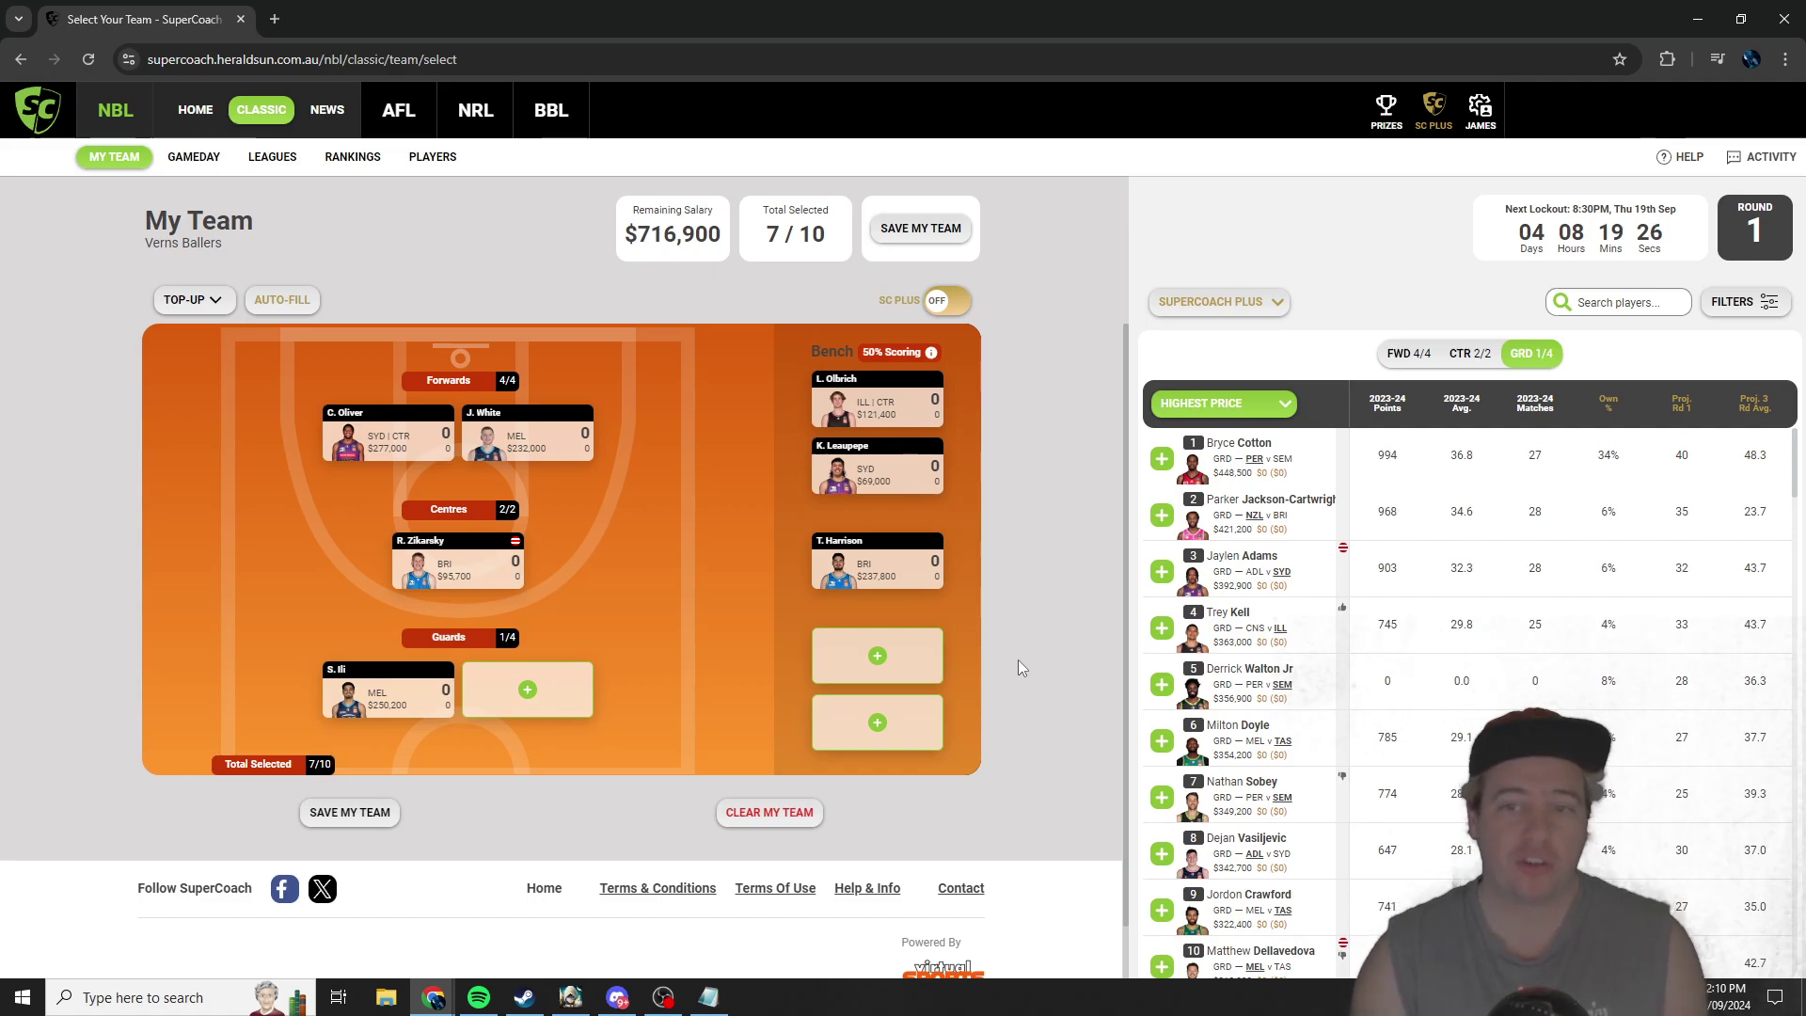
left_click(1162, 458)
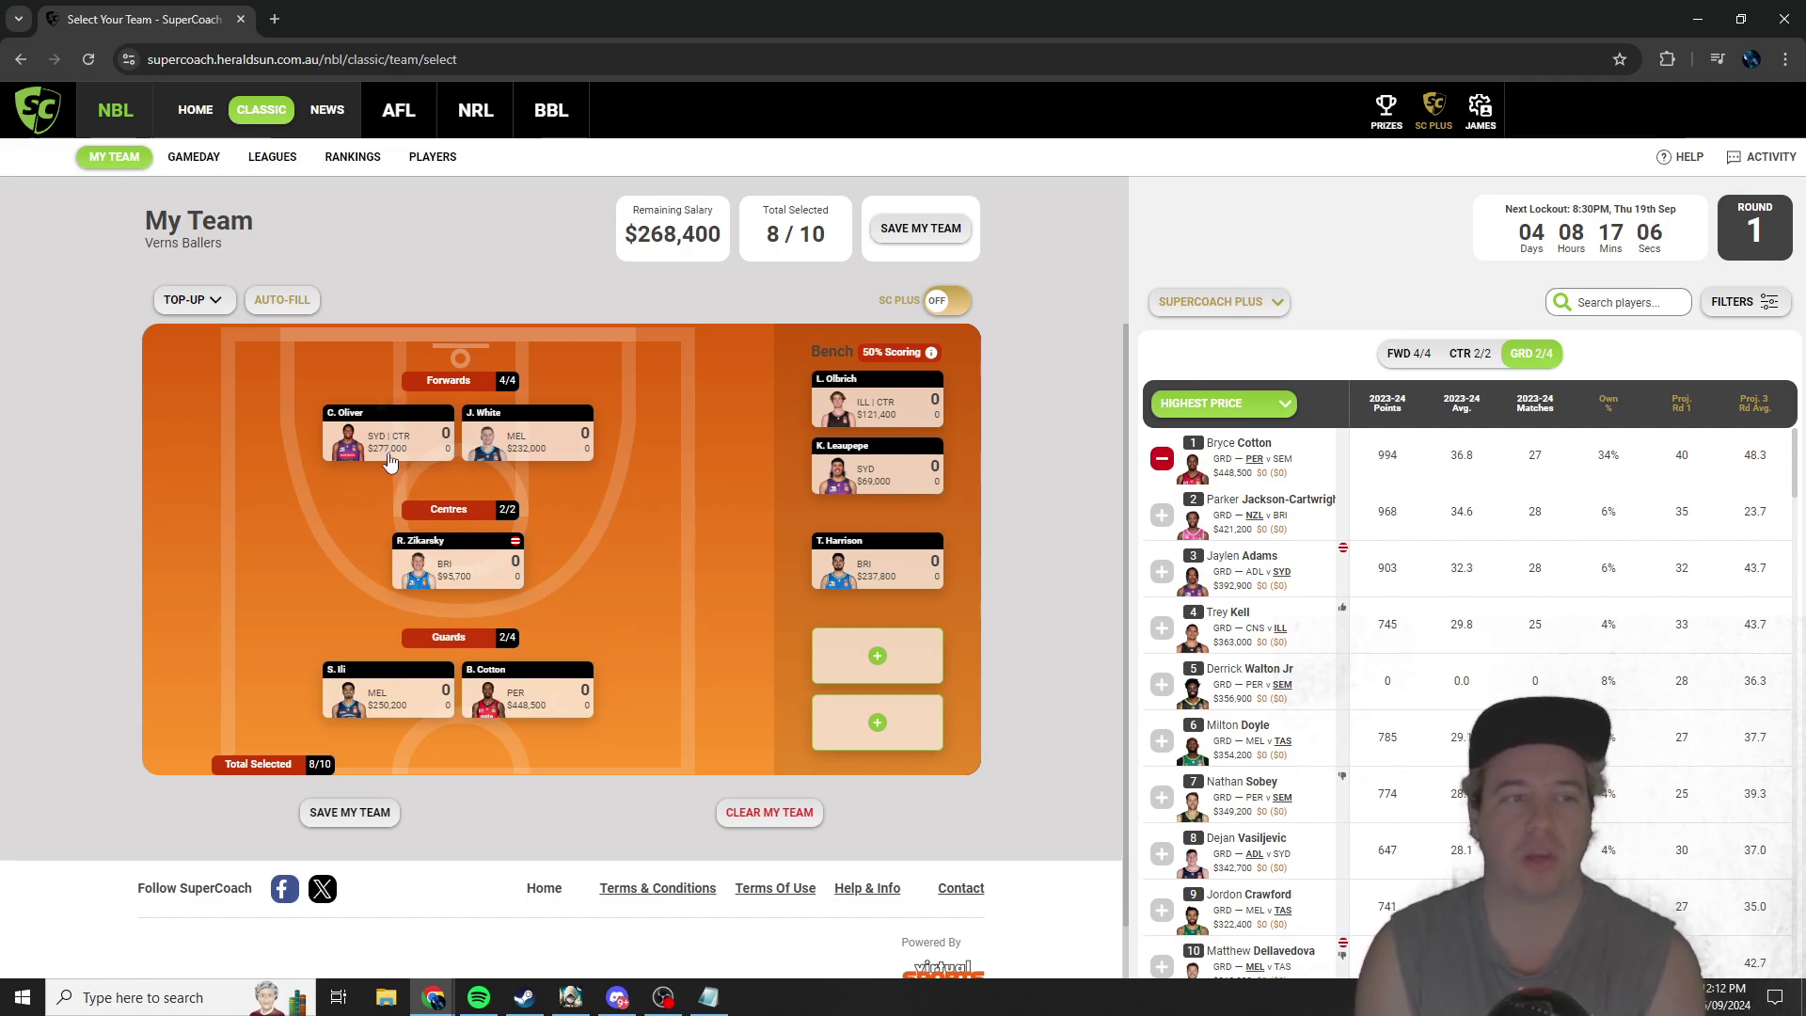
Step: Swap the two centres so that Tyrell Harrison starts and Rocco Zikarsky moves to the bench
mouse_move(565, 712)
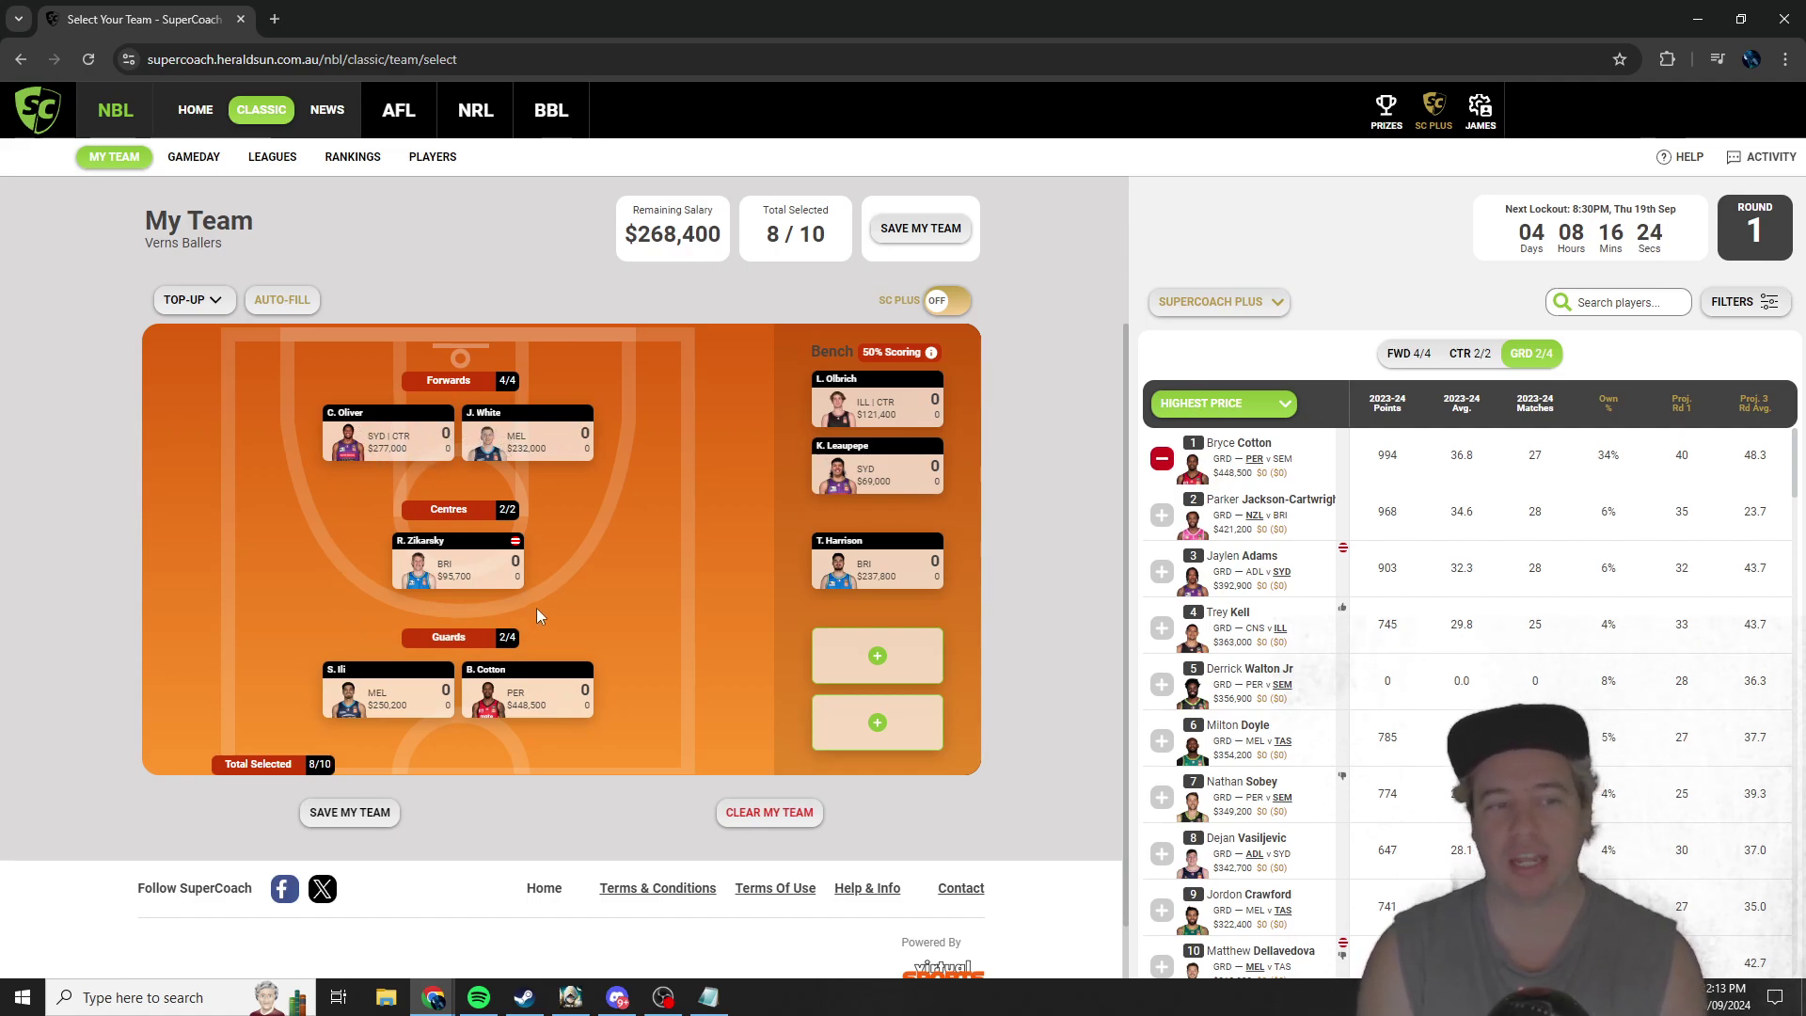
left_click(876, 532)
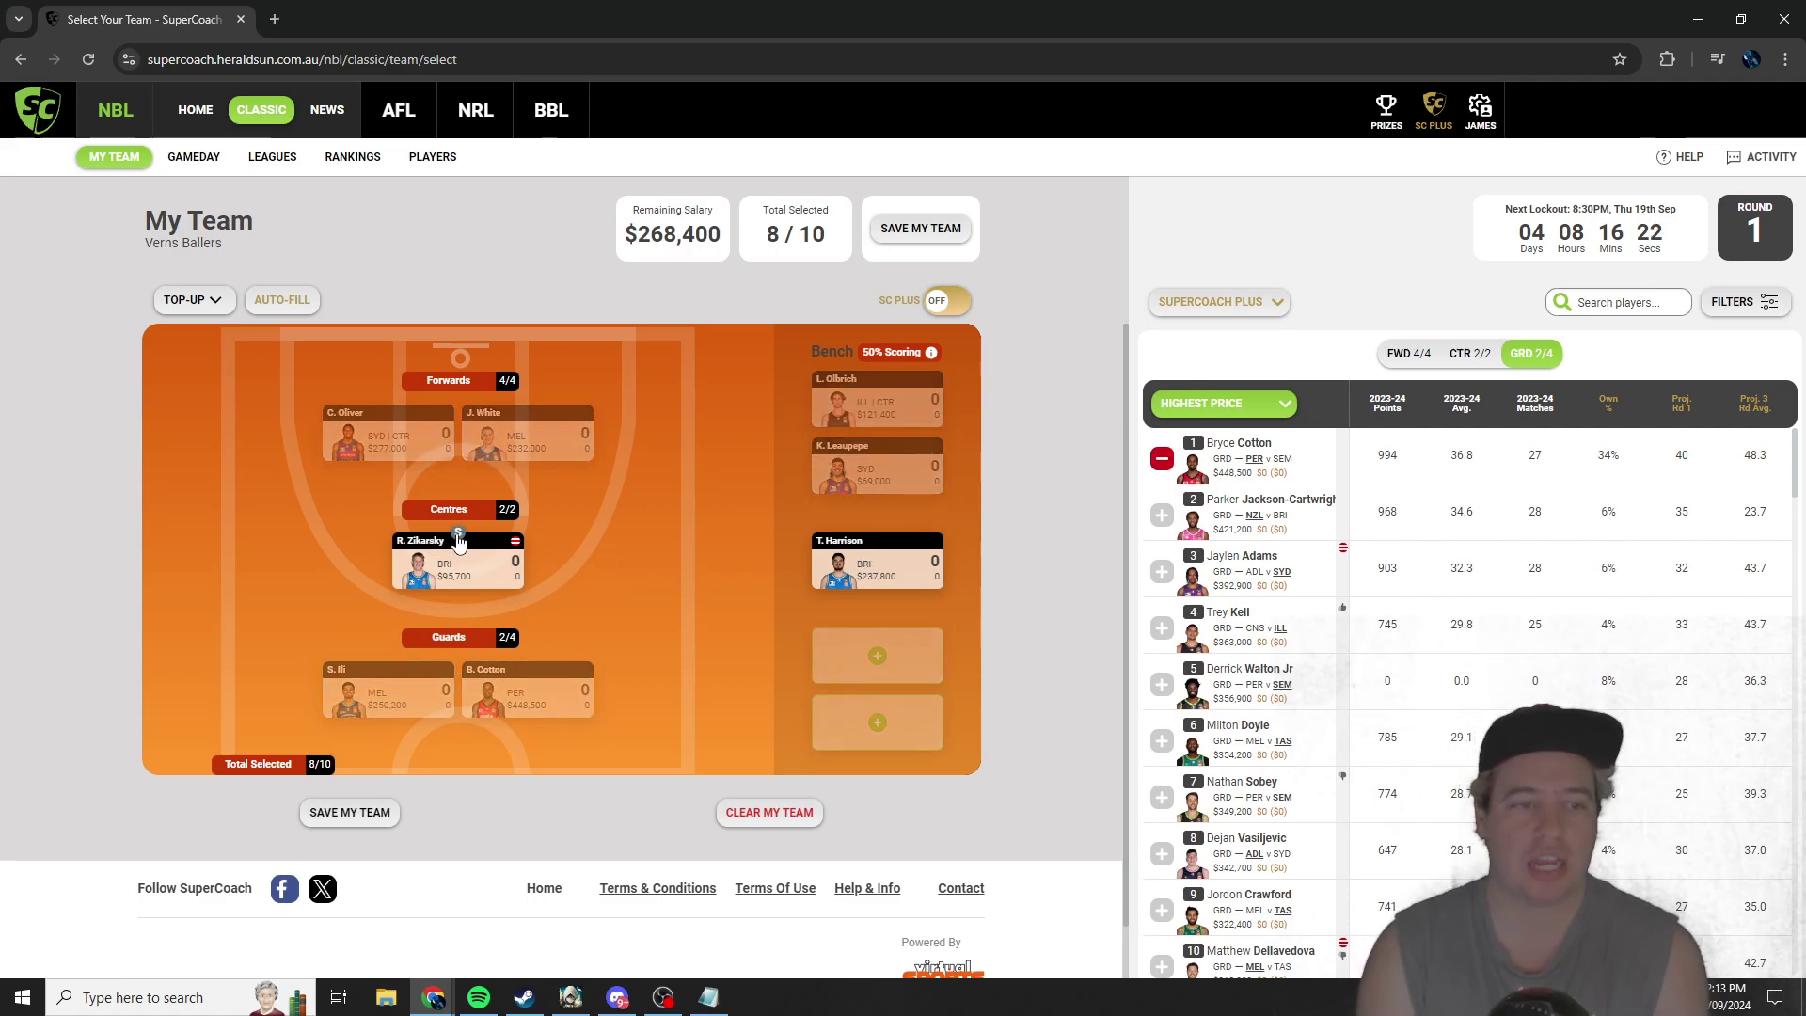
left_click(458, 534)
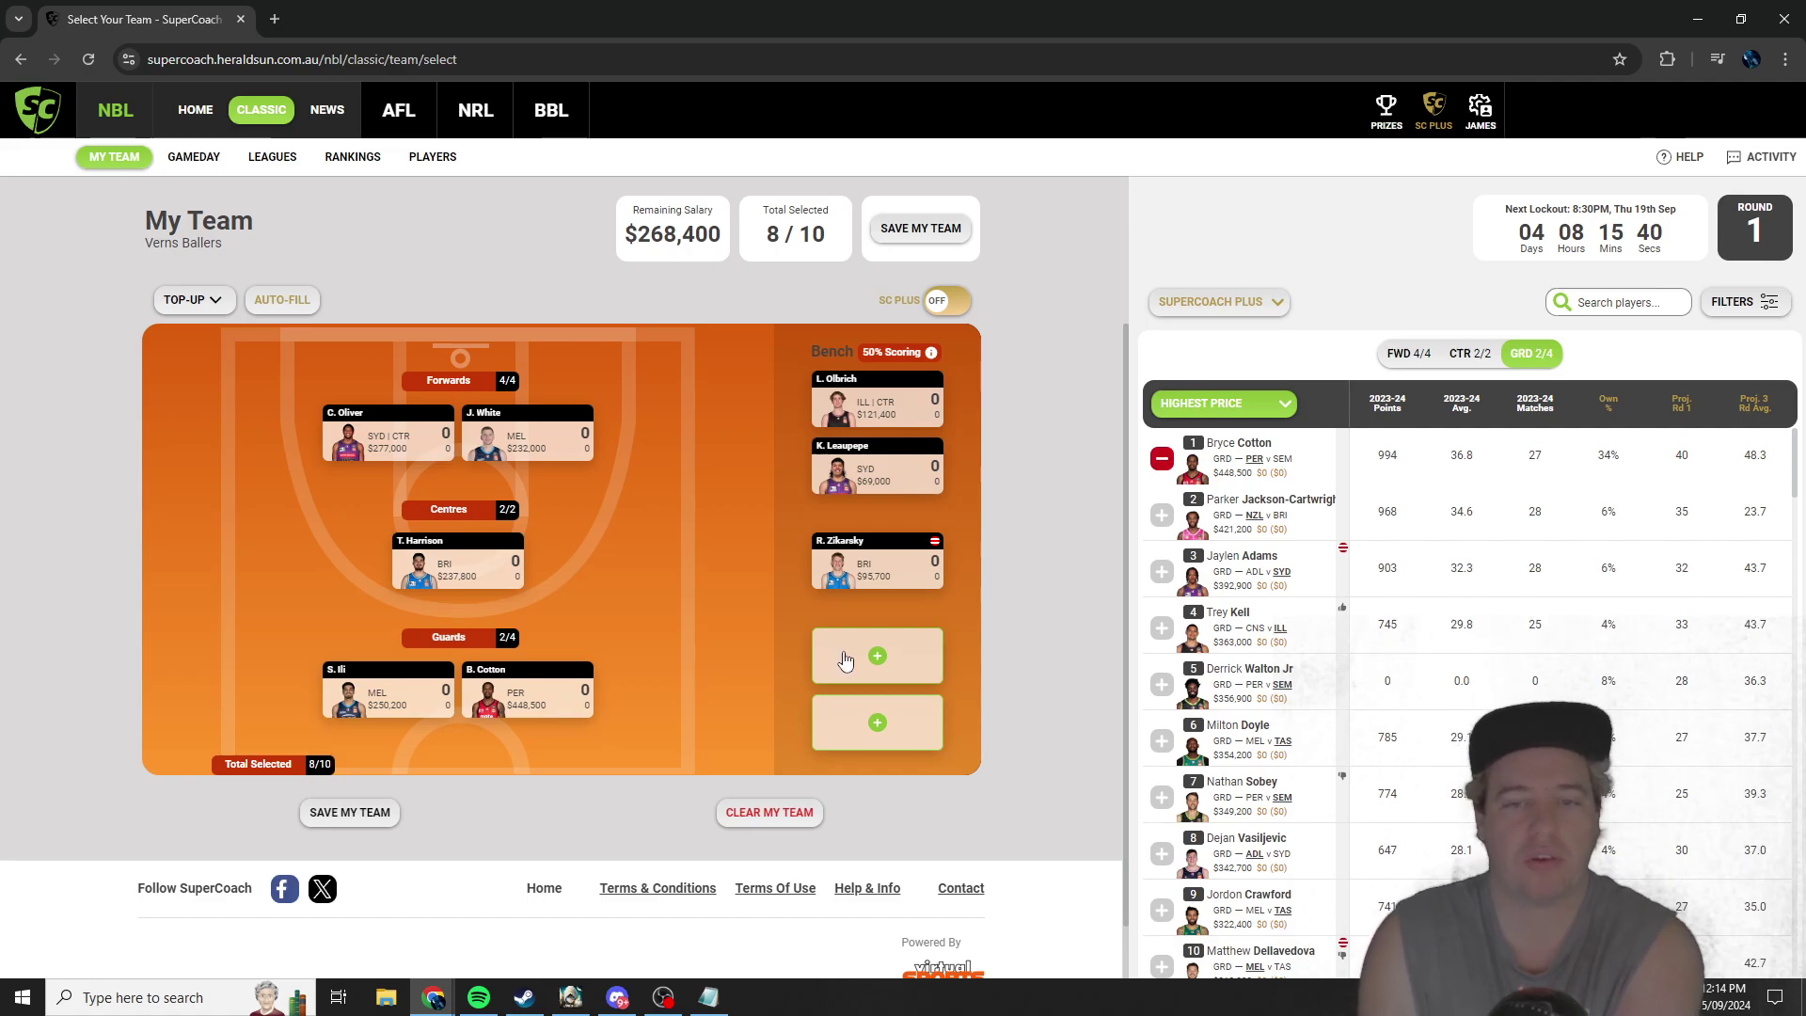
Step: Examine the lower-priced guards for the two bench spots, comparing their prices, averages, ownership and projections
scroll(1272, 696, "down", 20)
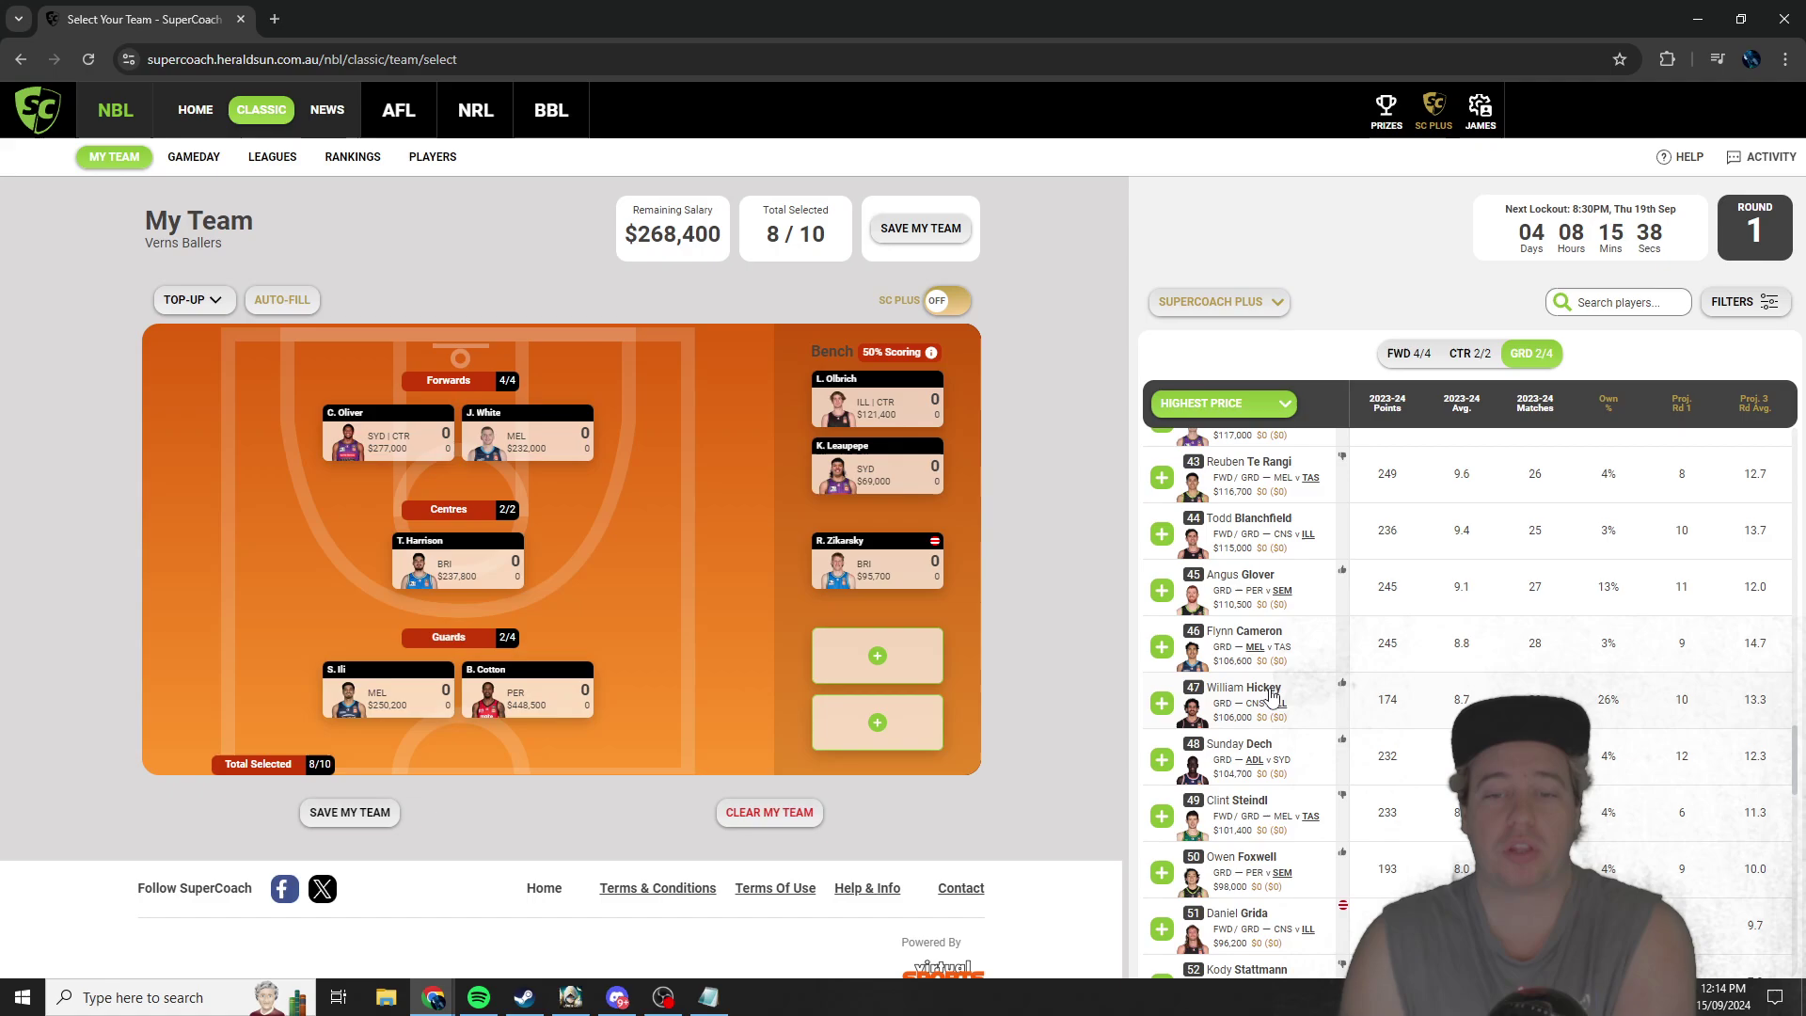
scroll(1347, 678, "up", 6)
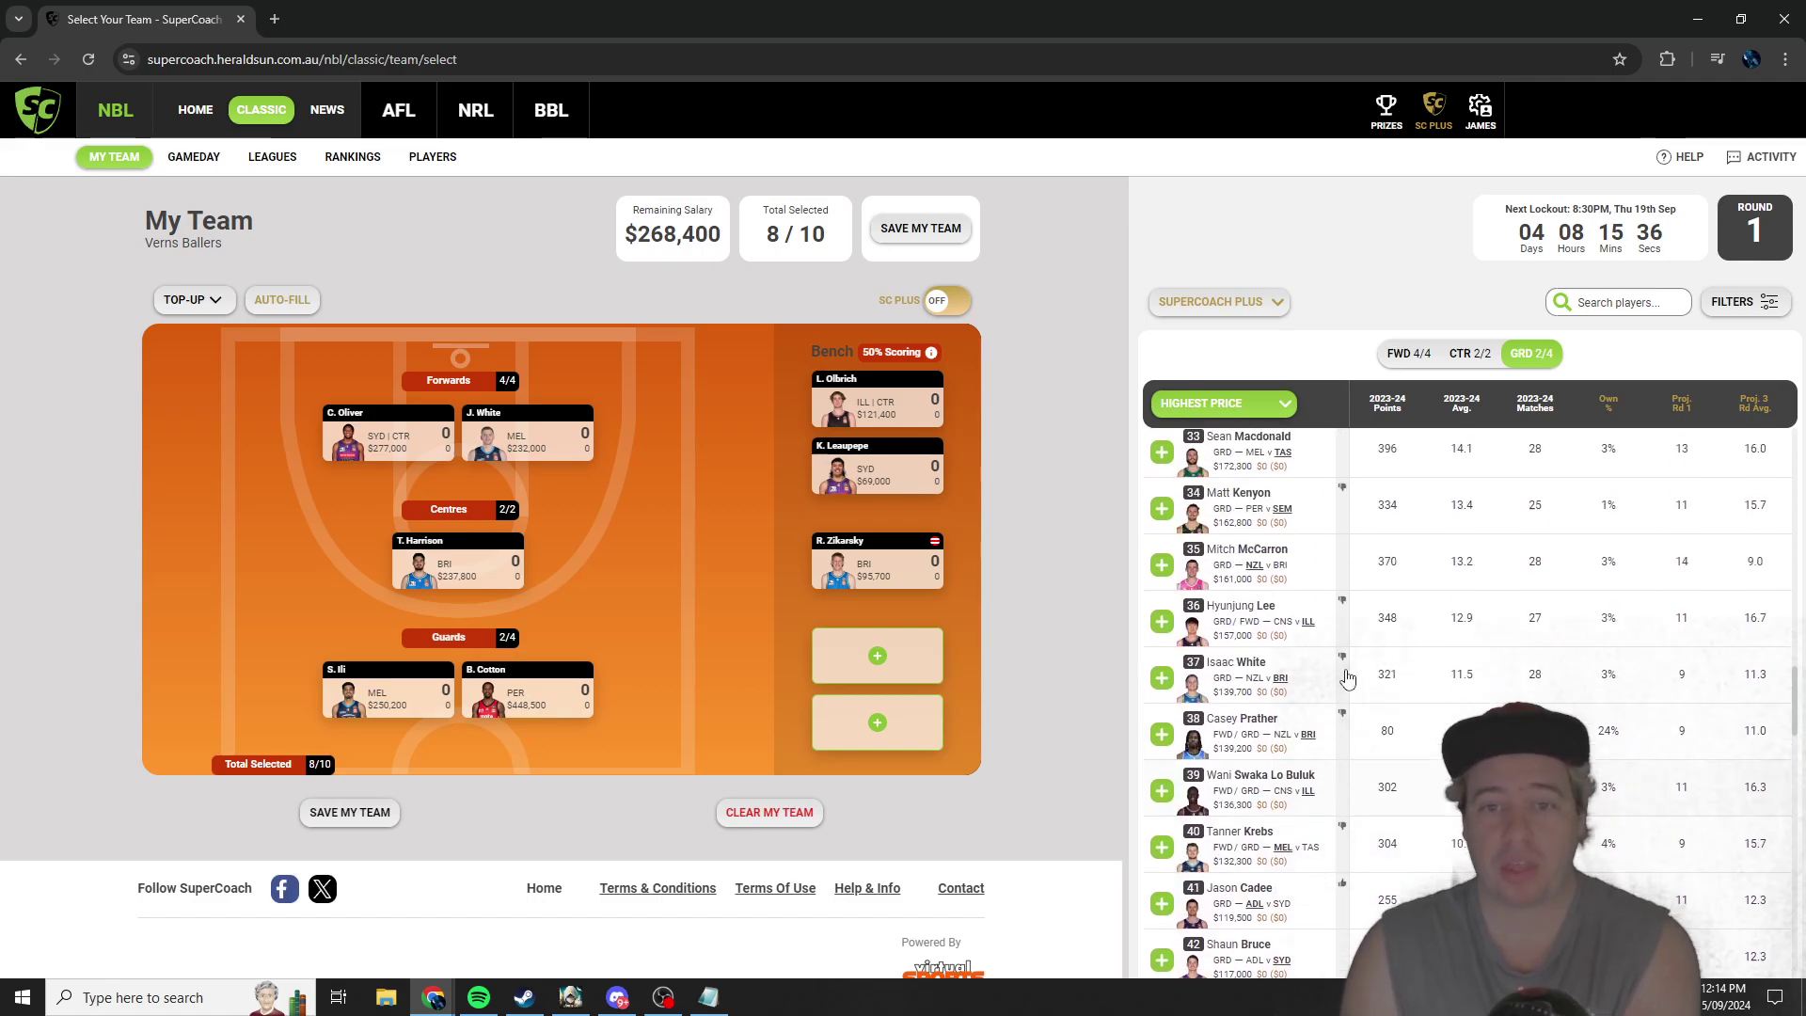
scroll(1347, 678, "up", 3)
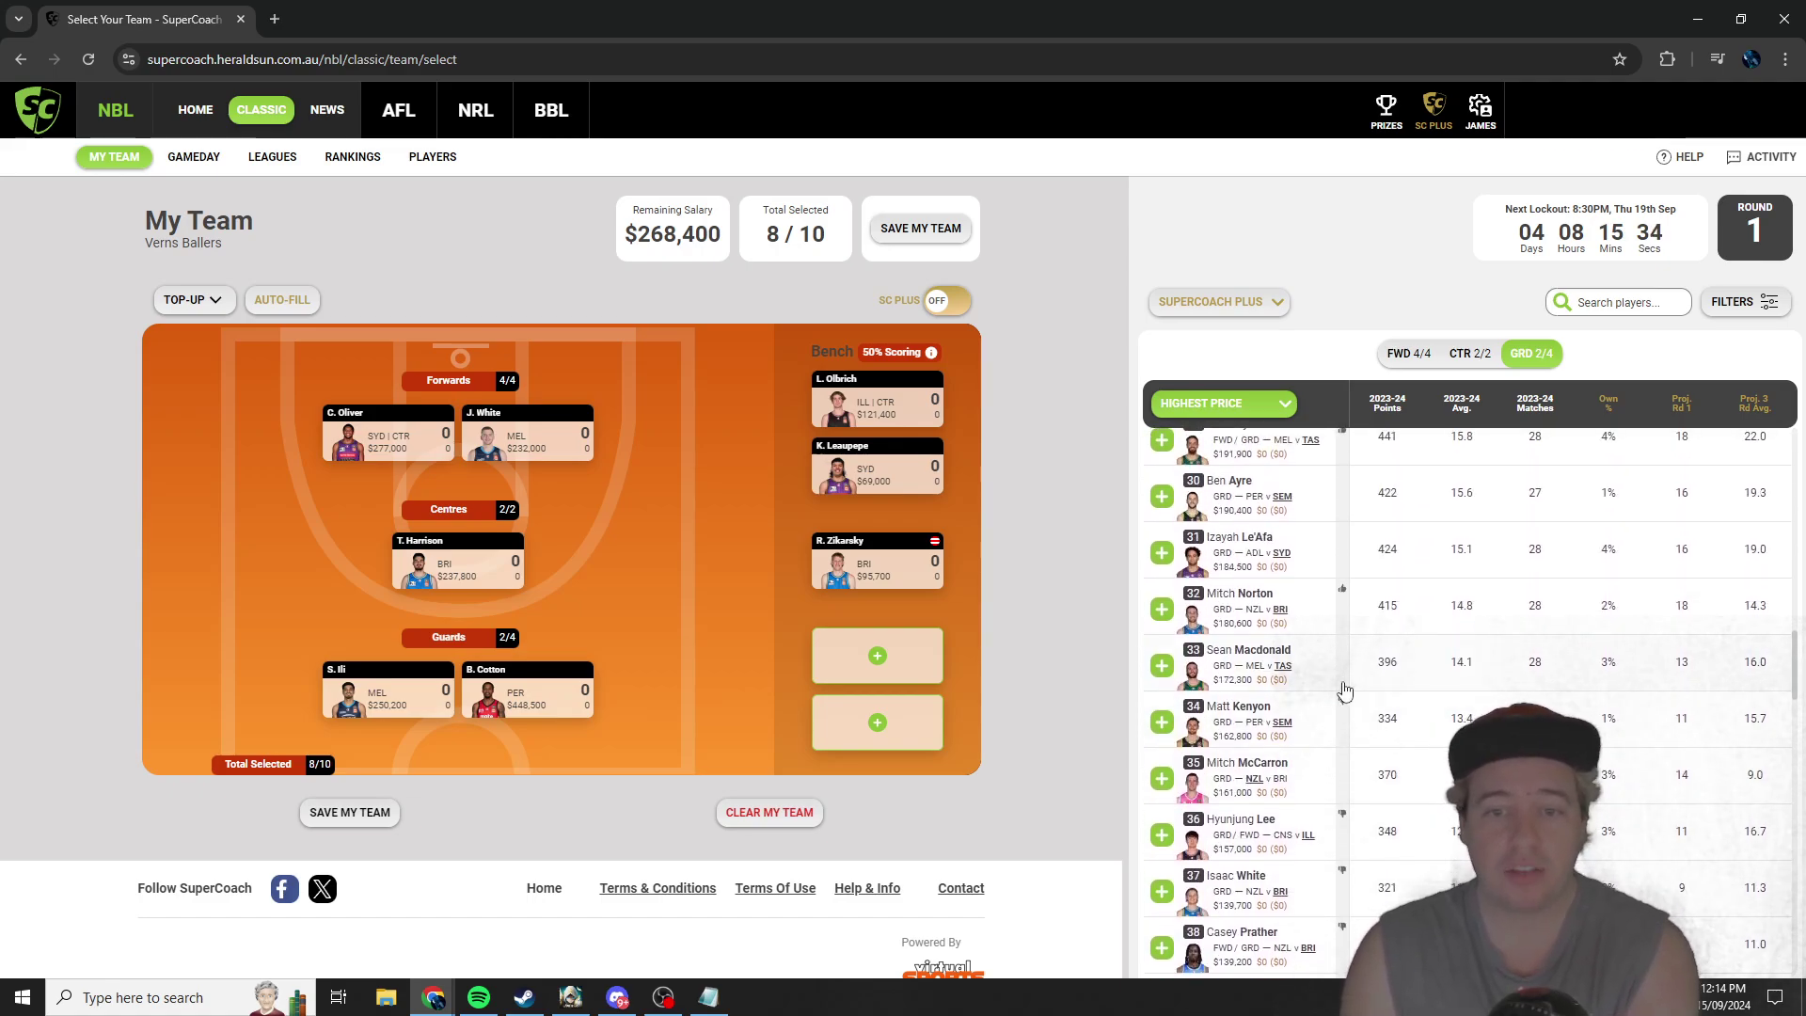
scroll(1345, 692, "down", 5)
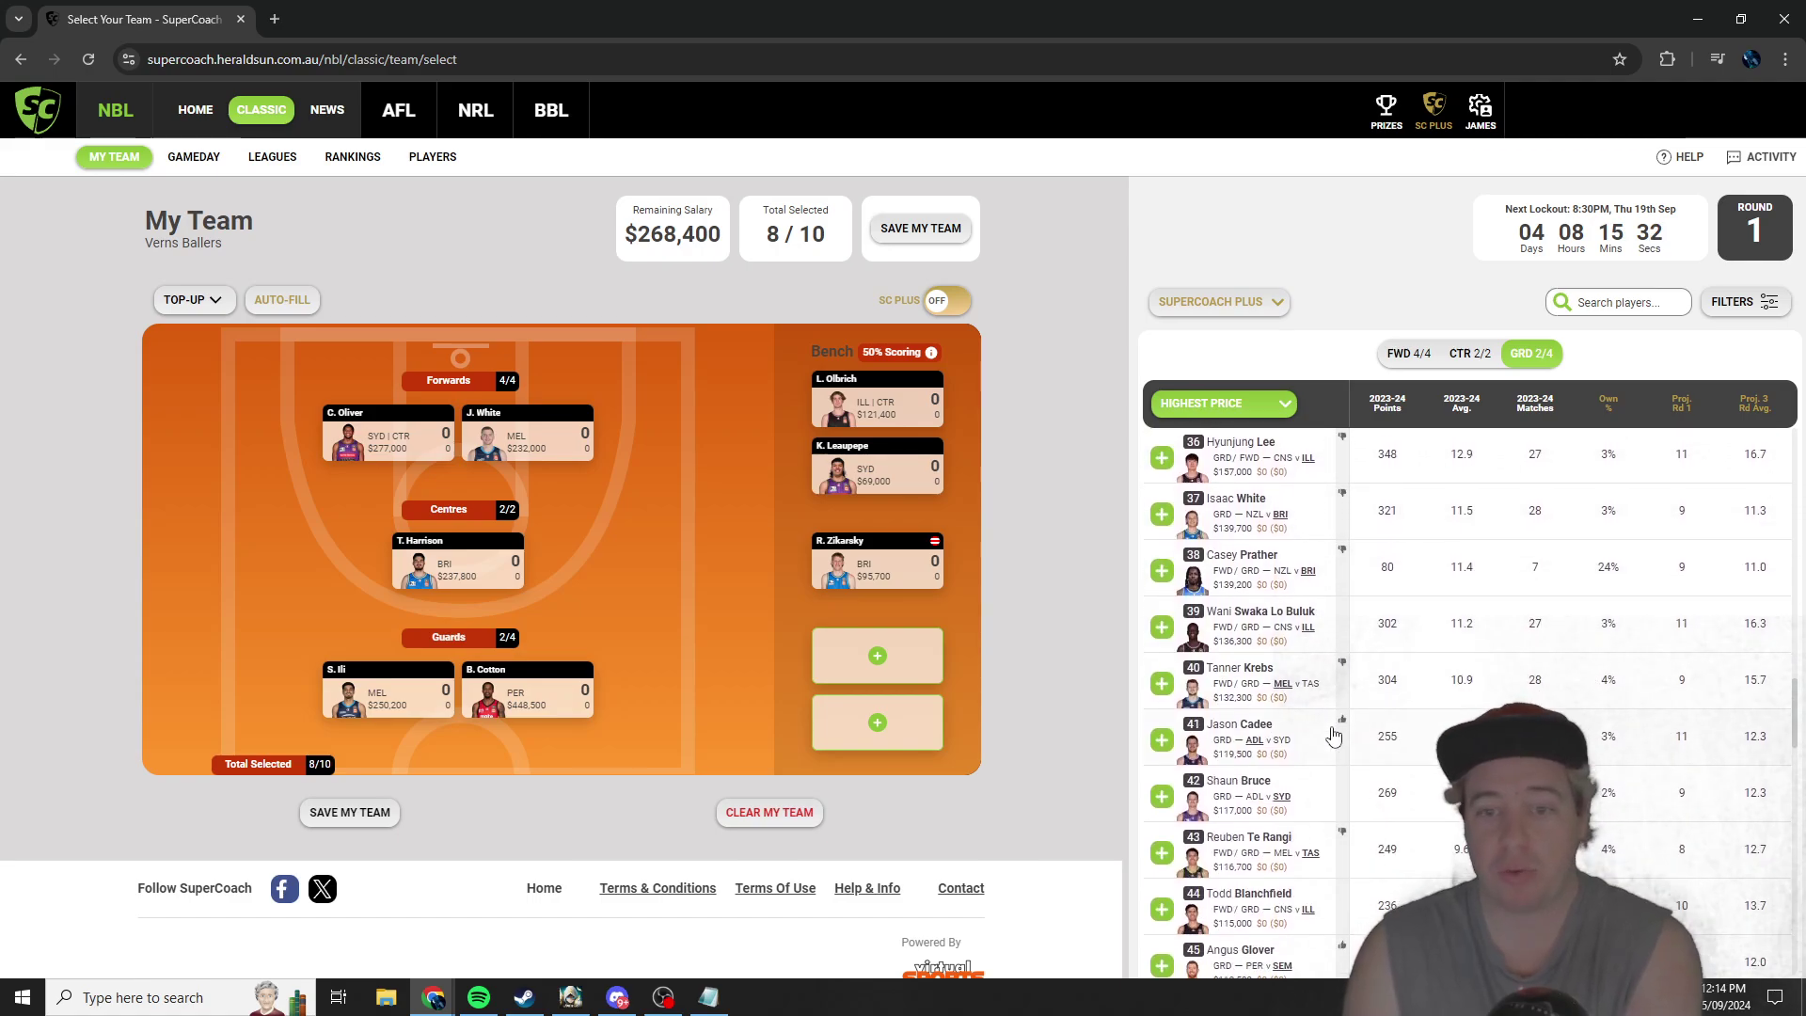
scroll(1334, 736, "down", 1)
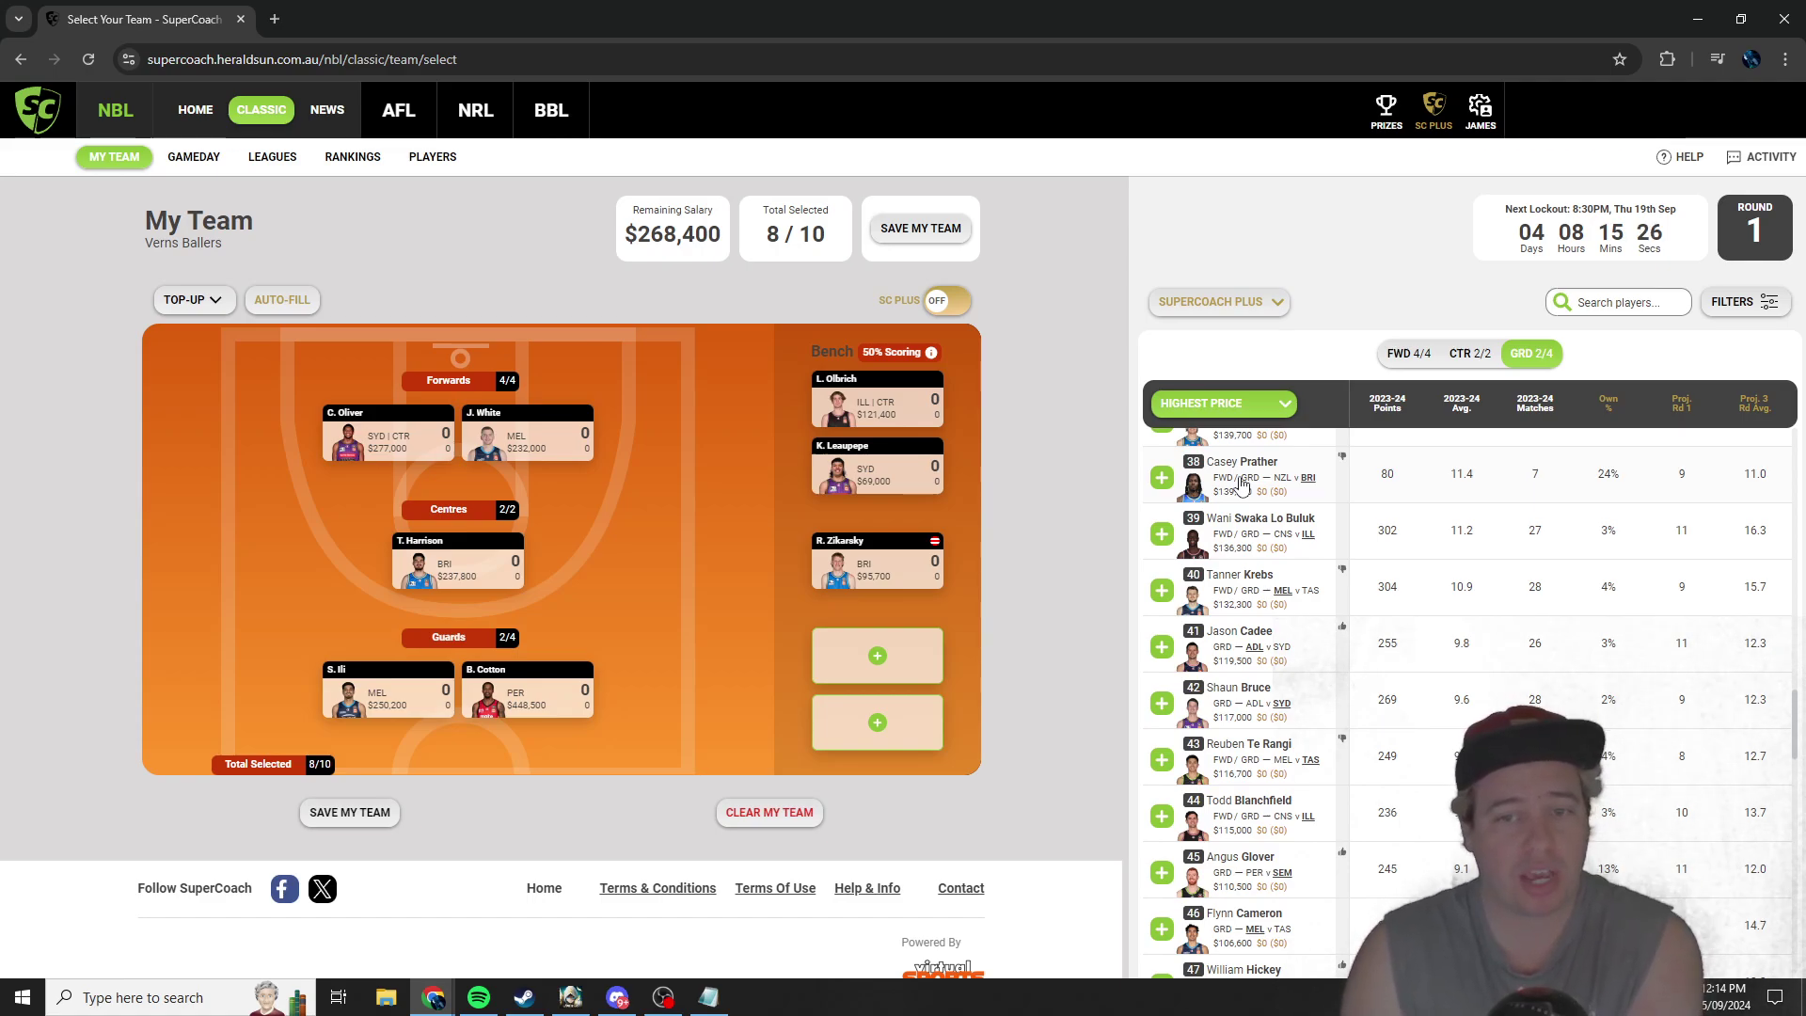
scroll(1263, 547, "down", 2)
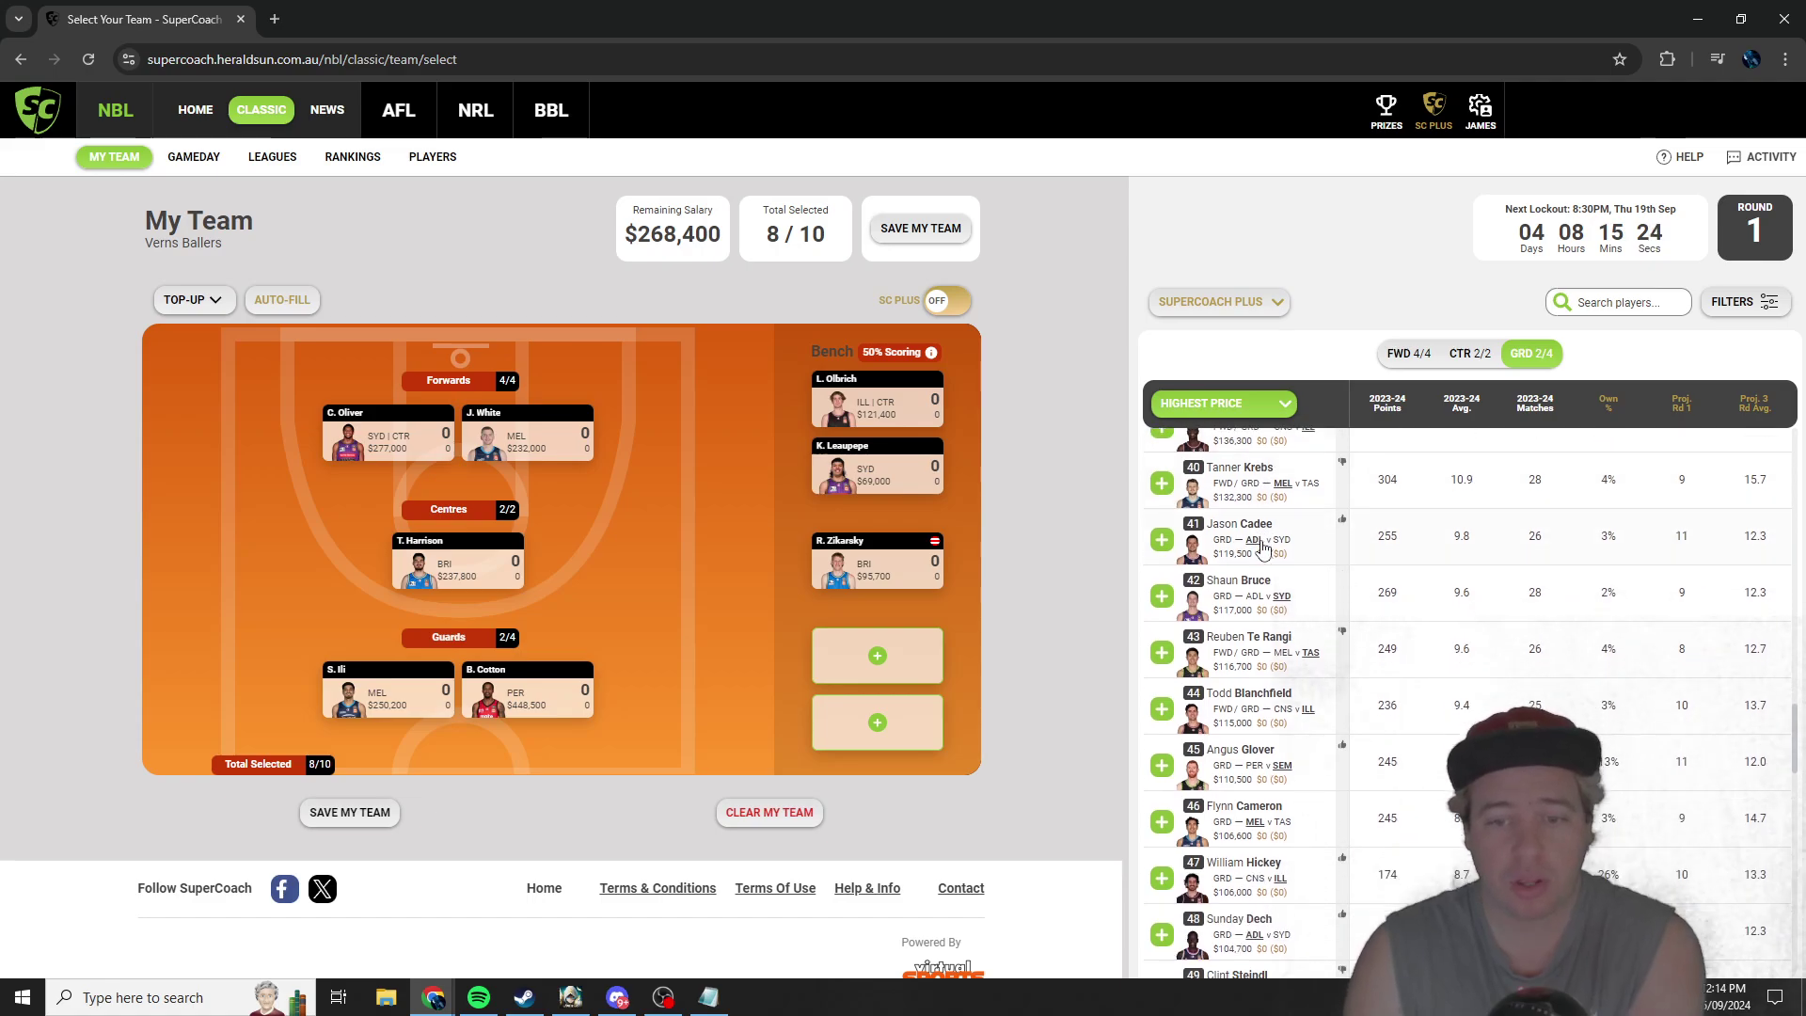
scroll(1262, 547, "down", 3)
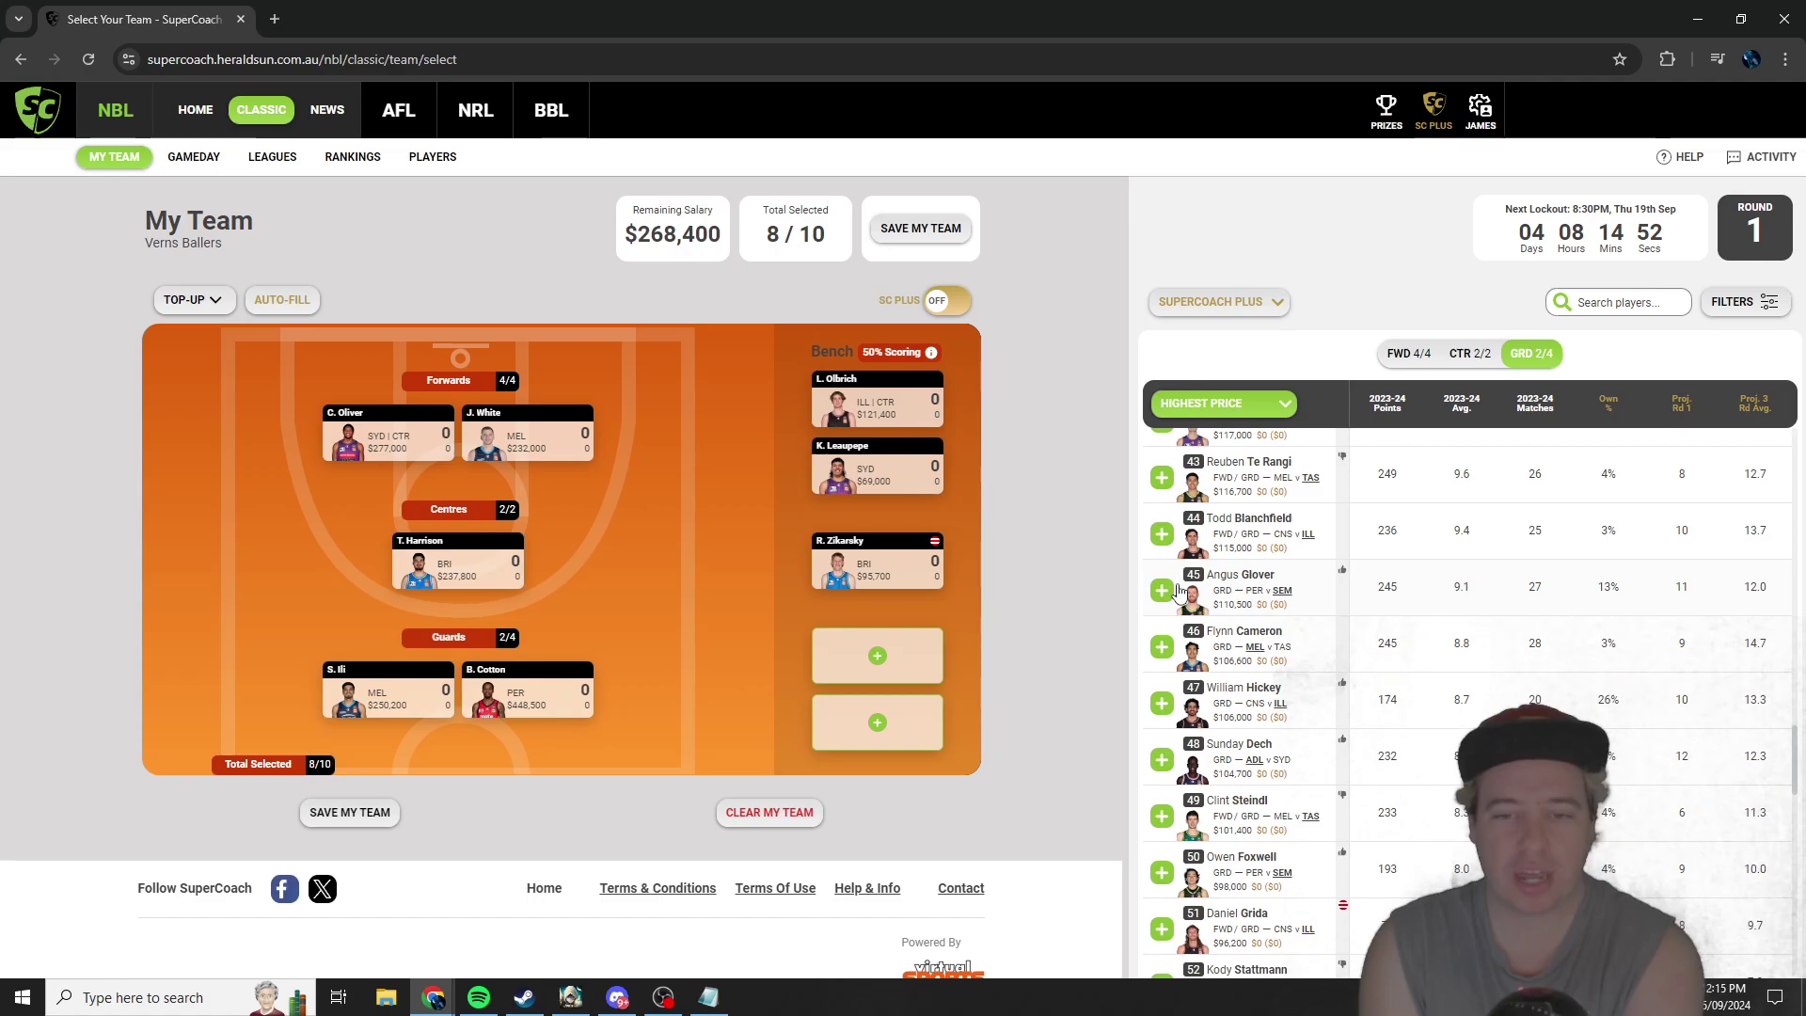
scroll(1214, 602, "down", 2)
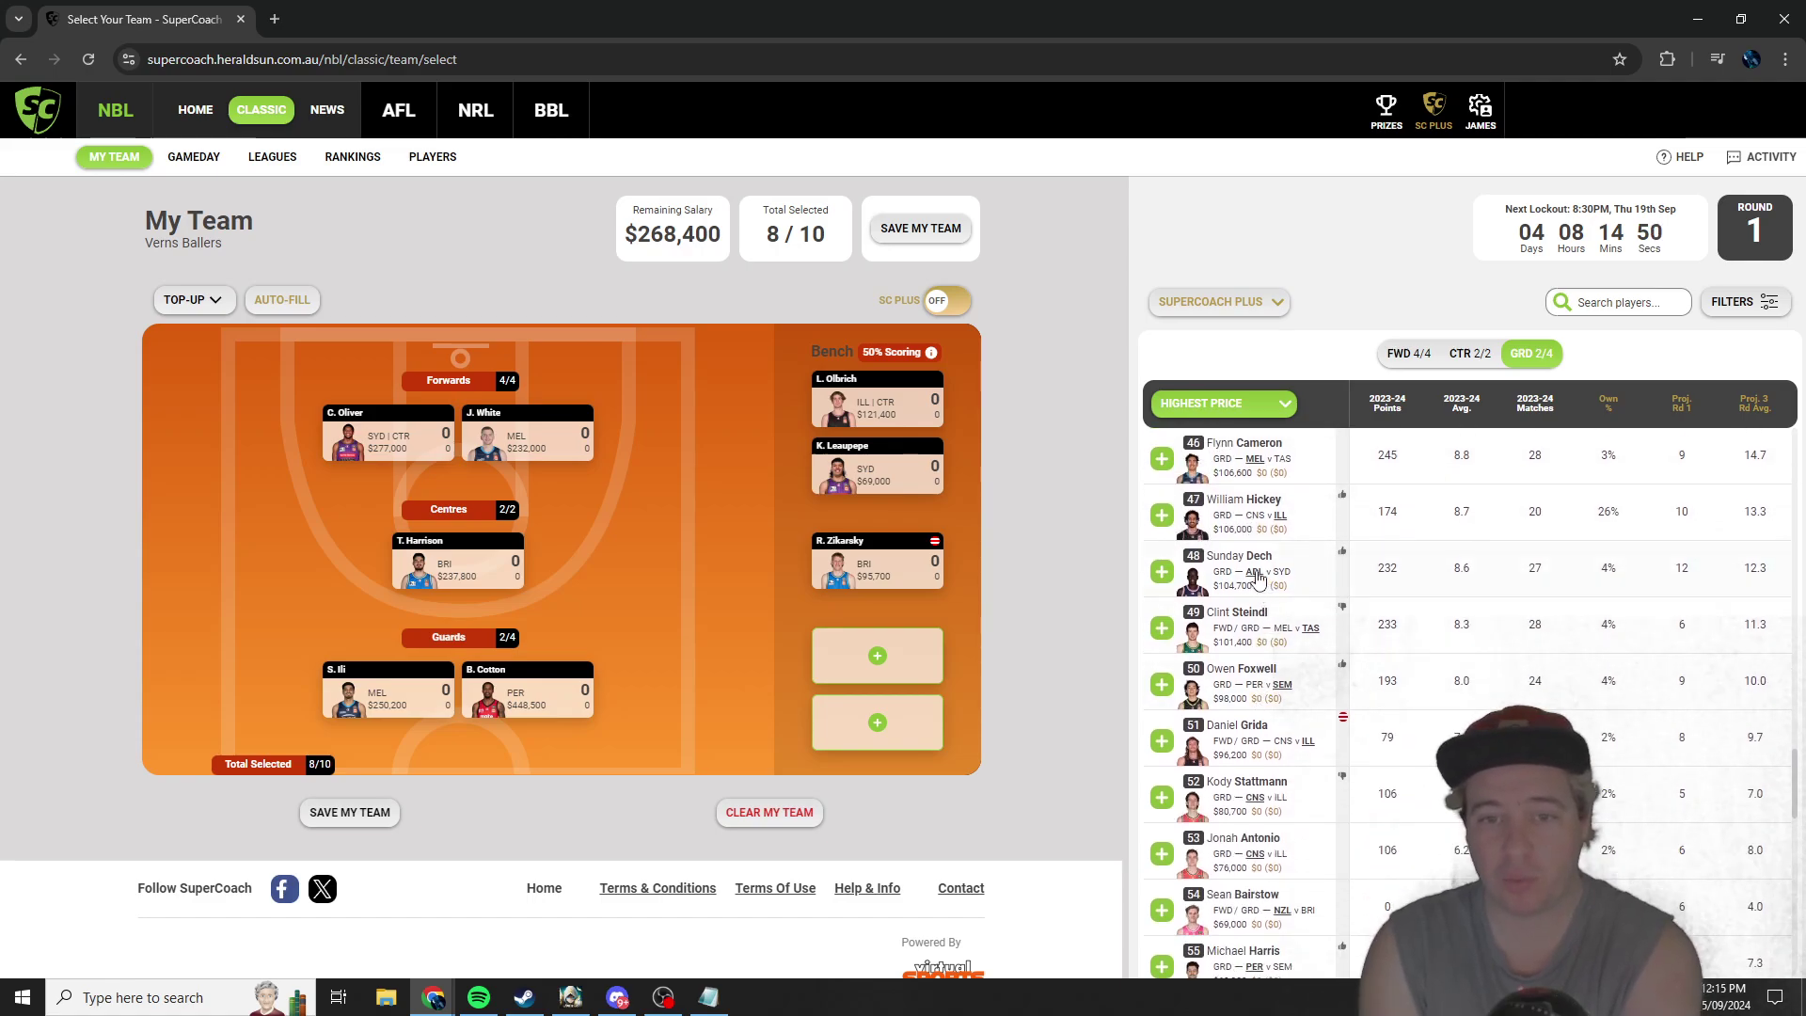
scroll(1187, 524, "up", 1)
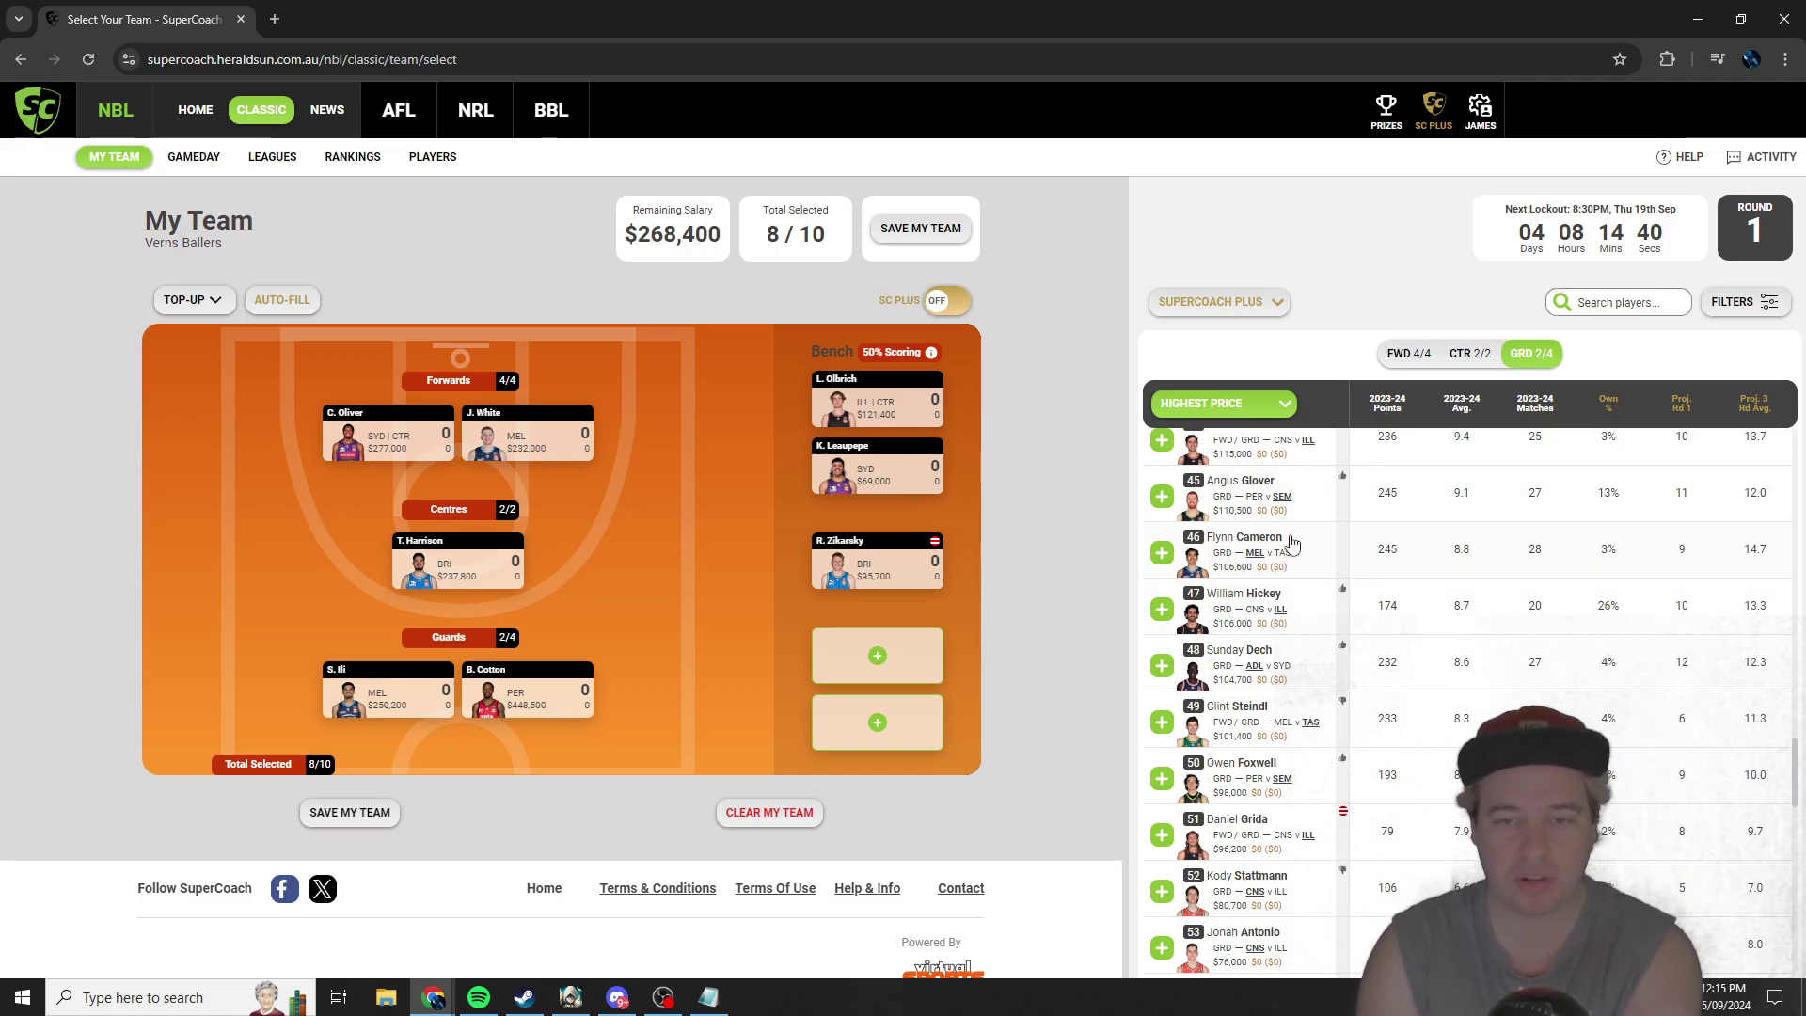
scroll(1292, 543, "down", 5)
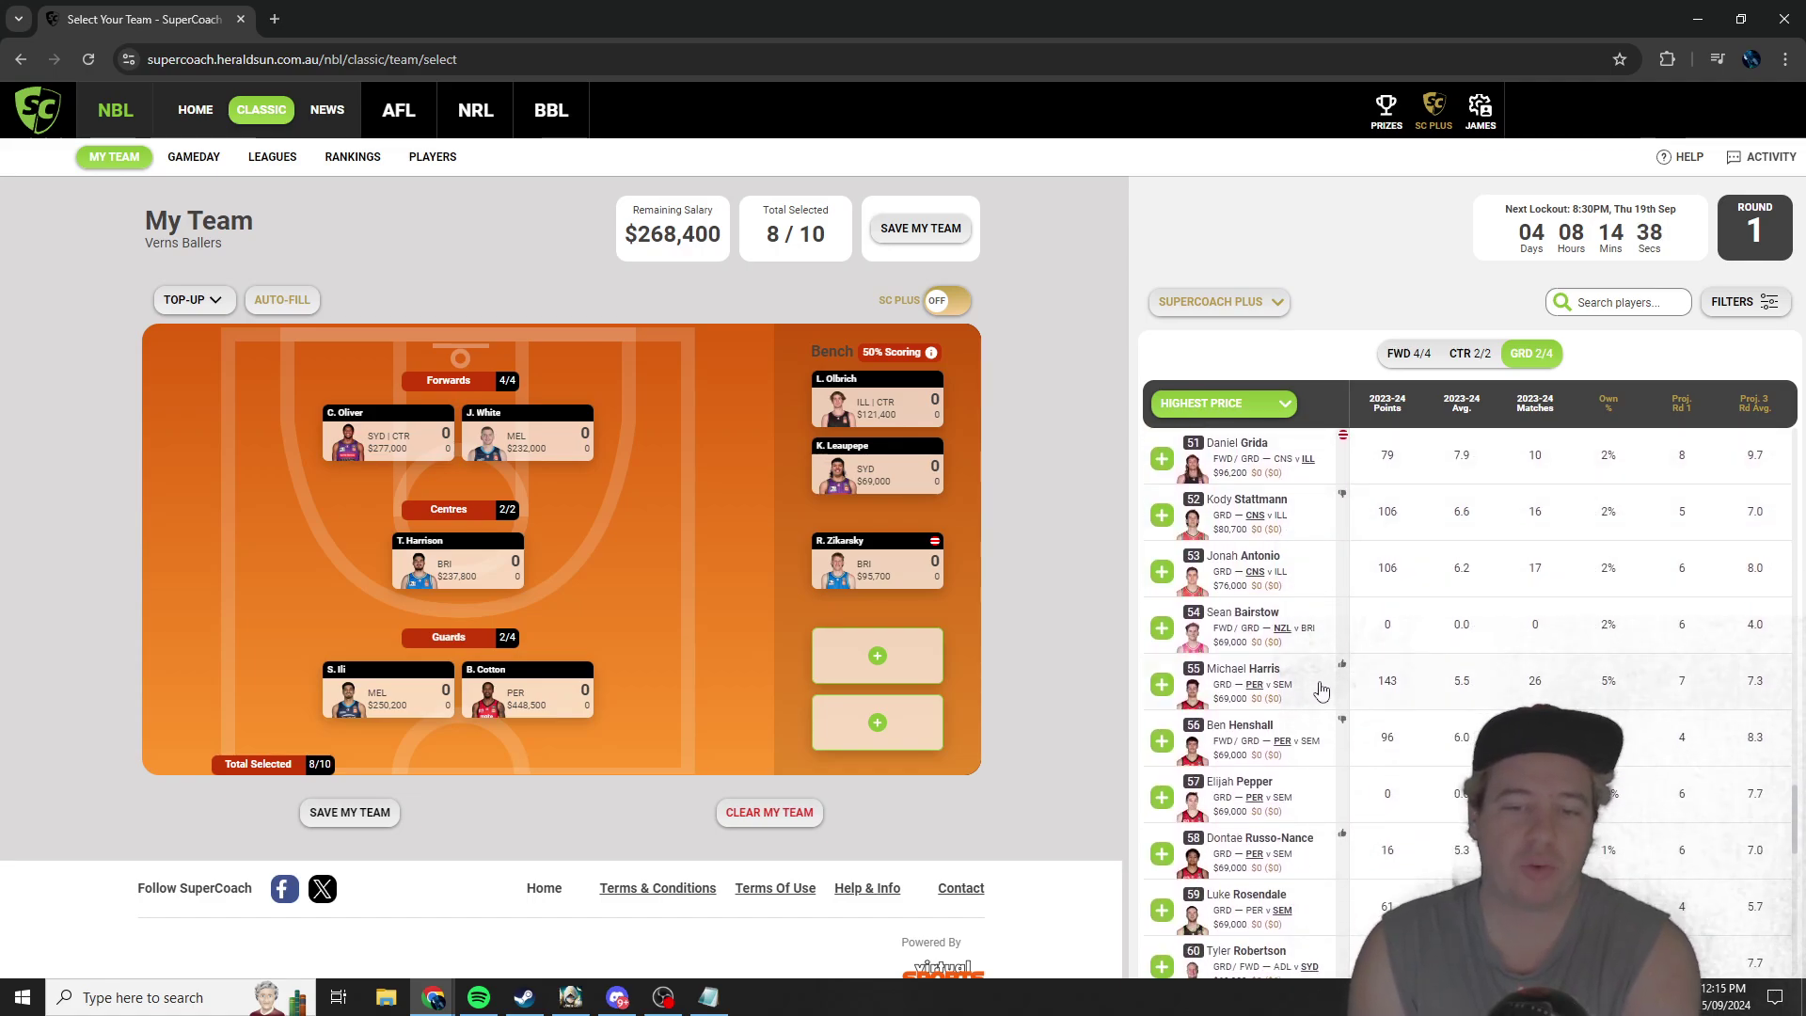
Step: Fill the two guard bench spots with William Hickey and Angus Glover
scroll(1281, 668, "up", 2)
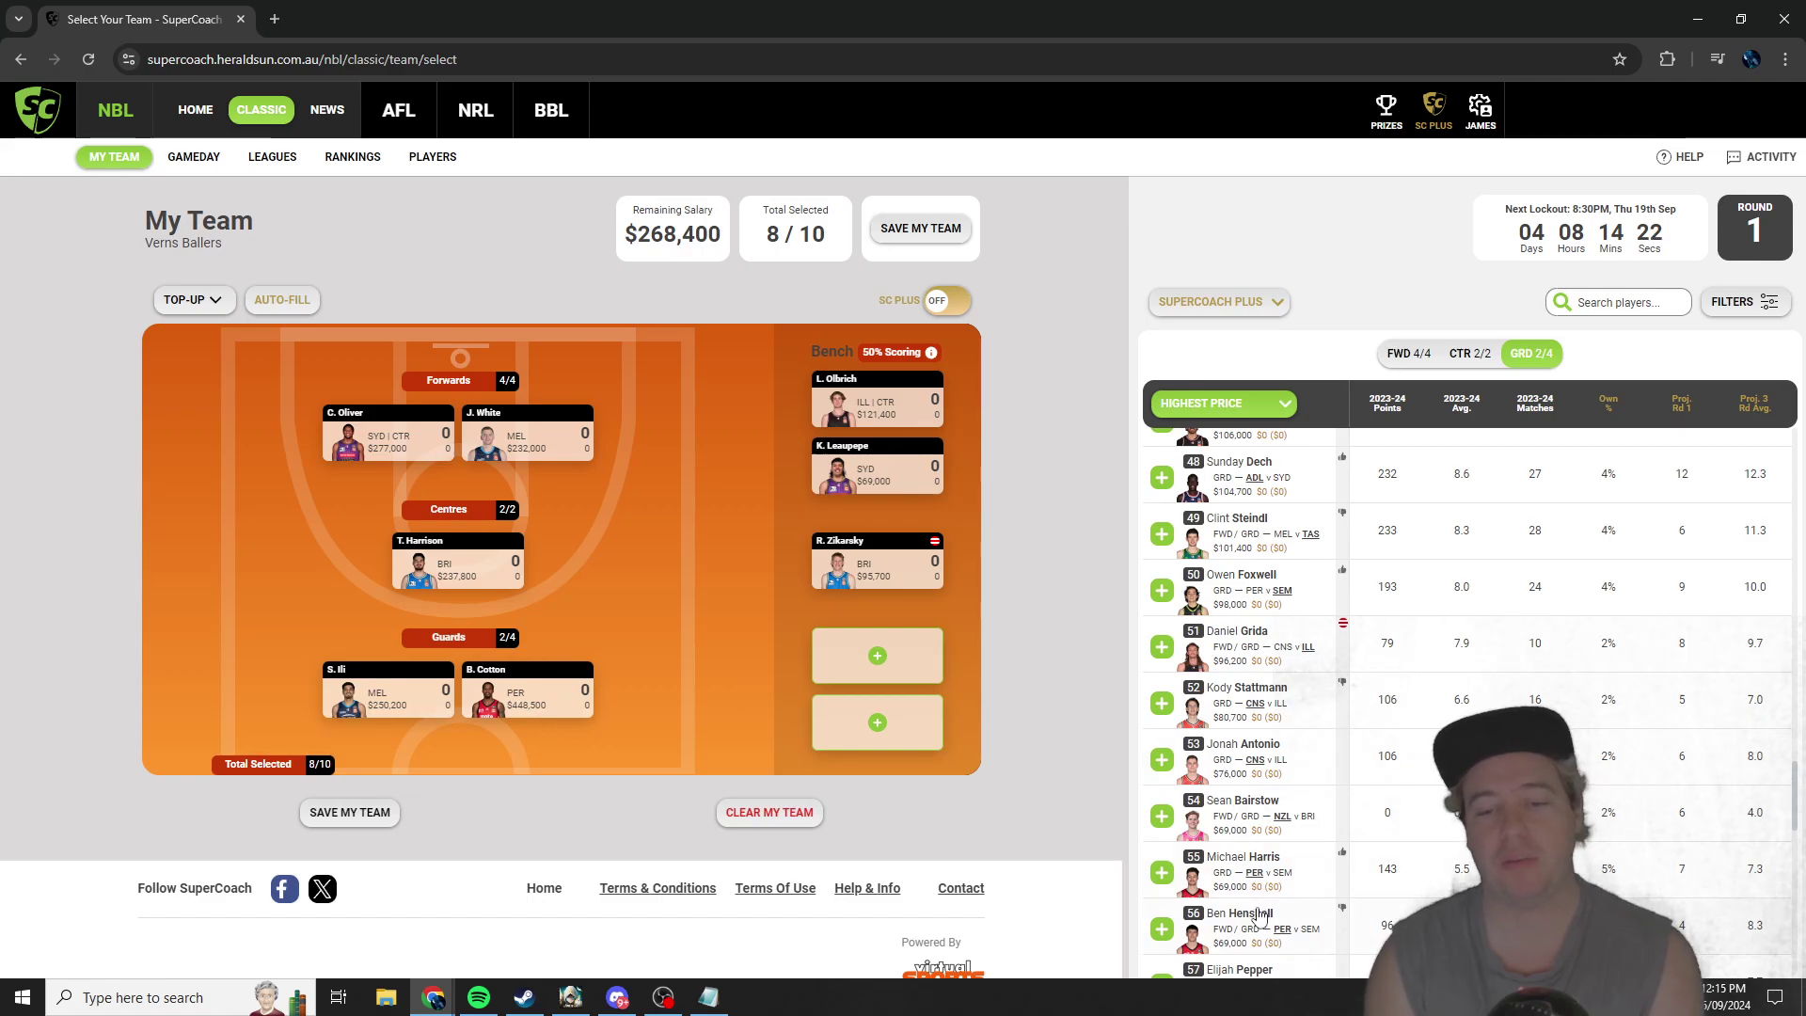
scroll(1260, 918, "up", 2)
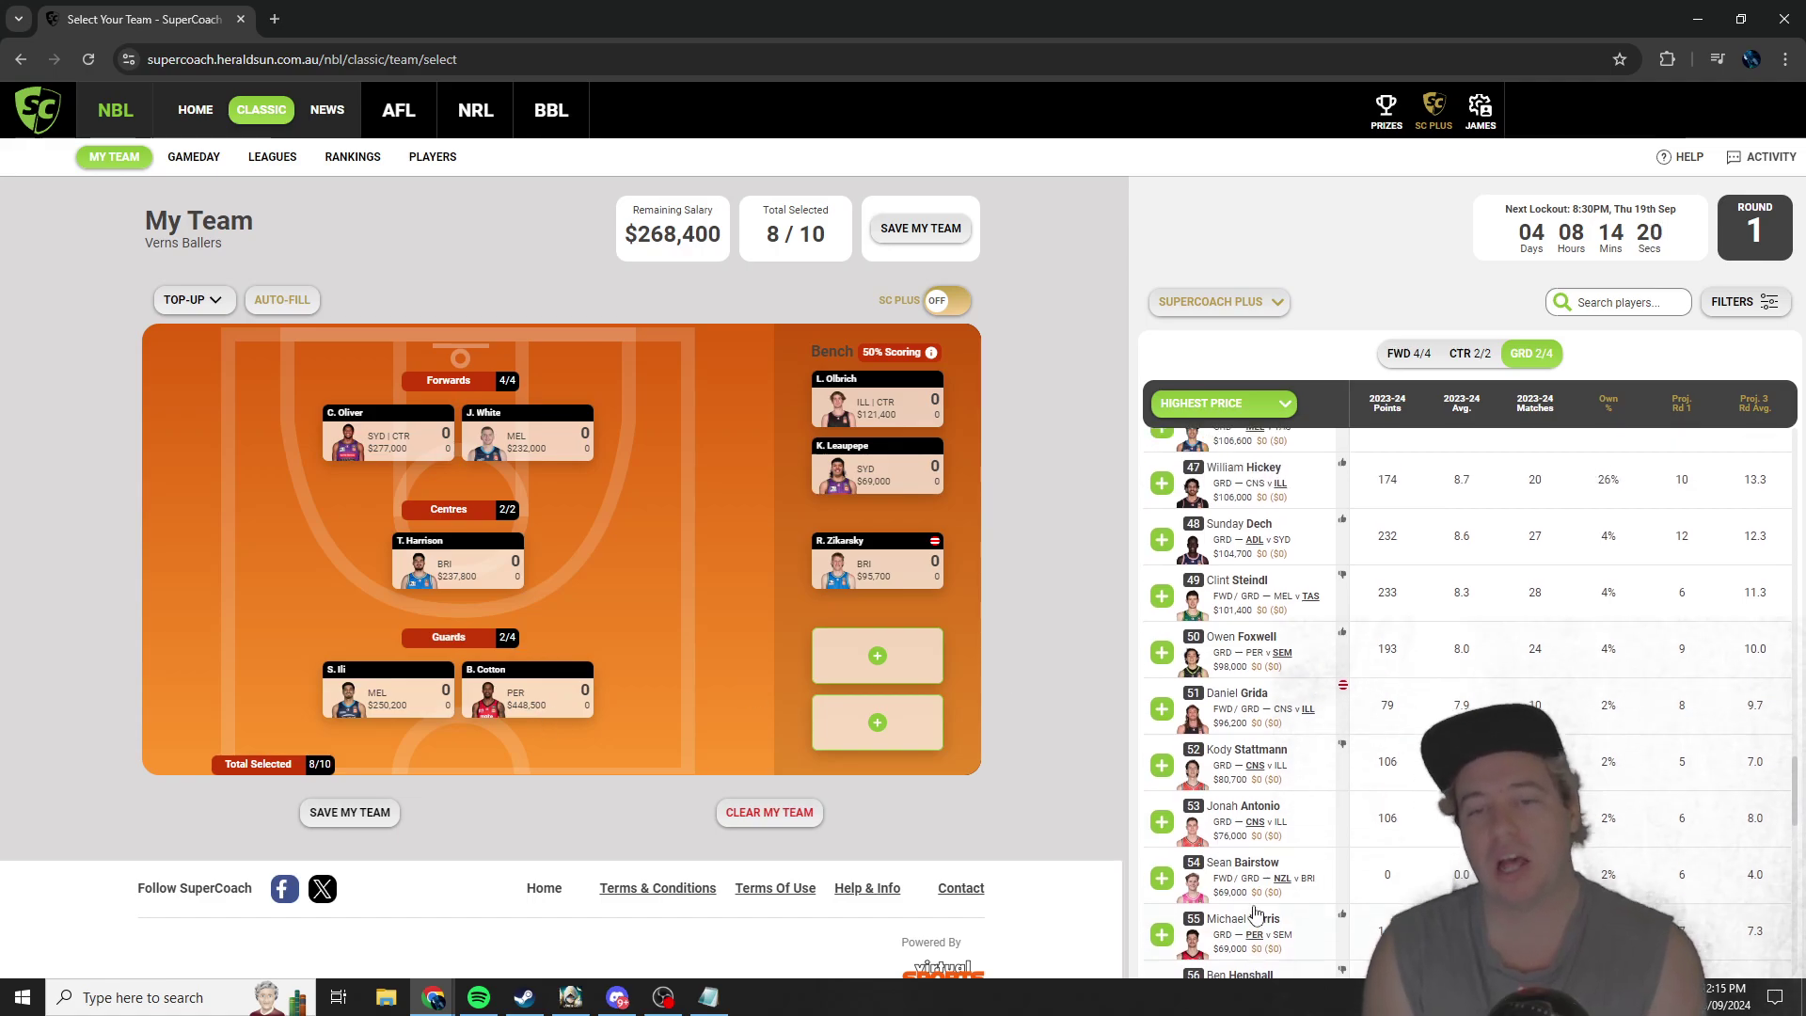
scroll(1284, 752, "up", 1)
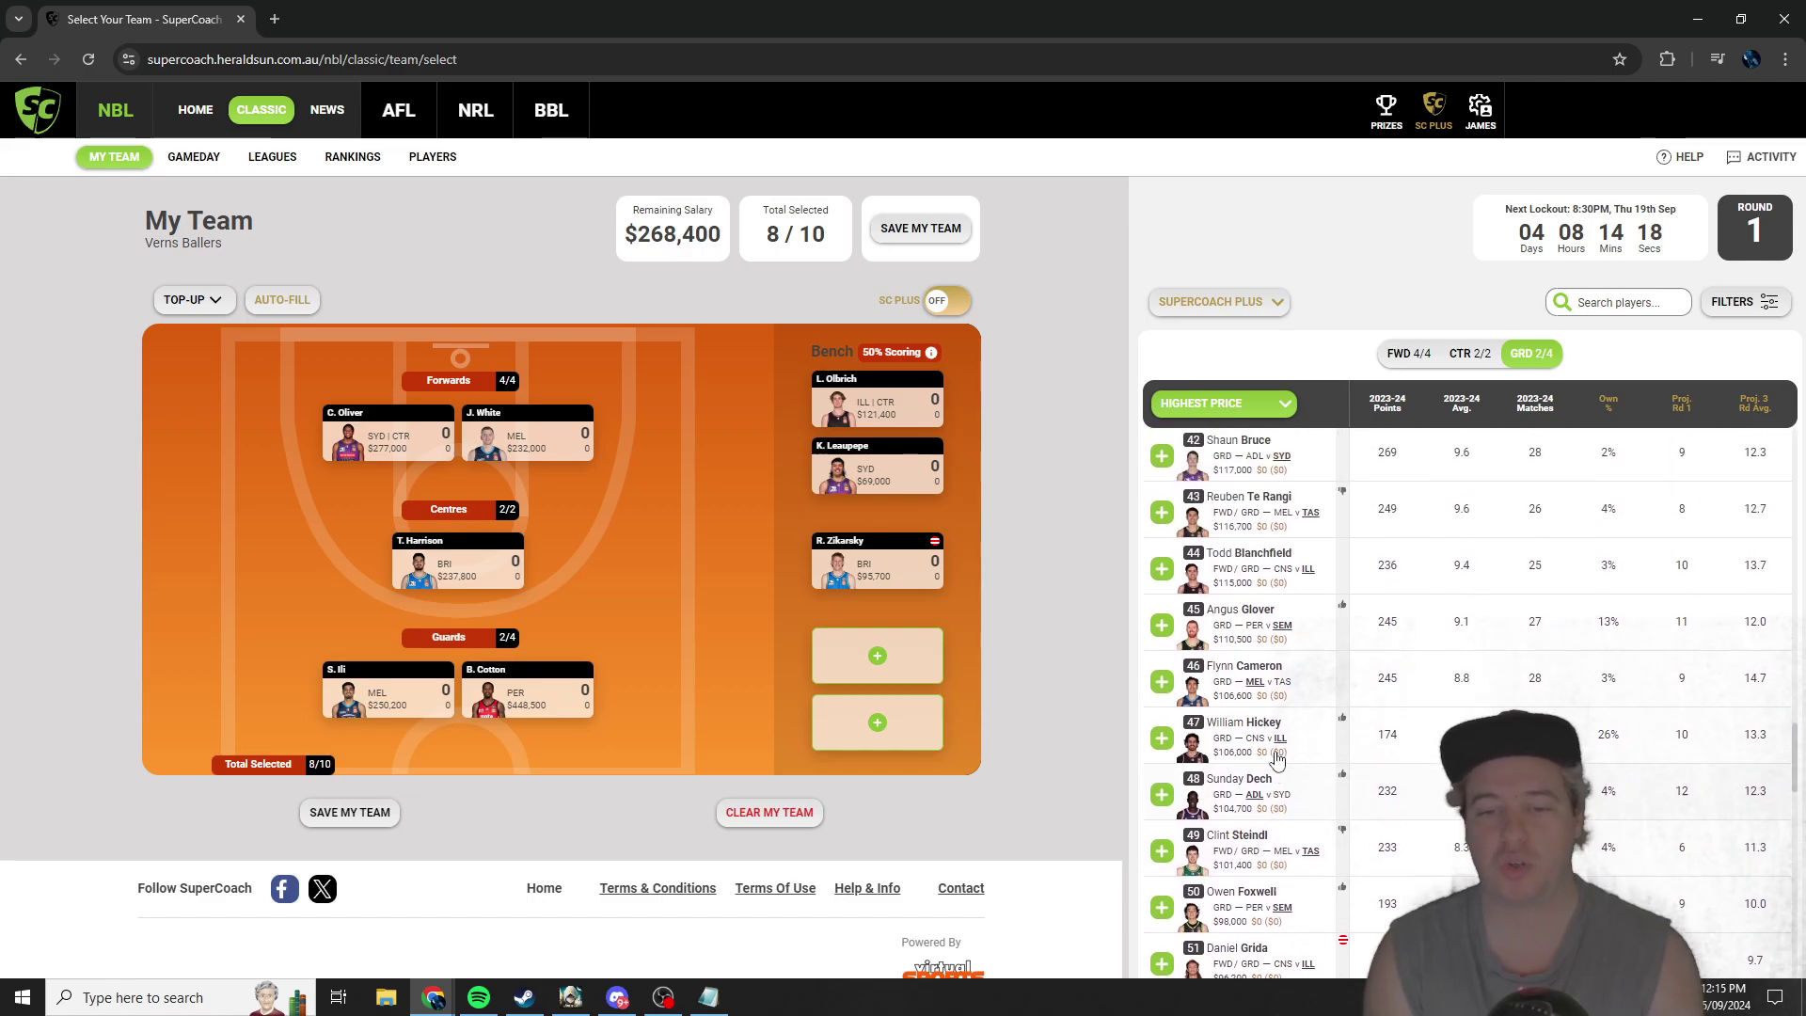
scroll(1281, 757, "up", 1)
left_click(1162, 796)
left_click(1162, 684)
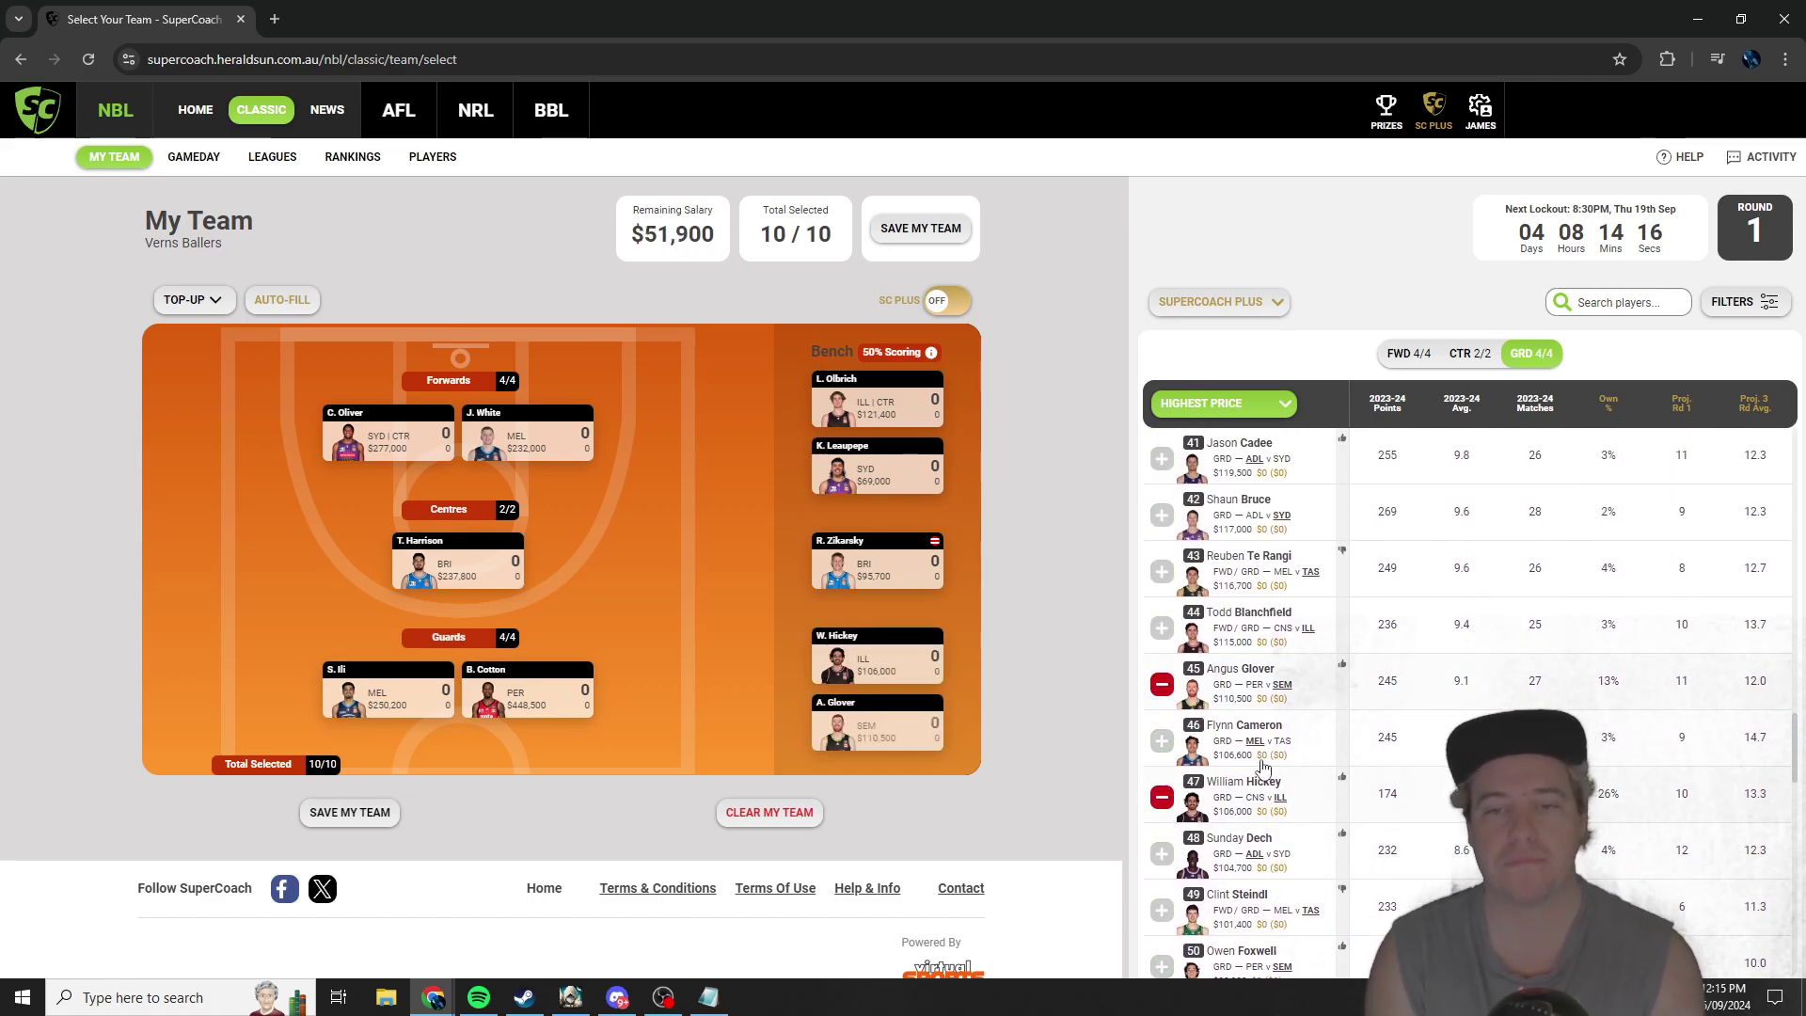
scroll(1336, 752, "up", 1)
mouse_move(1363, 795)
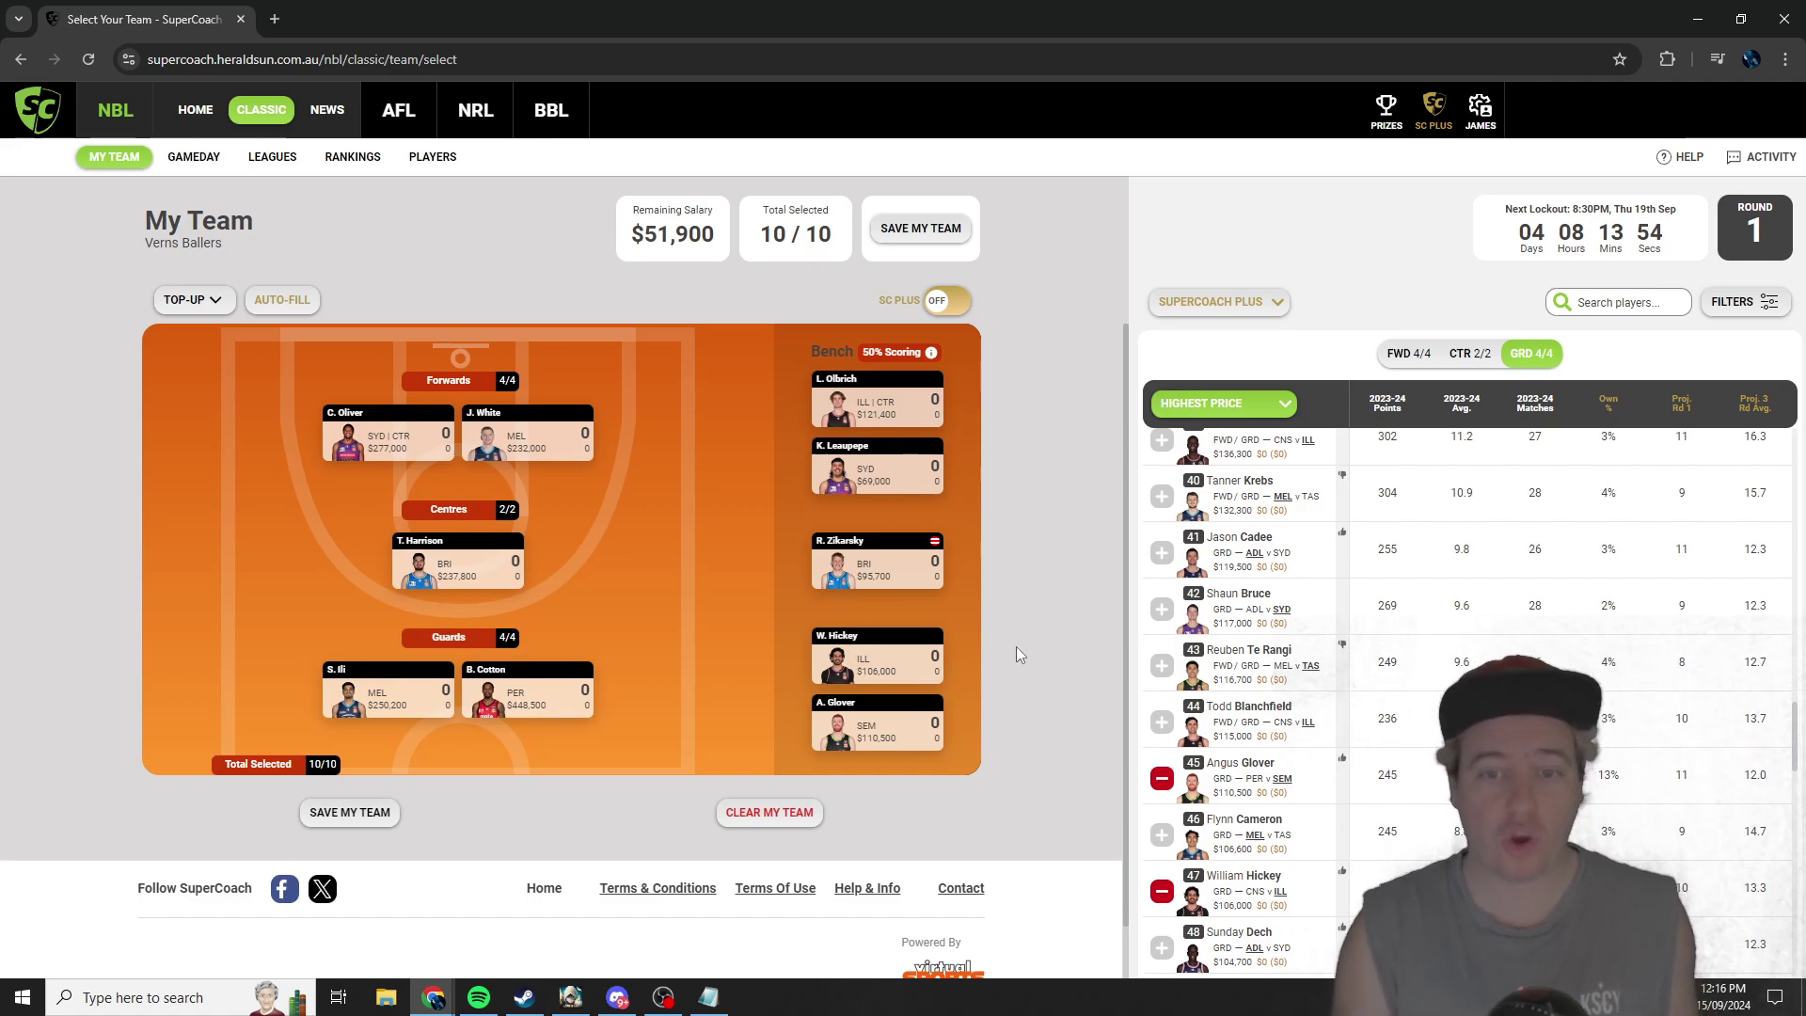
scroll(1322, 746, "up", 2)
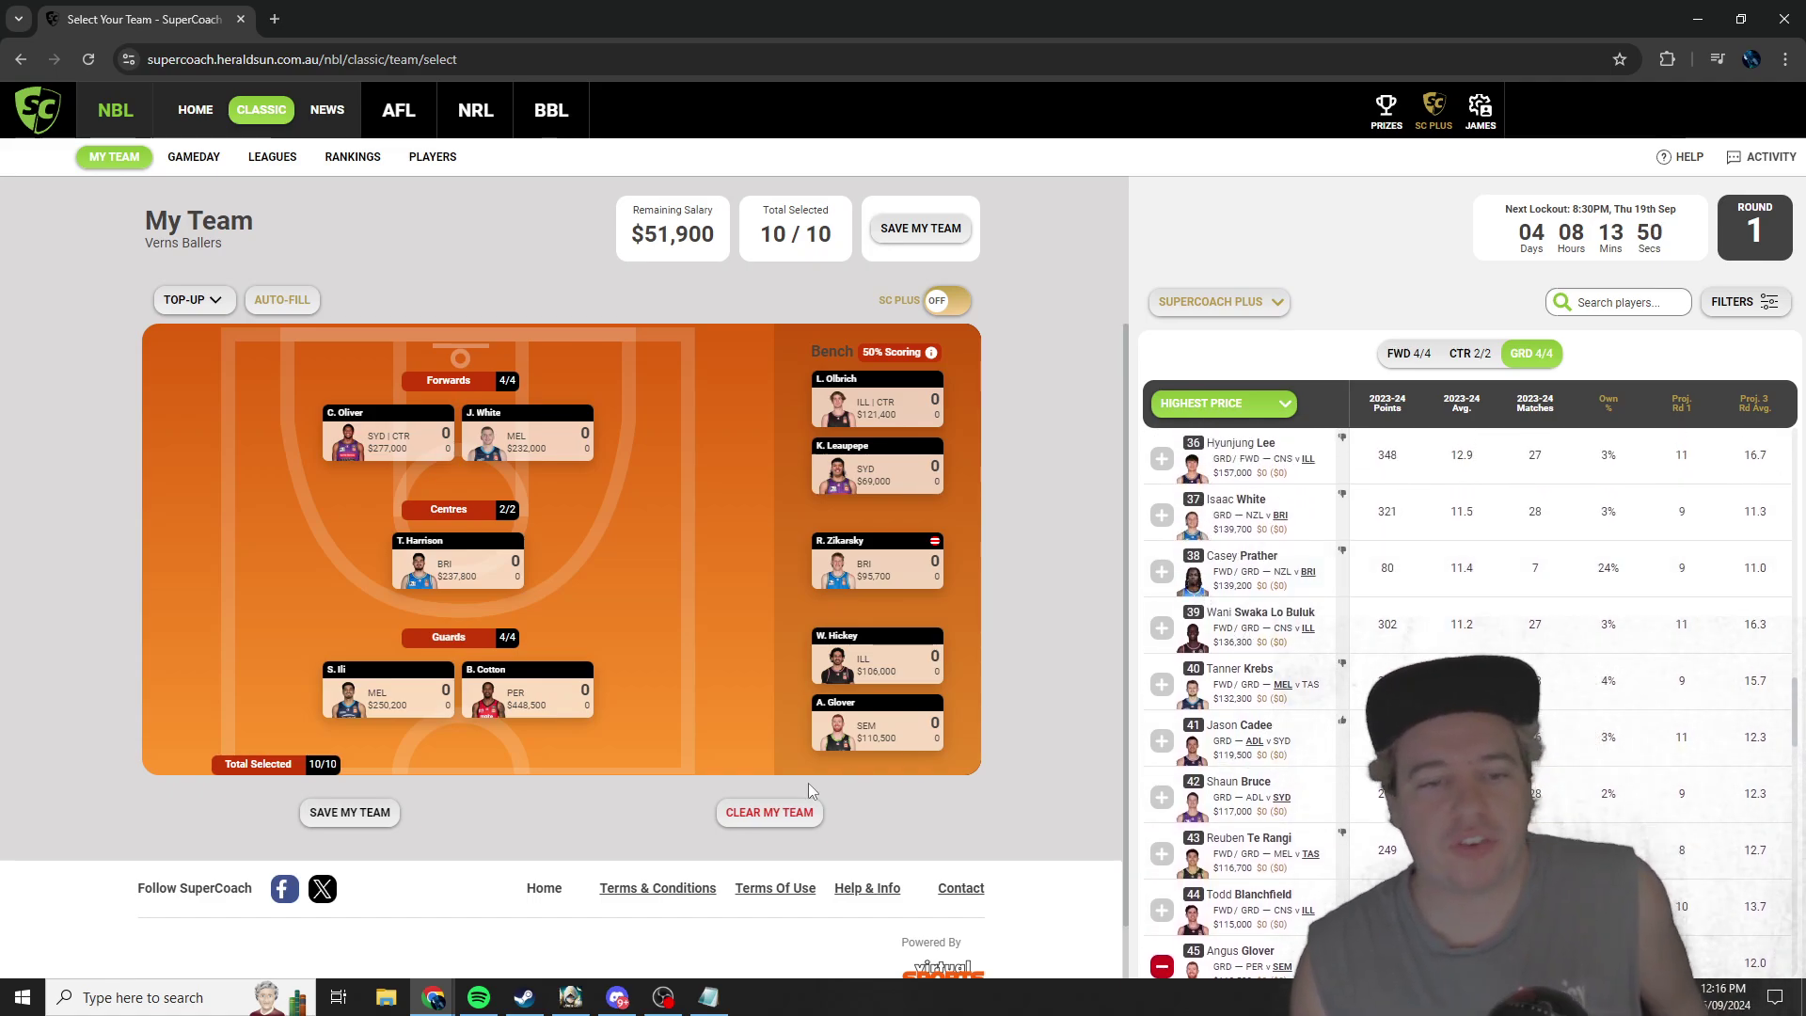
mouse_move(920, 689)
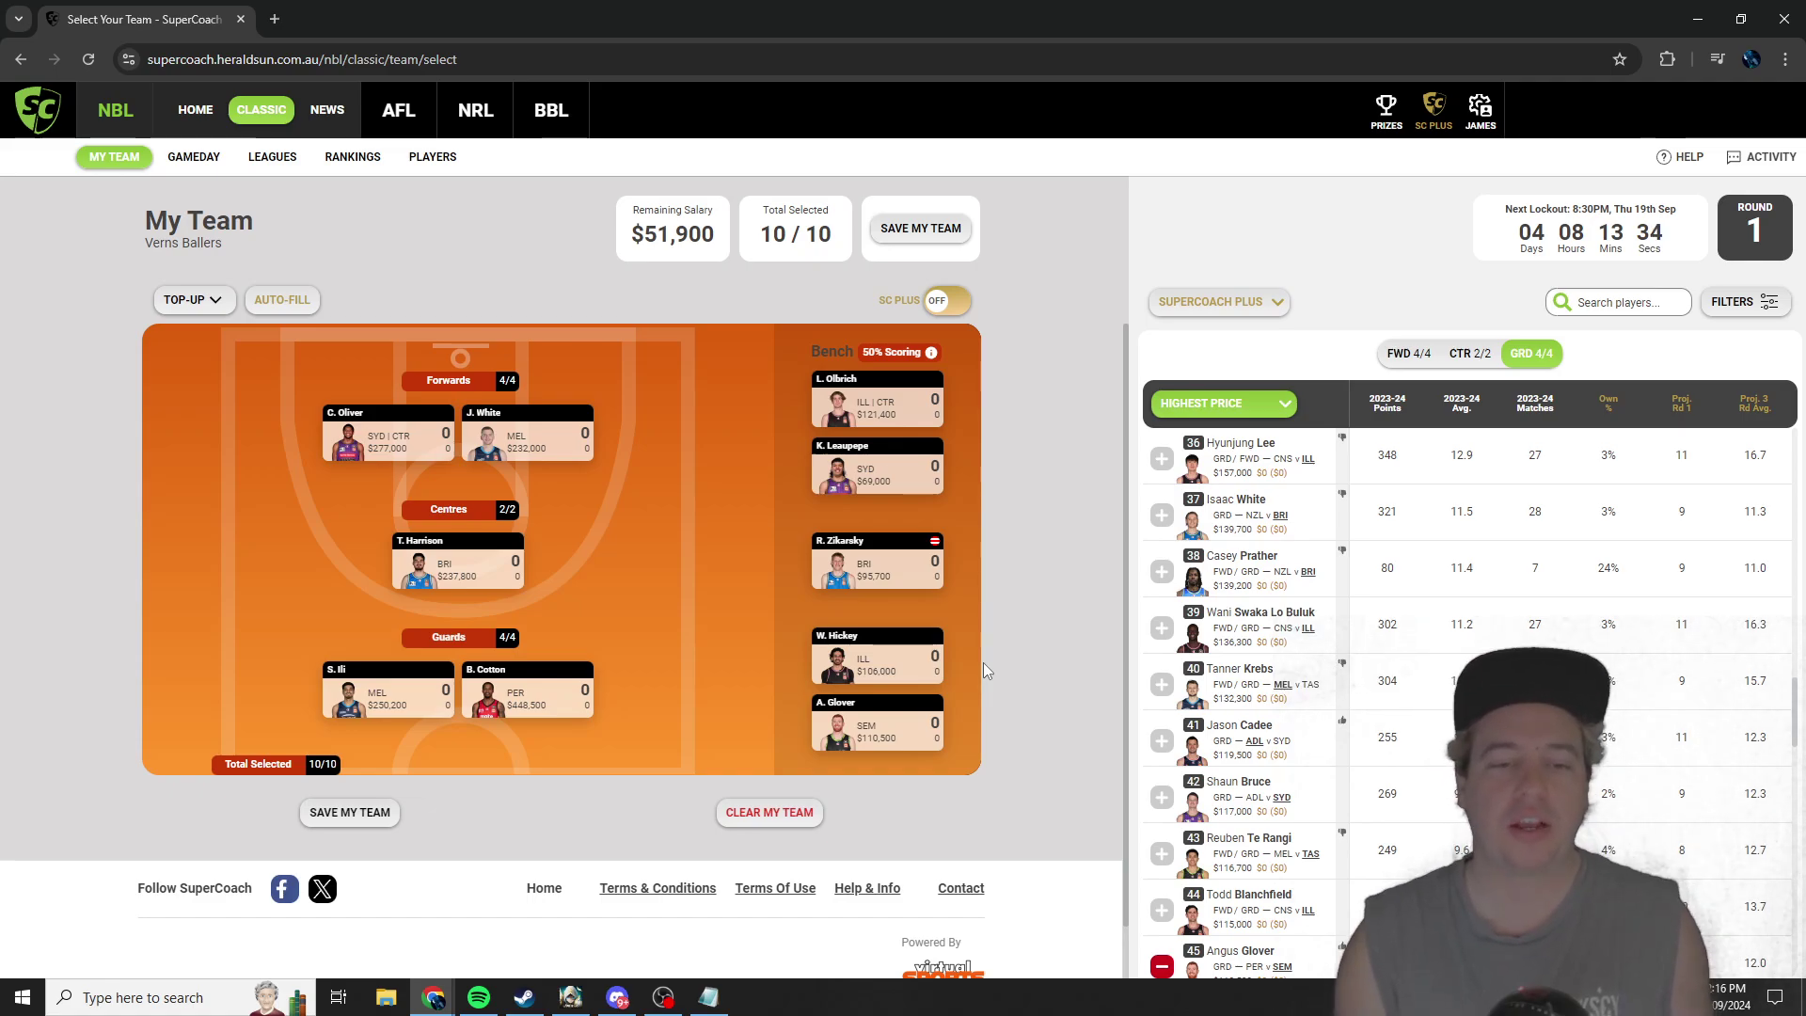
mouse_move(901, 734)
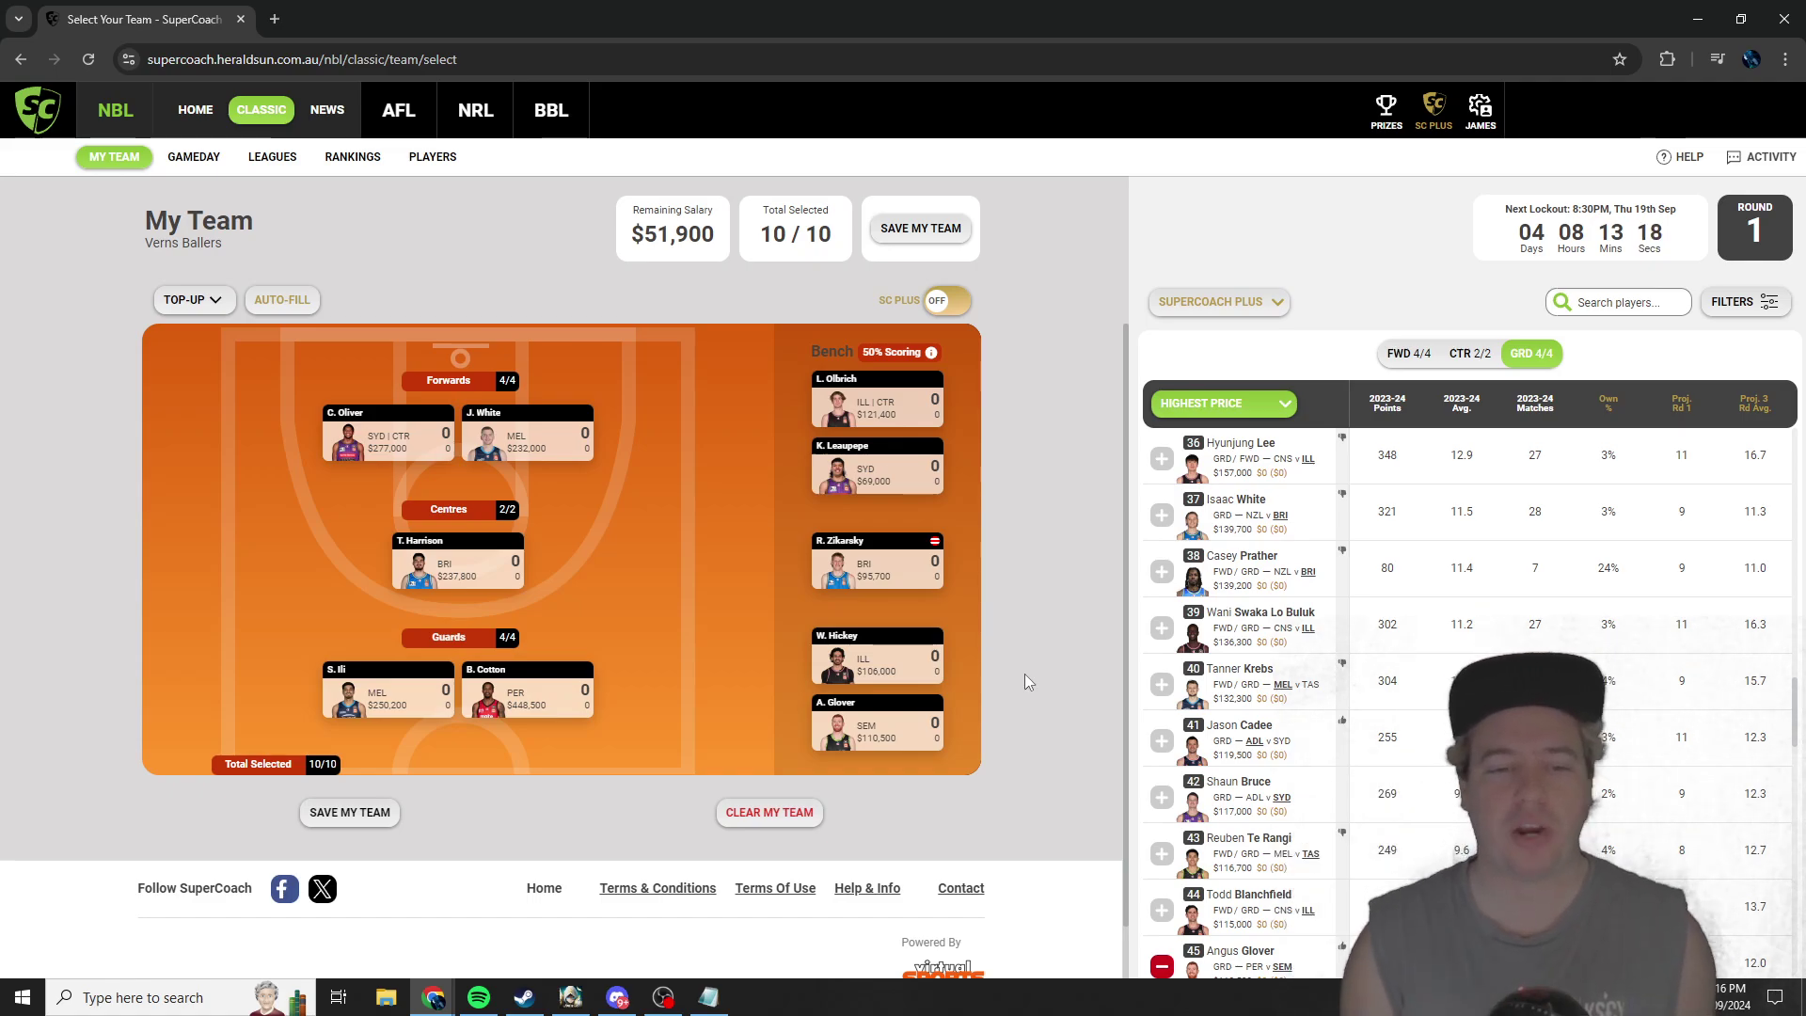
mouse_move(901, 656)
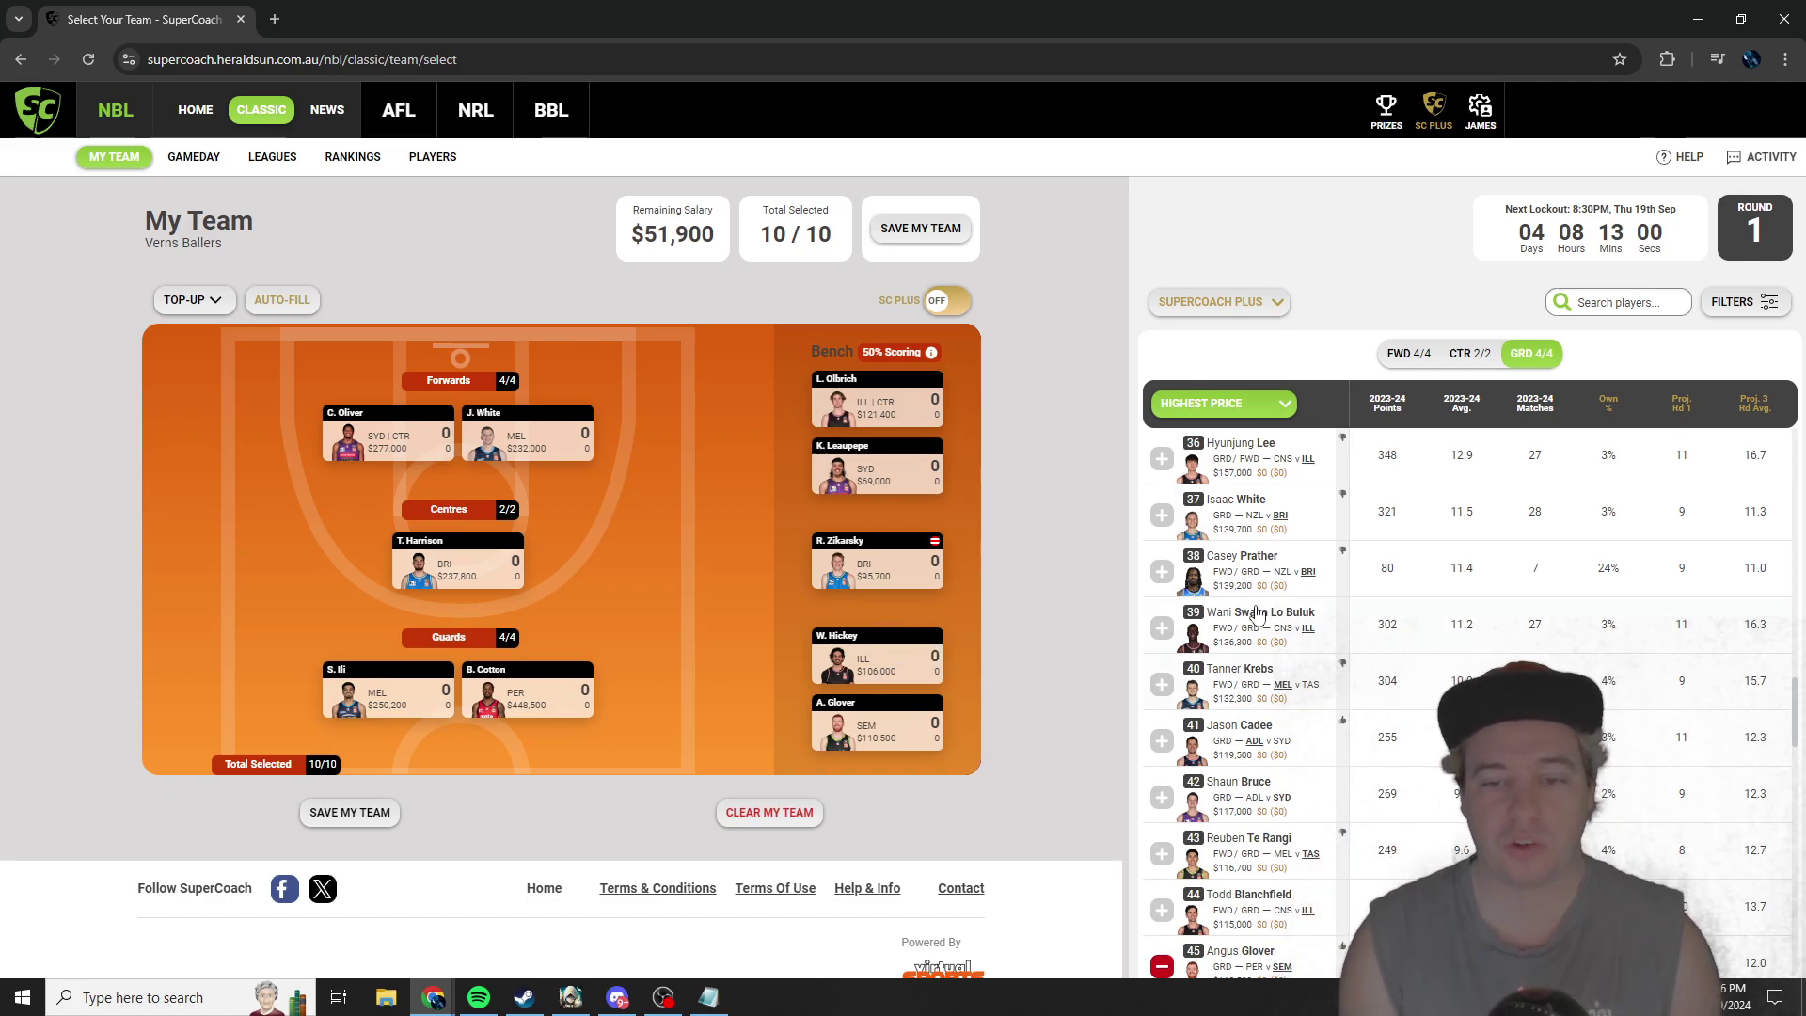
Step: Replace William Hickey on the guard bench with Casey Prather and save the team
scroll(1275, 632, "up", 5)
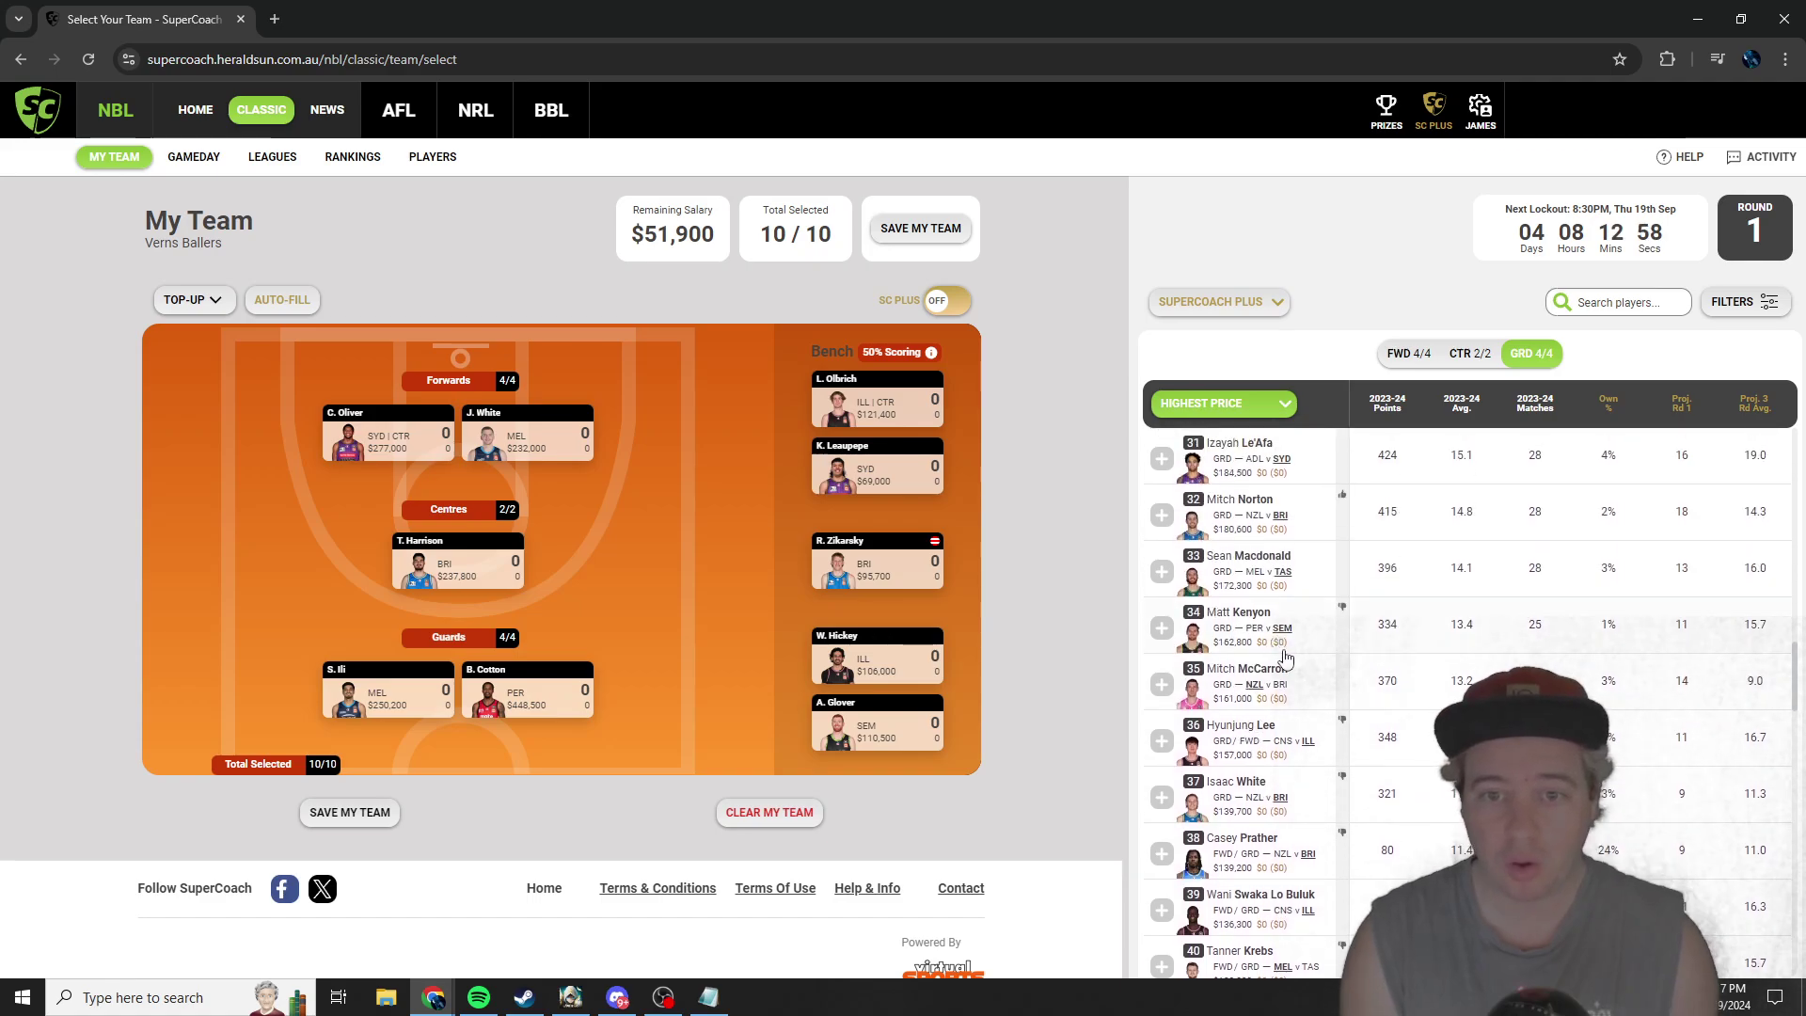
scroll(1284, 702, "up", 2)
scroll(1268, 783, "up", 2)
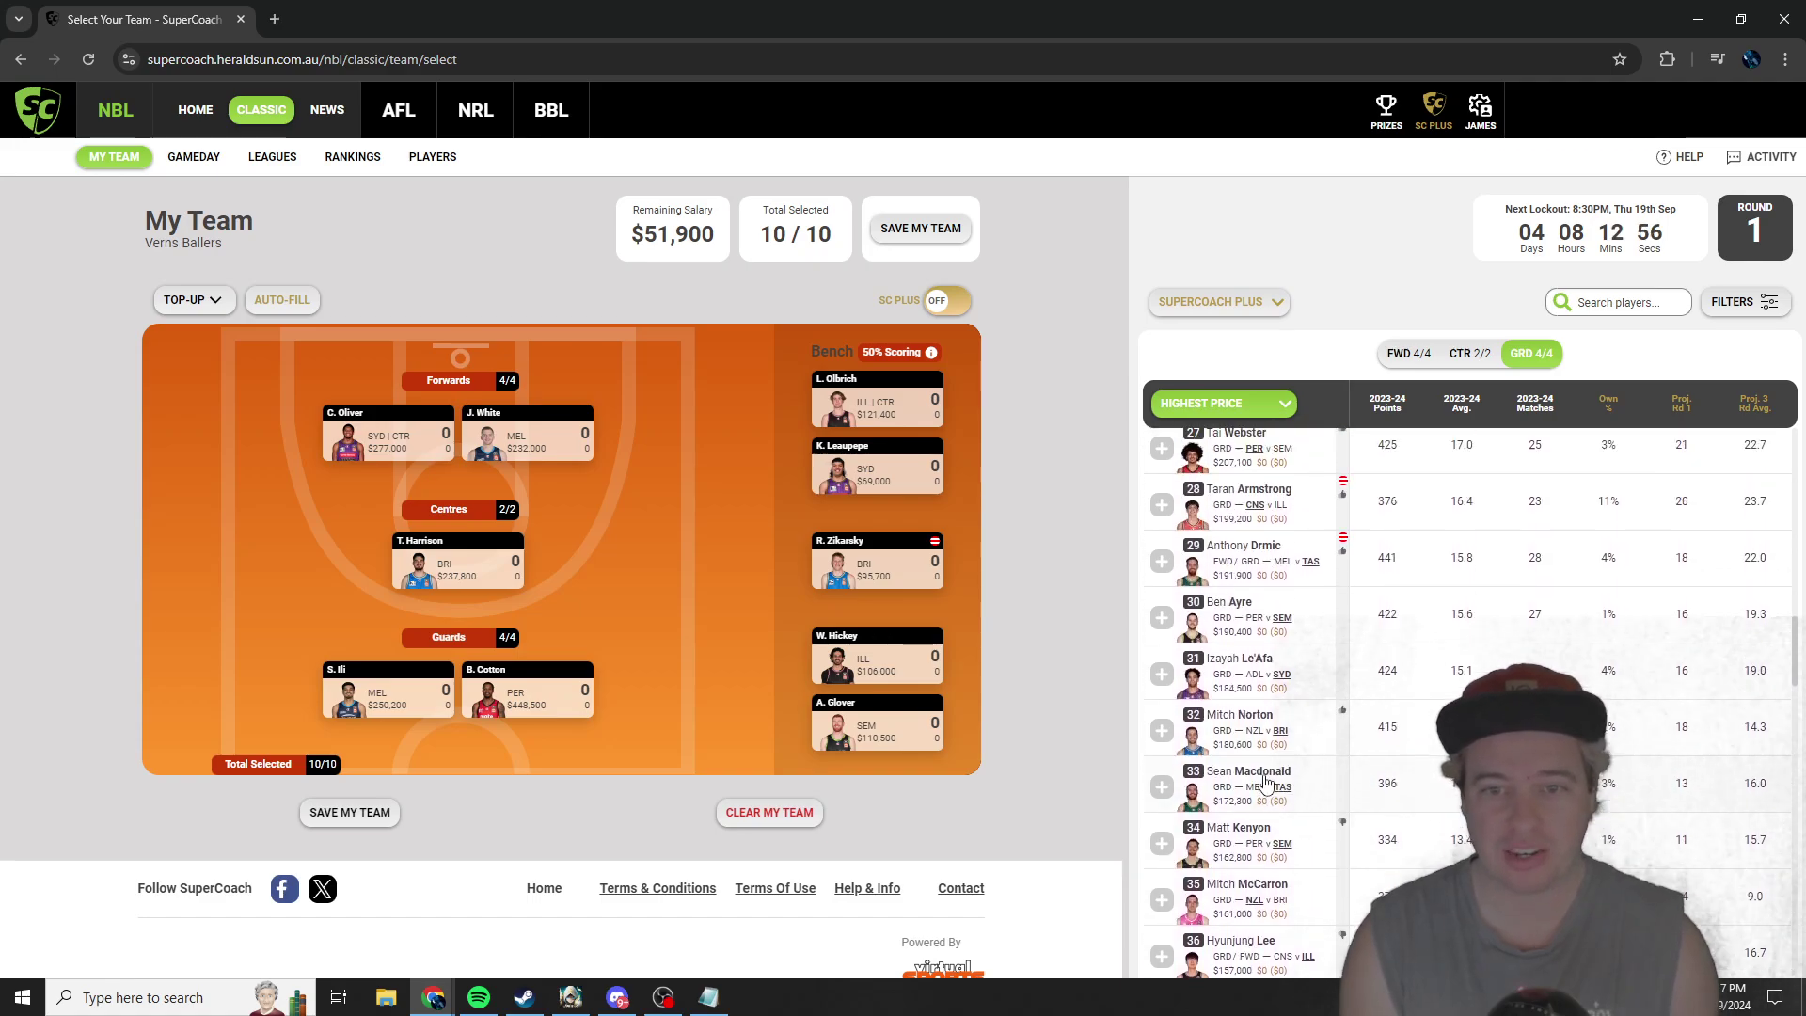
scroll(1268, 783, "down", 6)
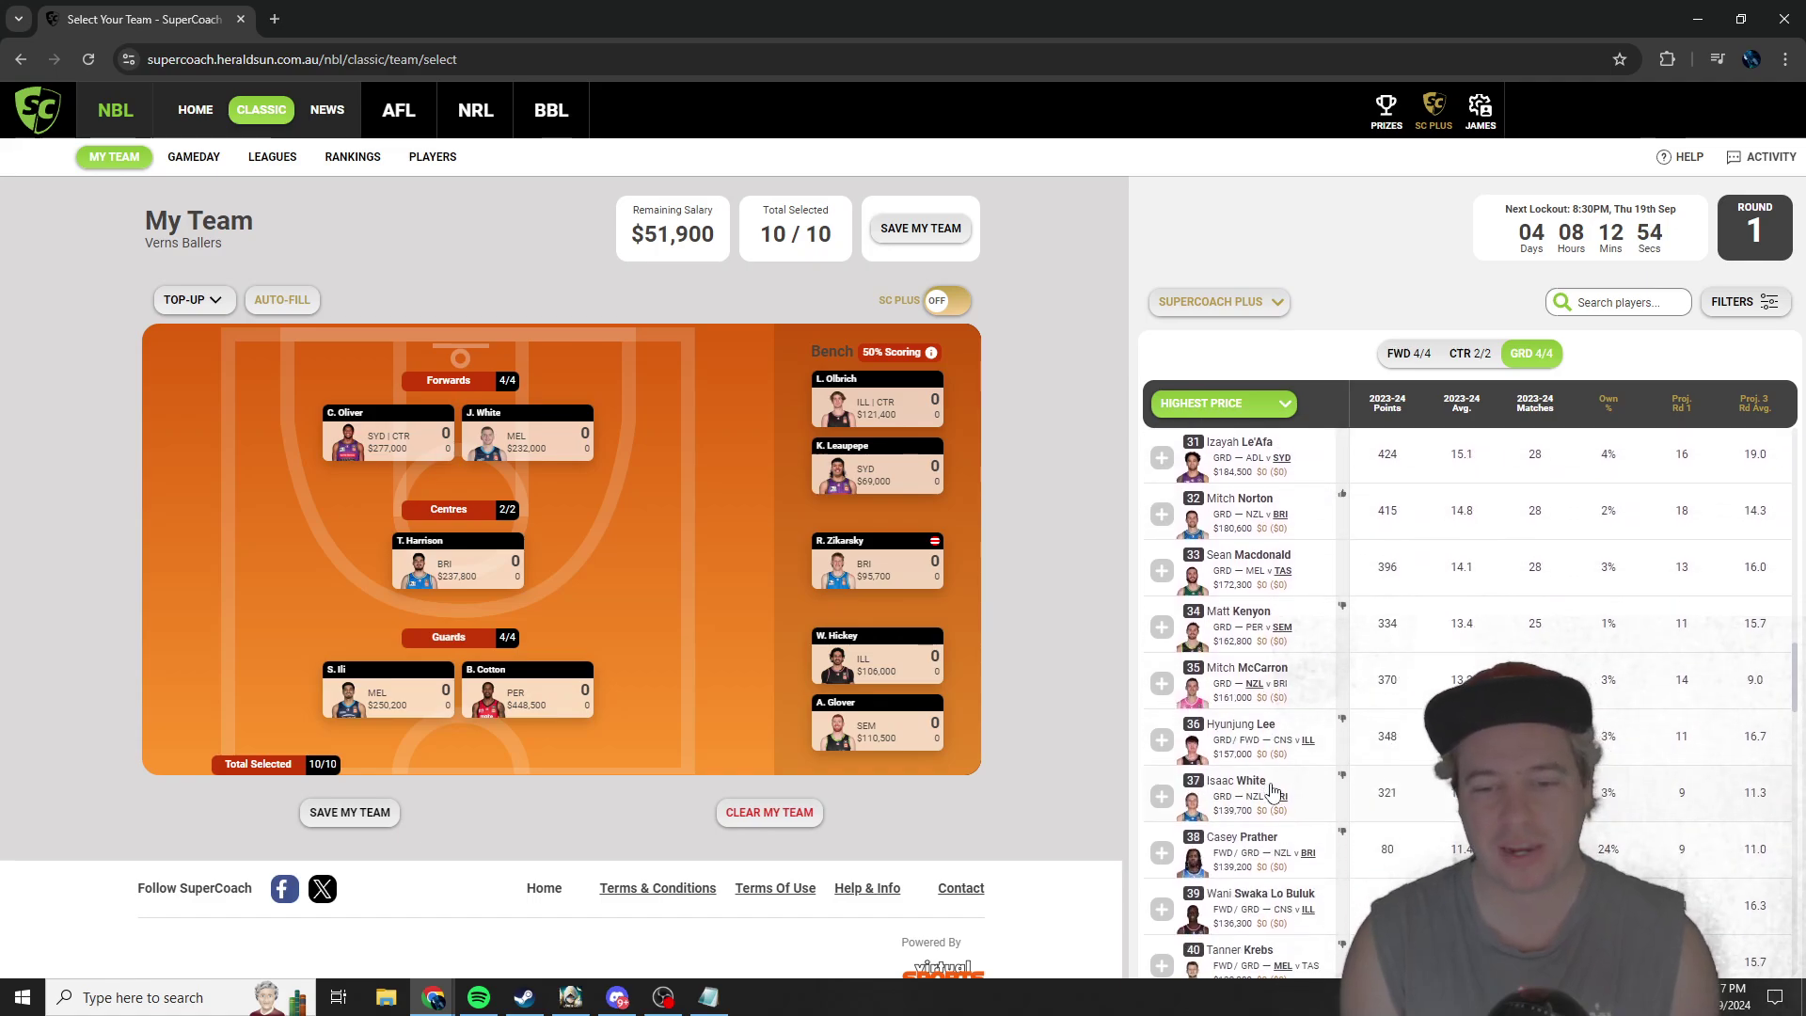
scroll(1293, 781, "down", 1)
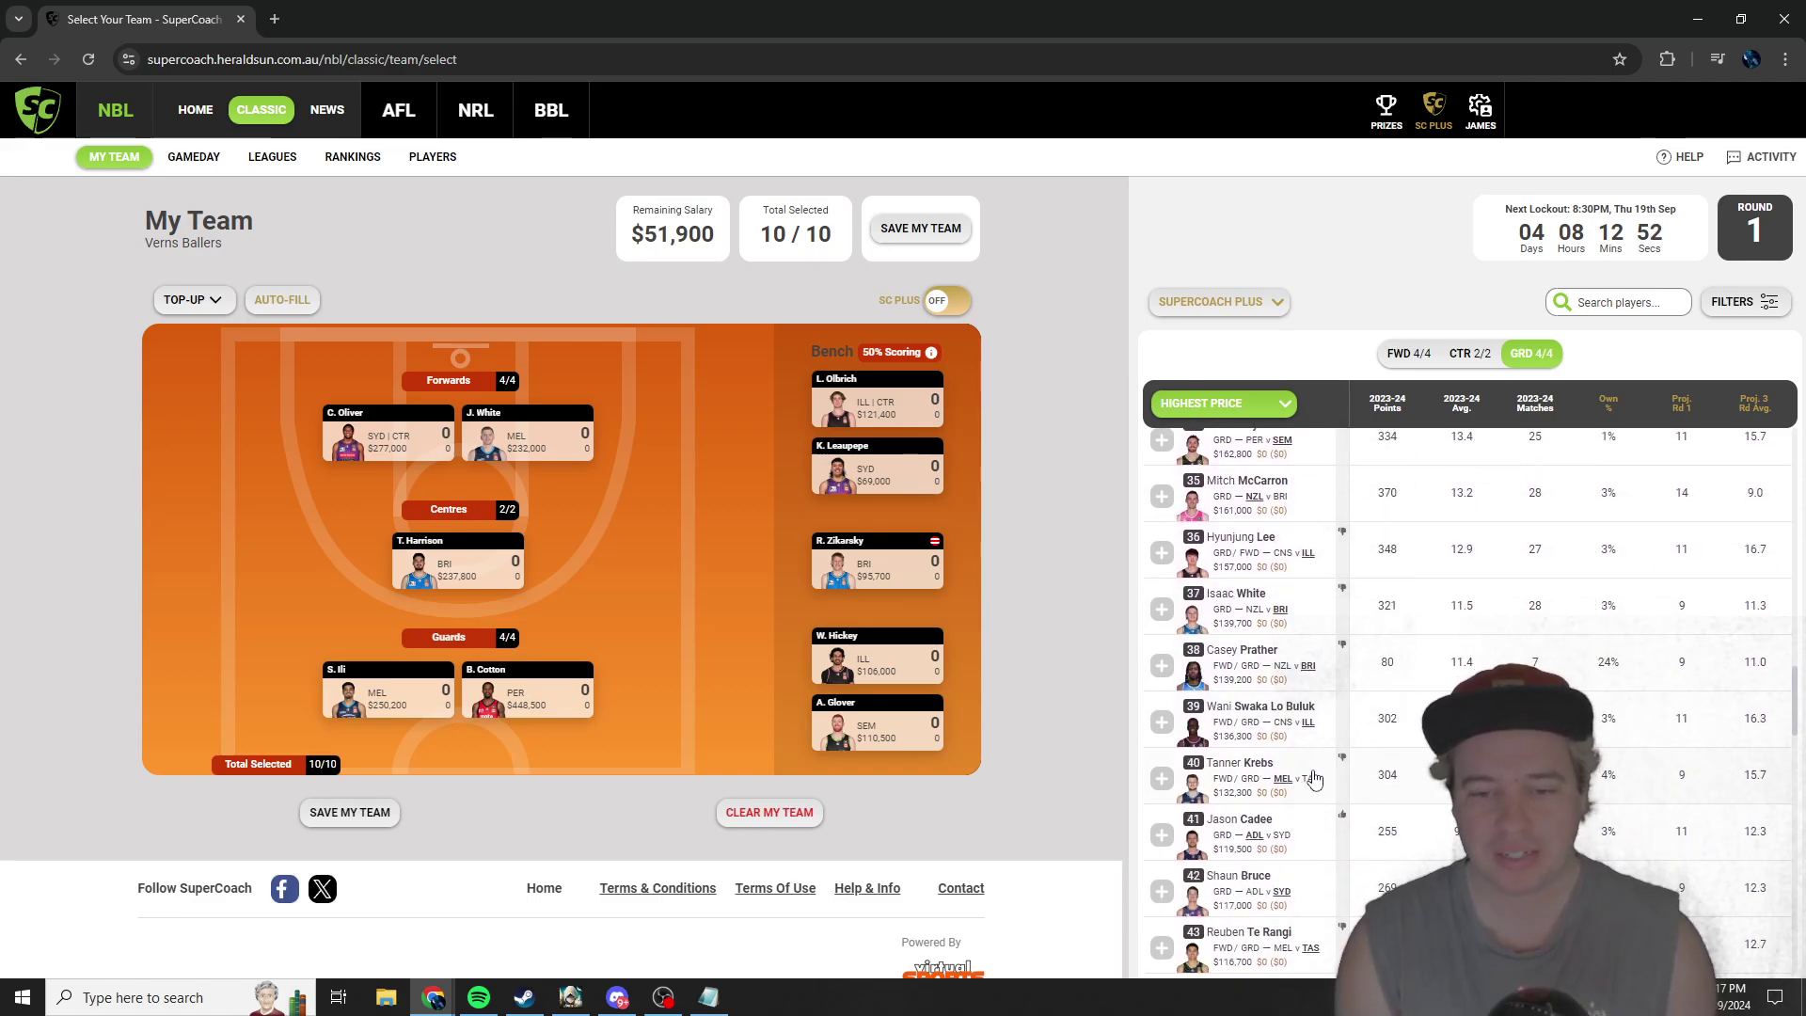
scroll(1314, 779, "down", 1)
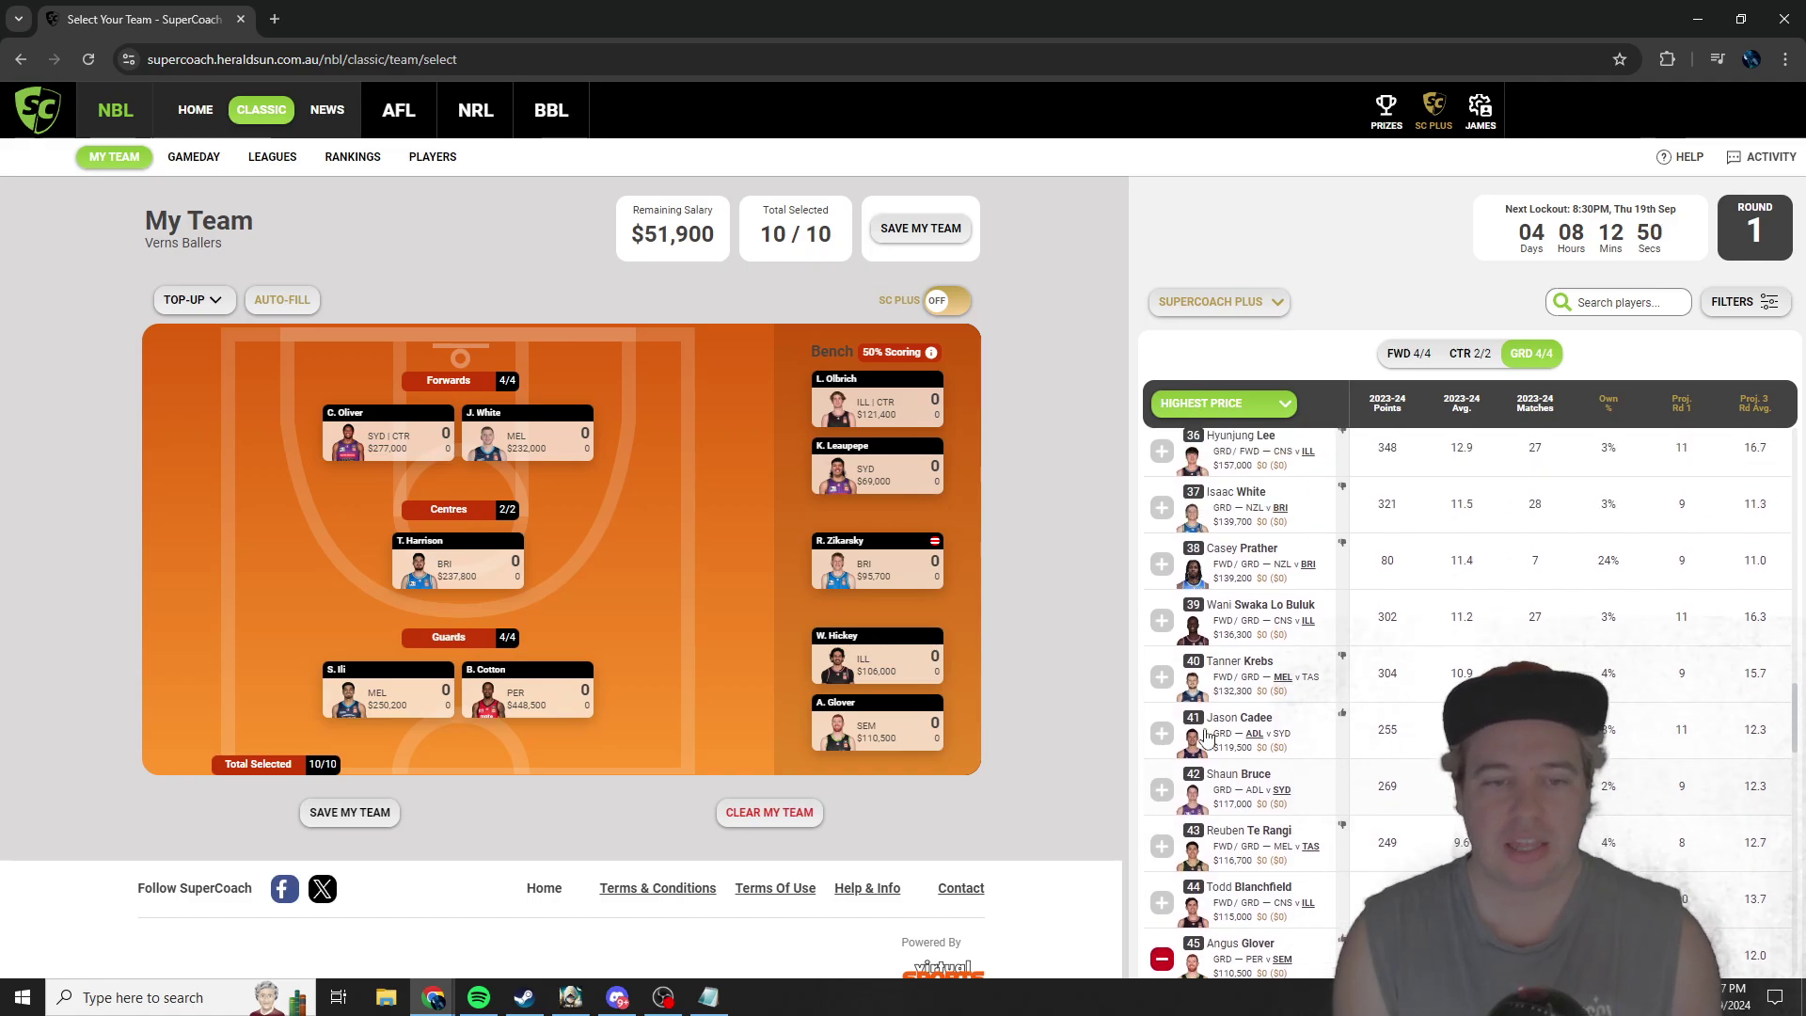
left_click(880, 652)
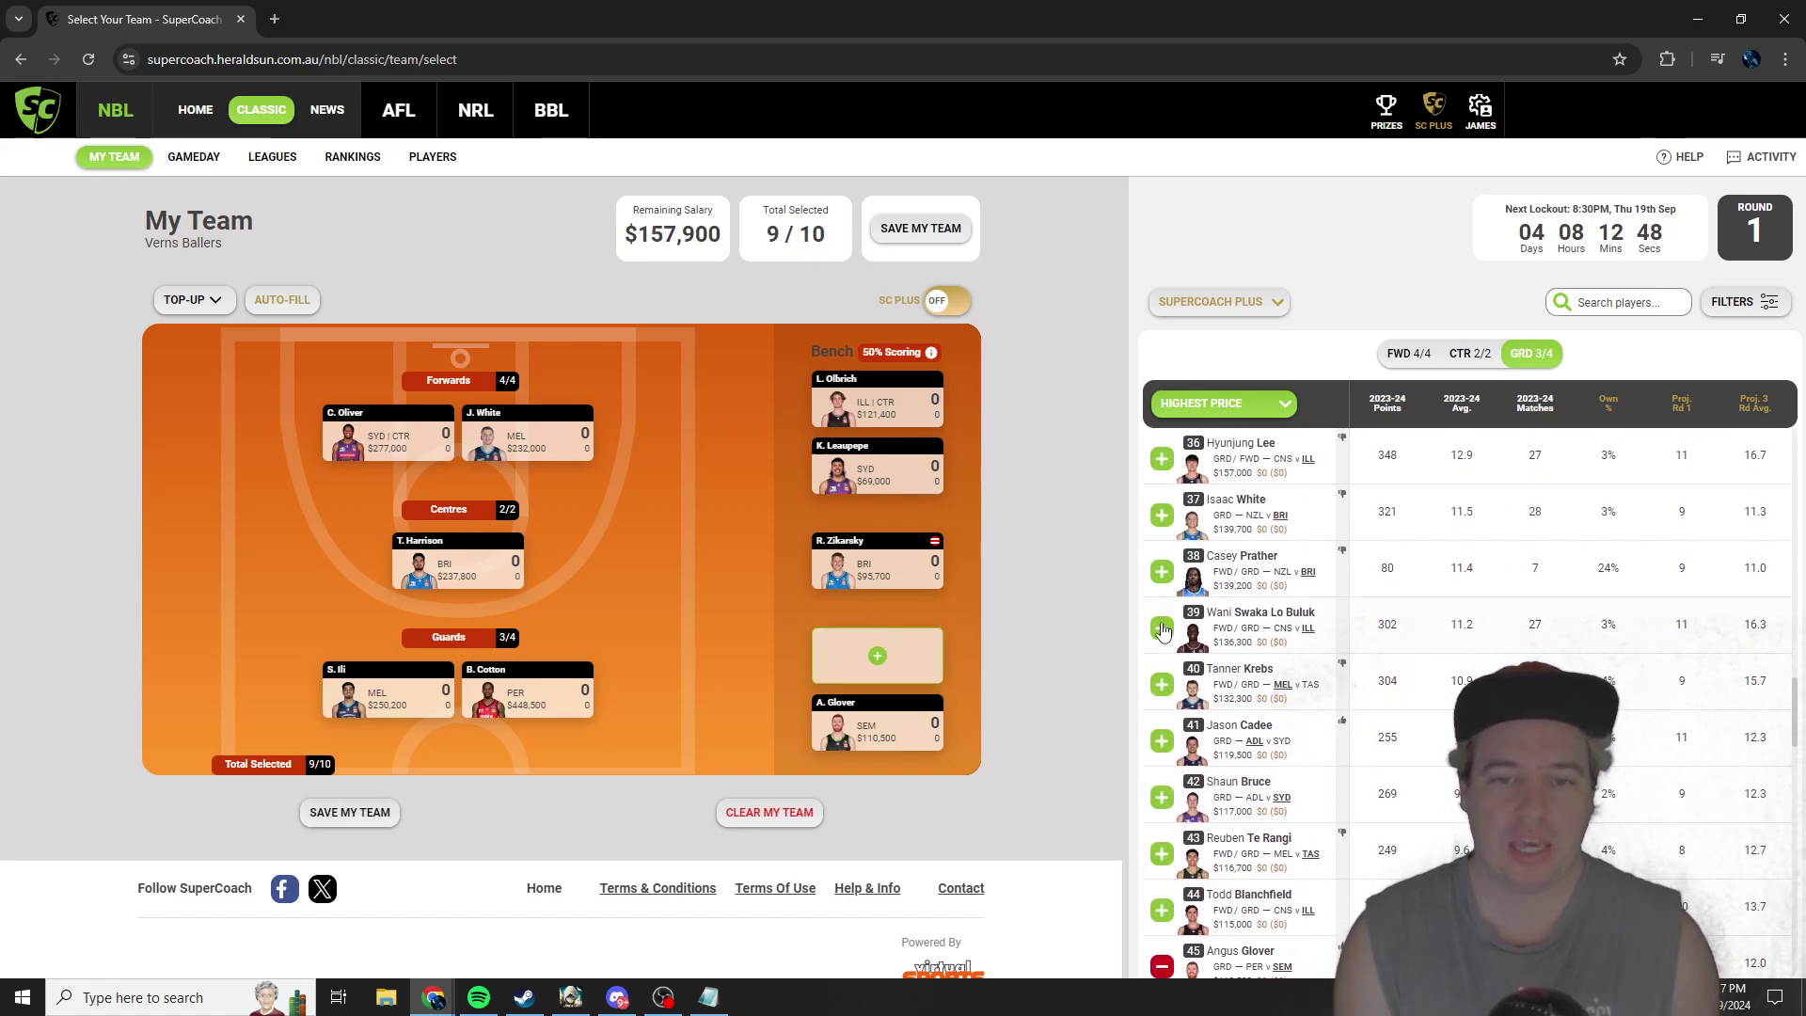
left_click(1163, 572)
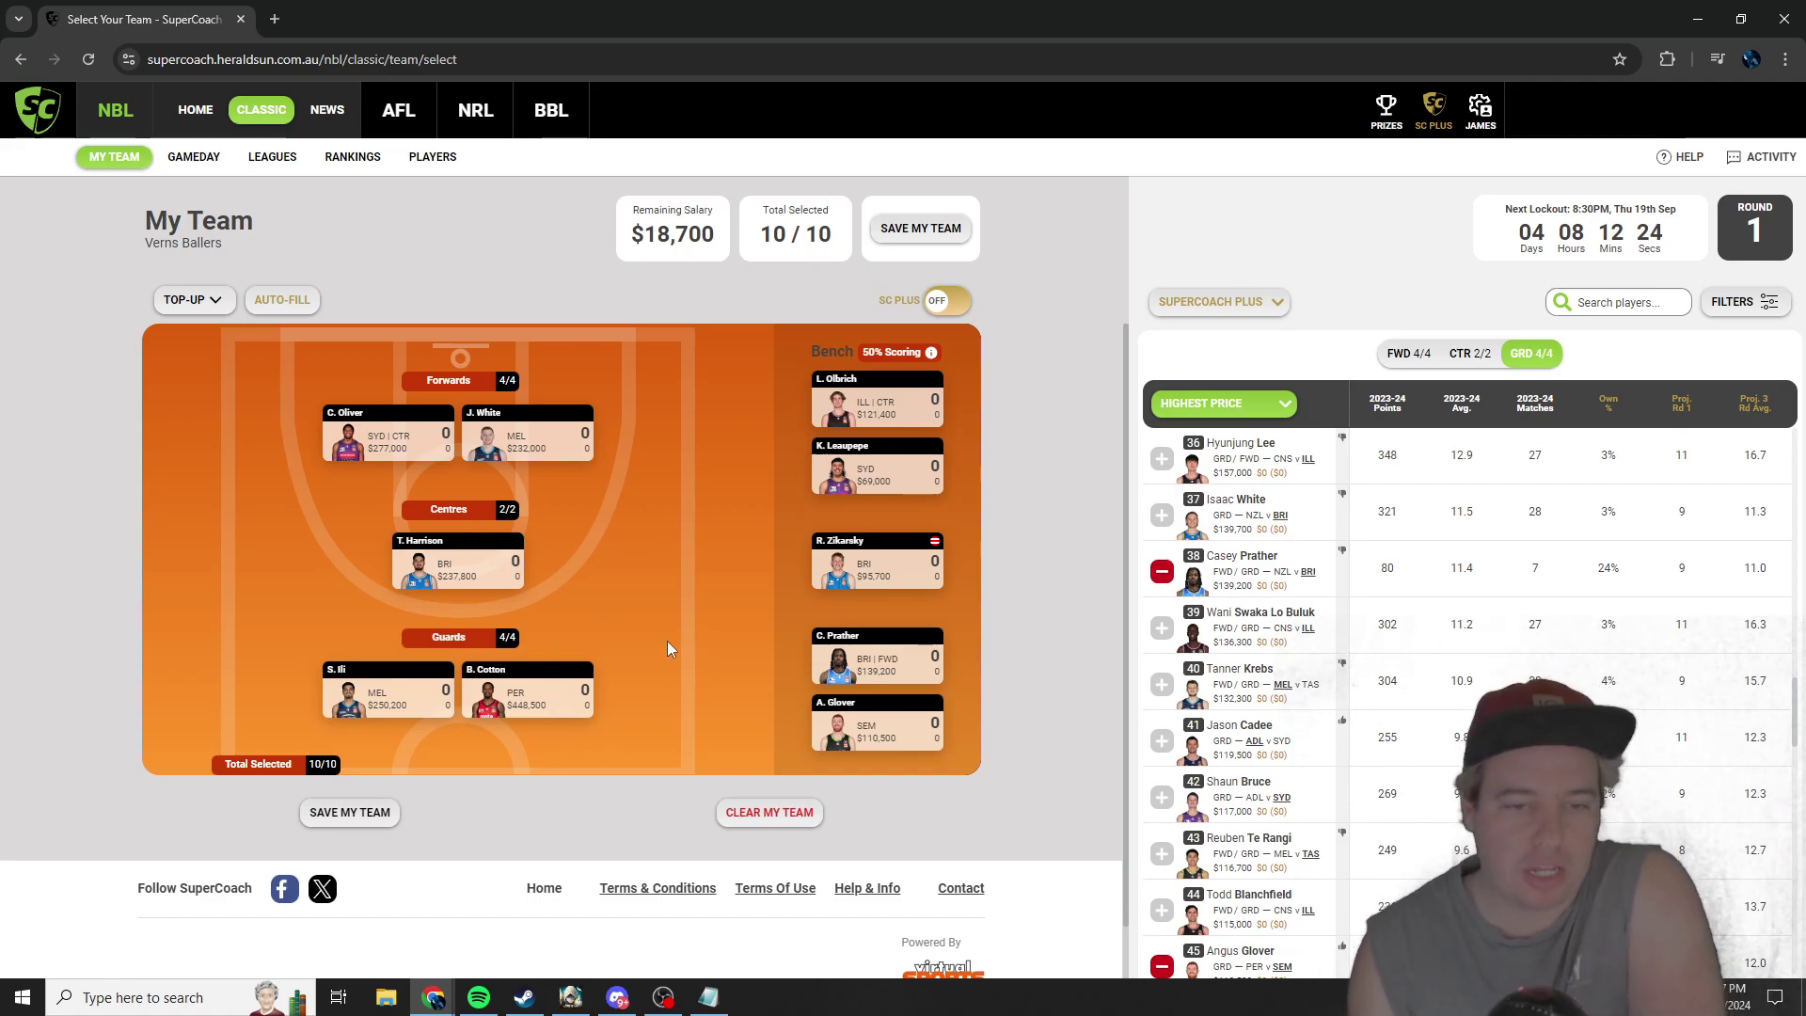
left_click(921, 228)
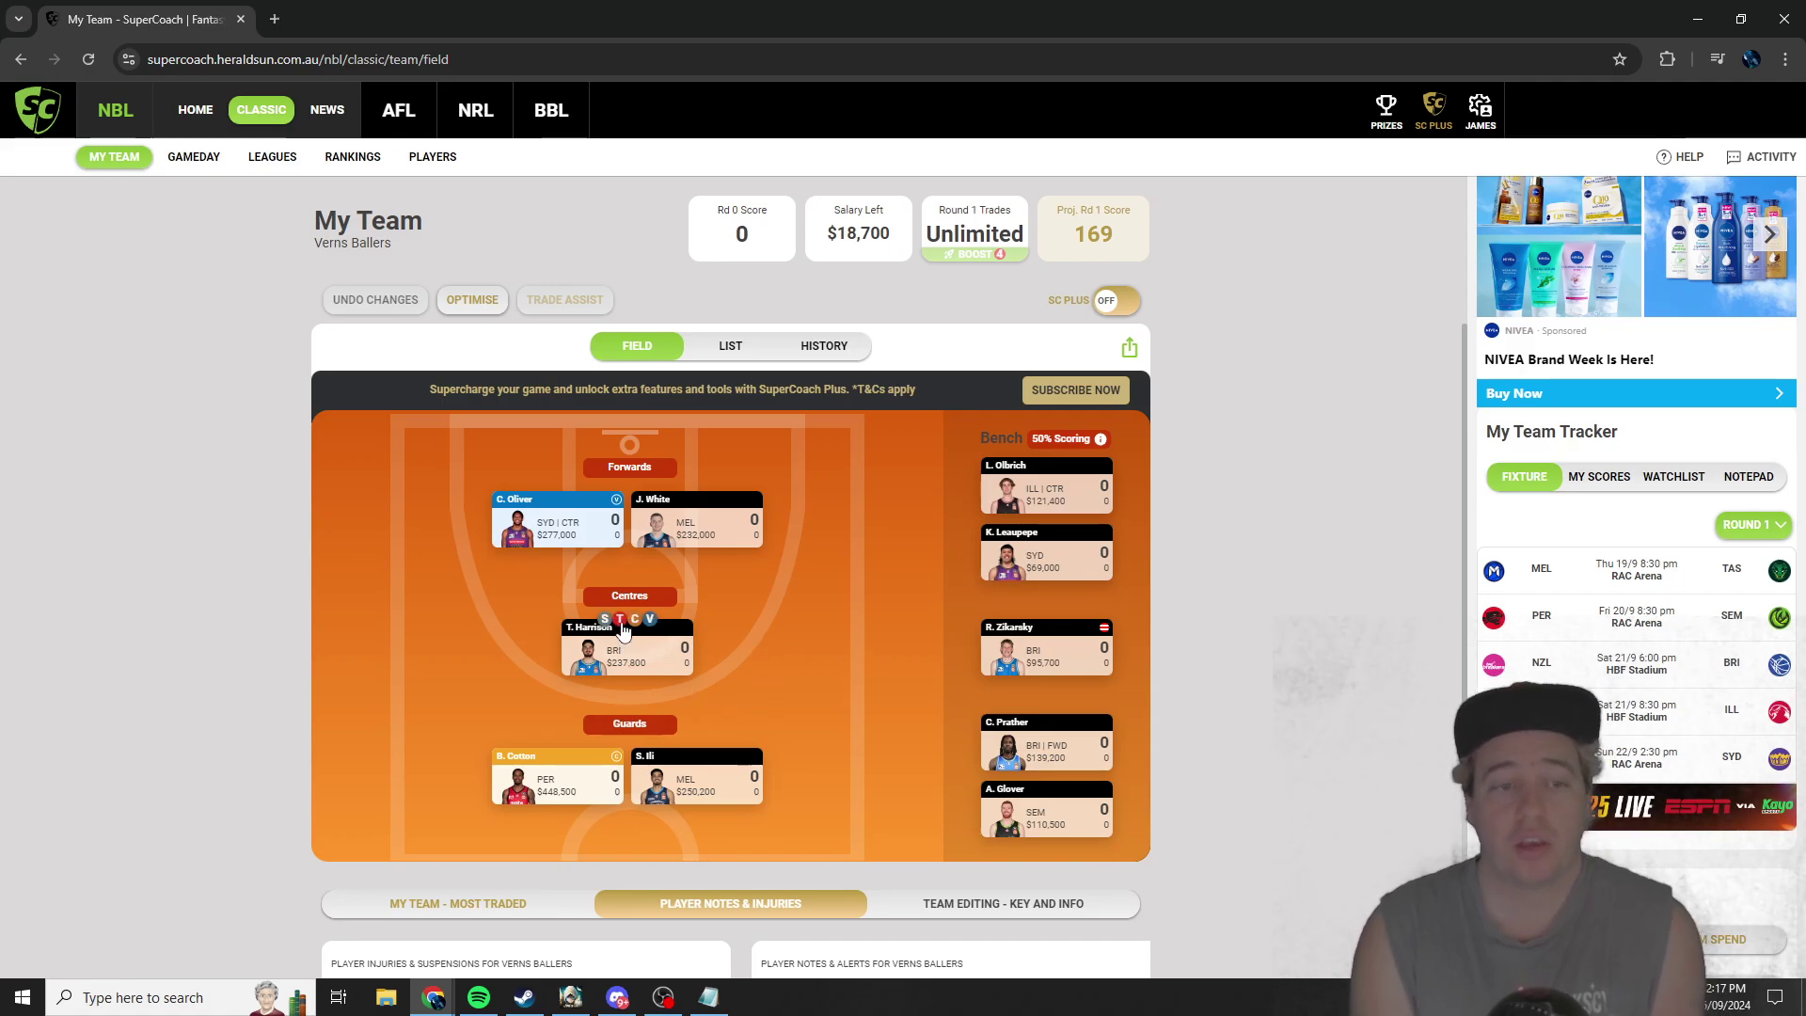
Step: Trade out starting centre Tyrell Harrison and move Cameron Oliver from the forwards into the starting centre spot
left_click(620, 620)
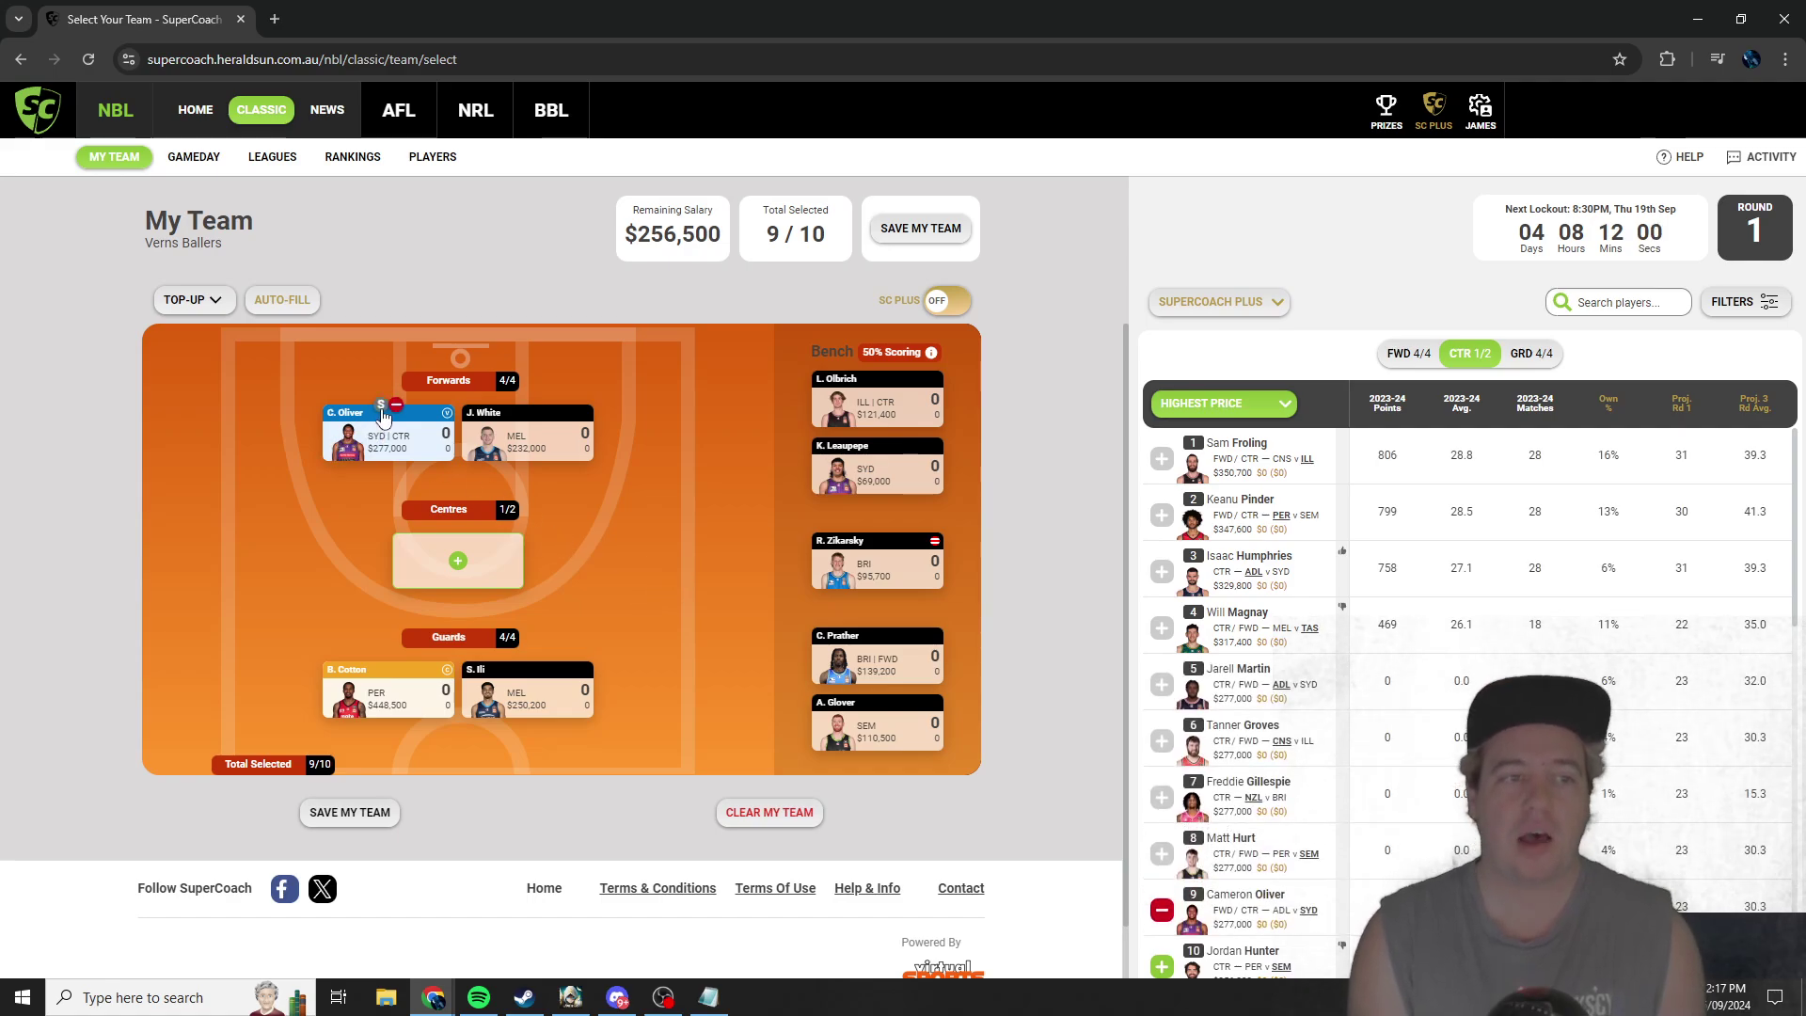
left_click(437, 527)
left_click(461, 557)
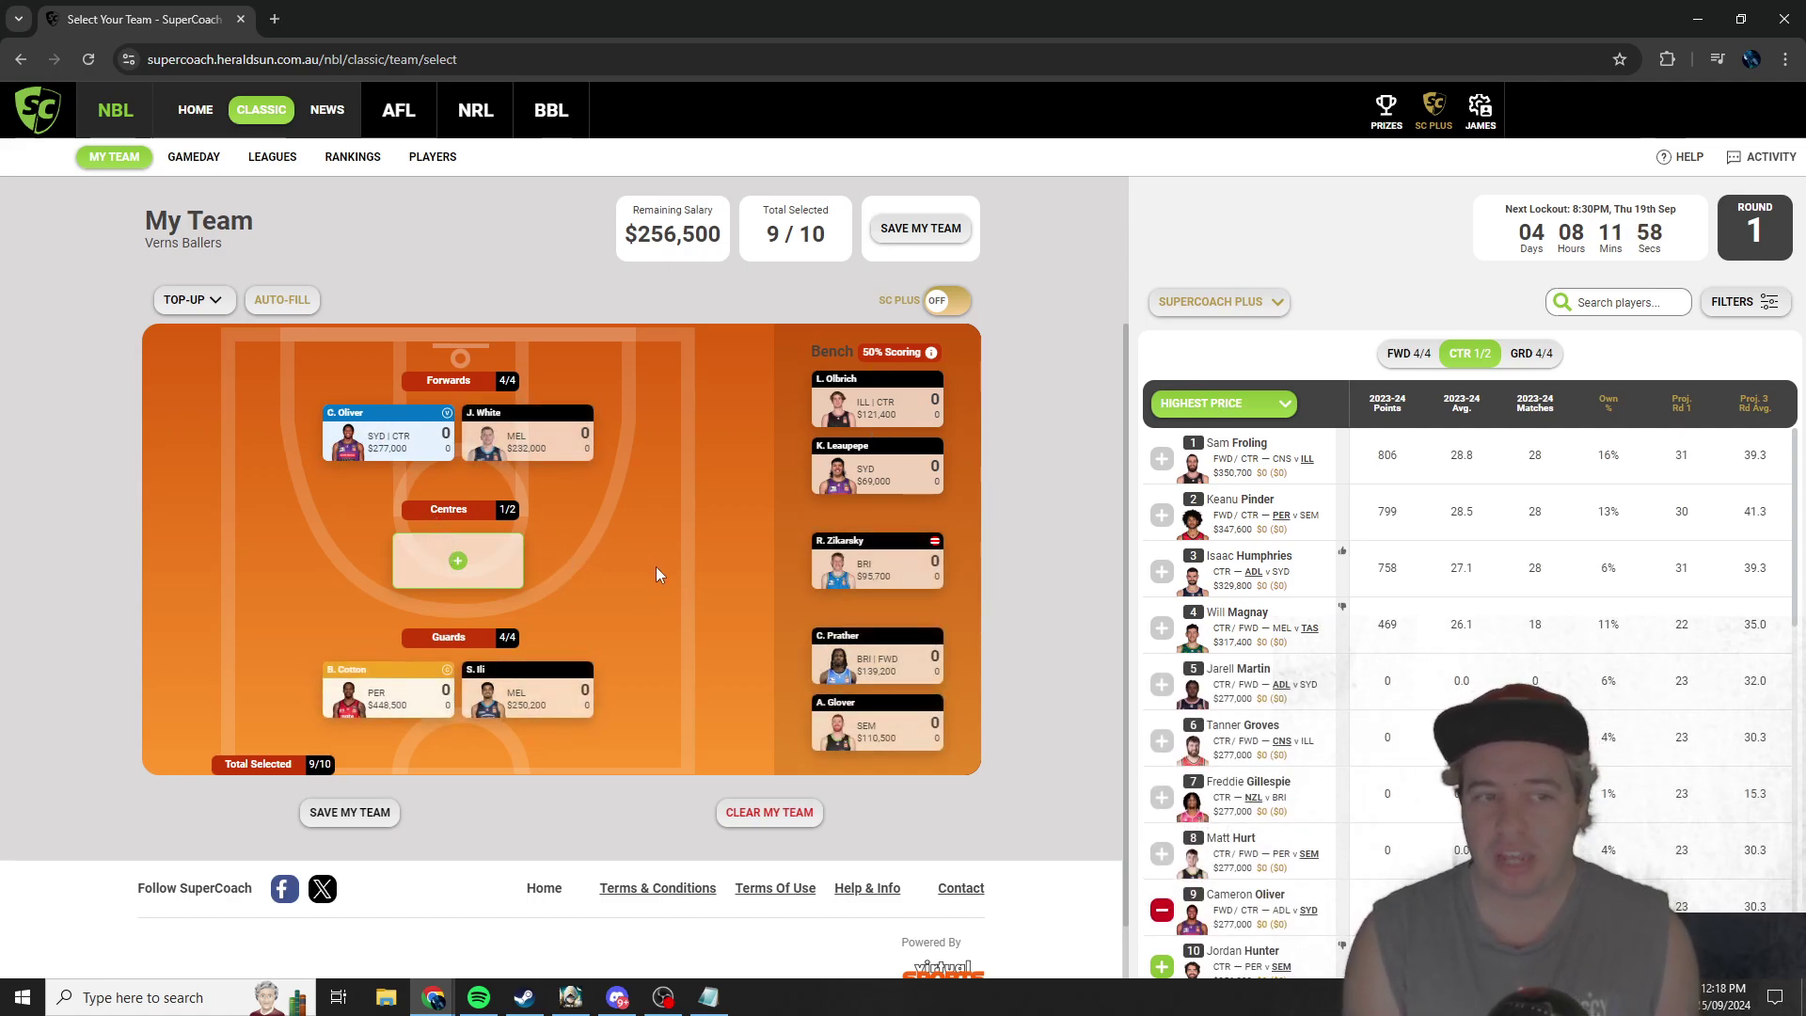
left_click(408, 421)
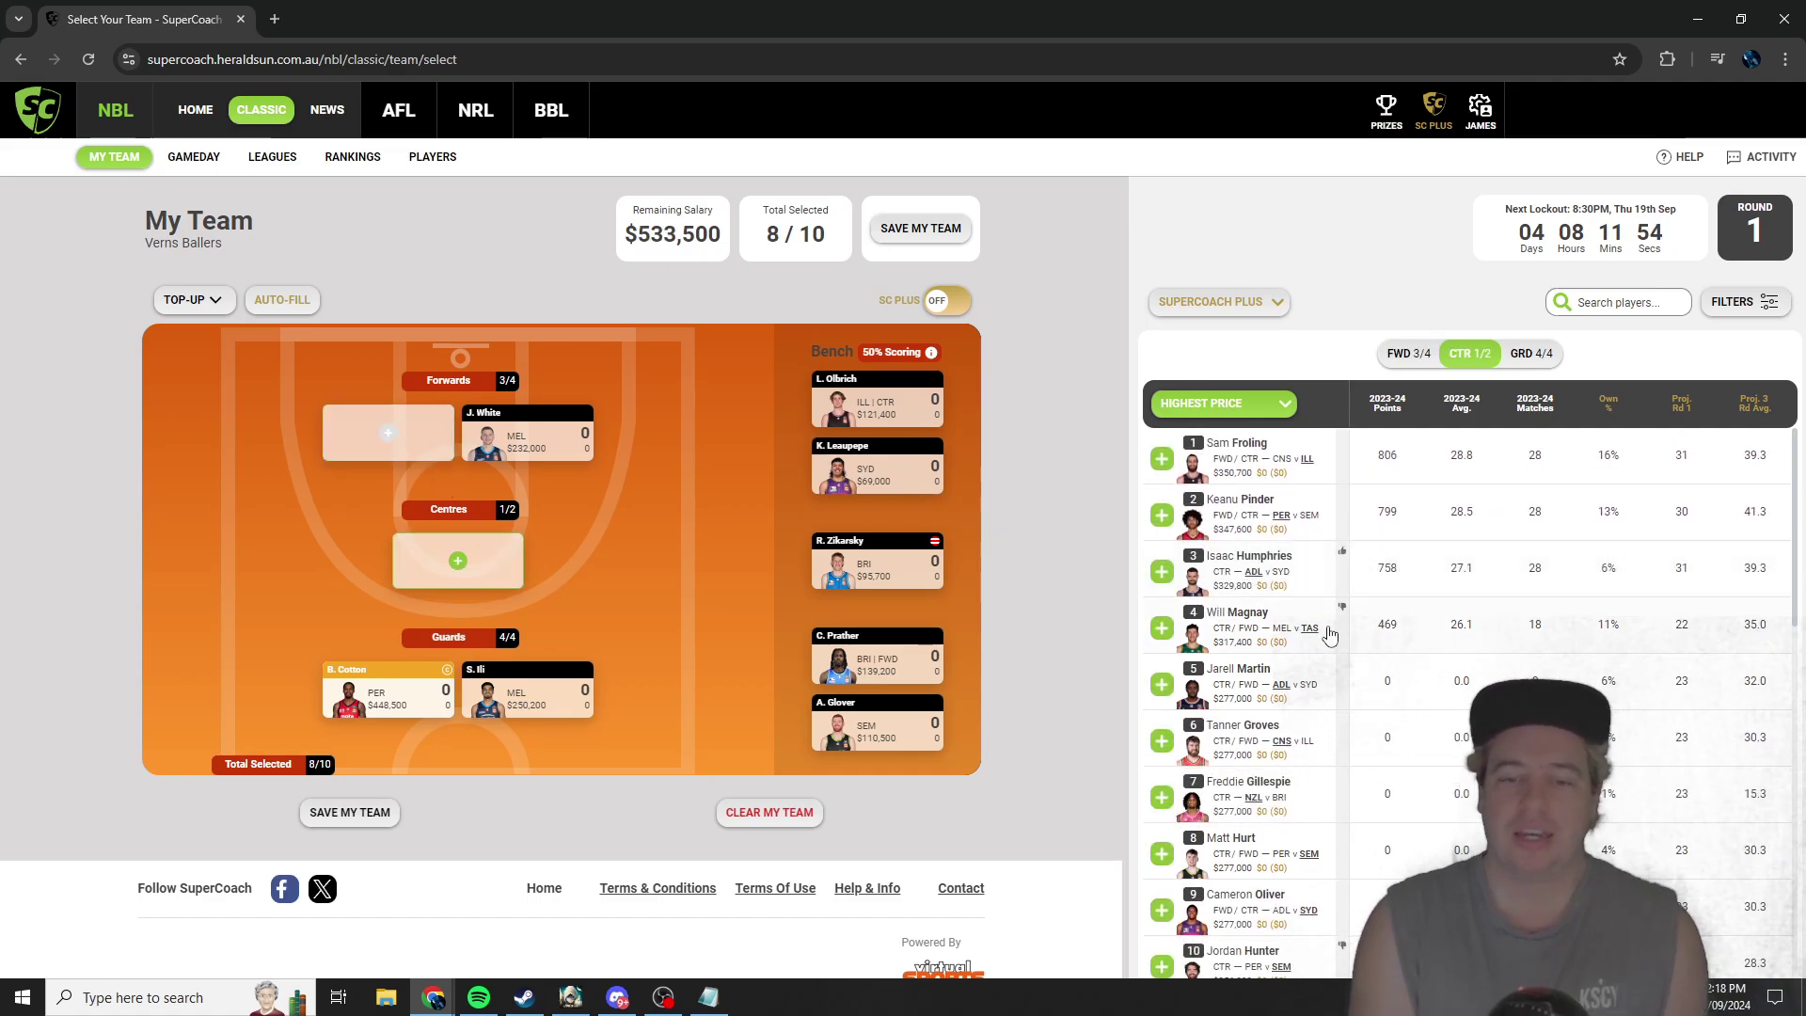
scroll(1282, 715, "down", 3)
left_click(1161, 627)
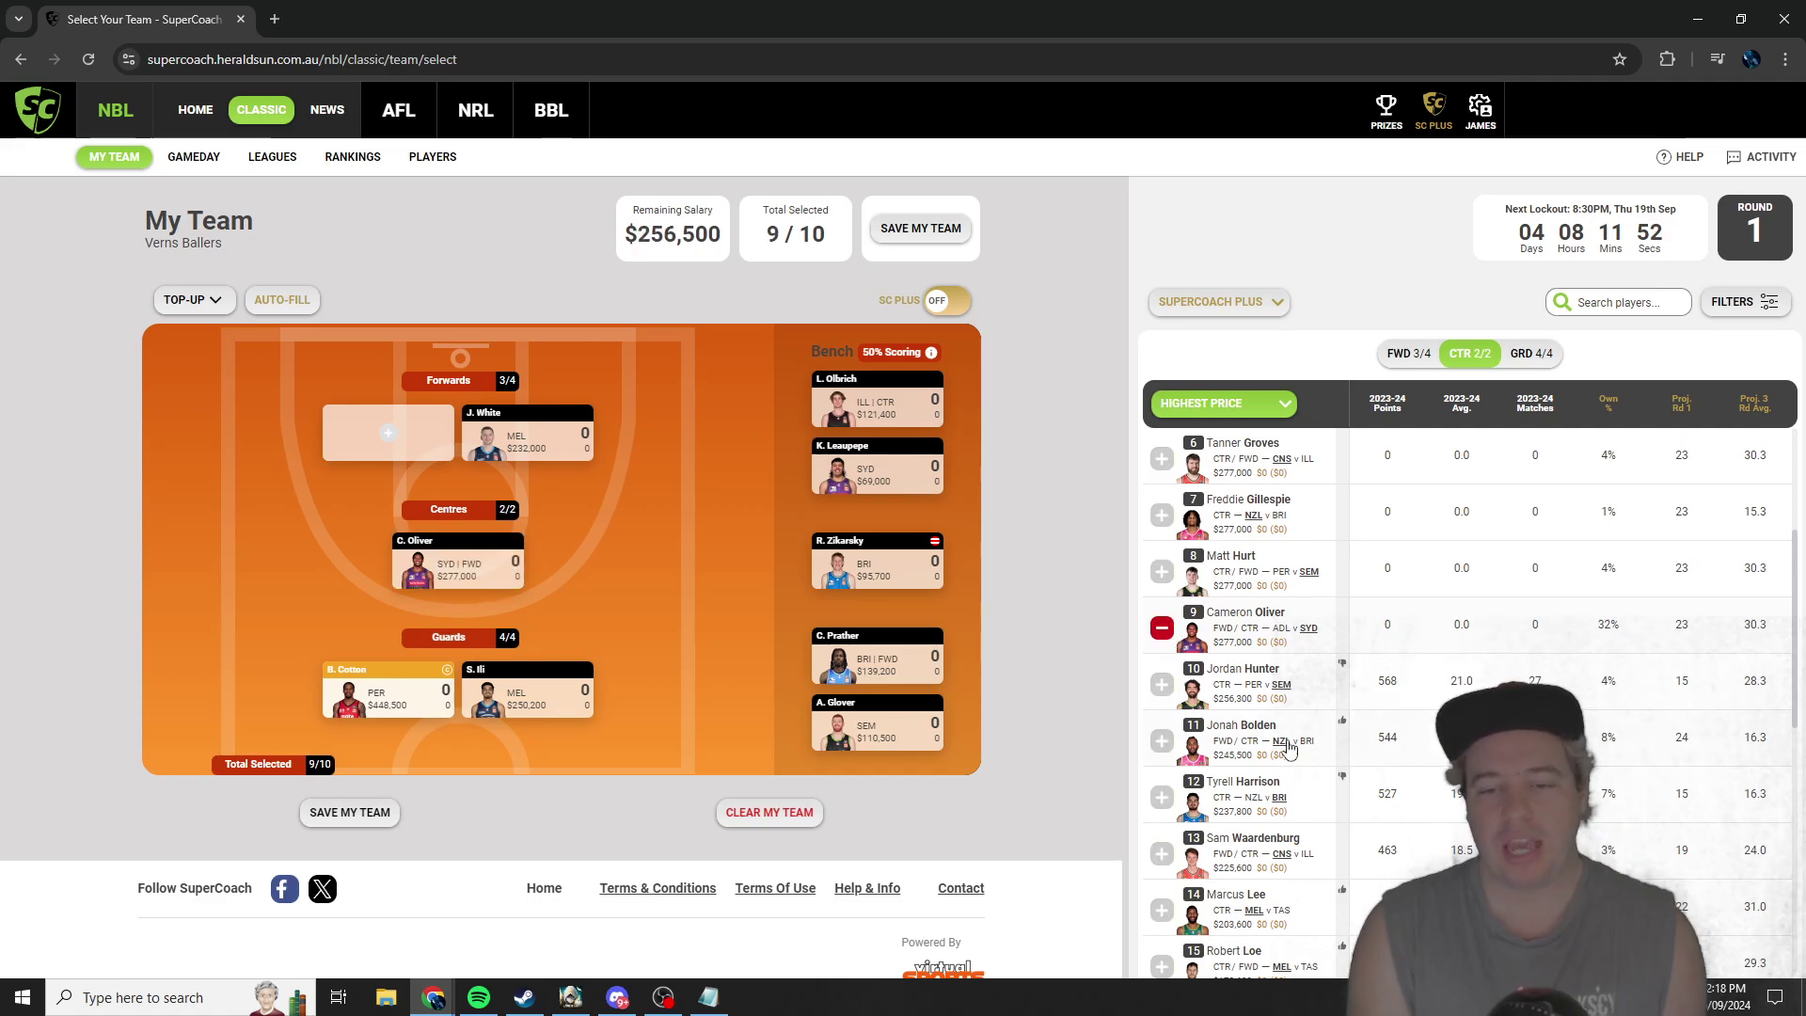
Step: Remove Casey Prather from the guard bench to free salary and add Darius Days to the open starting forward spot
left_click(417, 440)
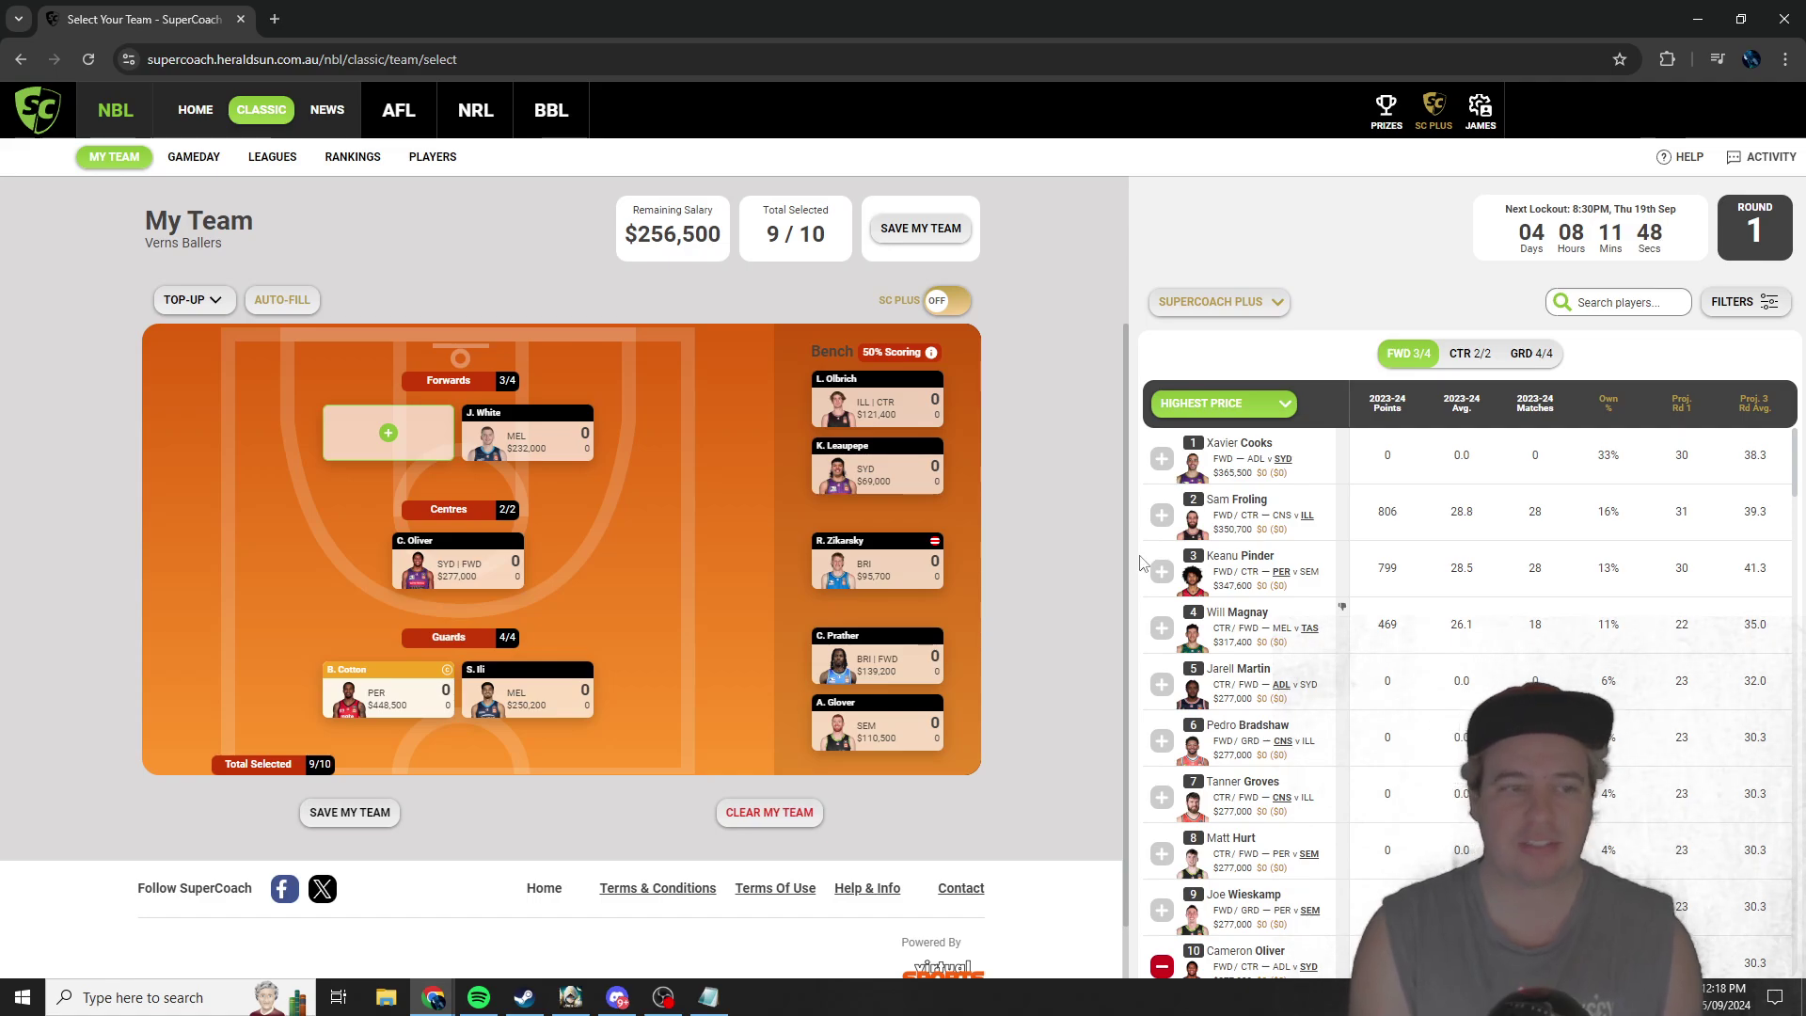
scroll(1342, 565, "down", 3)
scroll(1342, 565, "down", 2)
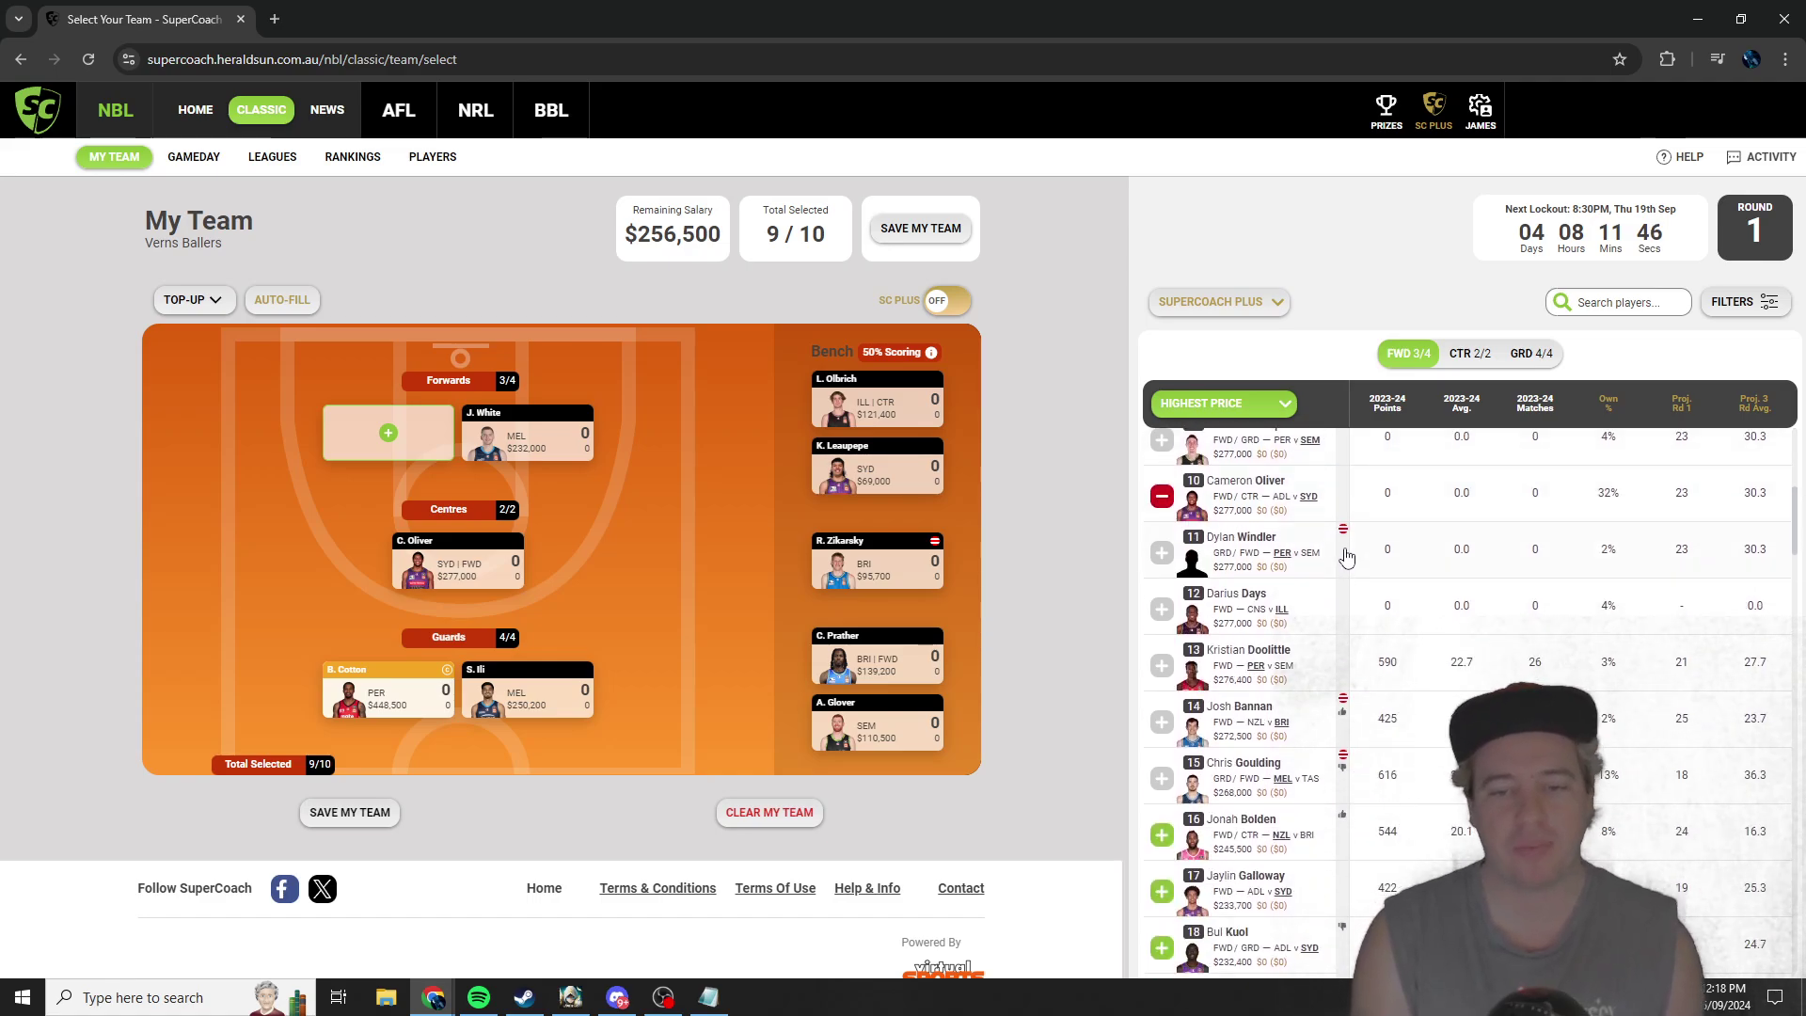
scroll(1346, 557, "down", 2)
scroll(1346, 553, "down", 2)
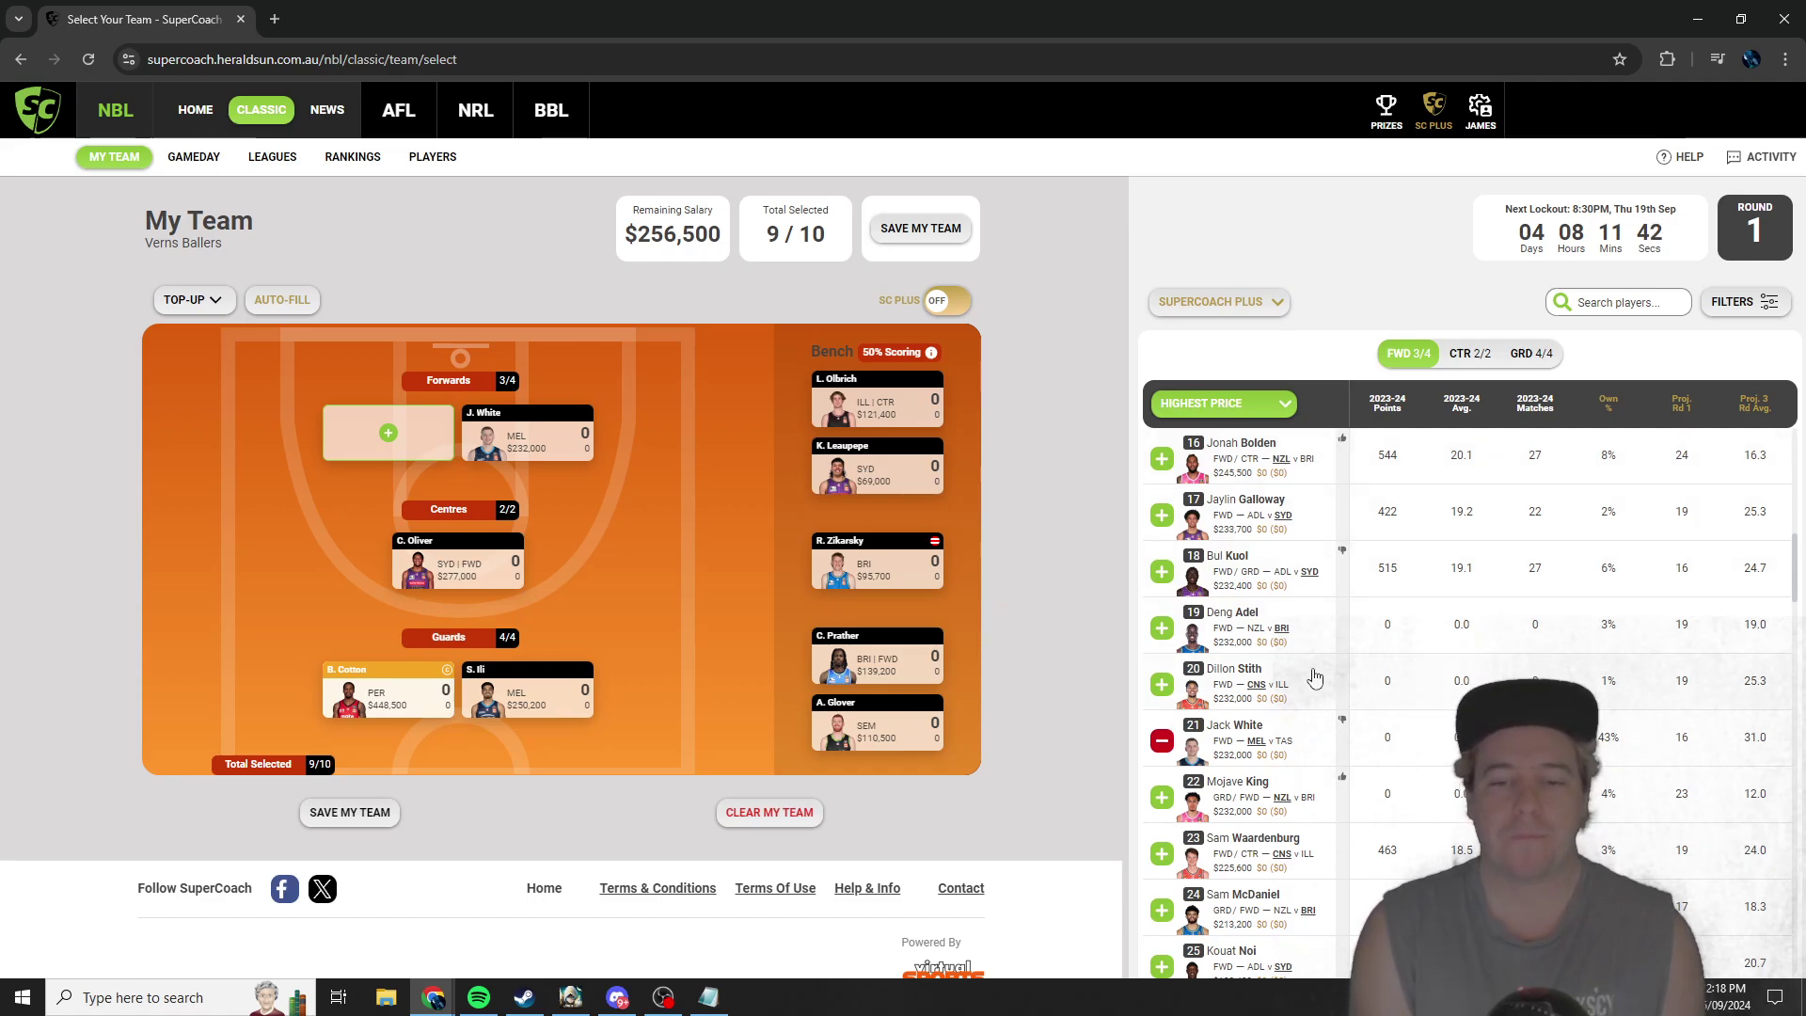
scroll(1310, 670, "up", 3)
scroll(1303, 665, "up", 1)
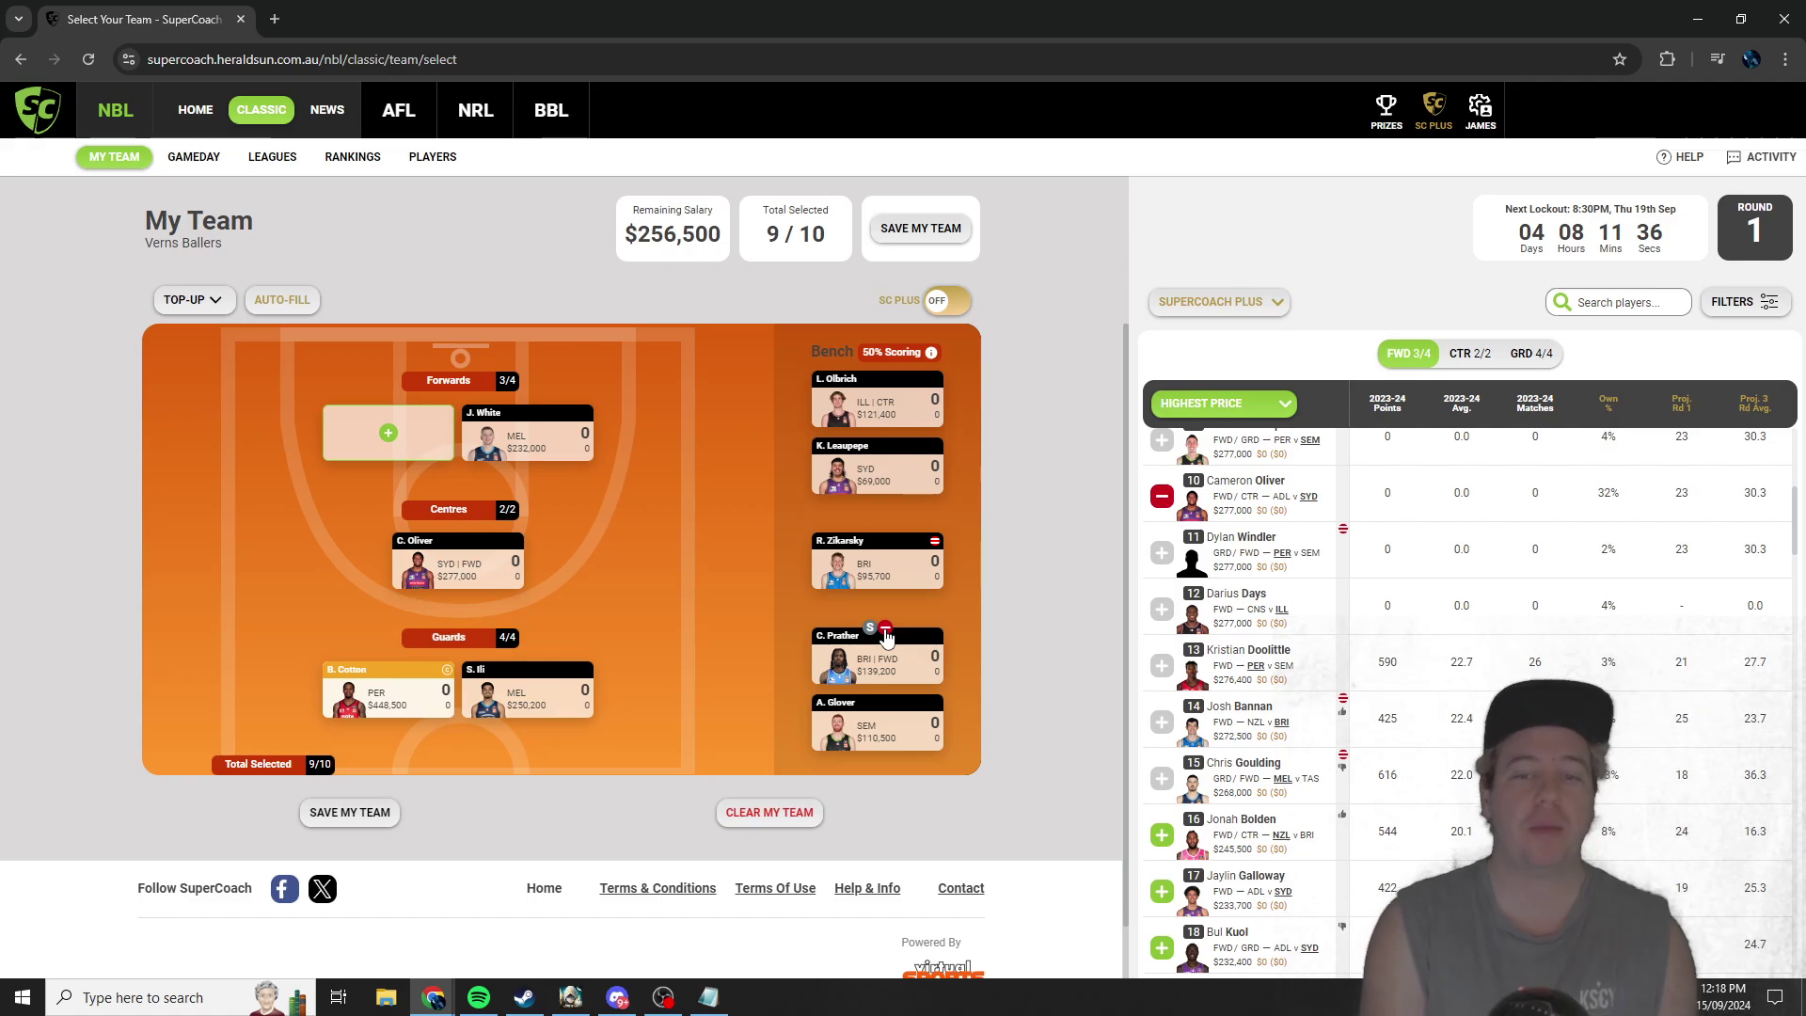
left_click(907, 665)
left_click(402, 444)
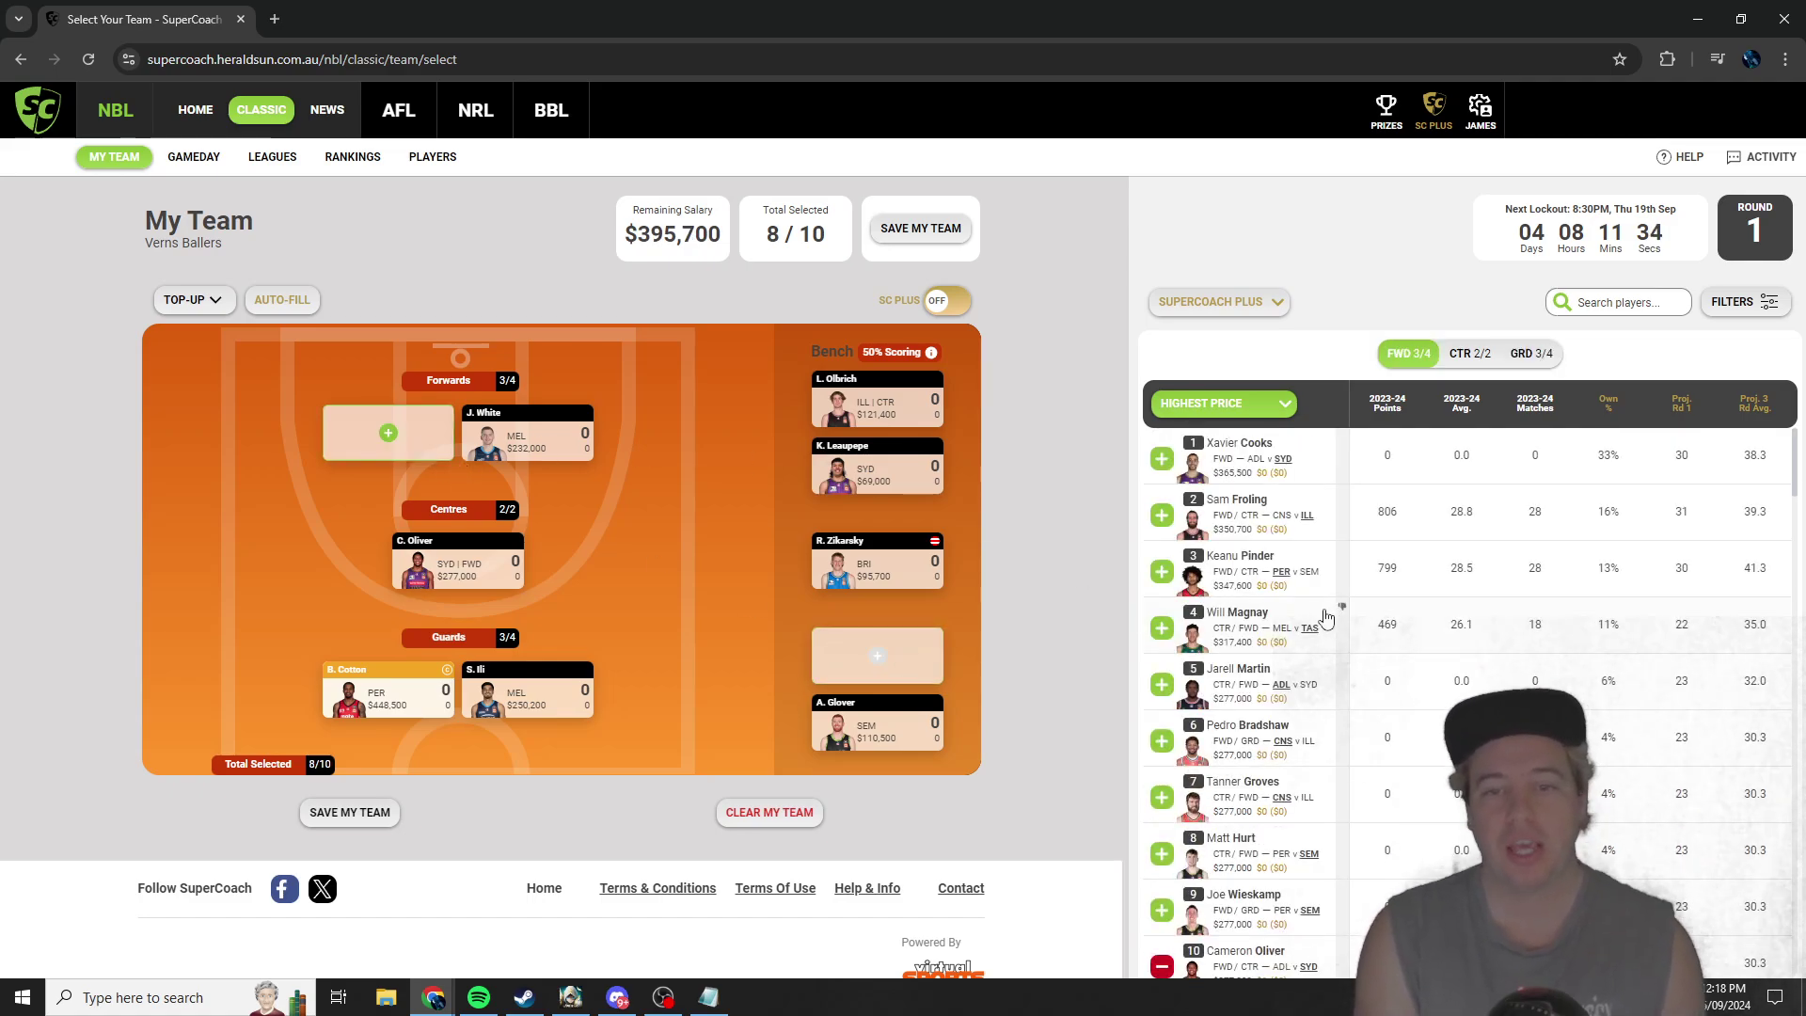
scroll(1276, 768, "down", 2)
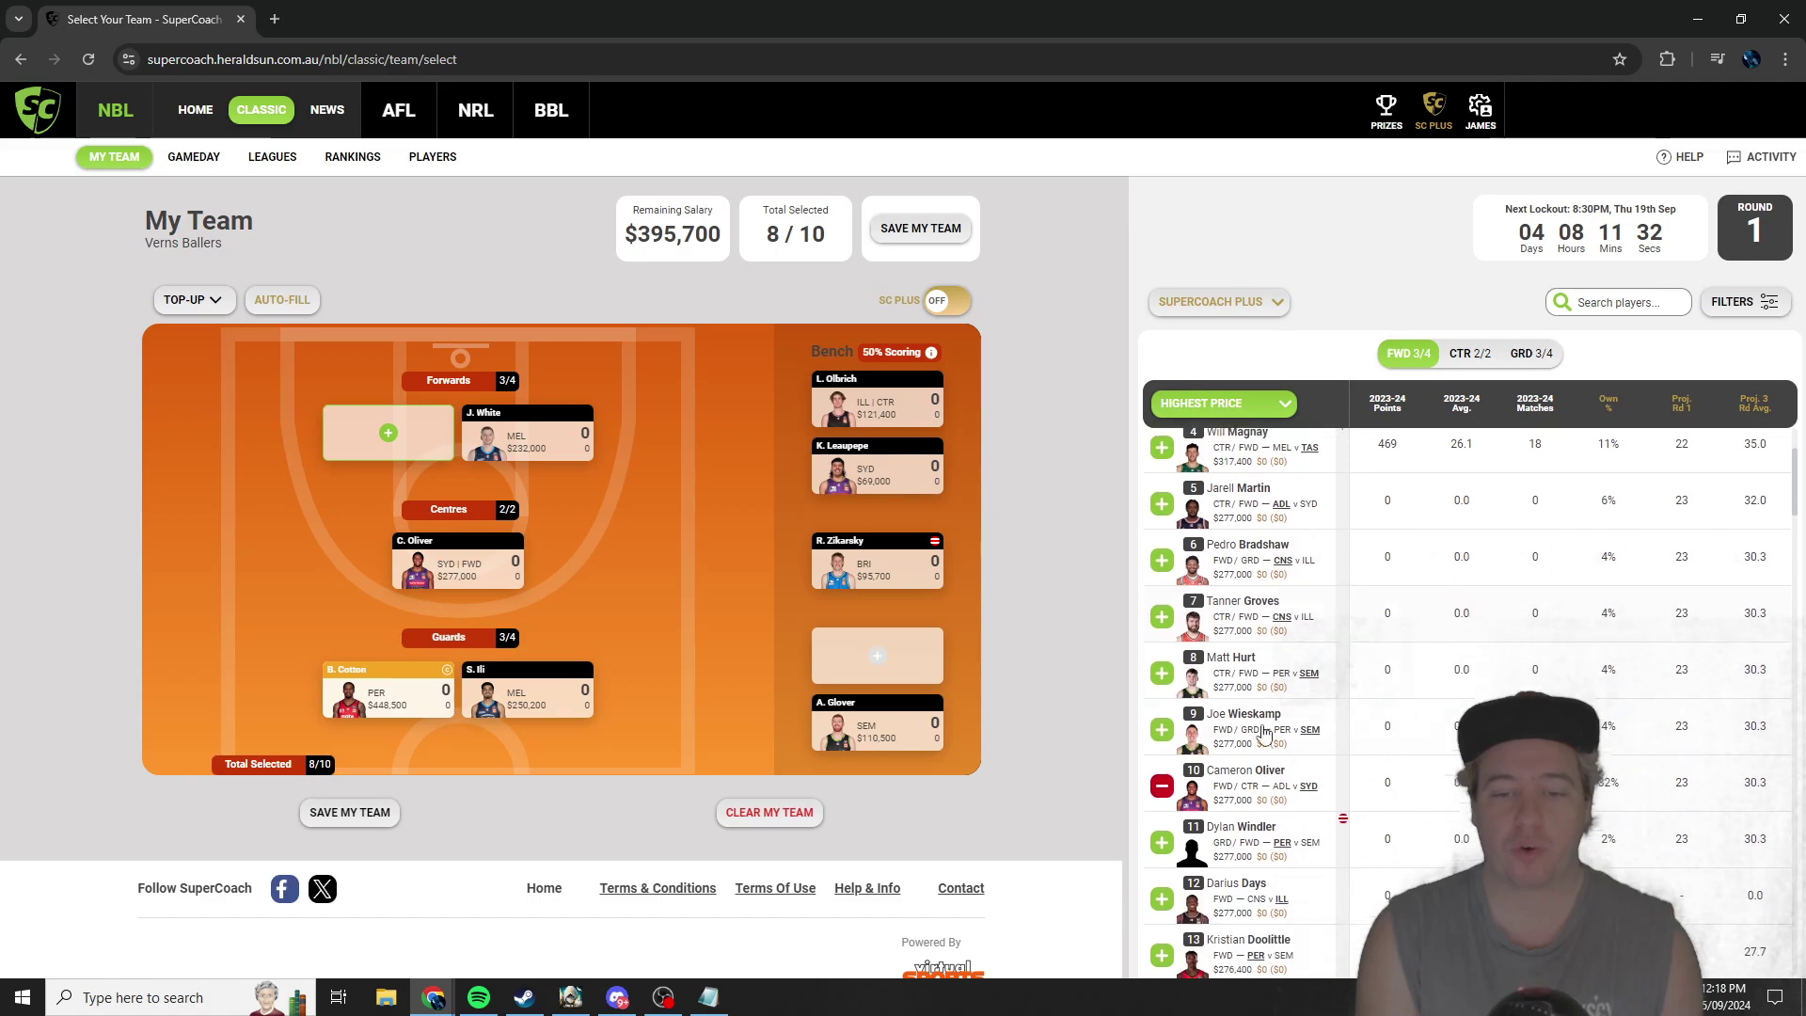
left_click(1162, 891)
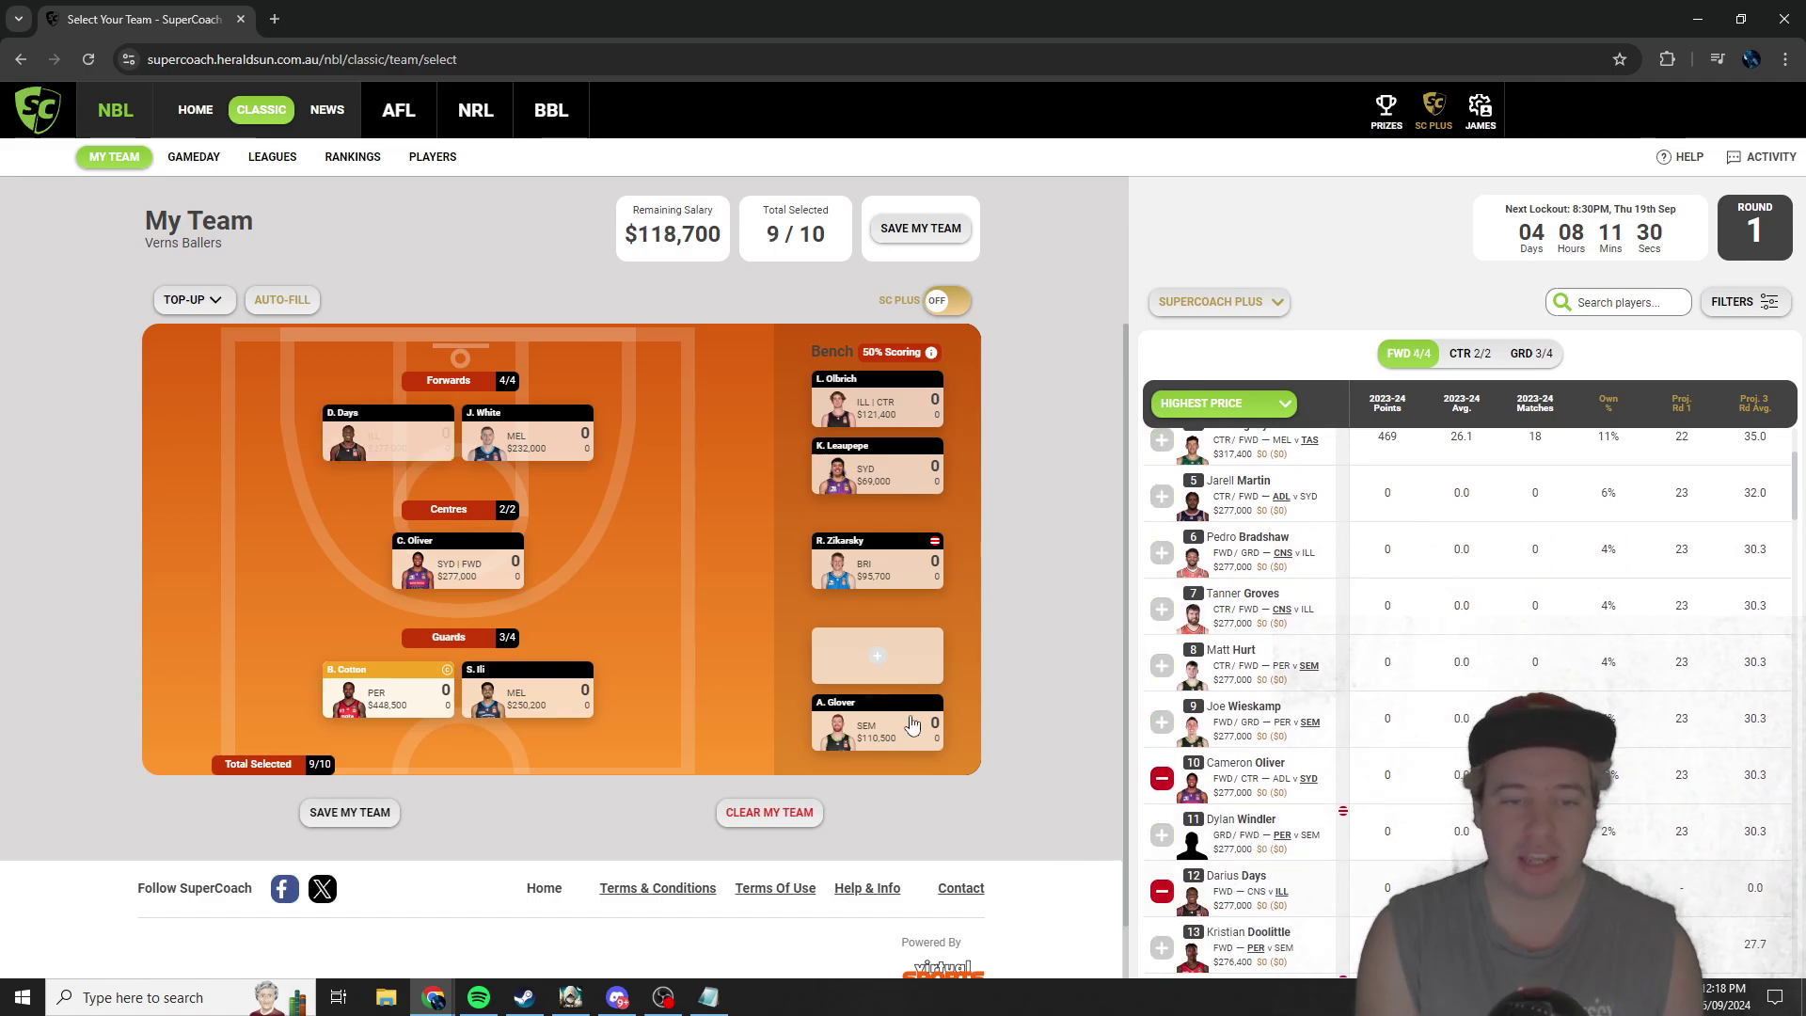
Step: Fill the empty guard bench spot with William Hickey
left_click(894, 658)
scroll(1270, 727, "down", 20)
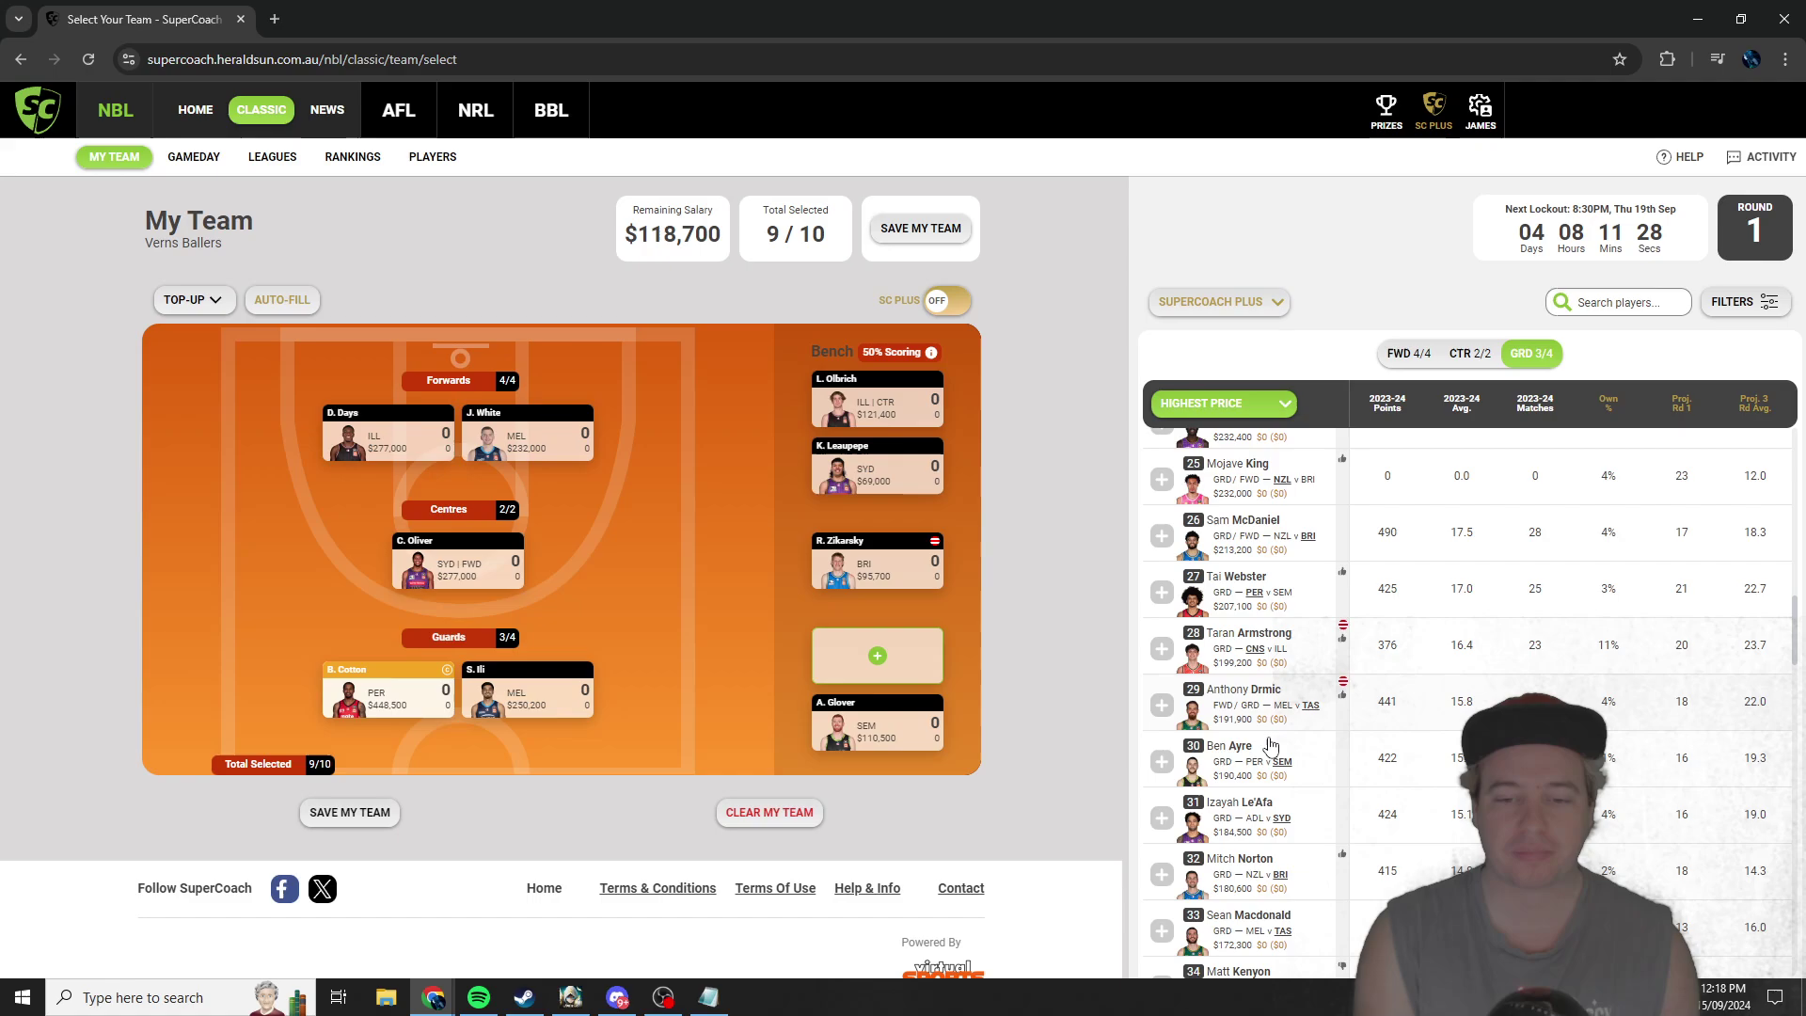
scroll(1262, 748, "up", 2)
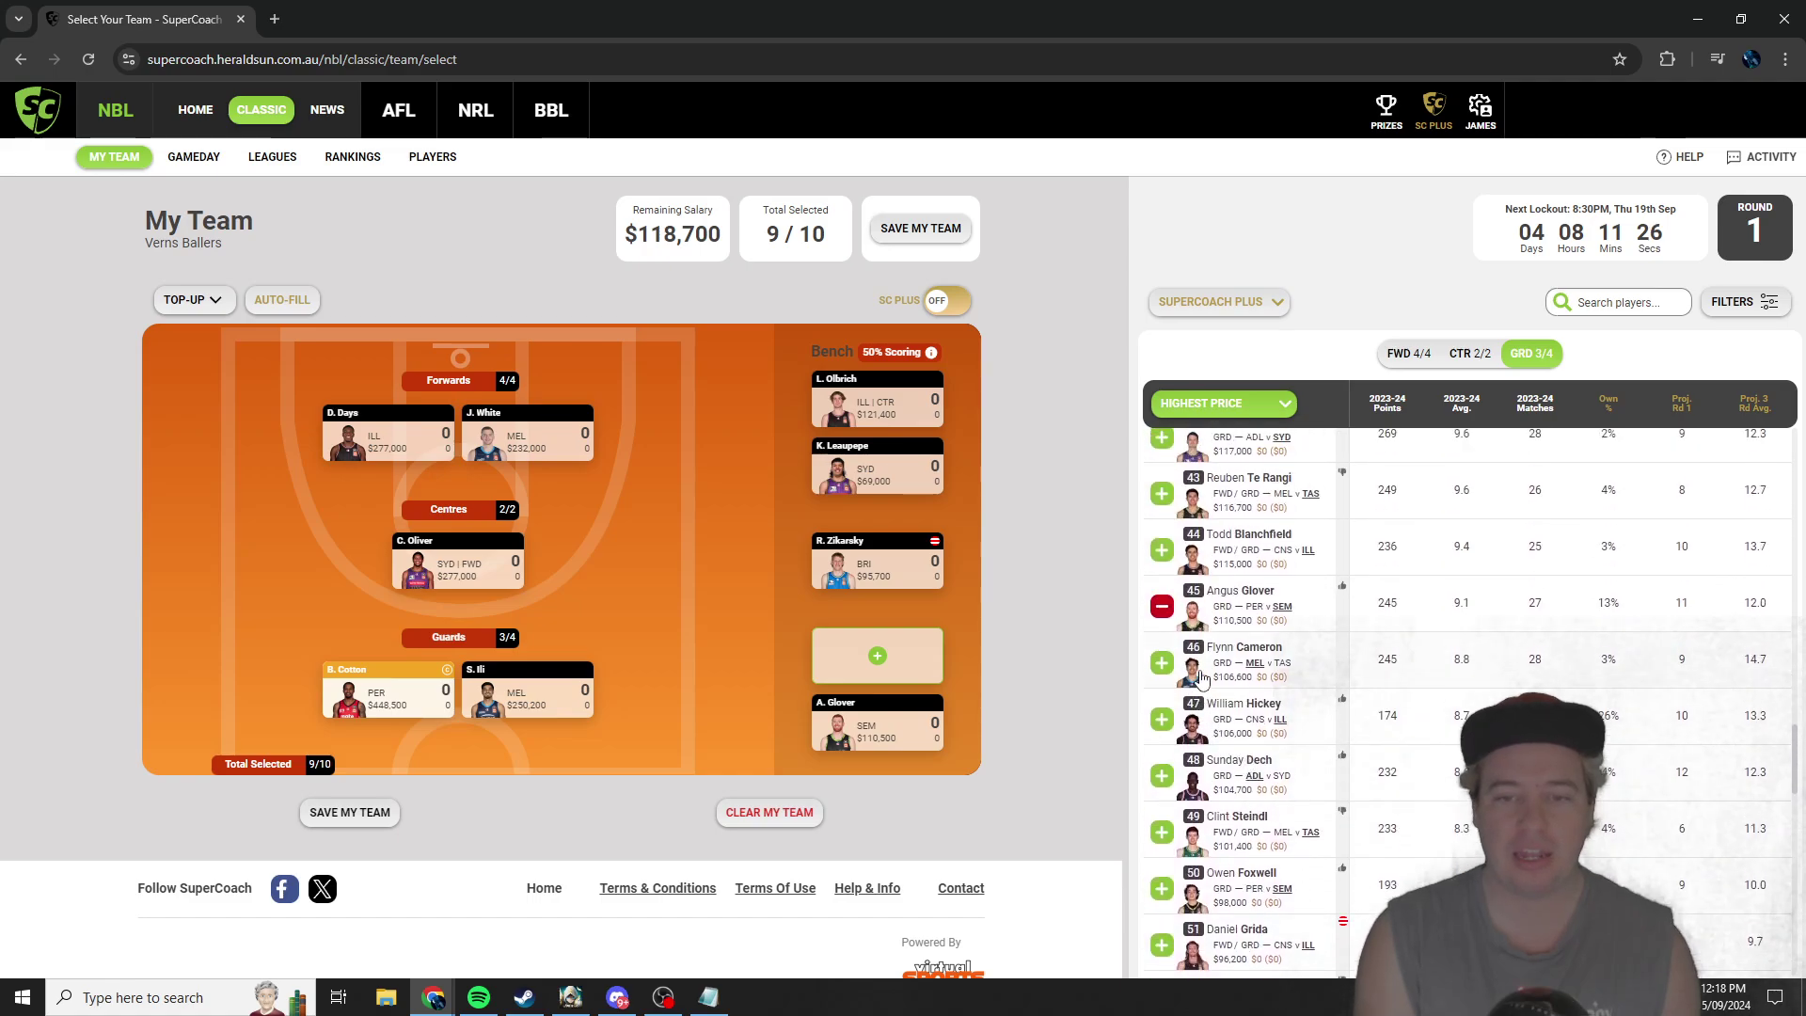
left_click(1163, 798)
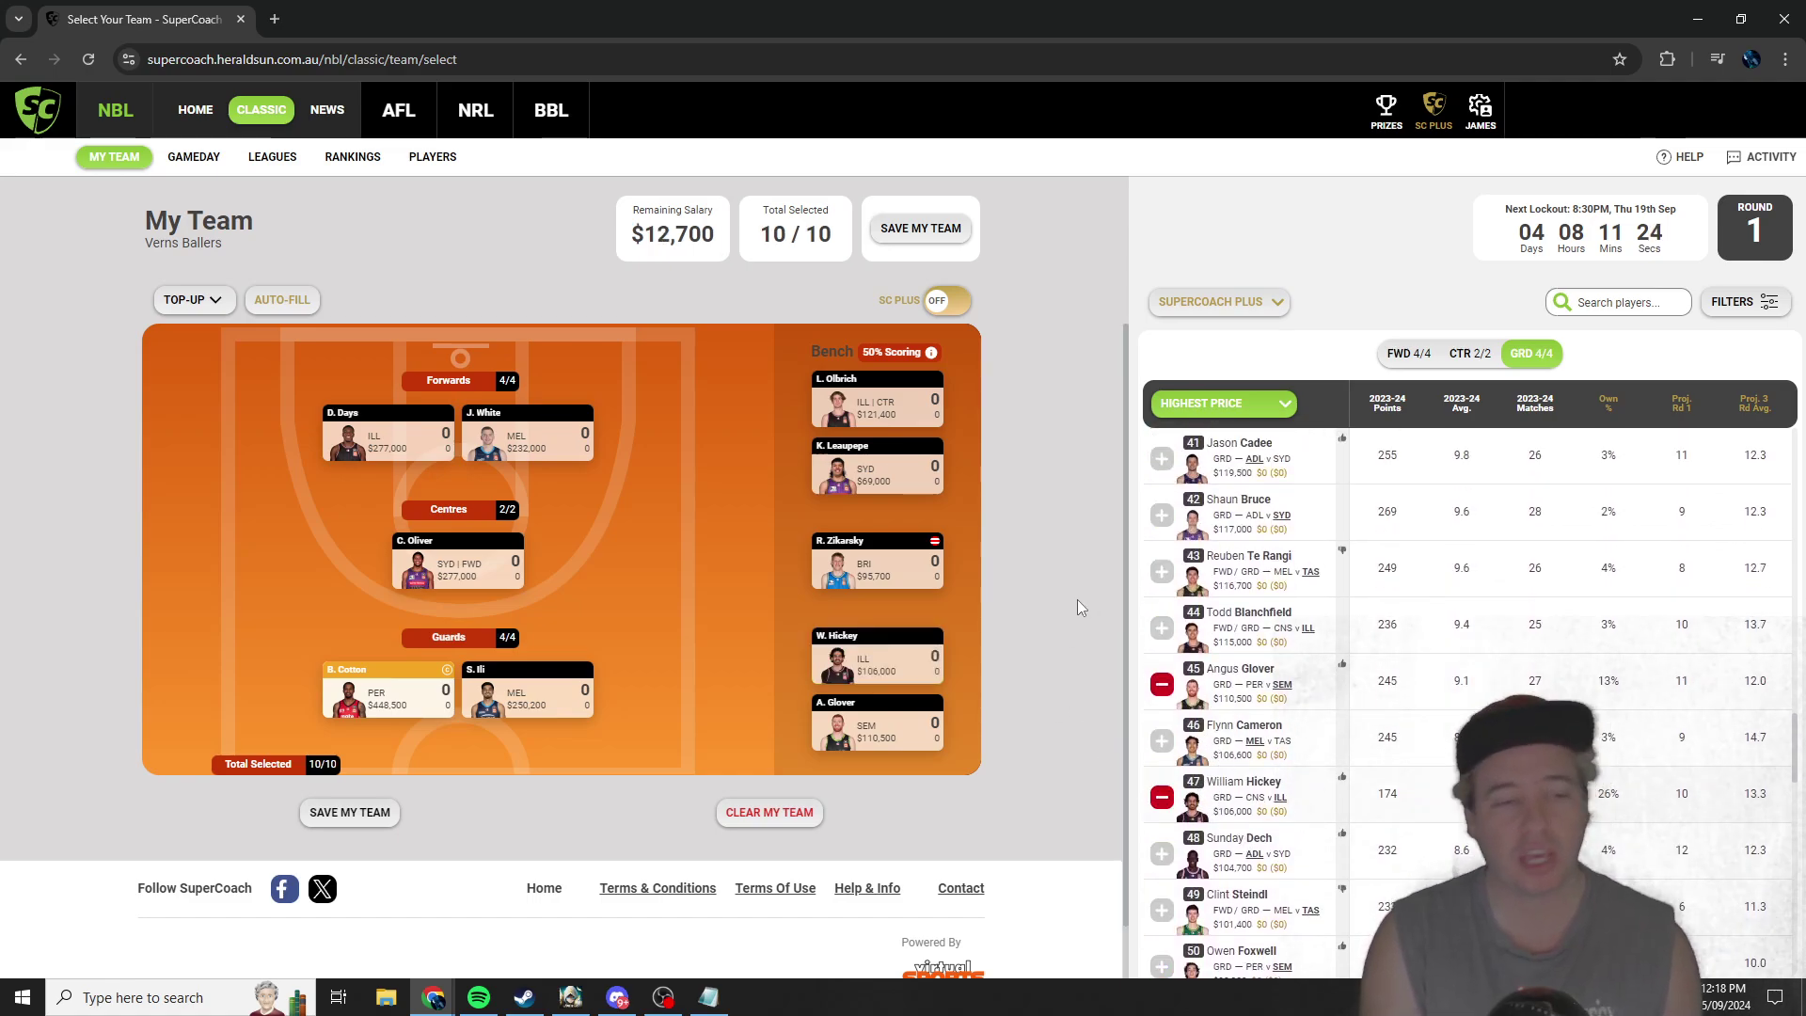
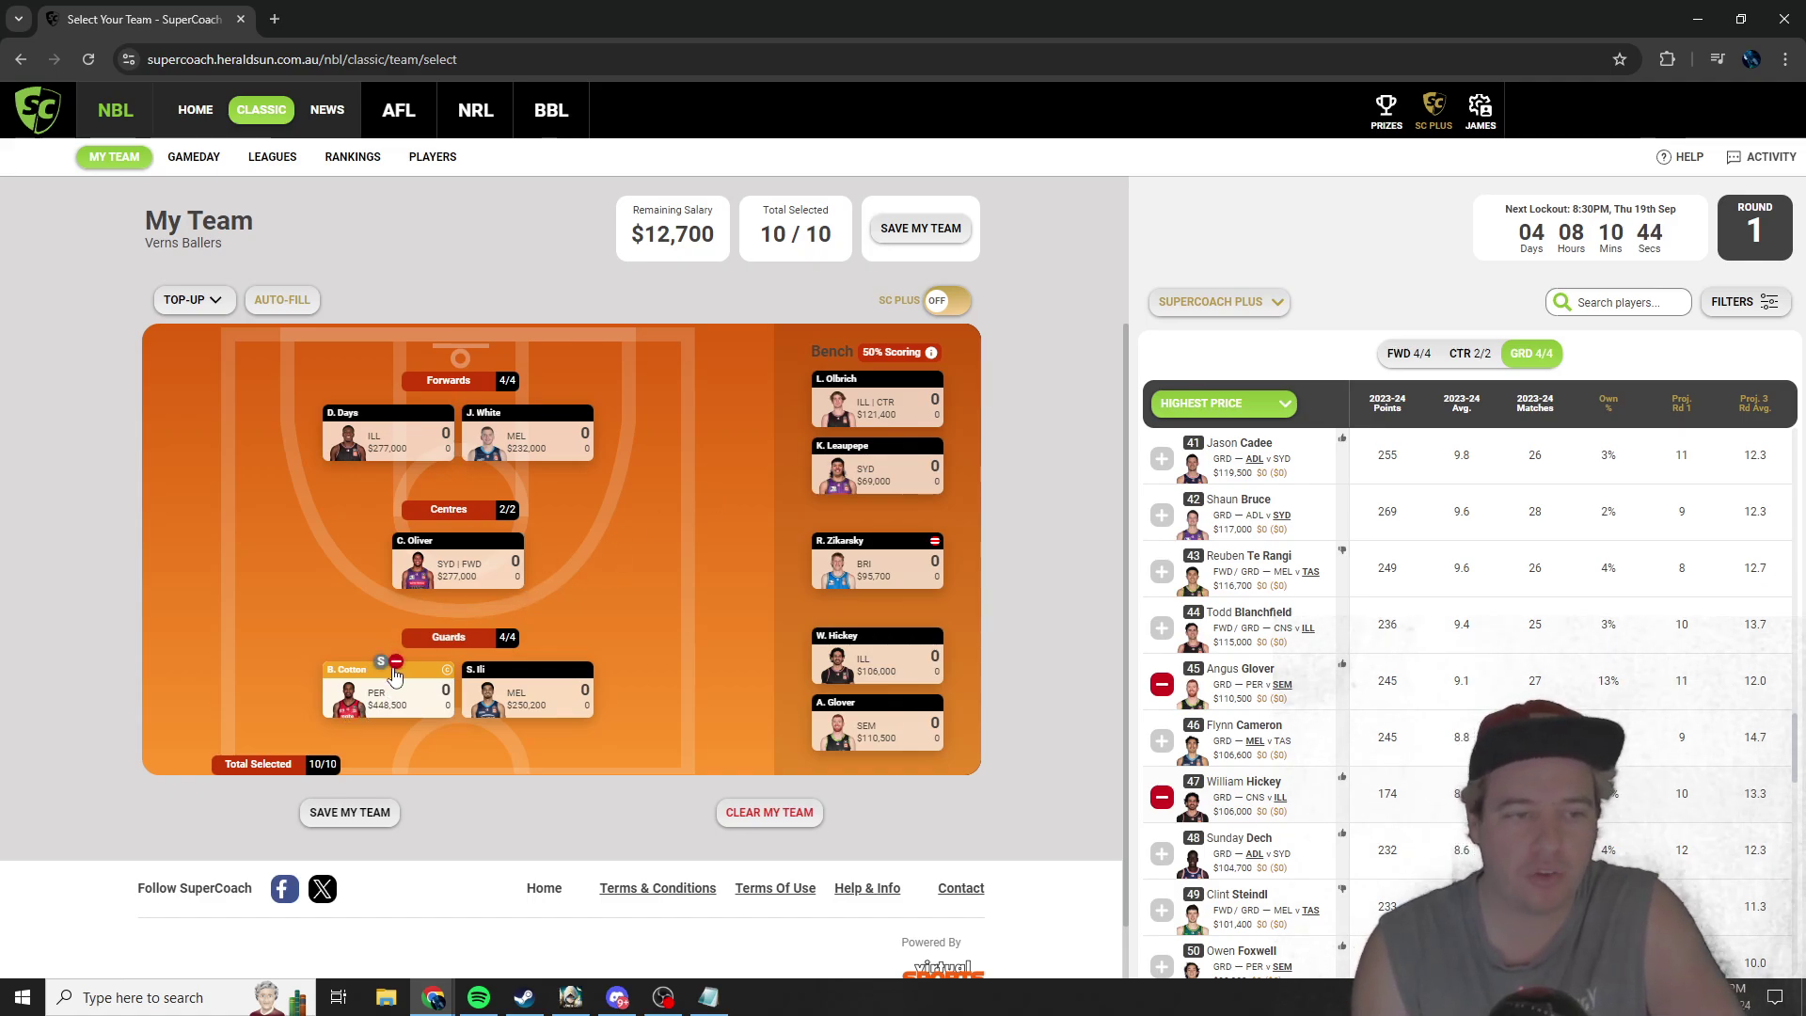
Step: Replace starting guard Bryce Cotton with Jaylen Adams
left_click(393, 669)
scroll(1308, 584, "up", 20)
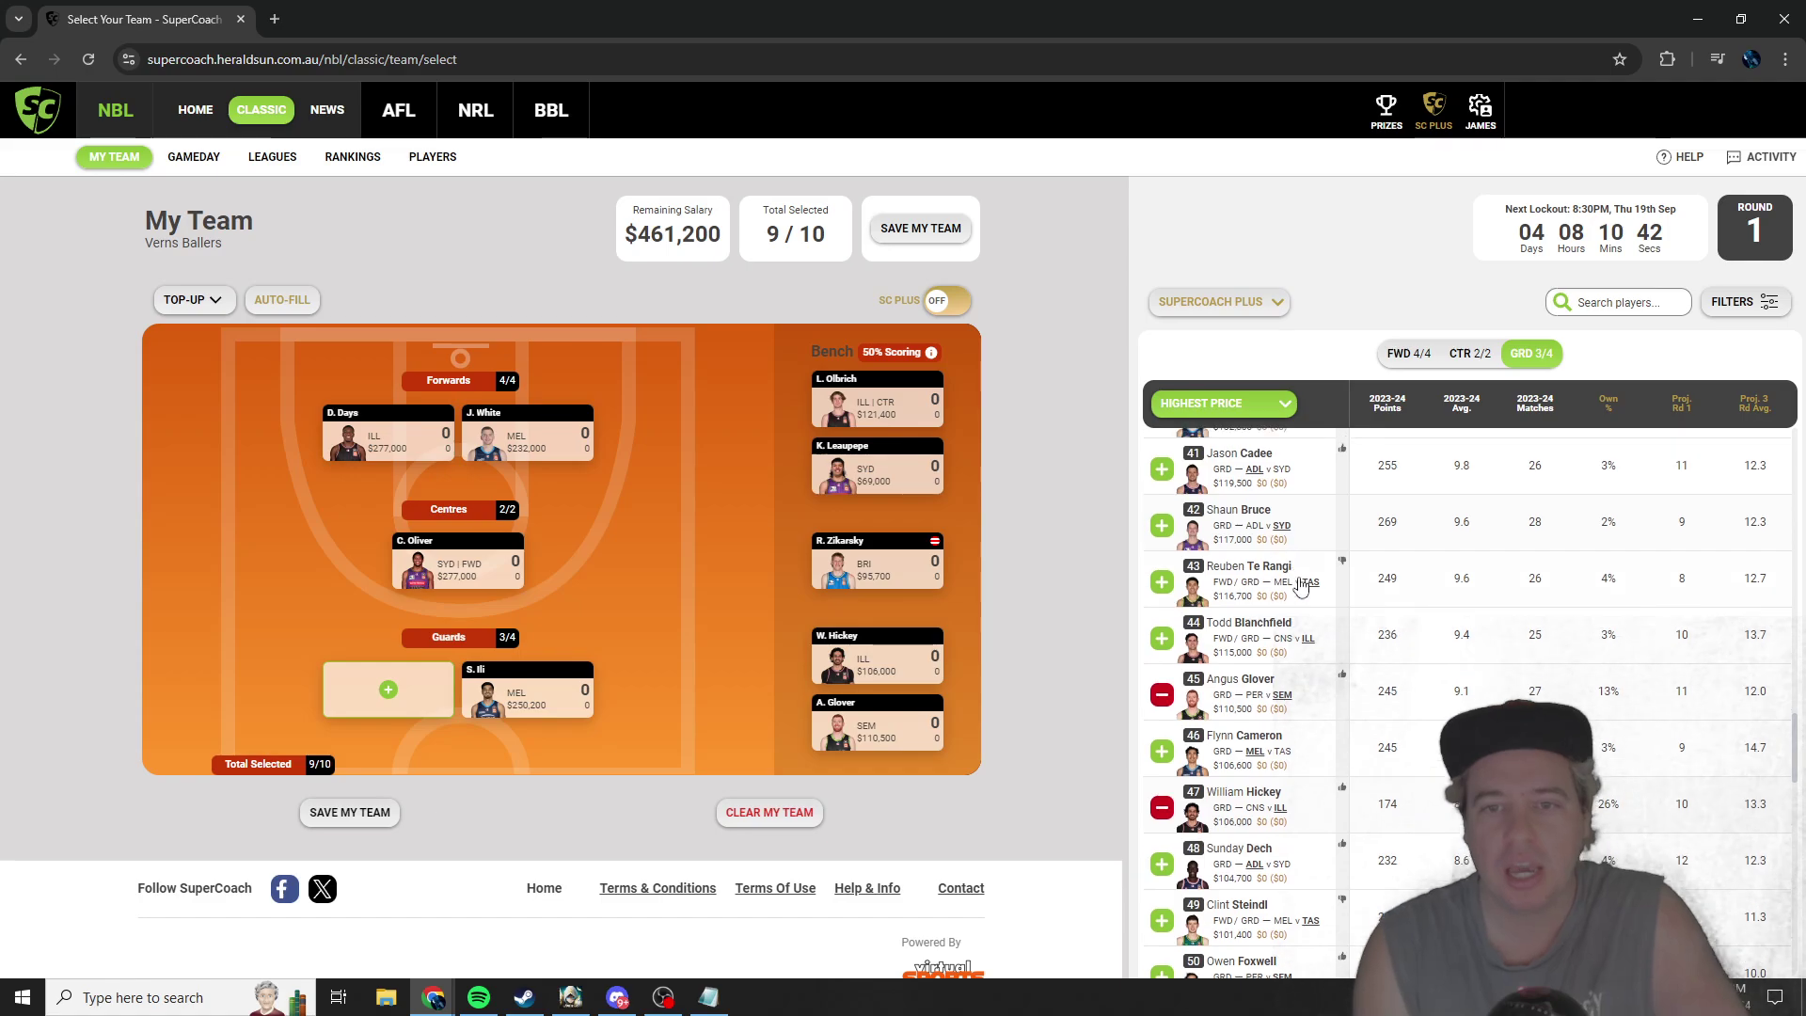
left_click(1162, 571)
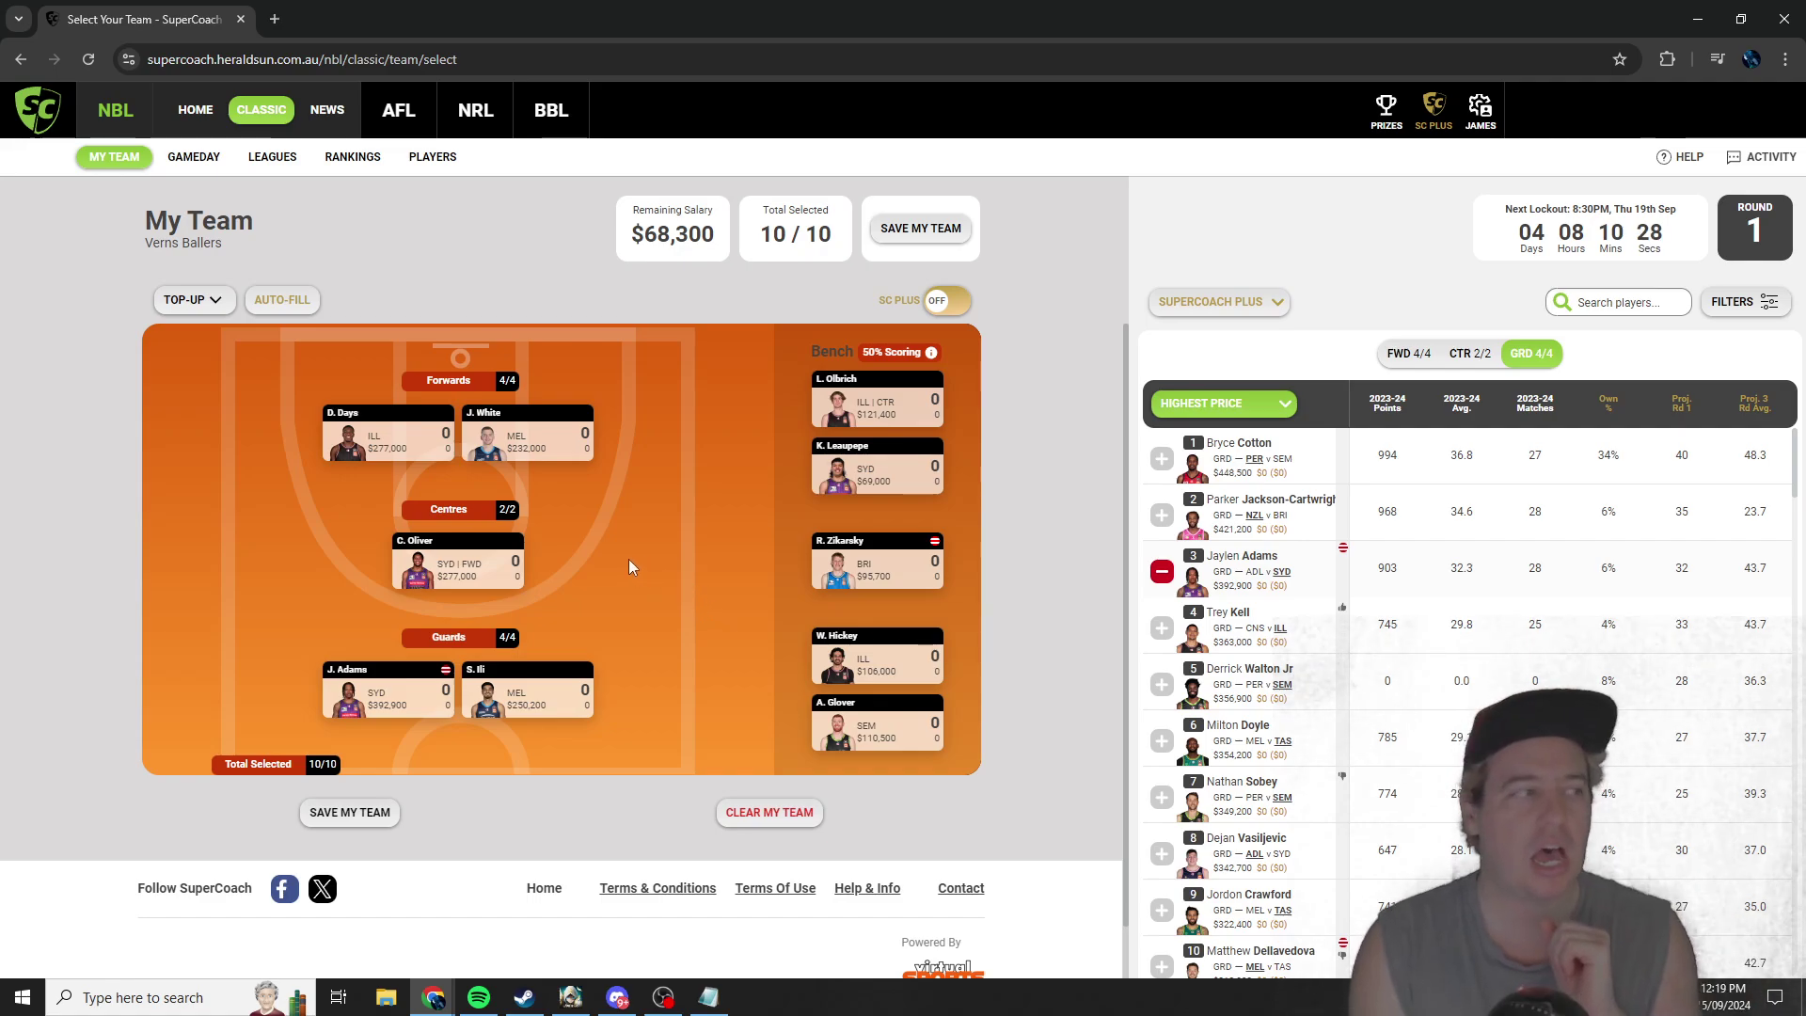
Step: Remove Darius Days from the starting forwards and replace Jaylen Adams with Bryce Cotton in the starting guard spot
mouse_move(410, 442)
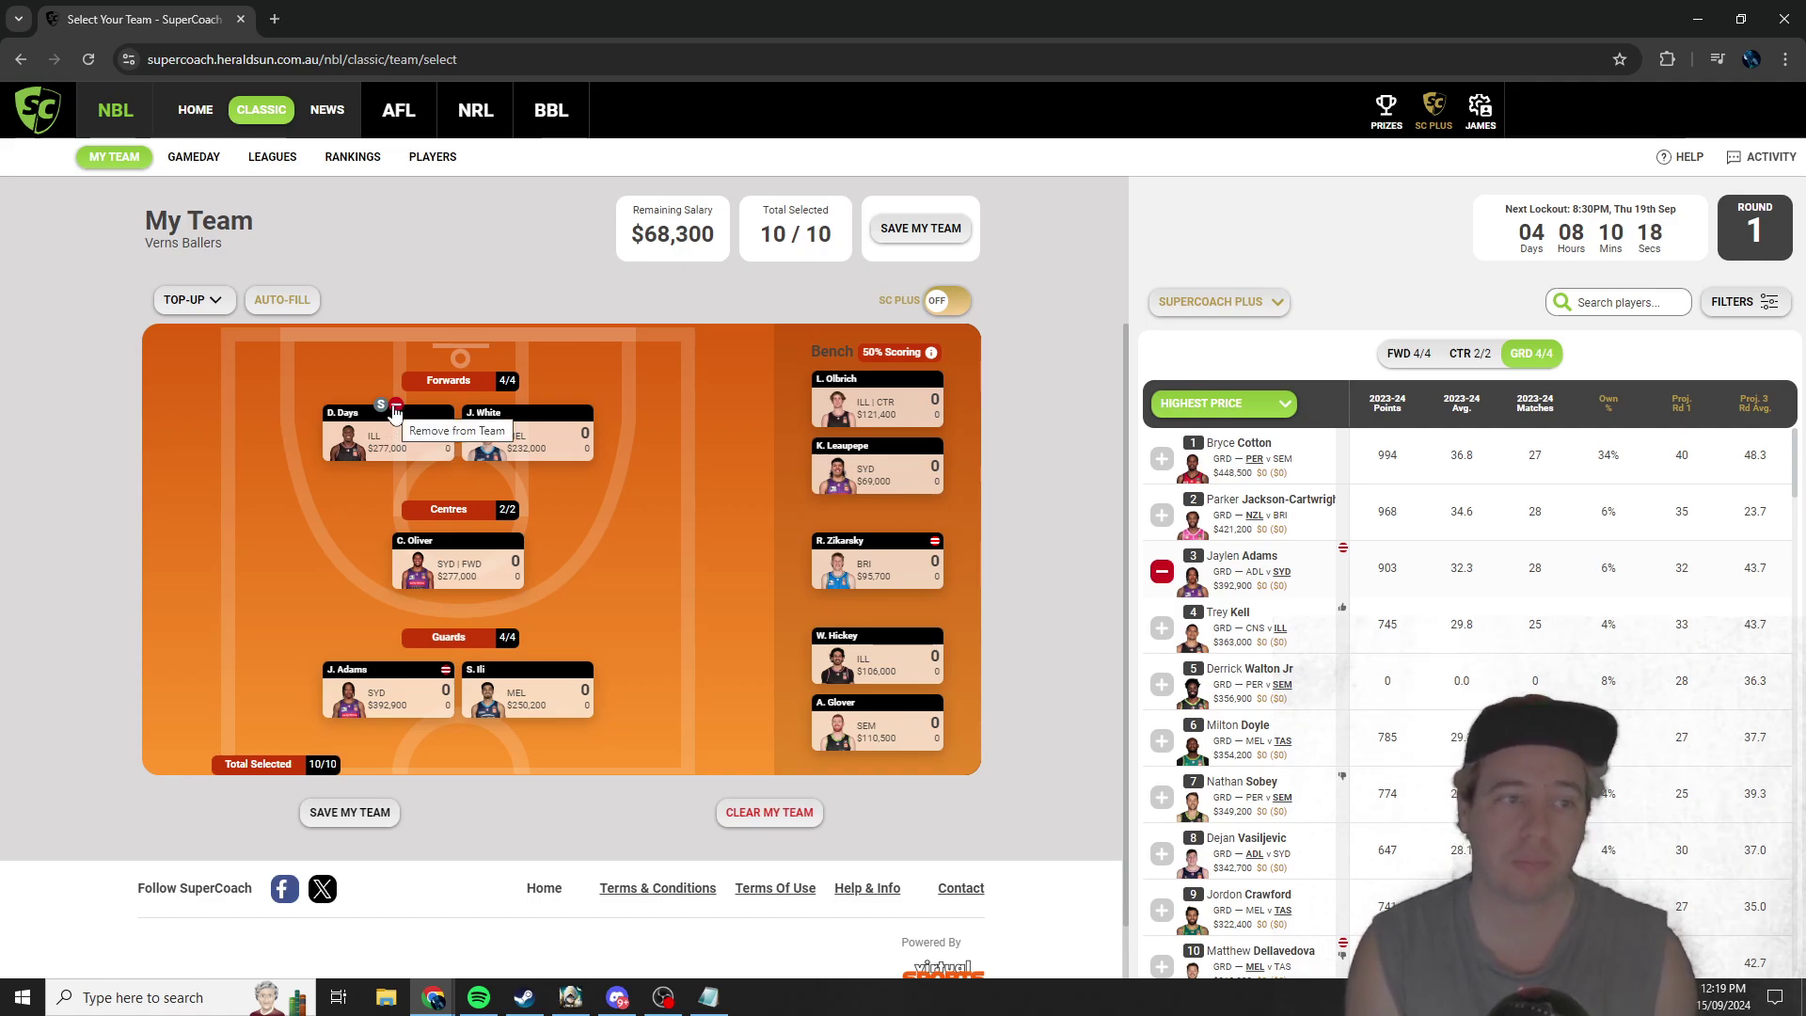
left_click(395, 409)
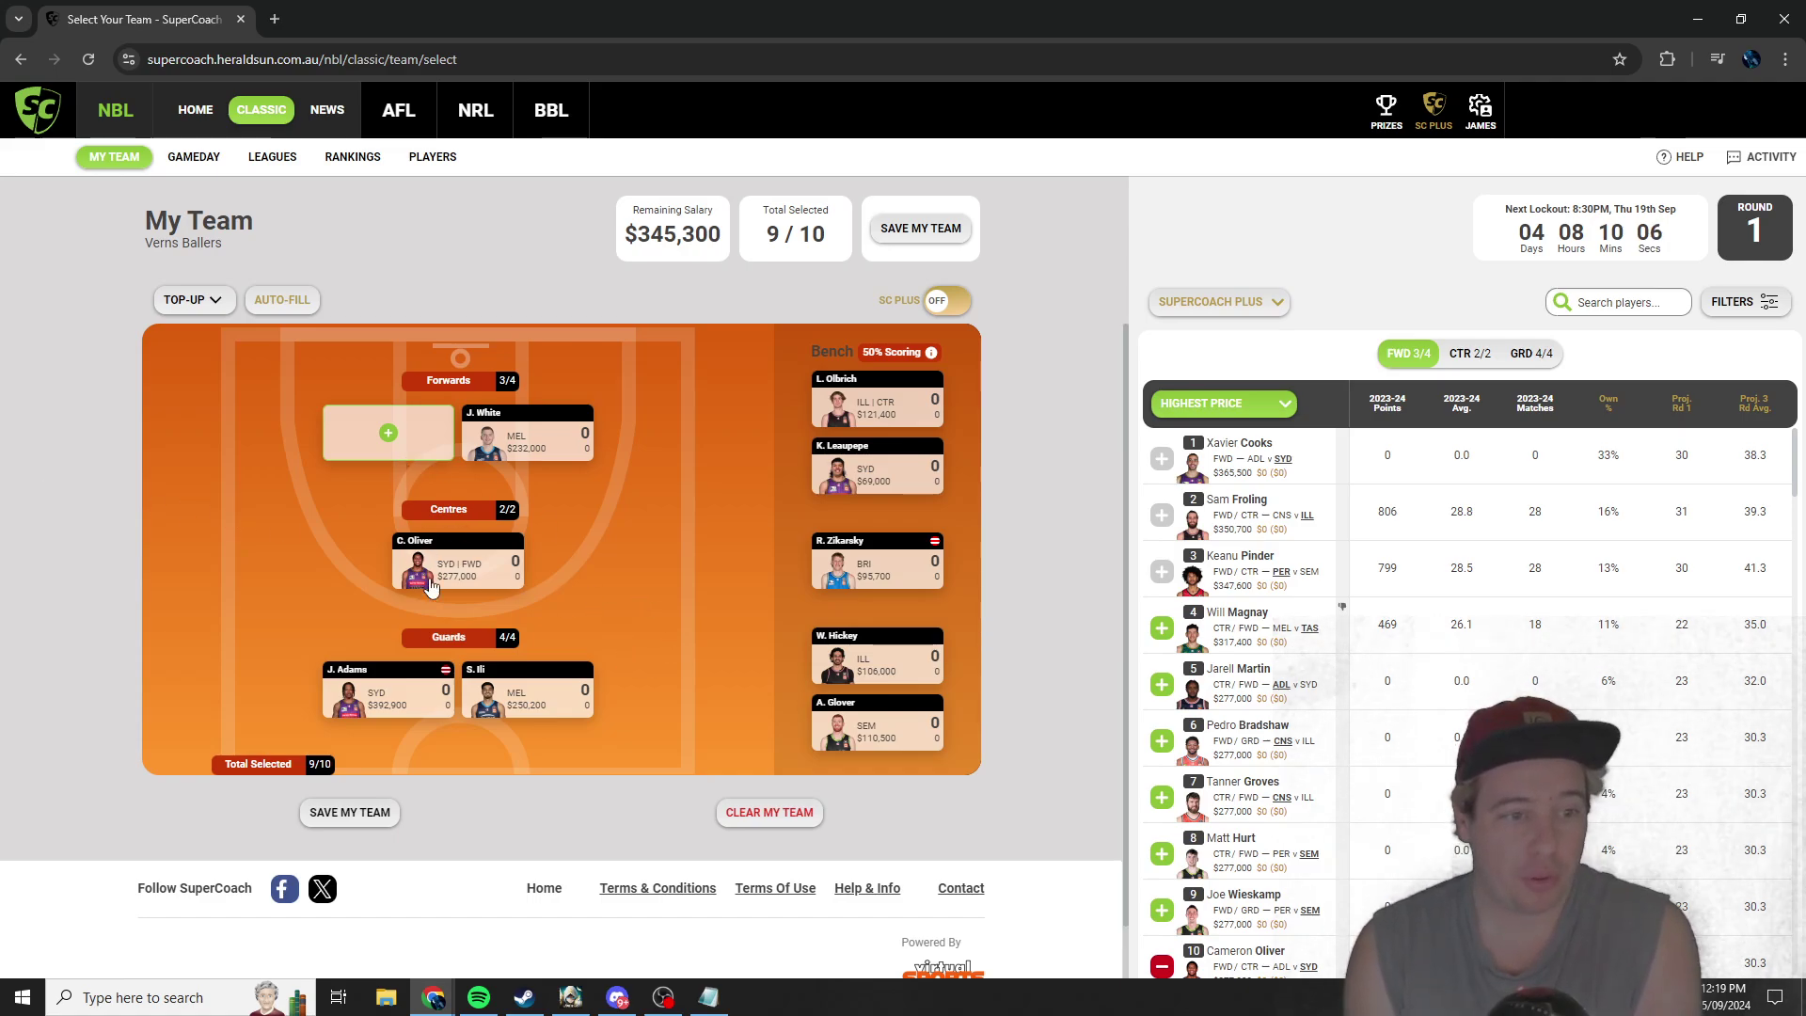
left_click(390, 676)
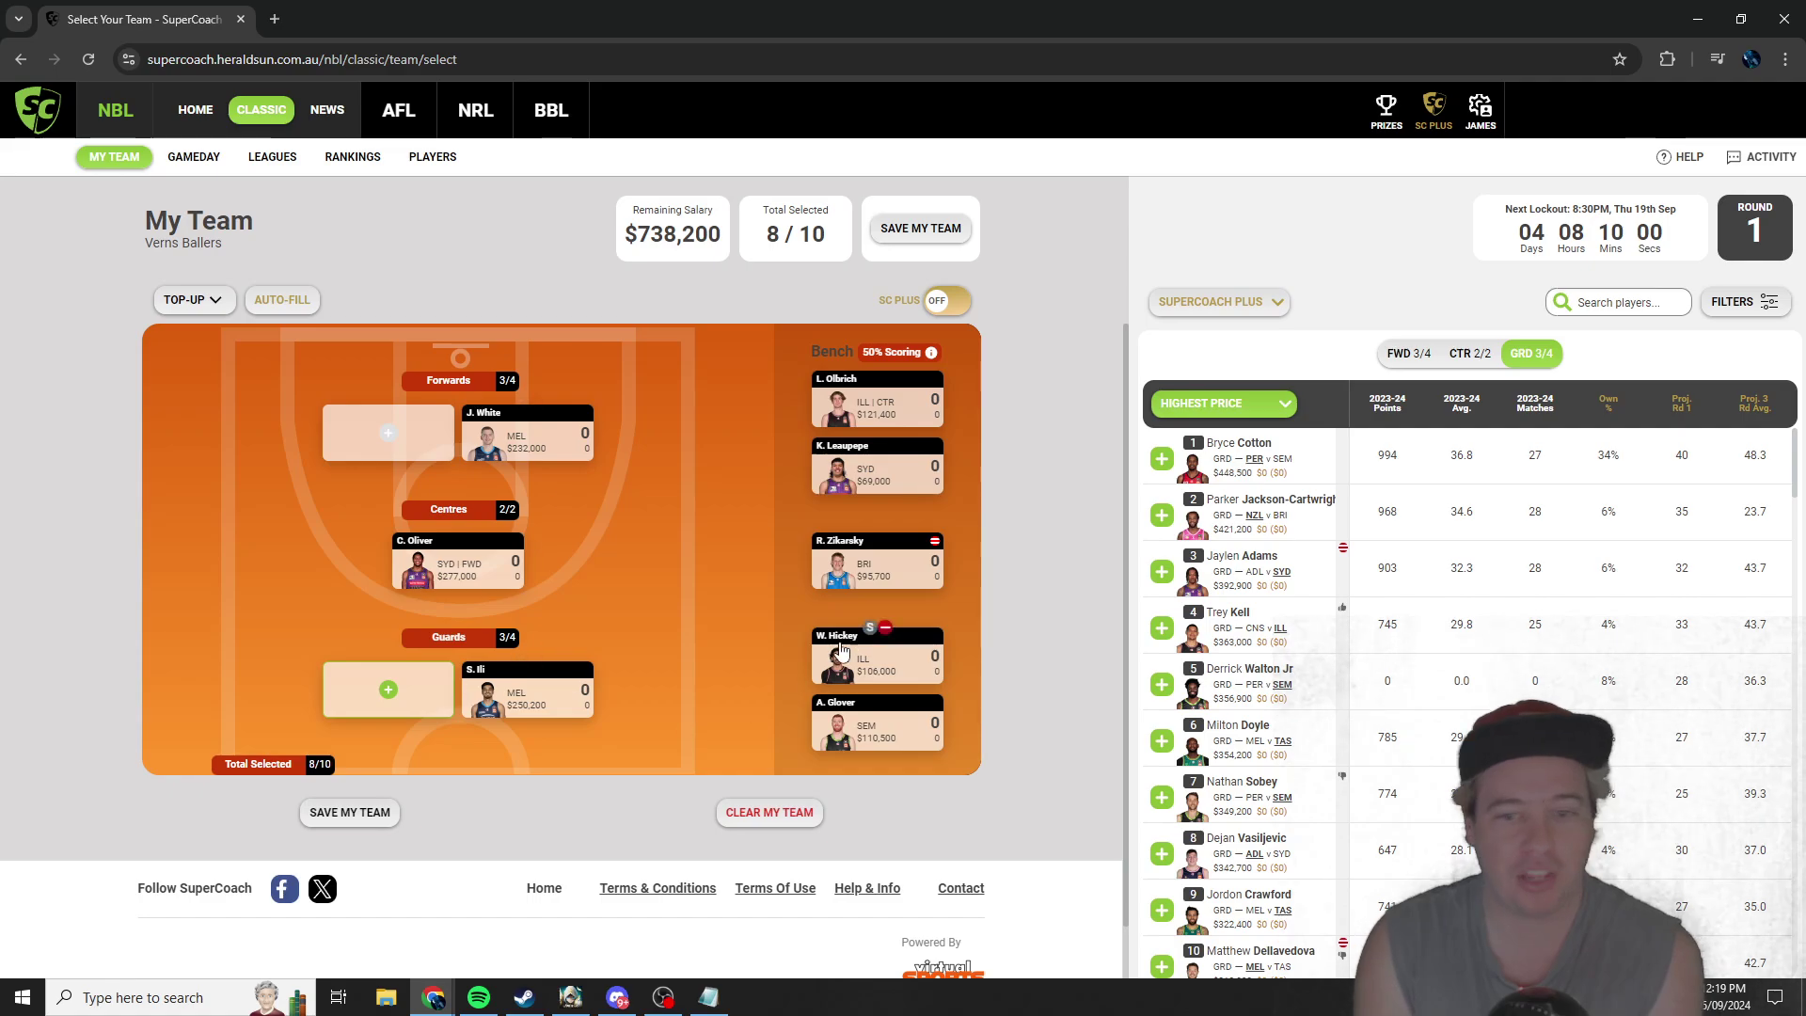
left_click(1163, 458)
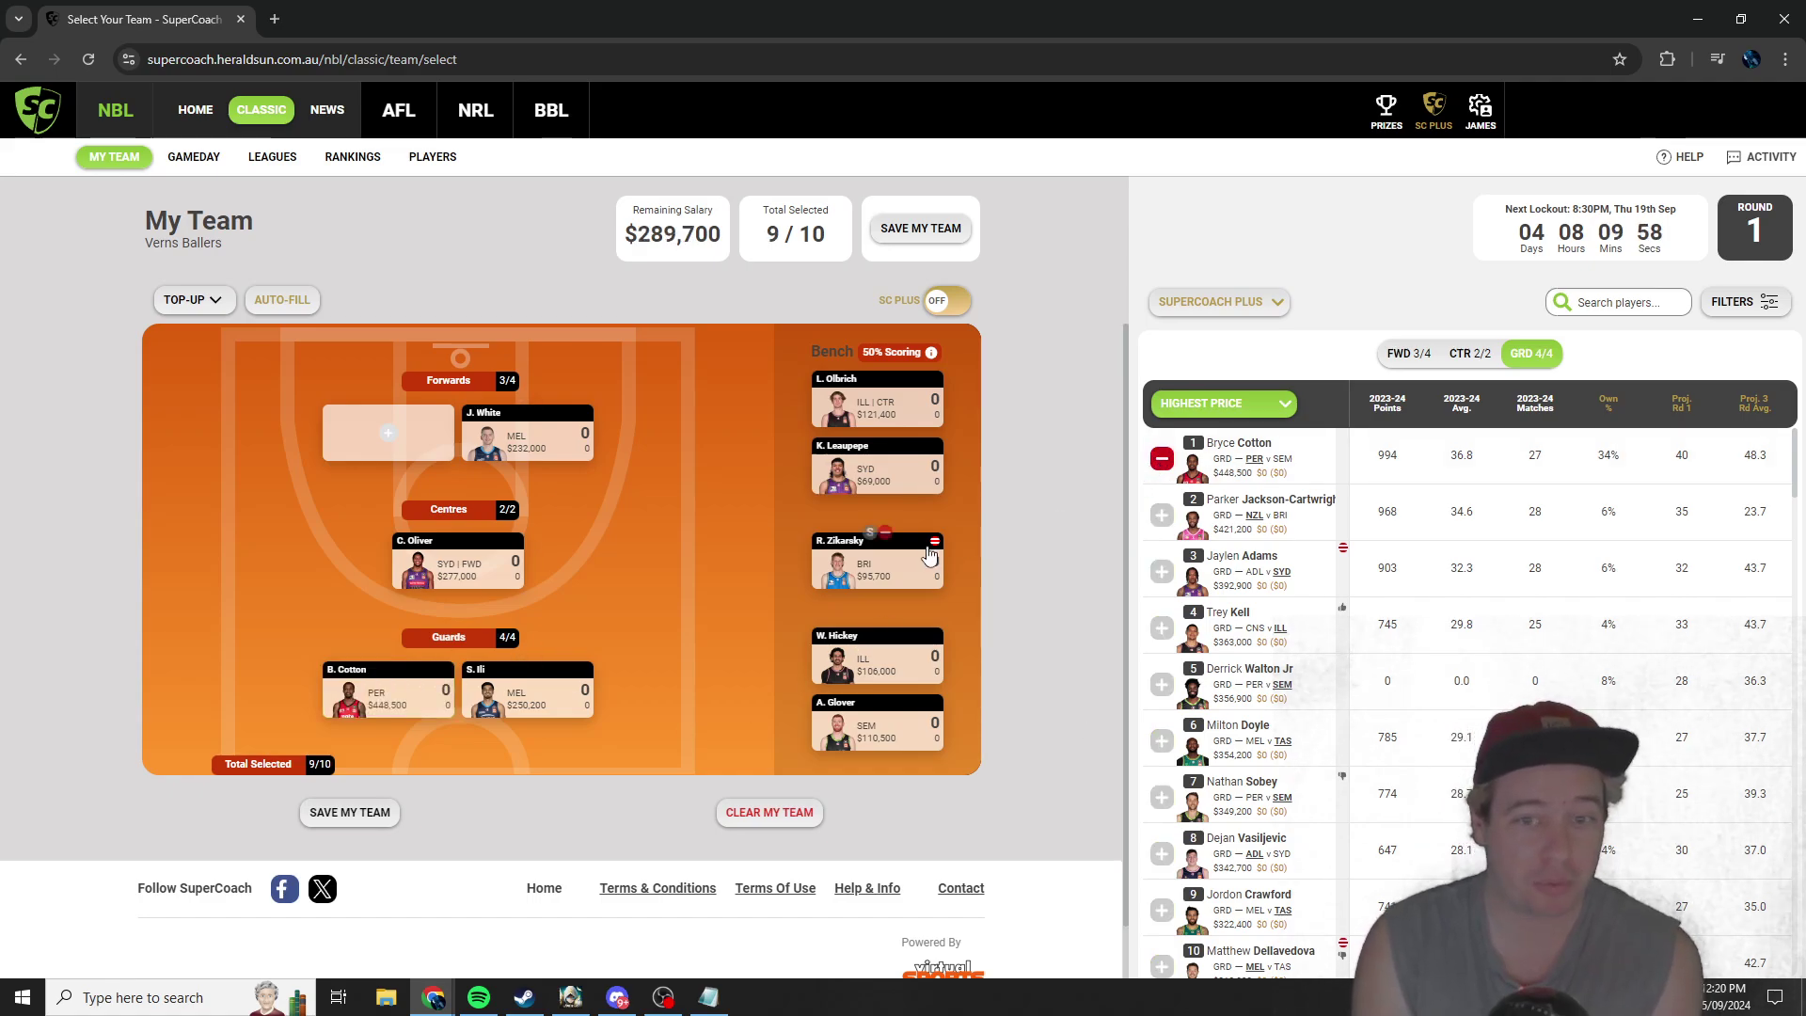
Step: Compare the available forwards, and replace starting guard Bryce Cotton with Kendric Davis
left_click(414, 458)
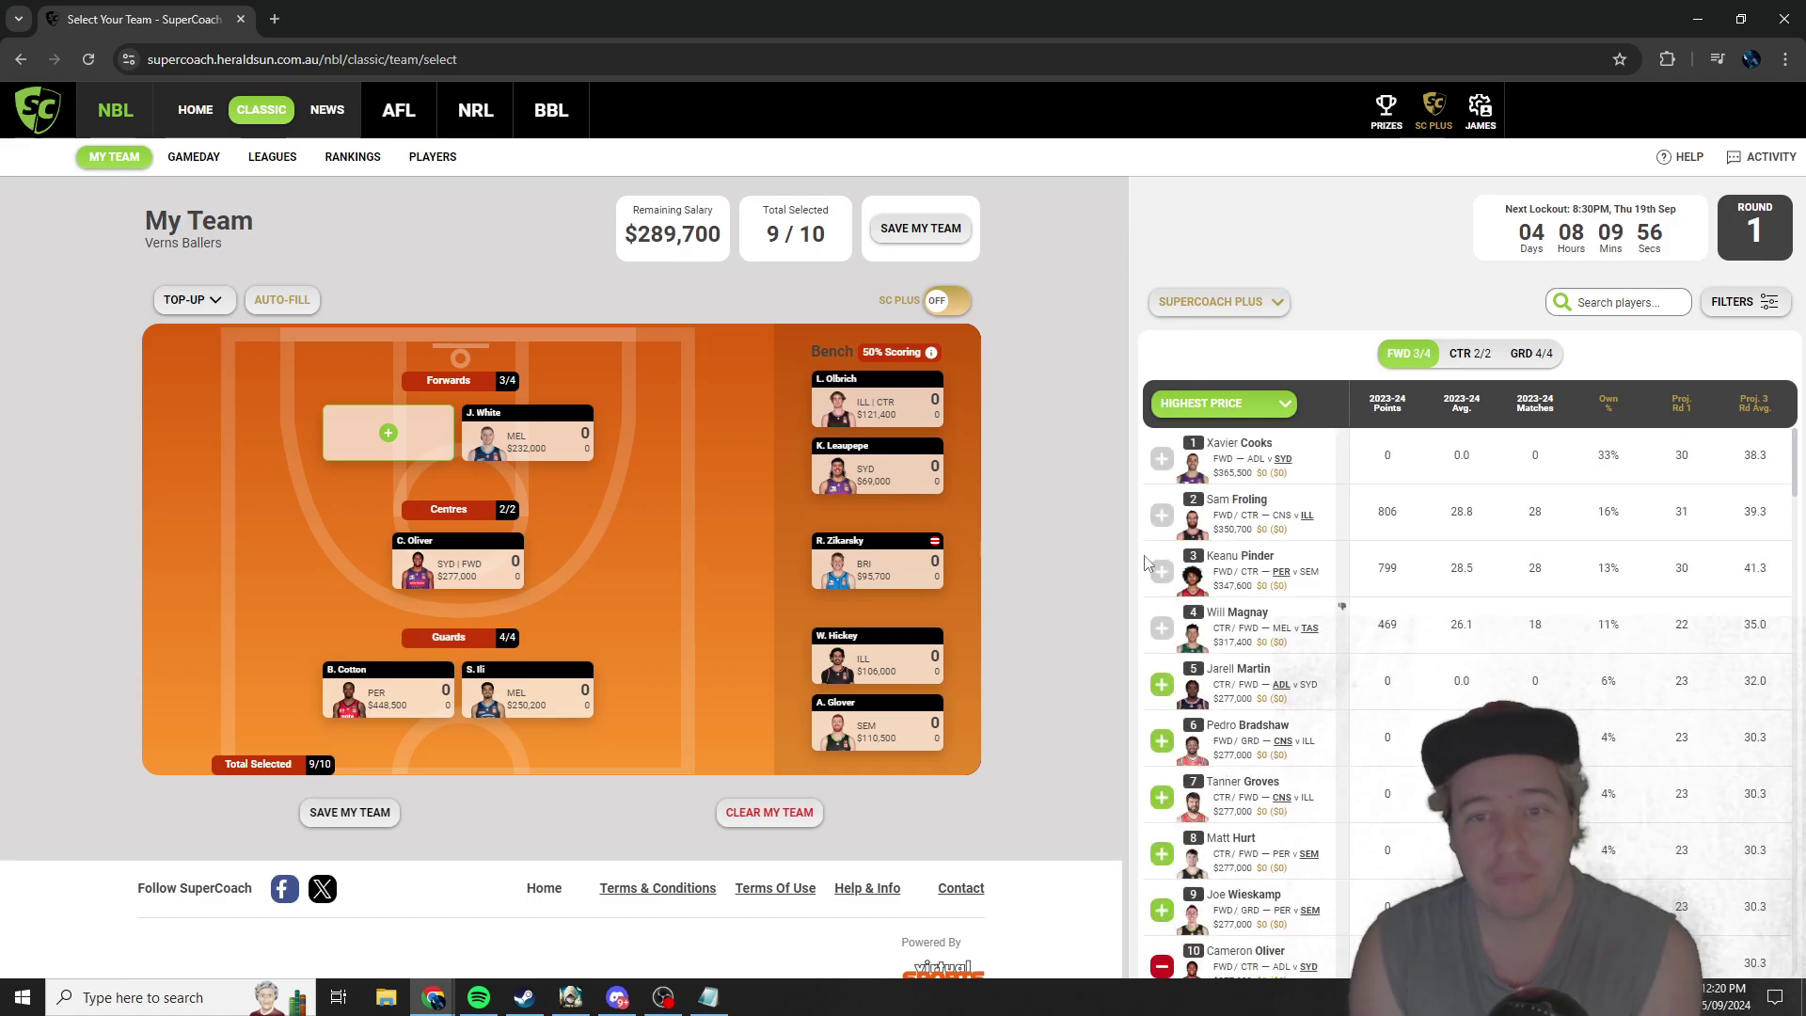
scroll(1294, 715, "down", 3)
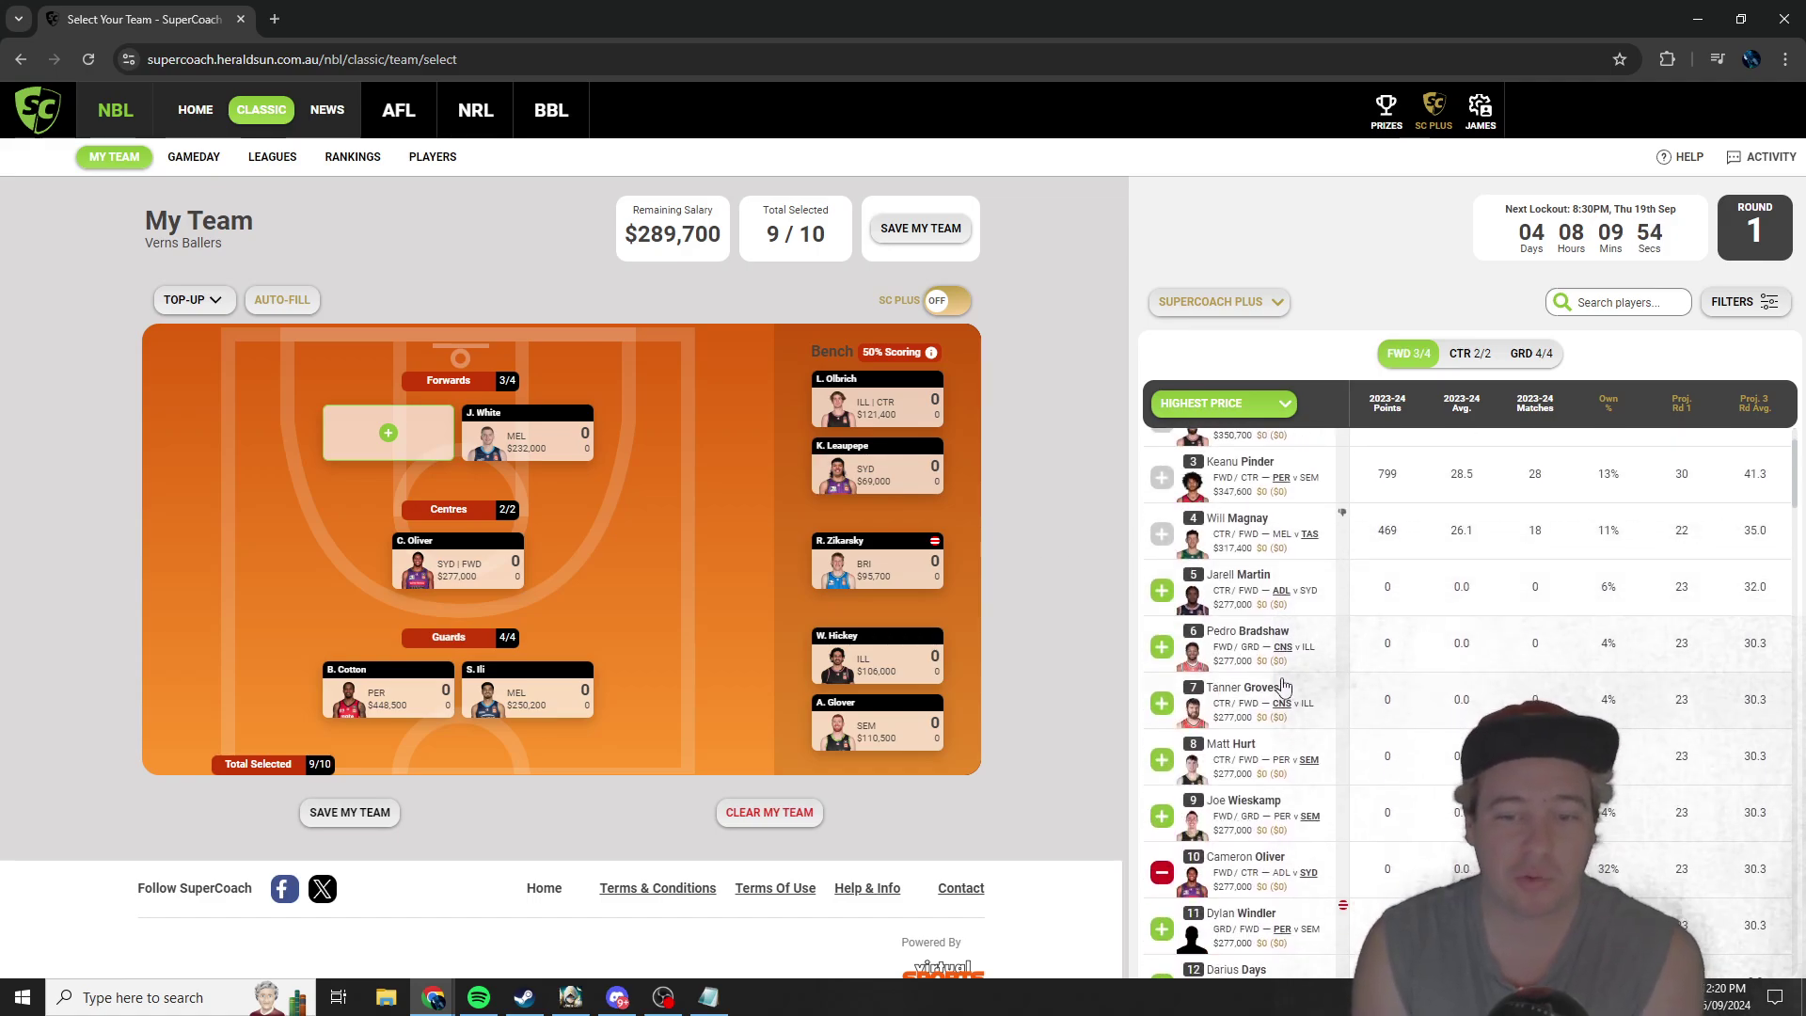
scroll(1288, 689, "down", 1)
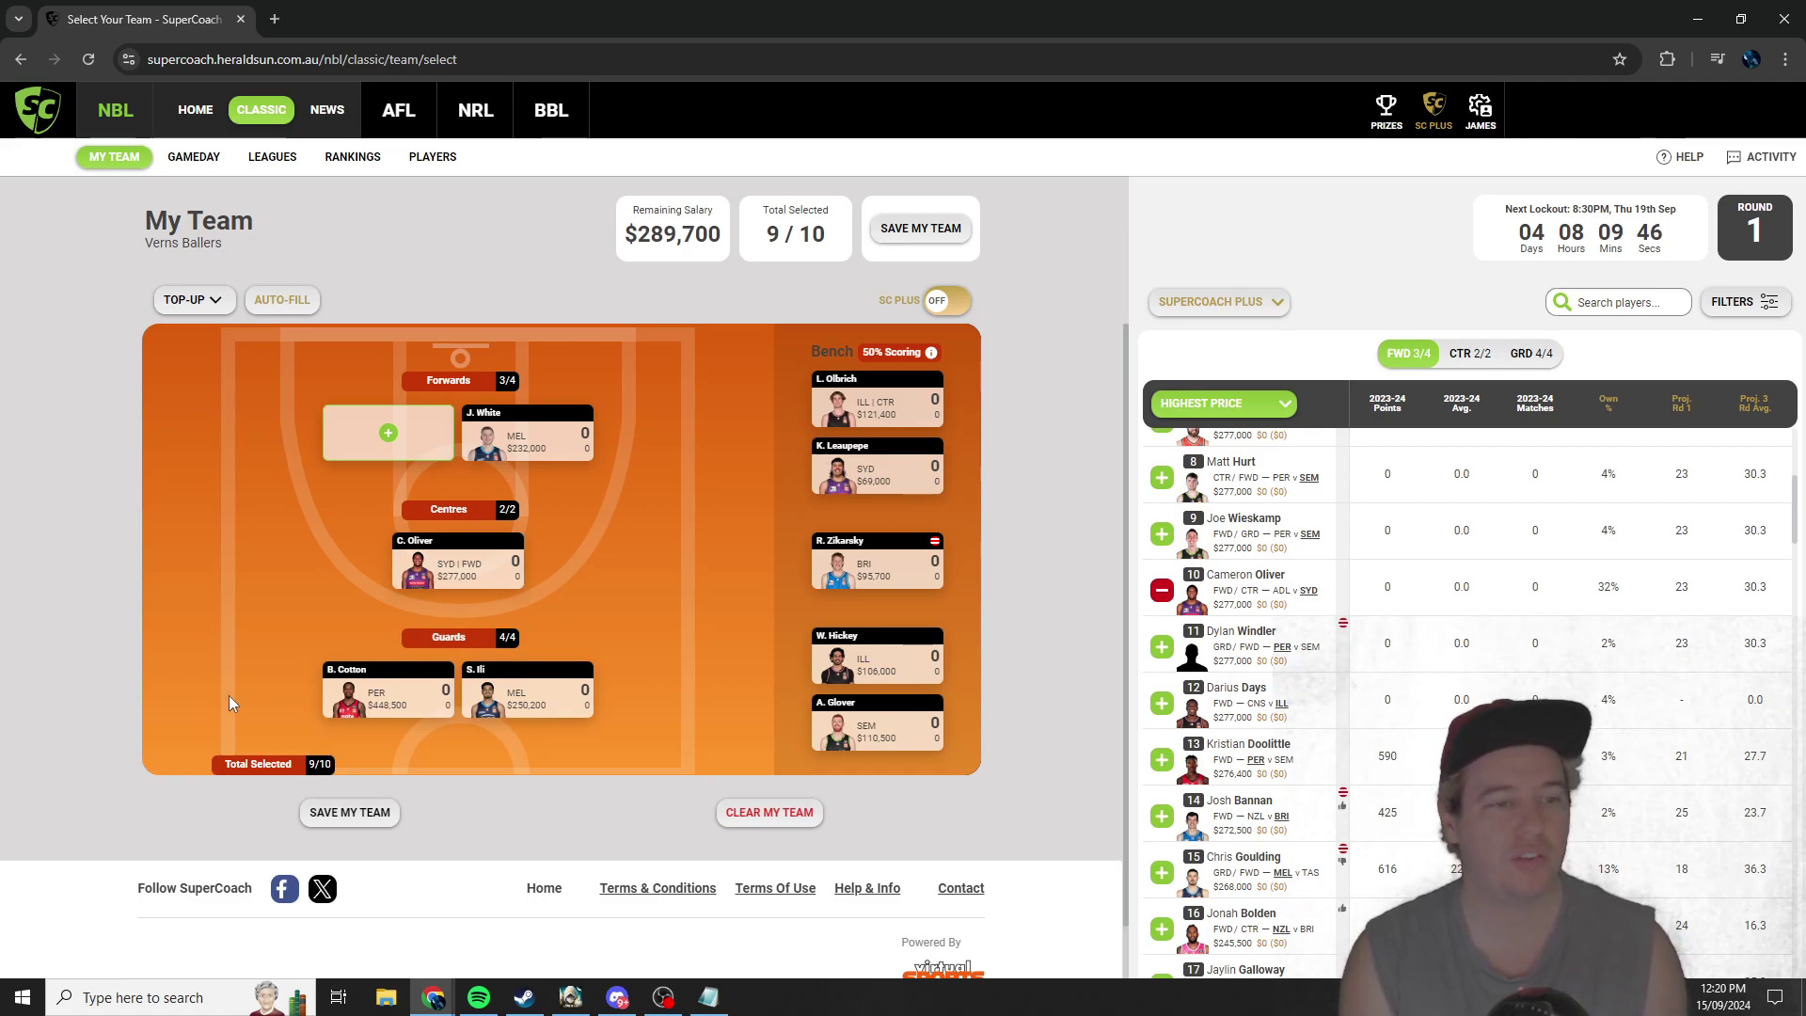
left_click(417, 681)
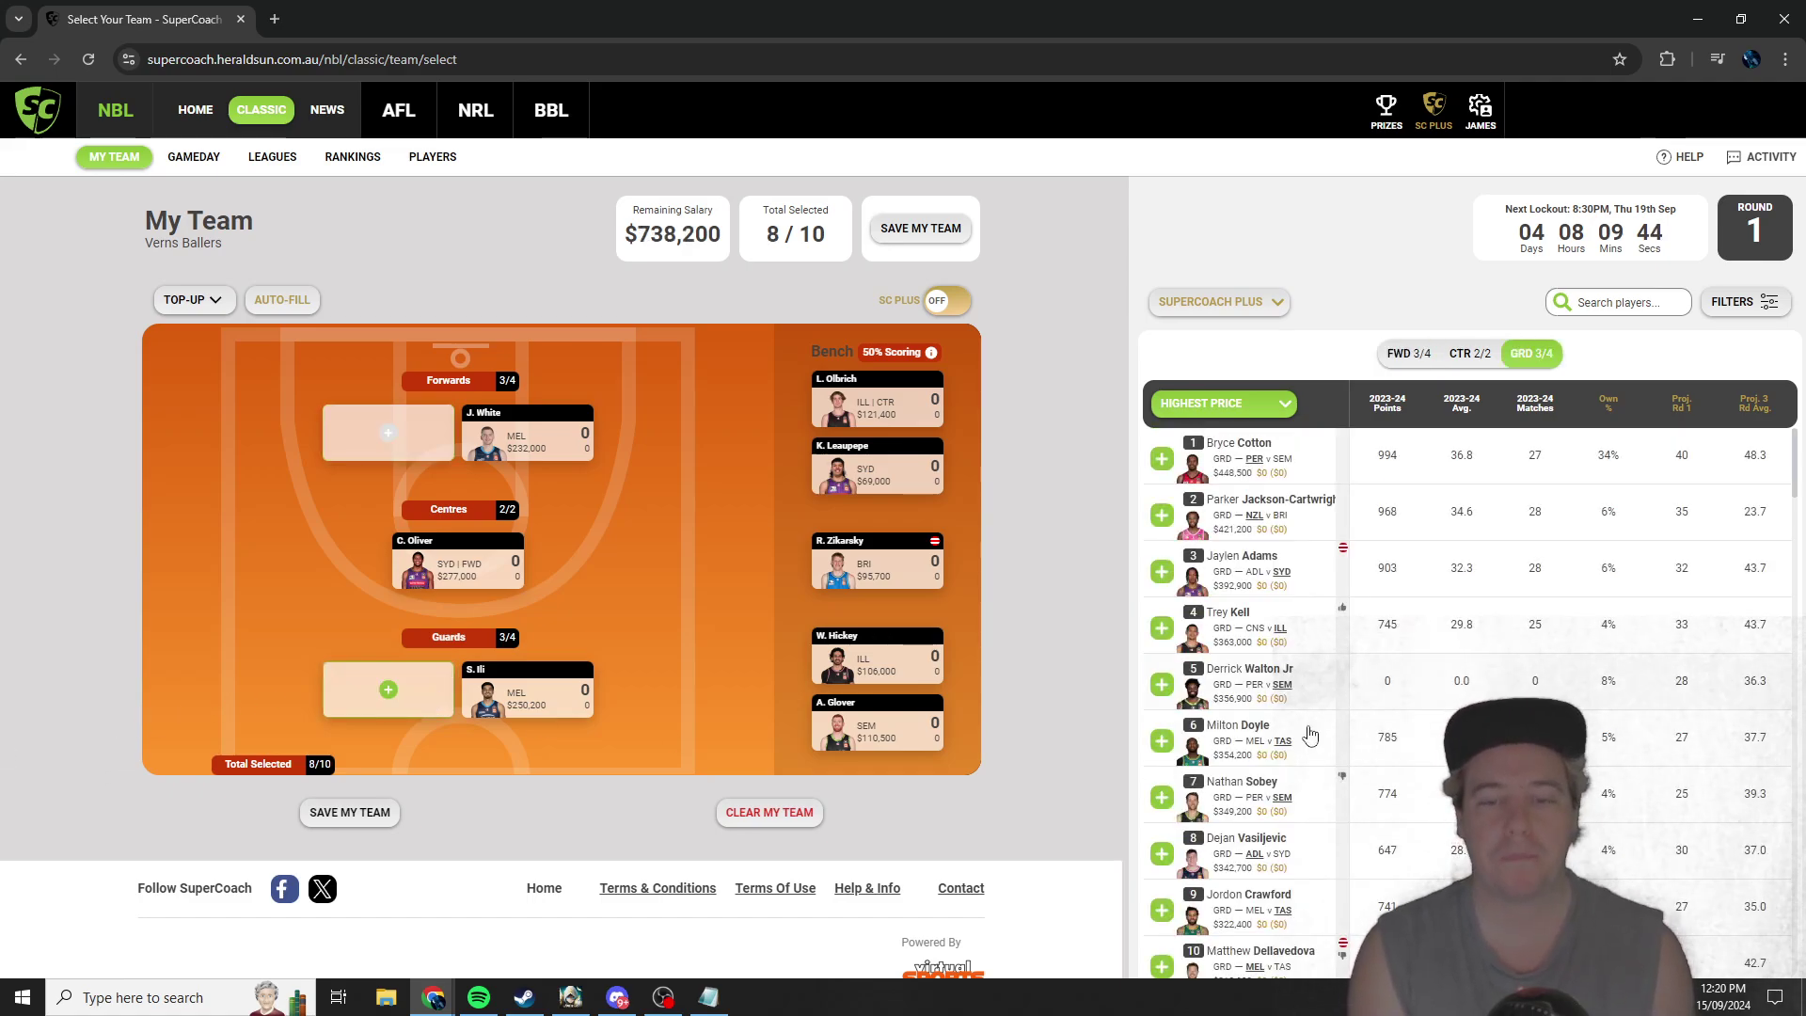
scroll(1270, 746, "down", 3)
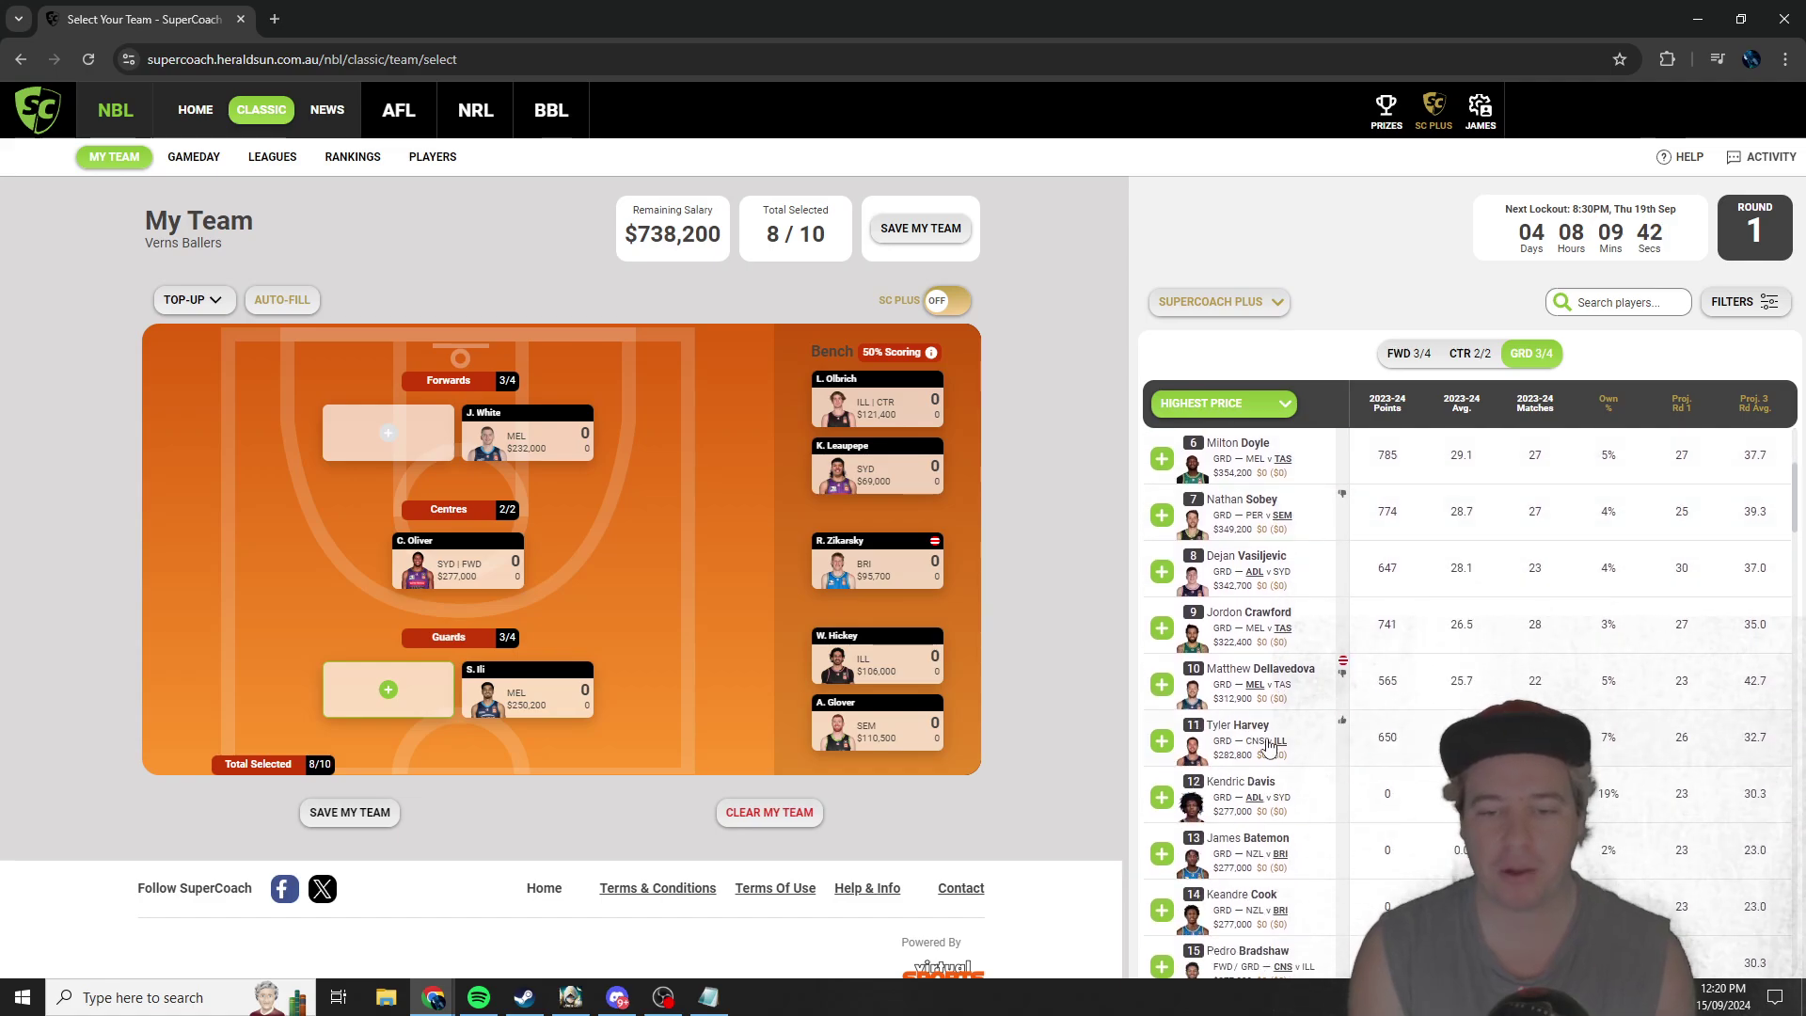
left_click(1162, 797)
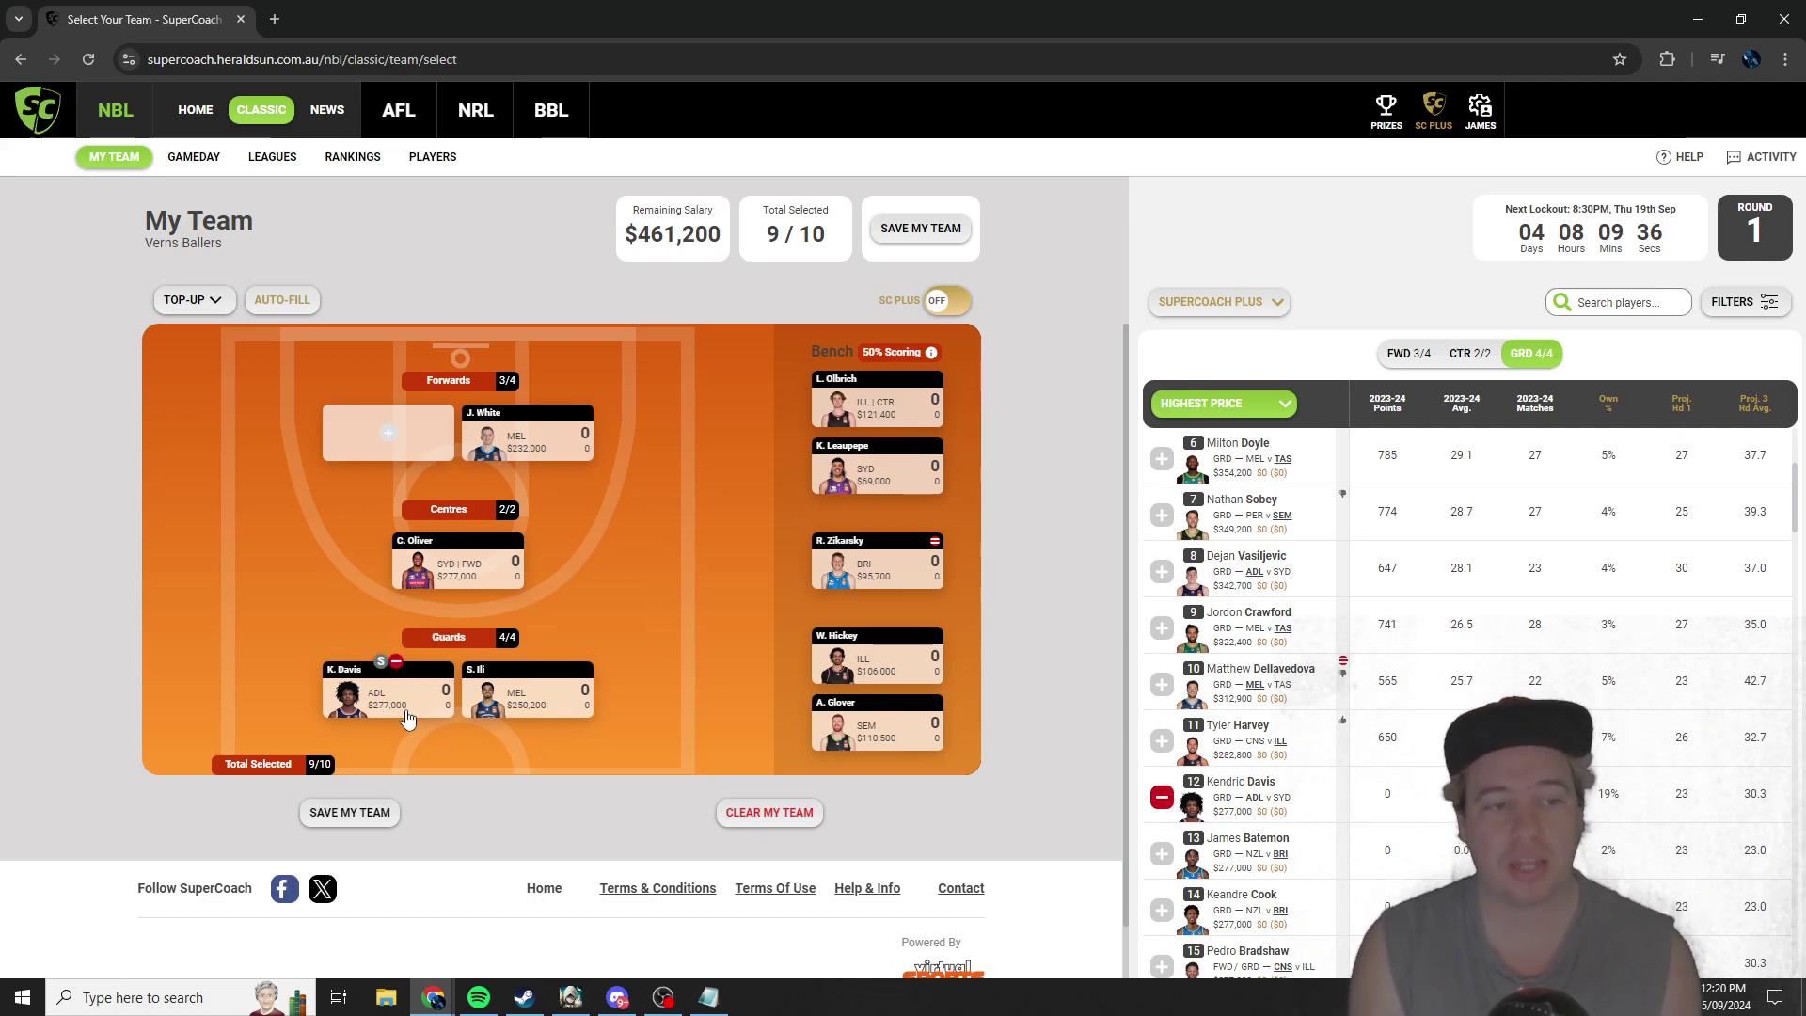
mouse_move(390, 692)
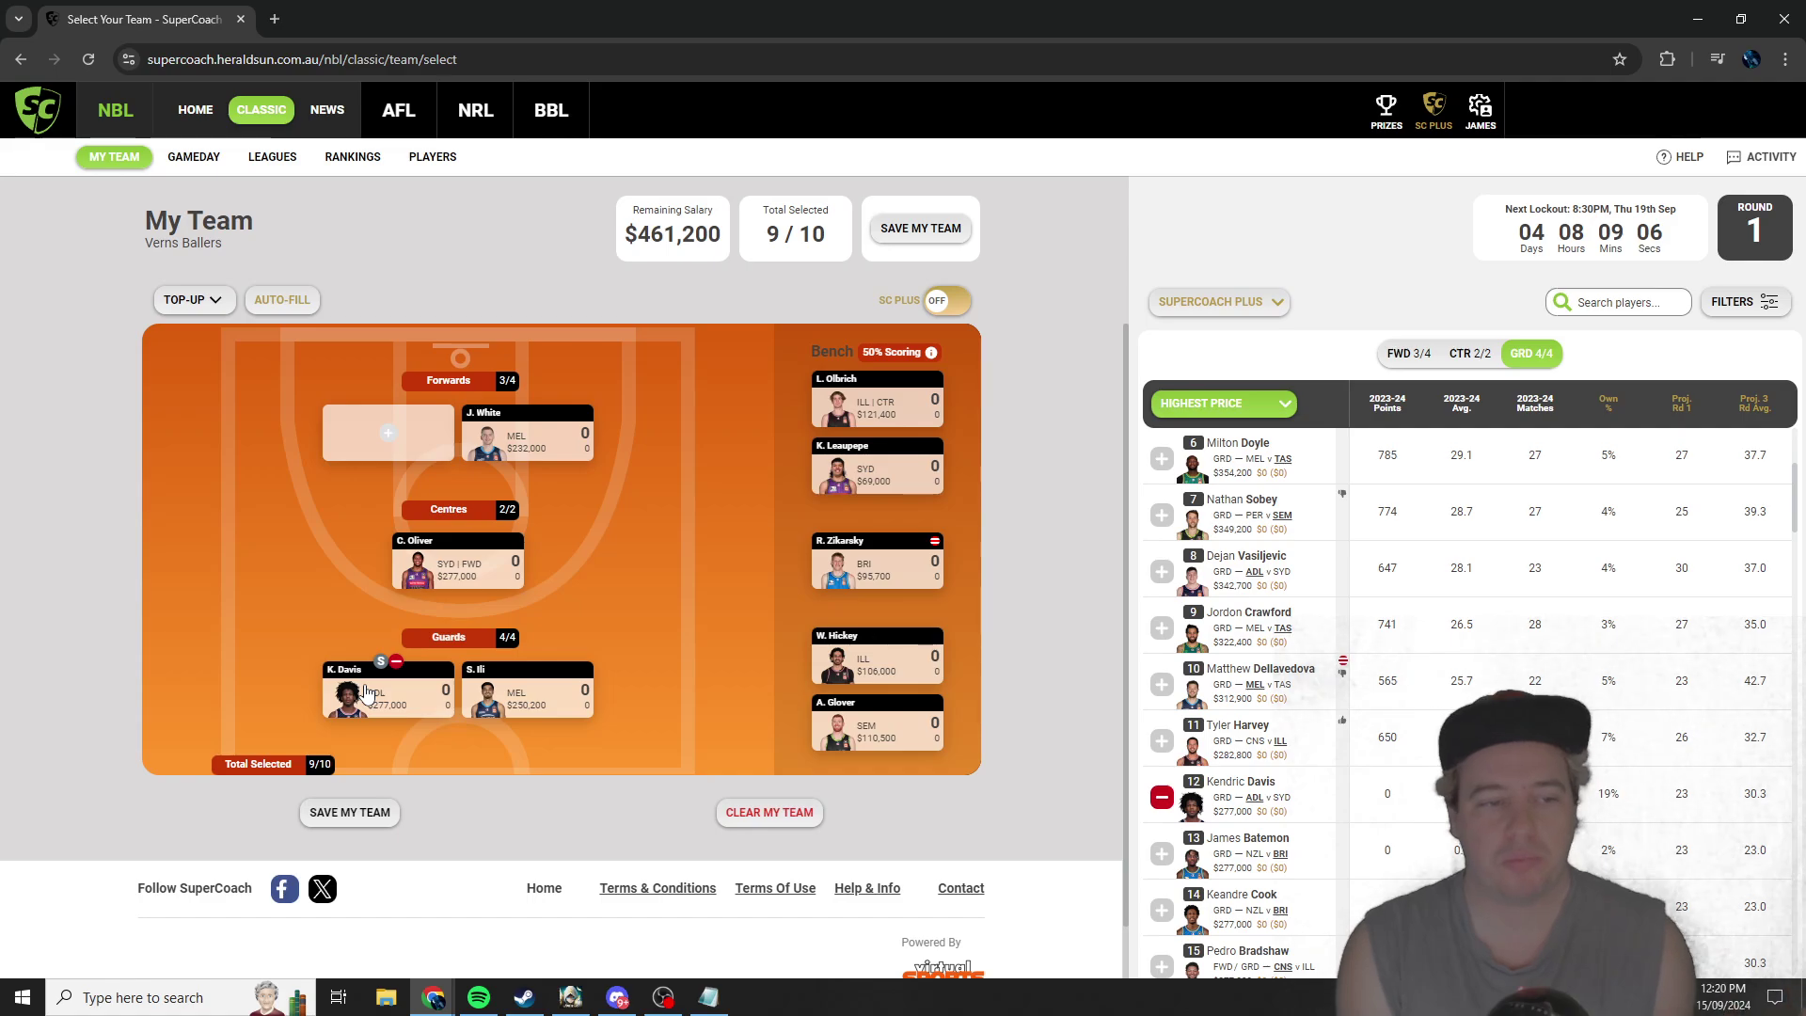
mouse_move(399, 540)
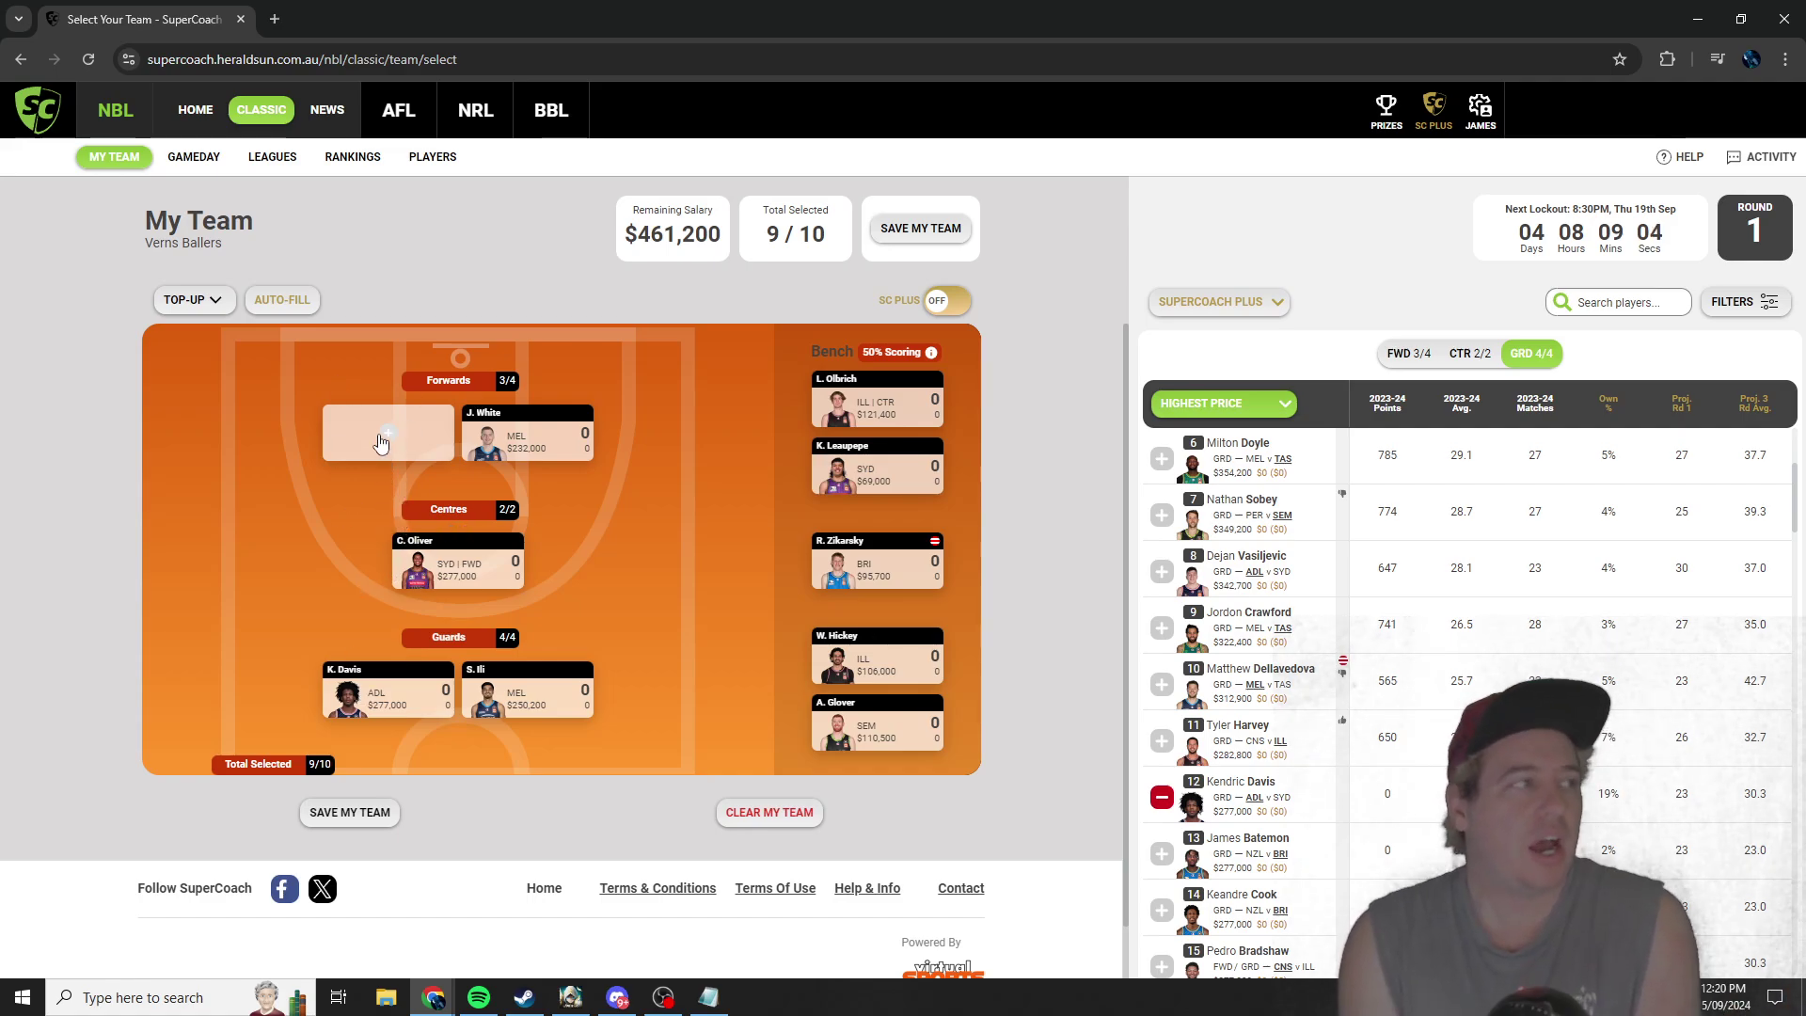
Step: Fill the open starting forward spot with Tanner Groves and check the remaining salary
scroll(1288, 600, "down", 4)
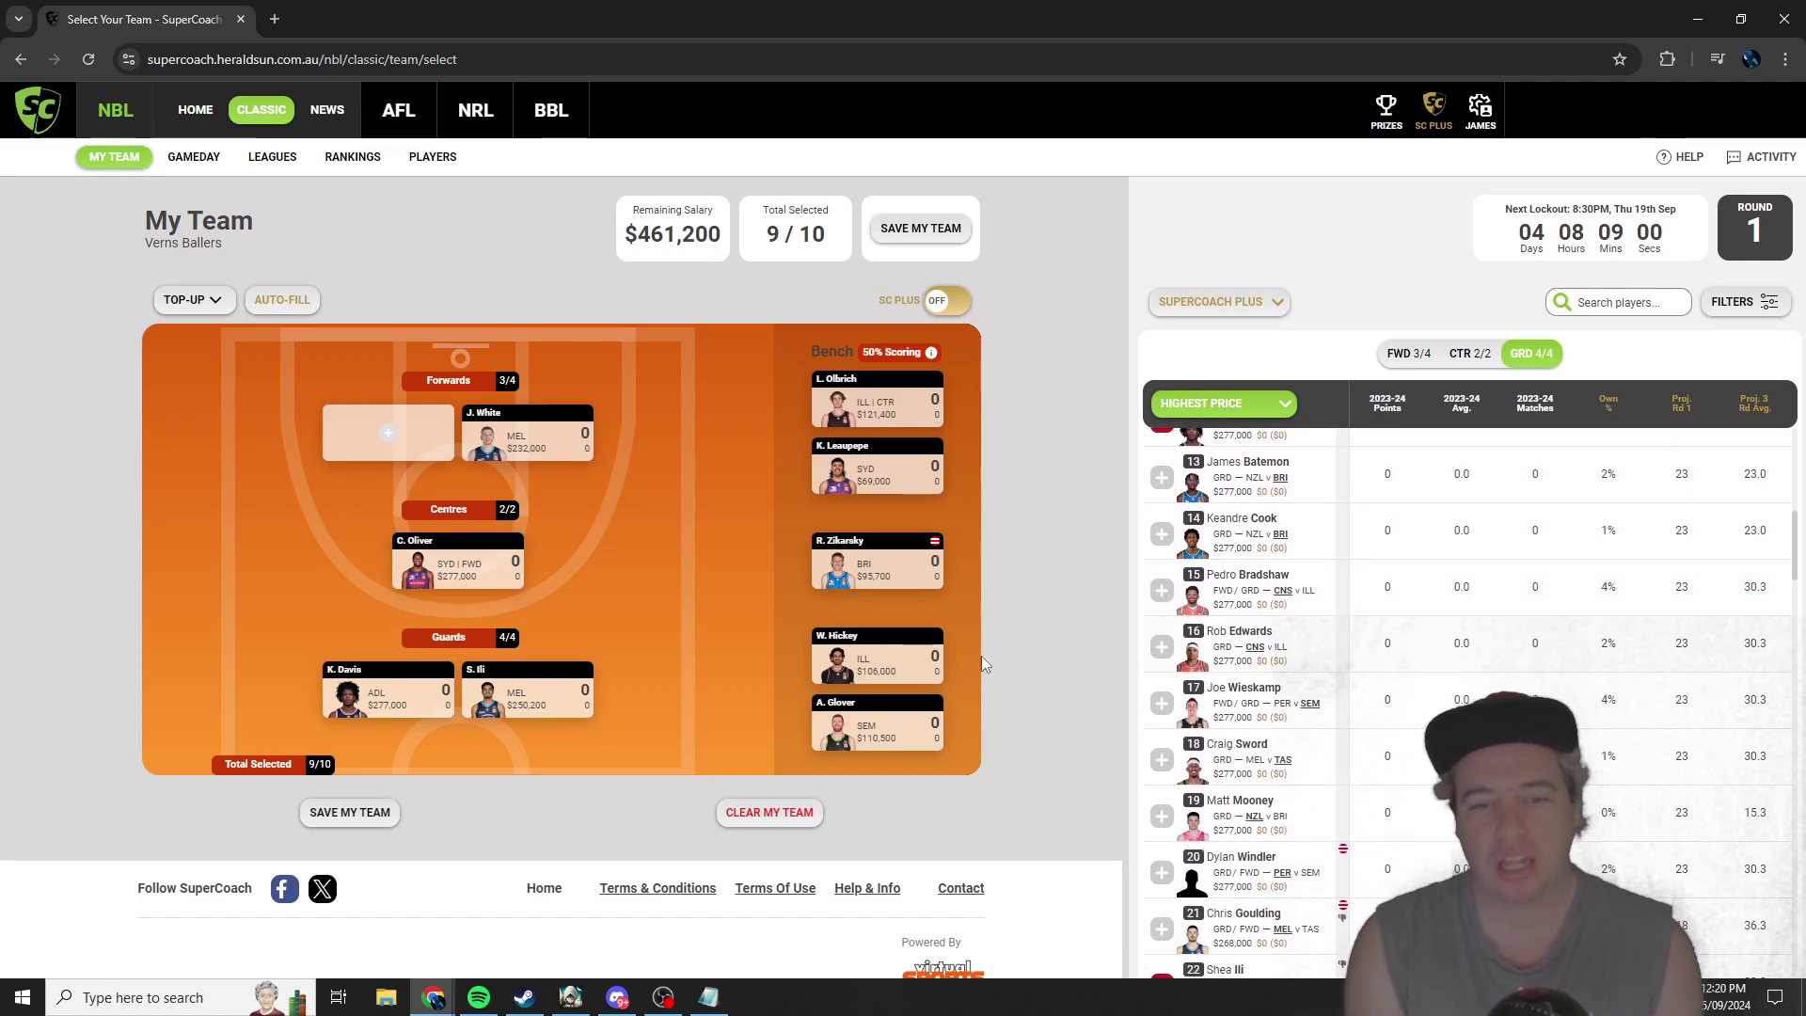
left_click(415, 441)
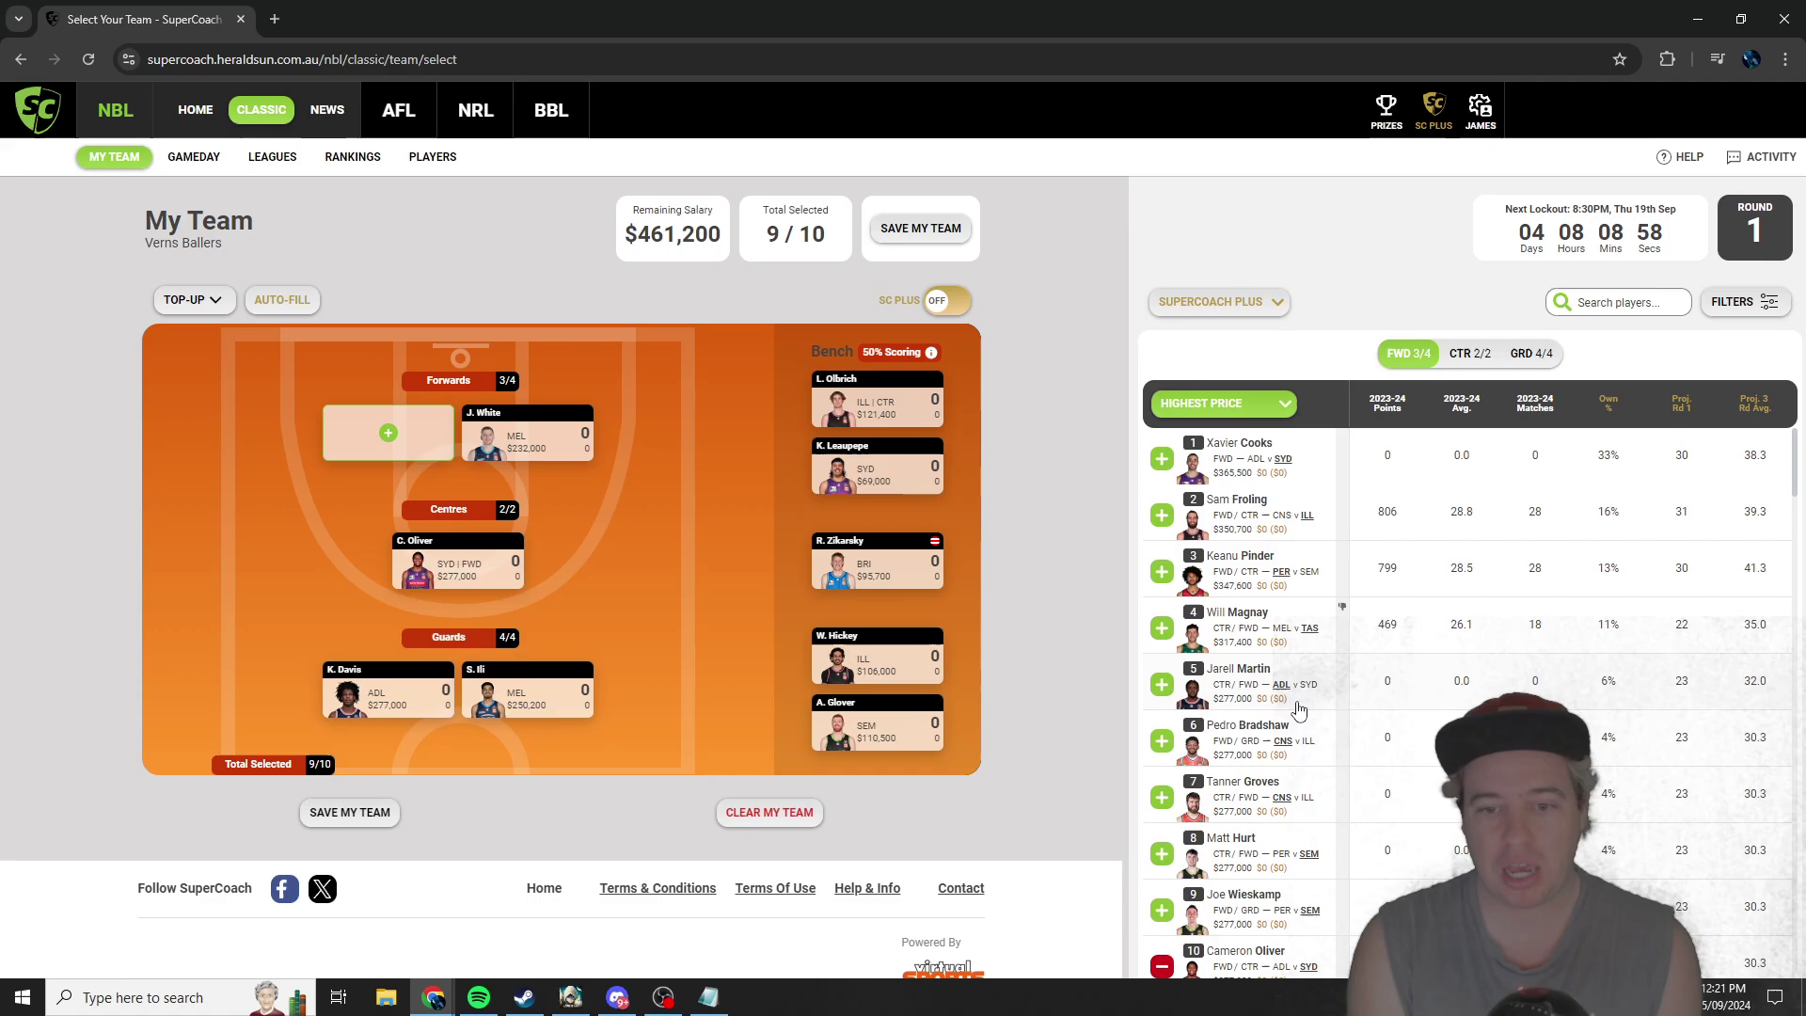
left_click(1162, 797)
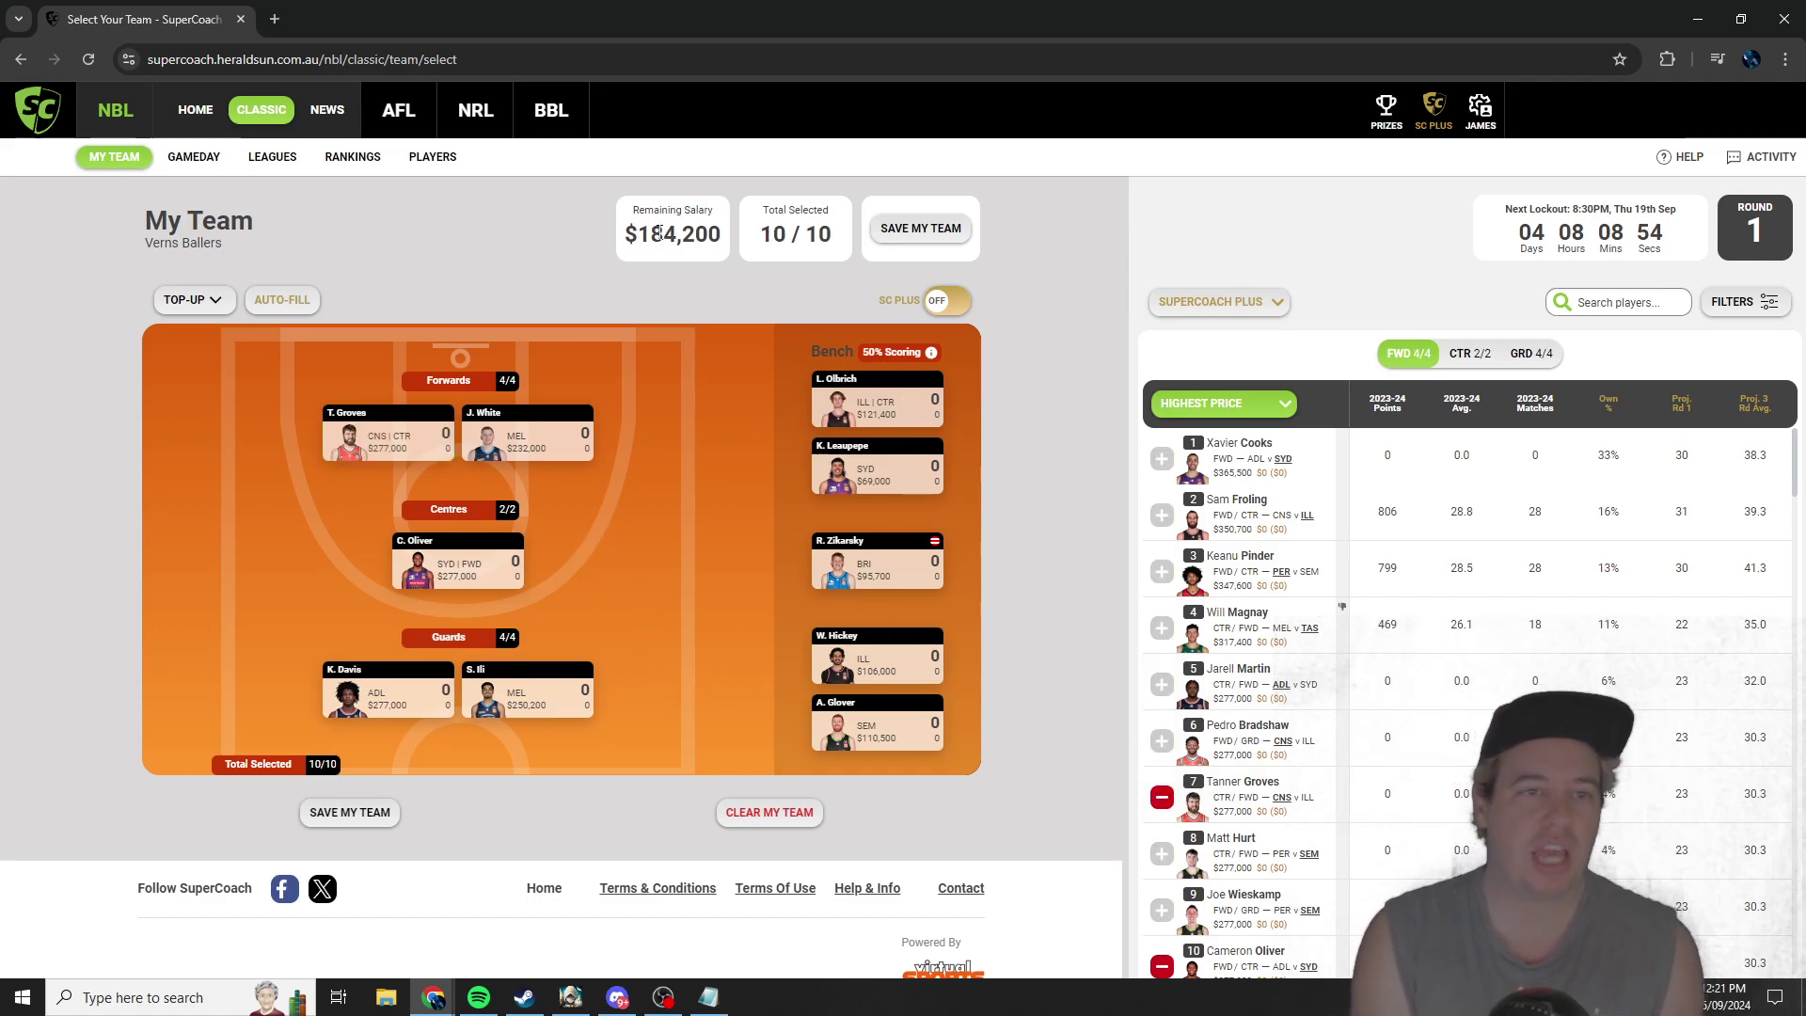
left_click_drag(640, 235, 722, 234)
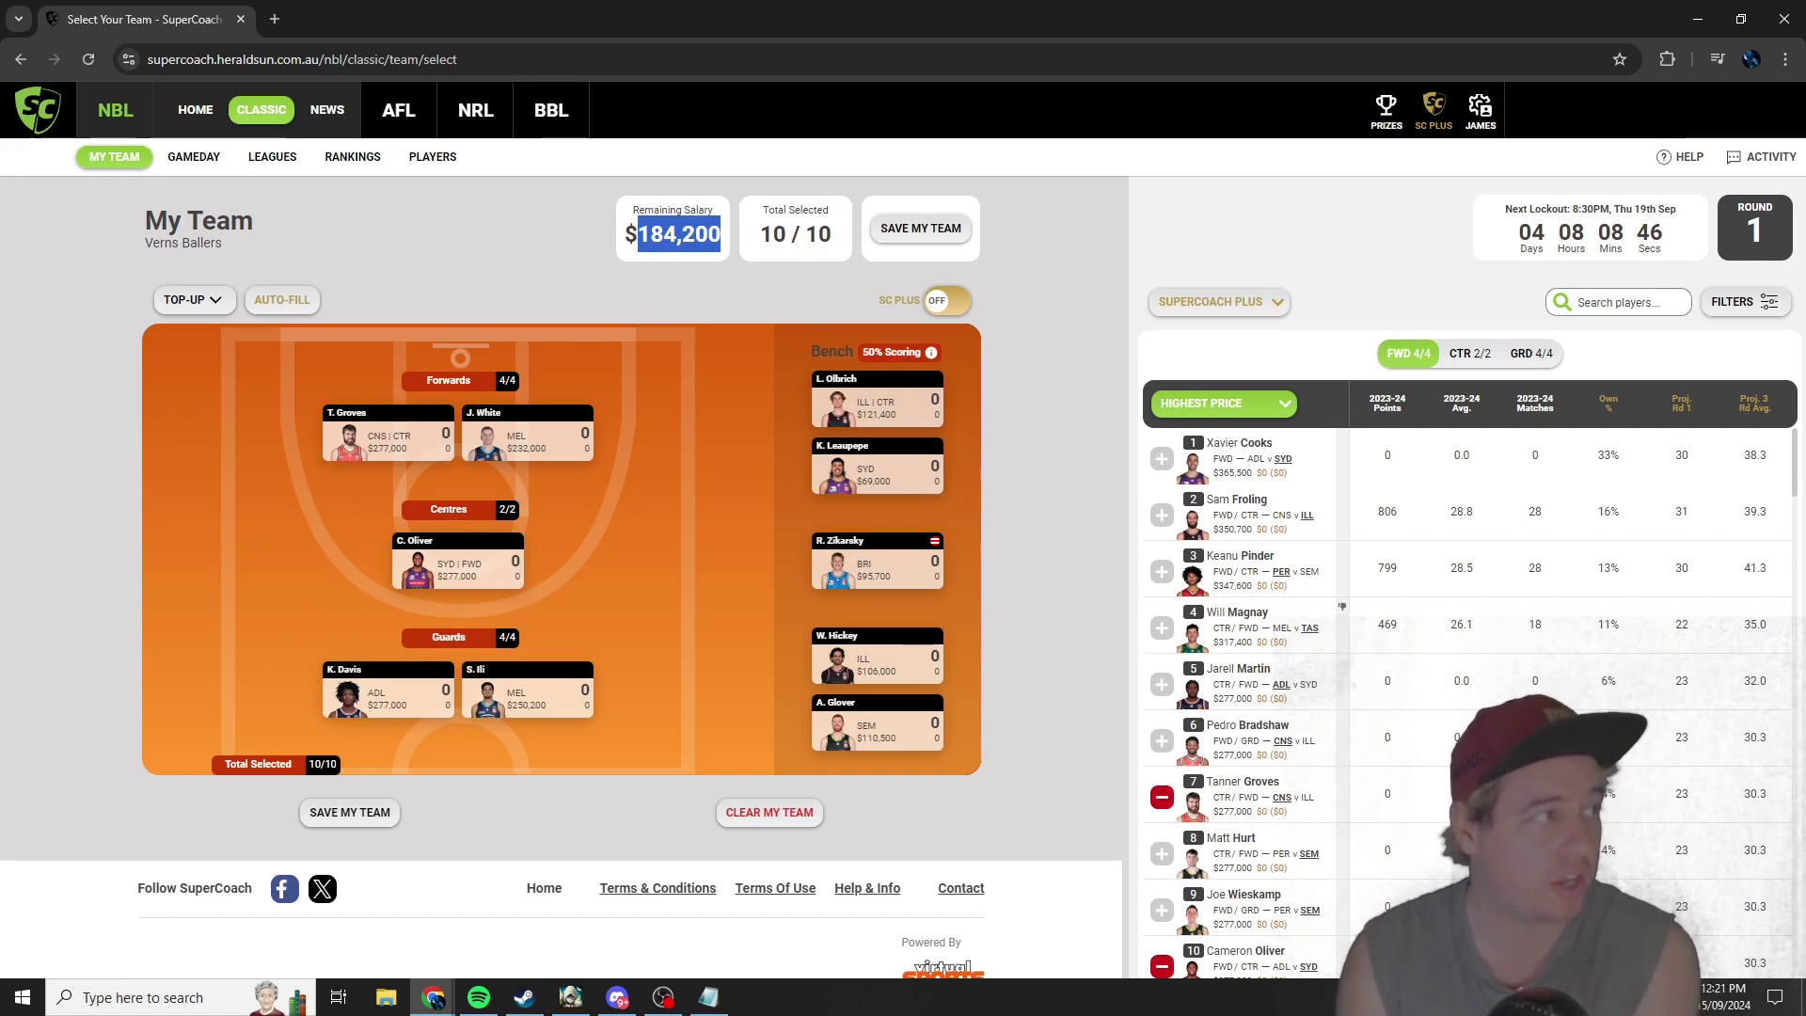
mouse_move(384, 459)
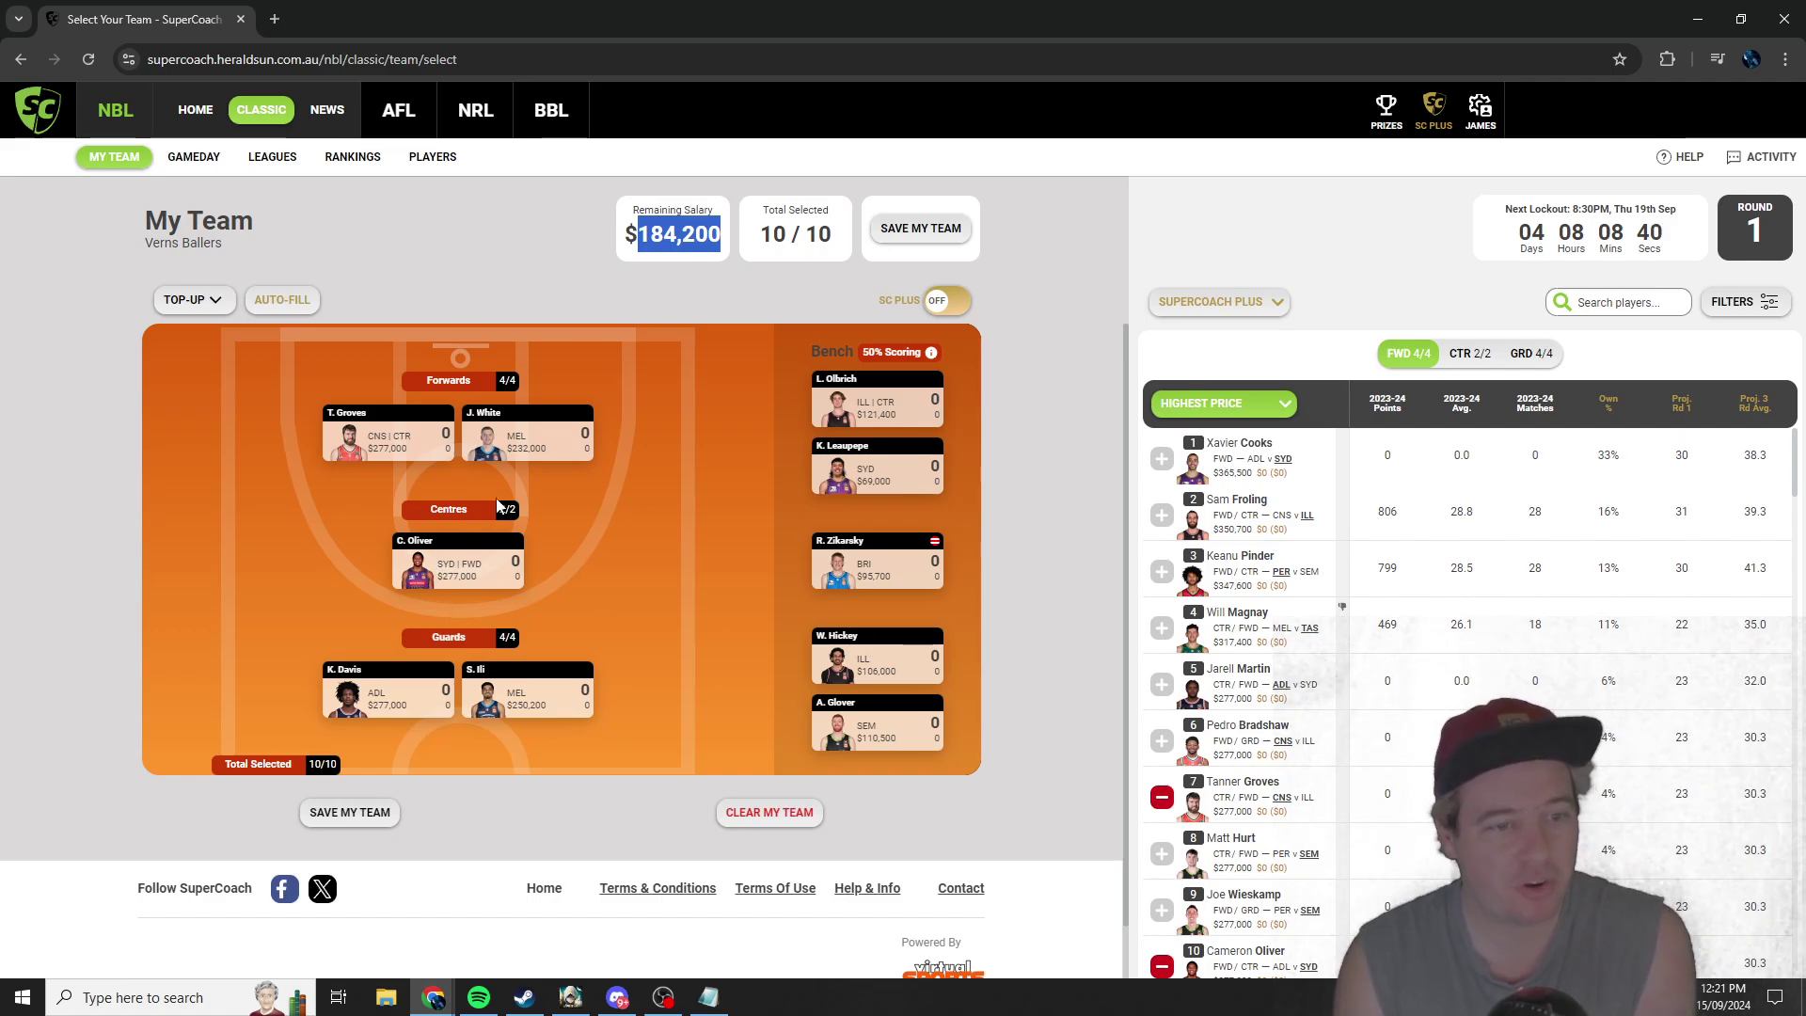
mouse_move(522, 444)
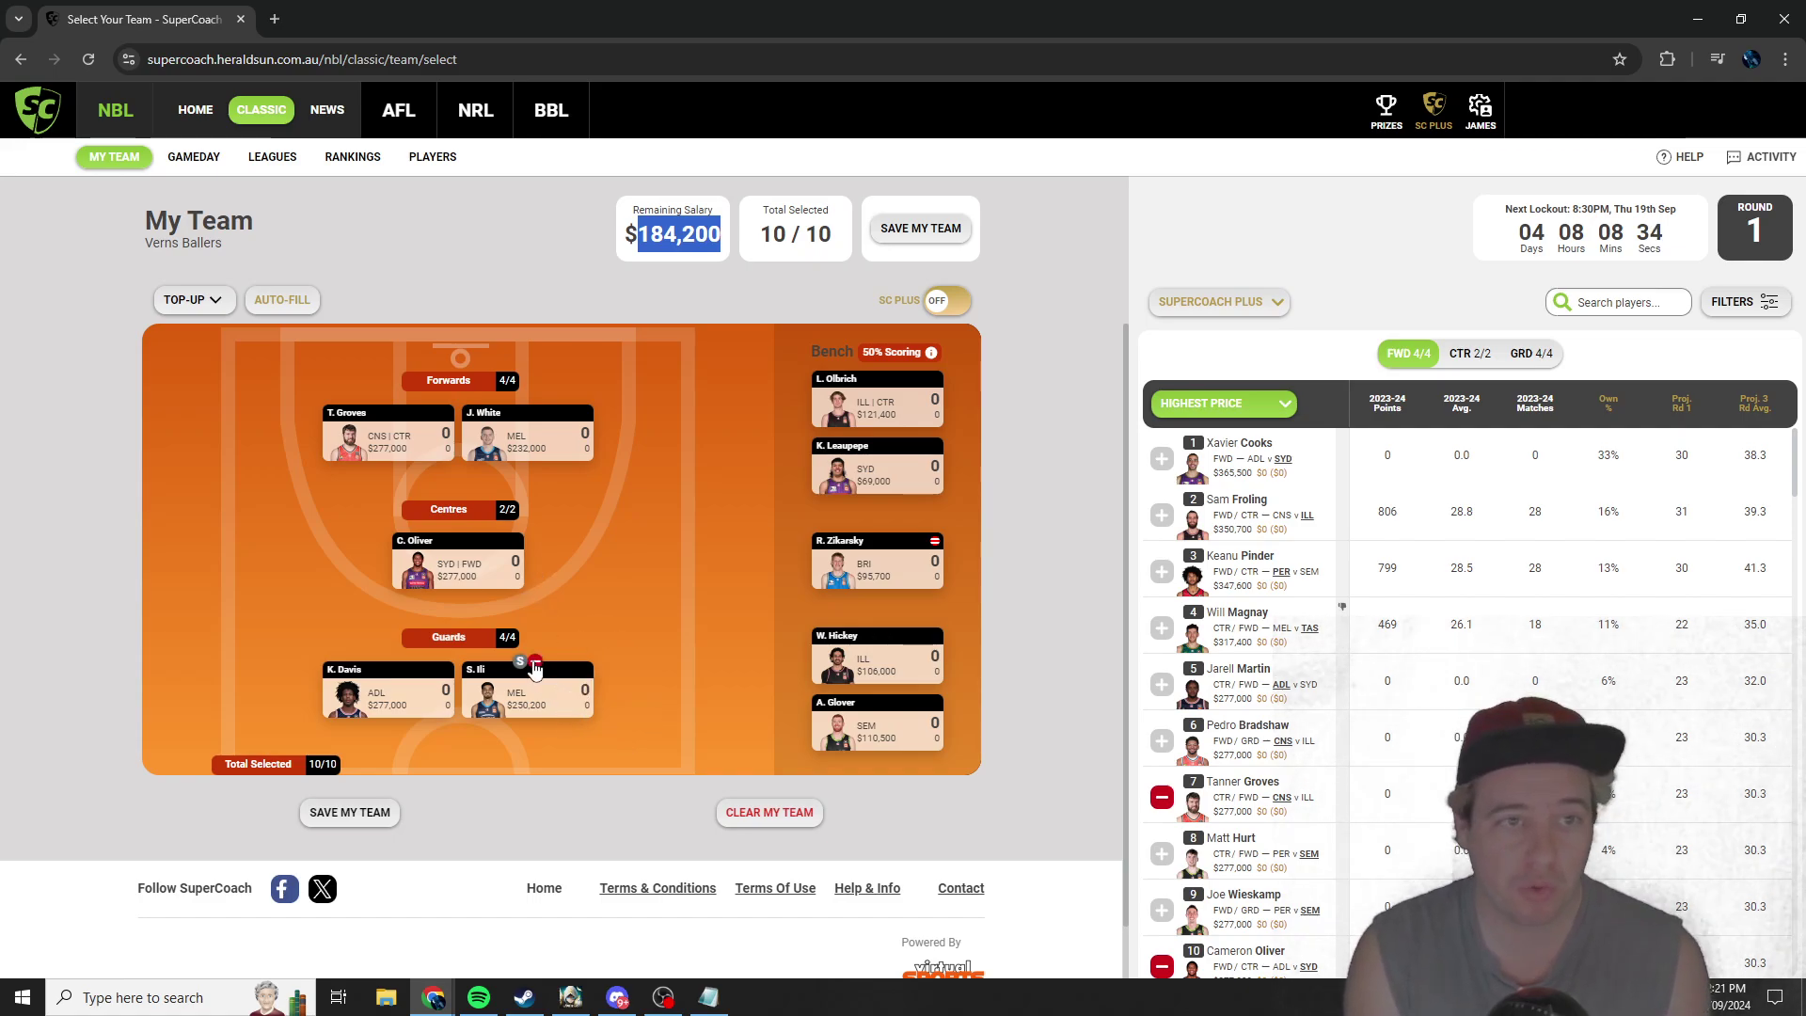
Step: Replace starting guard Shea Ili with Jaylen Adams and remove Kendric Davis from the other starting guard spot
left_click(535, 668)
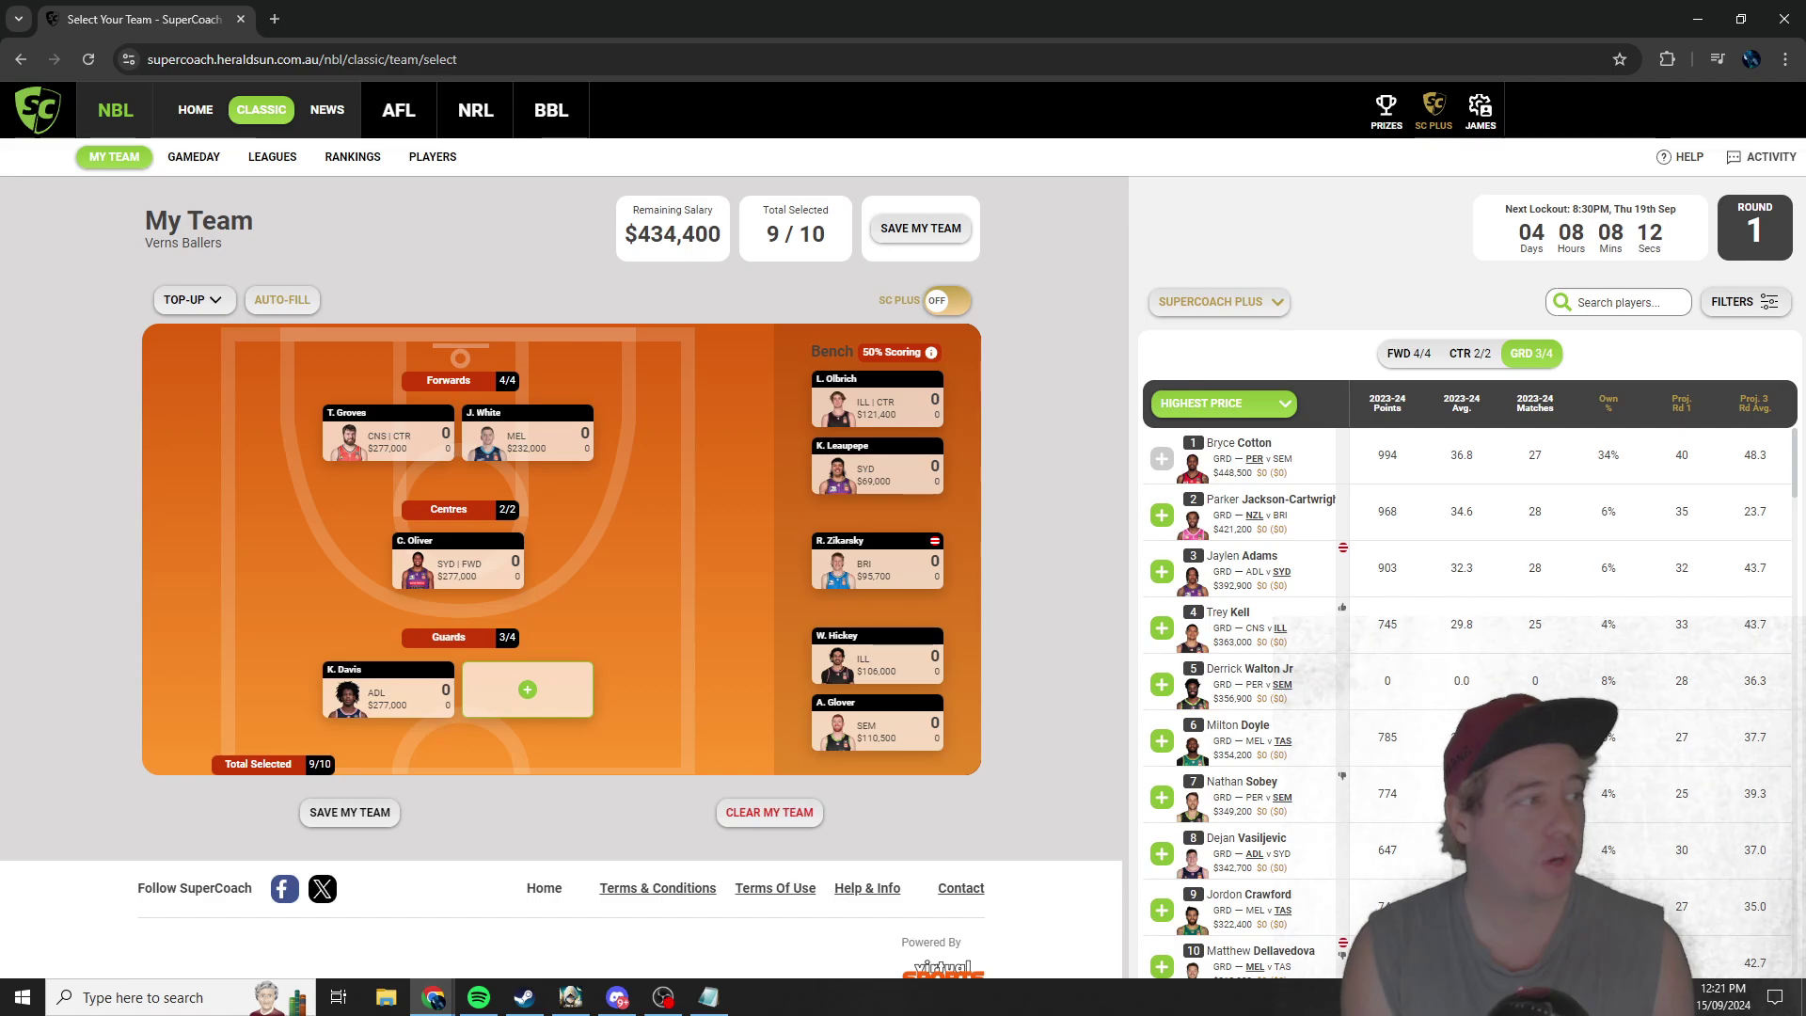
left_click(1162, 571)
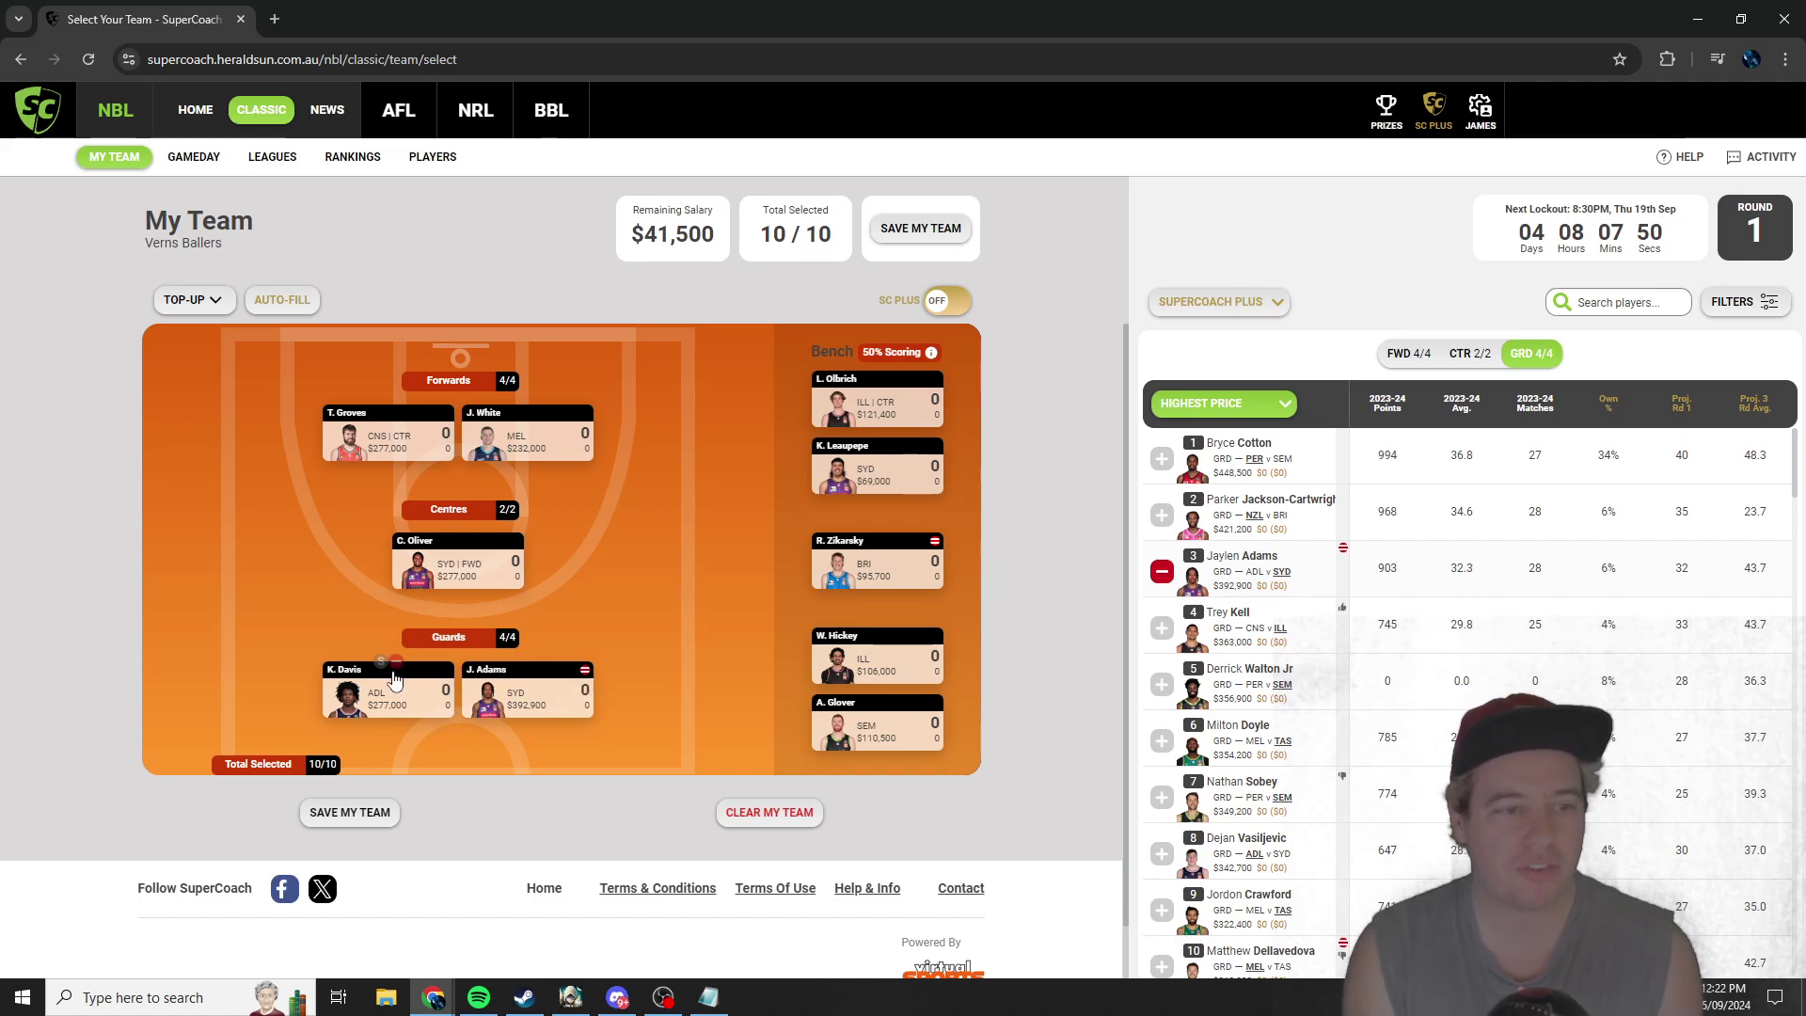
left_click(396, 664)
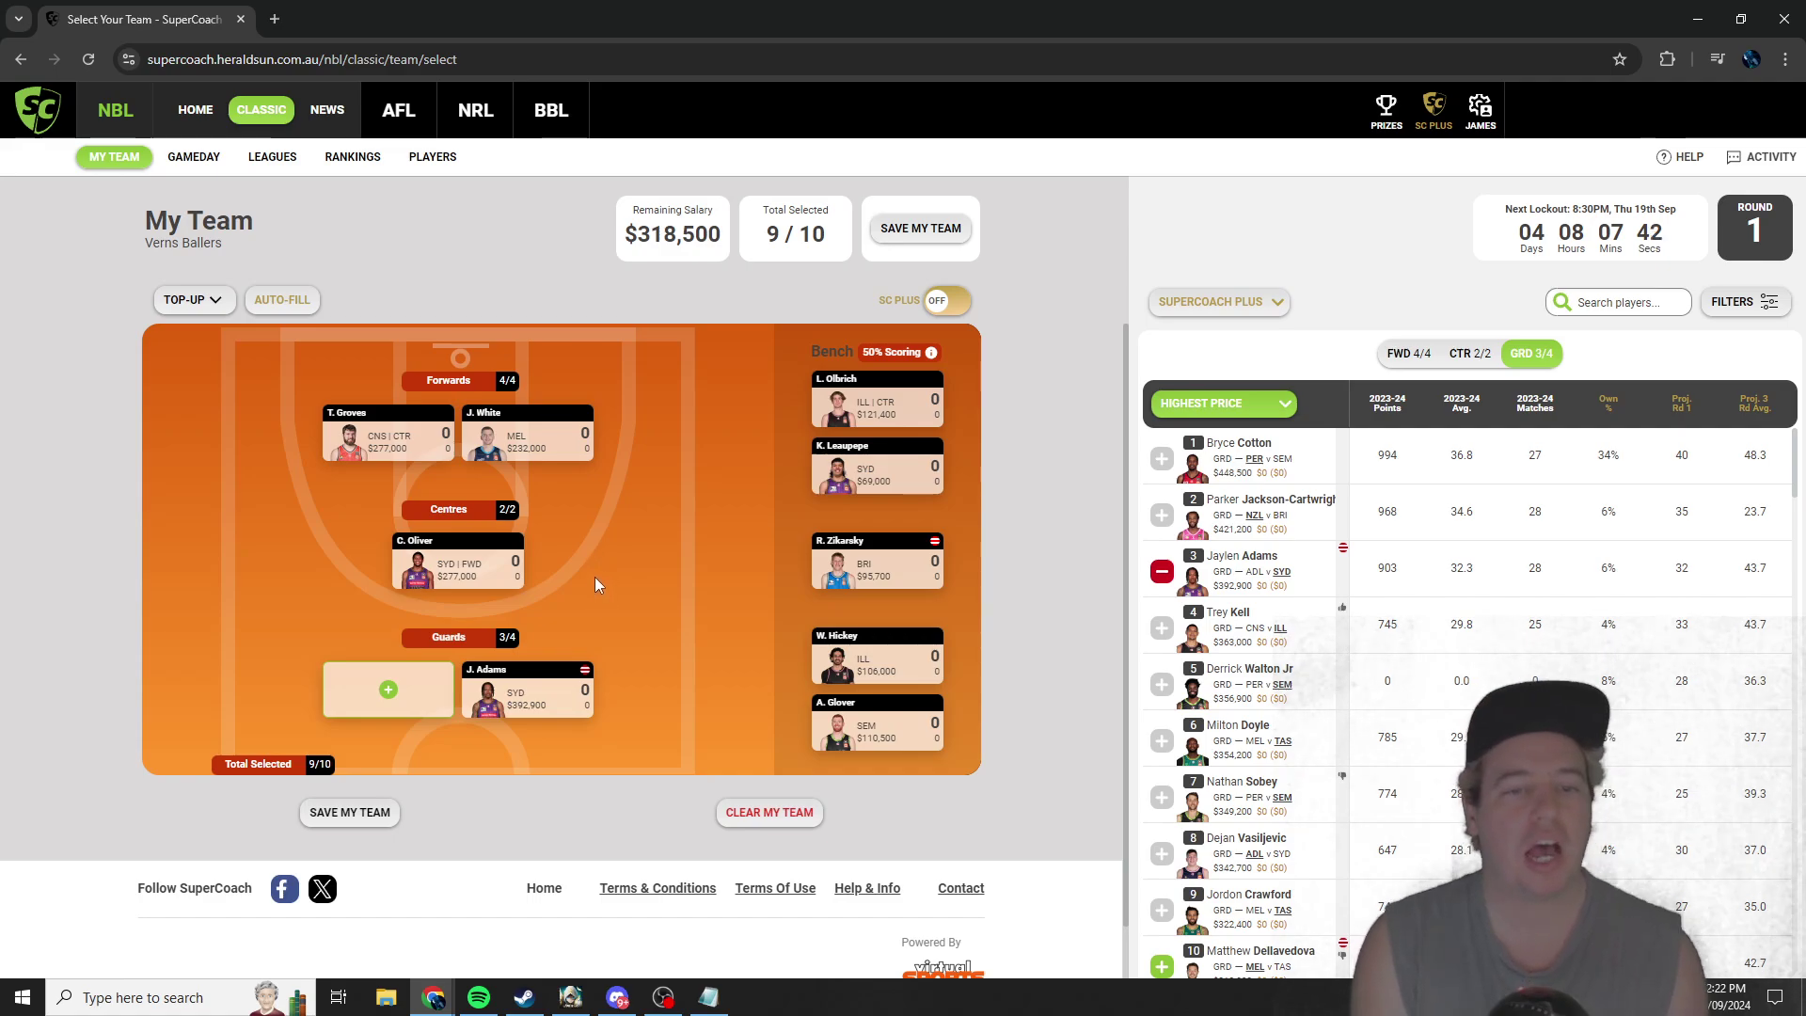
mouse_move(878, 411)
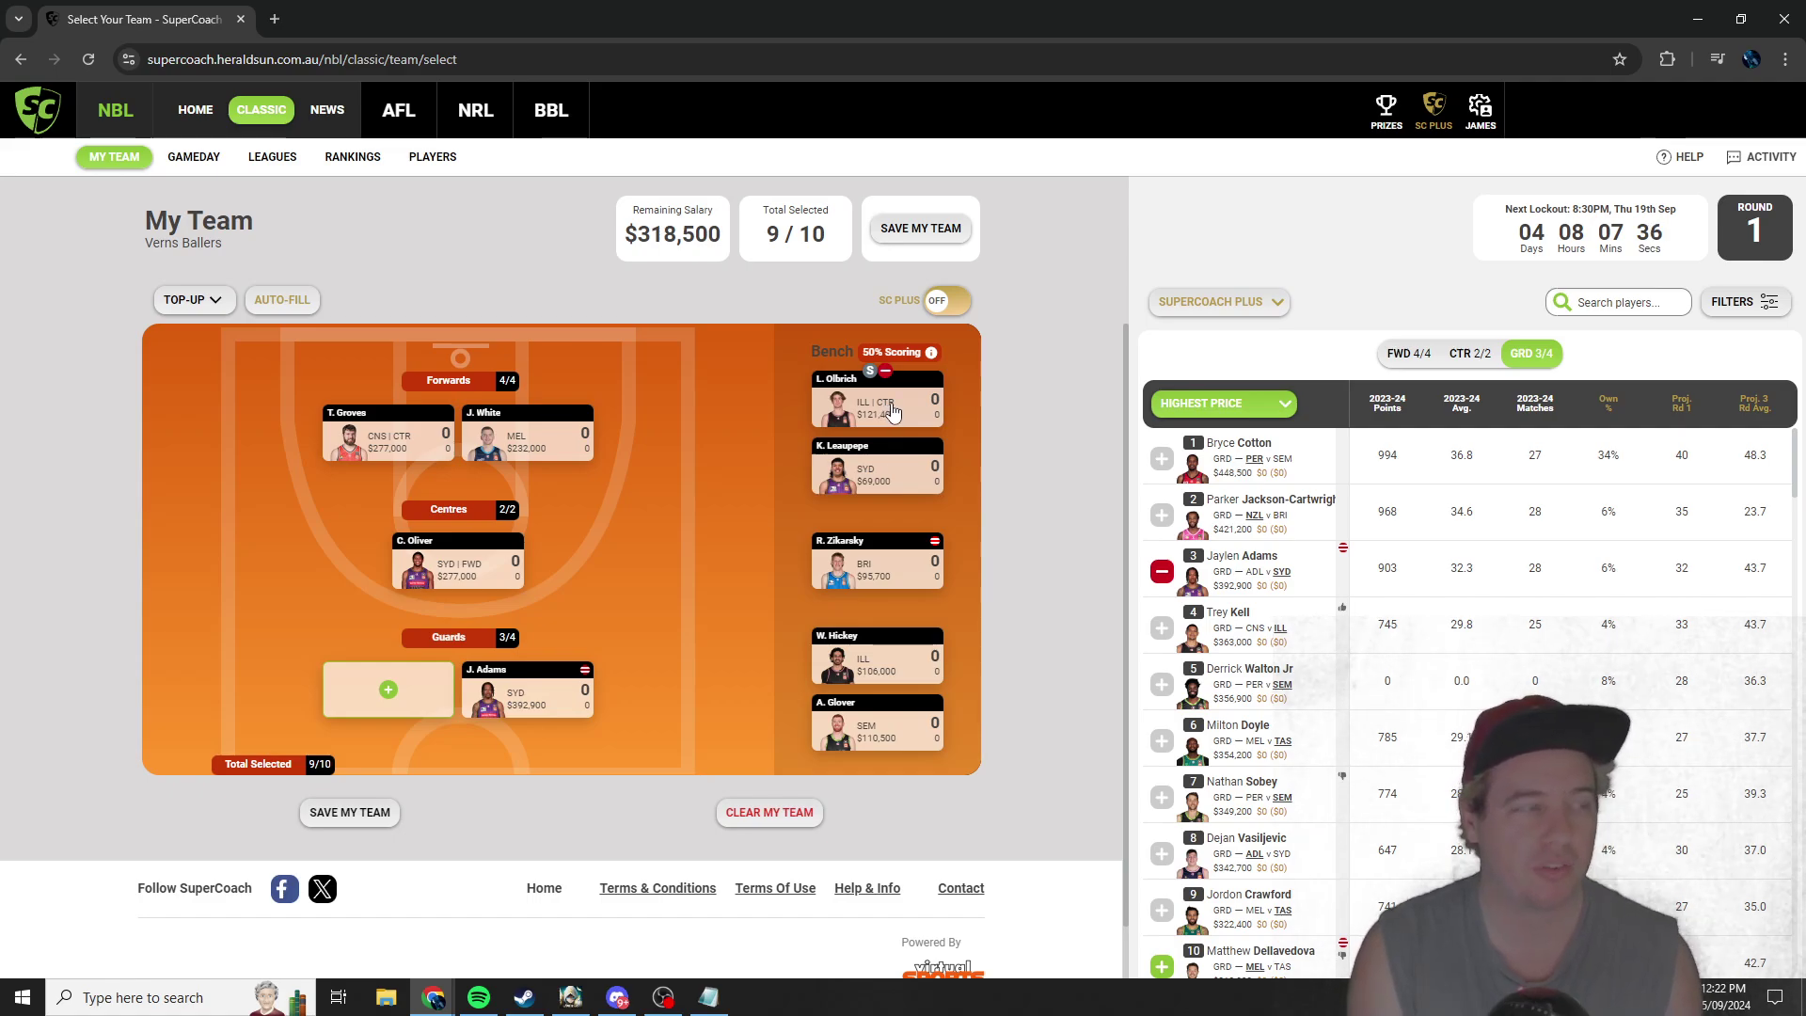
mouse_move(899, 471)
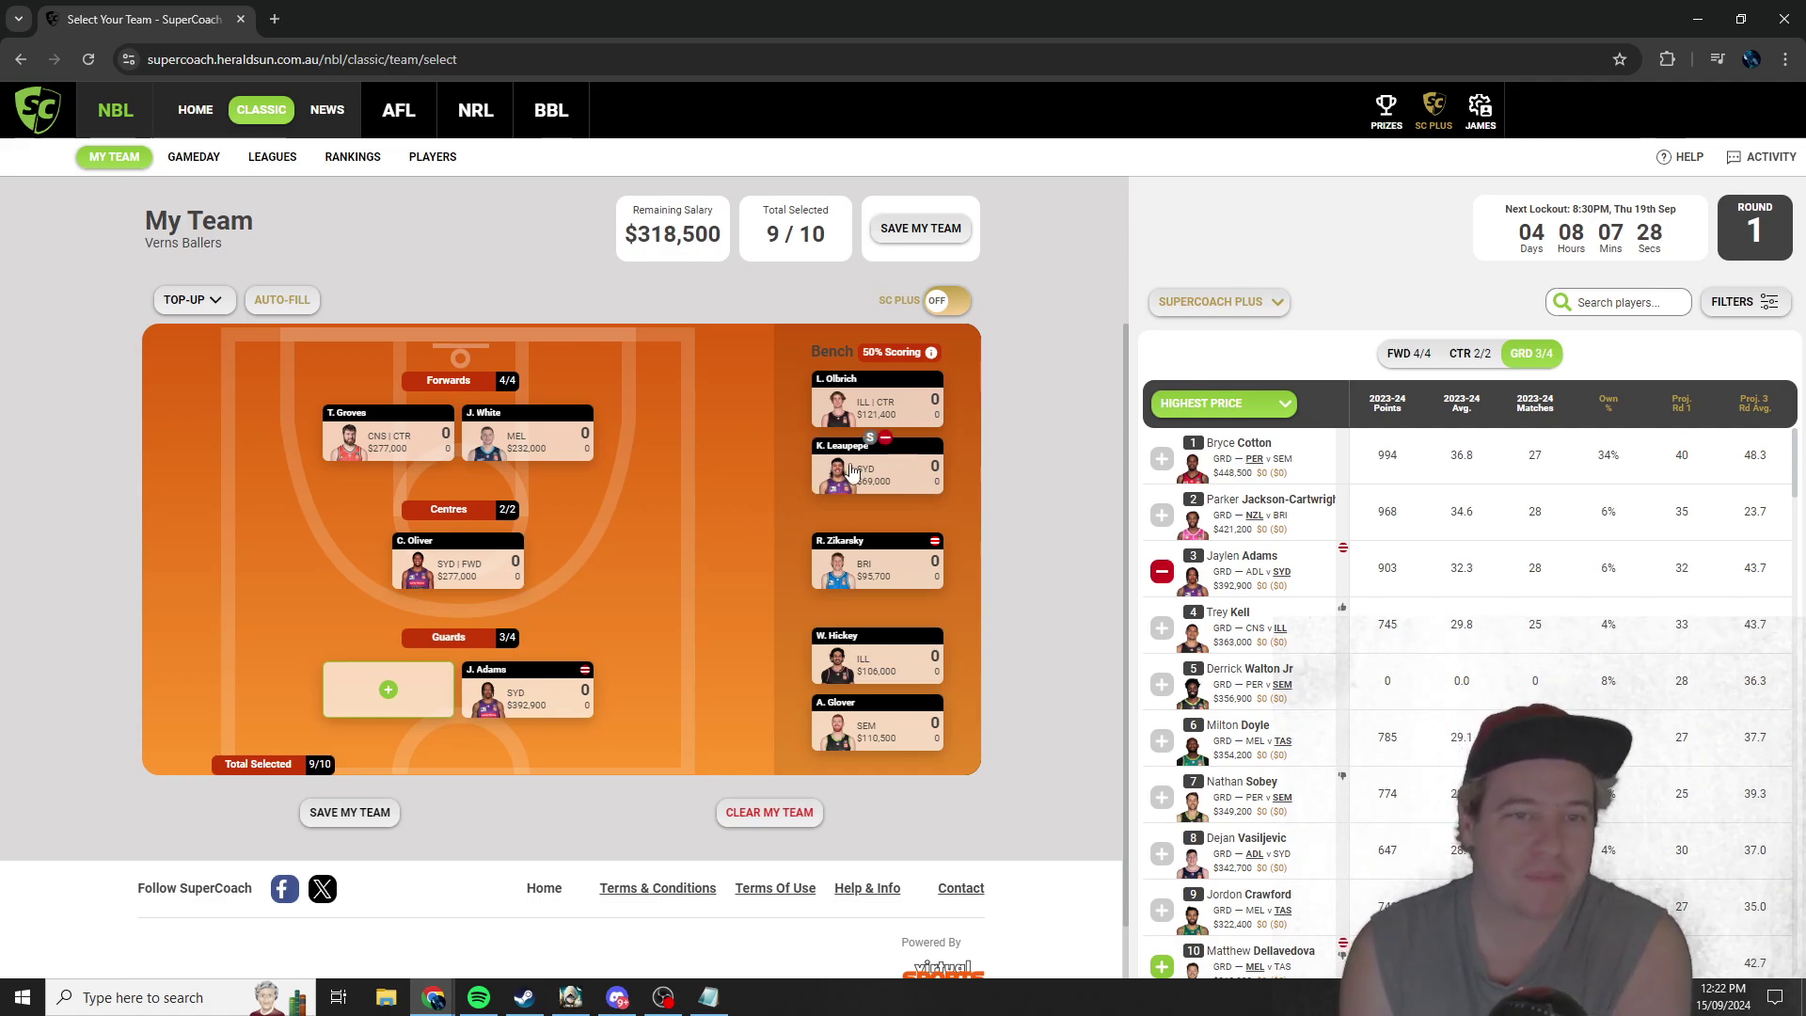
mouse_move(852, 581)
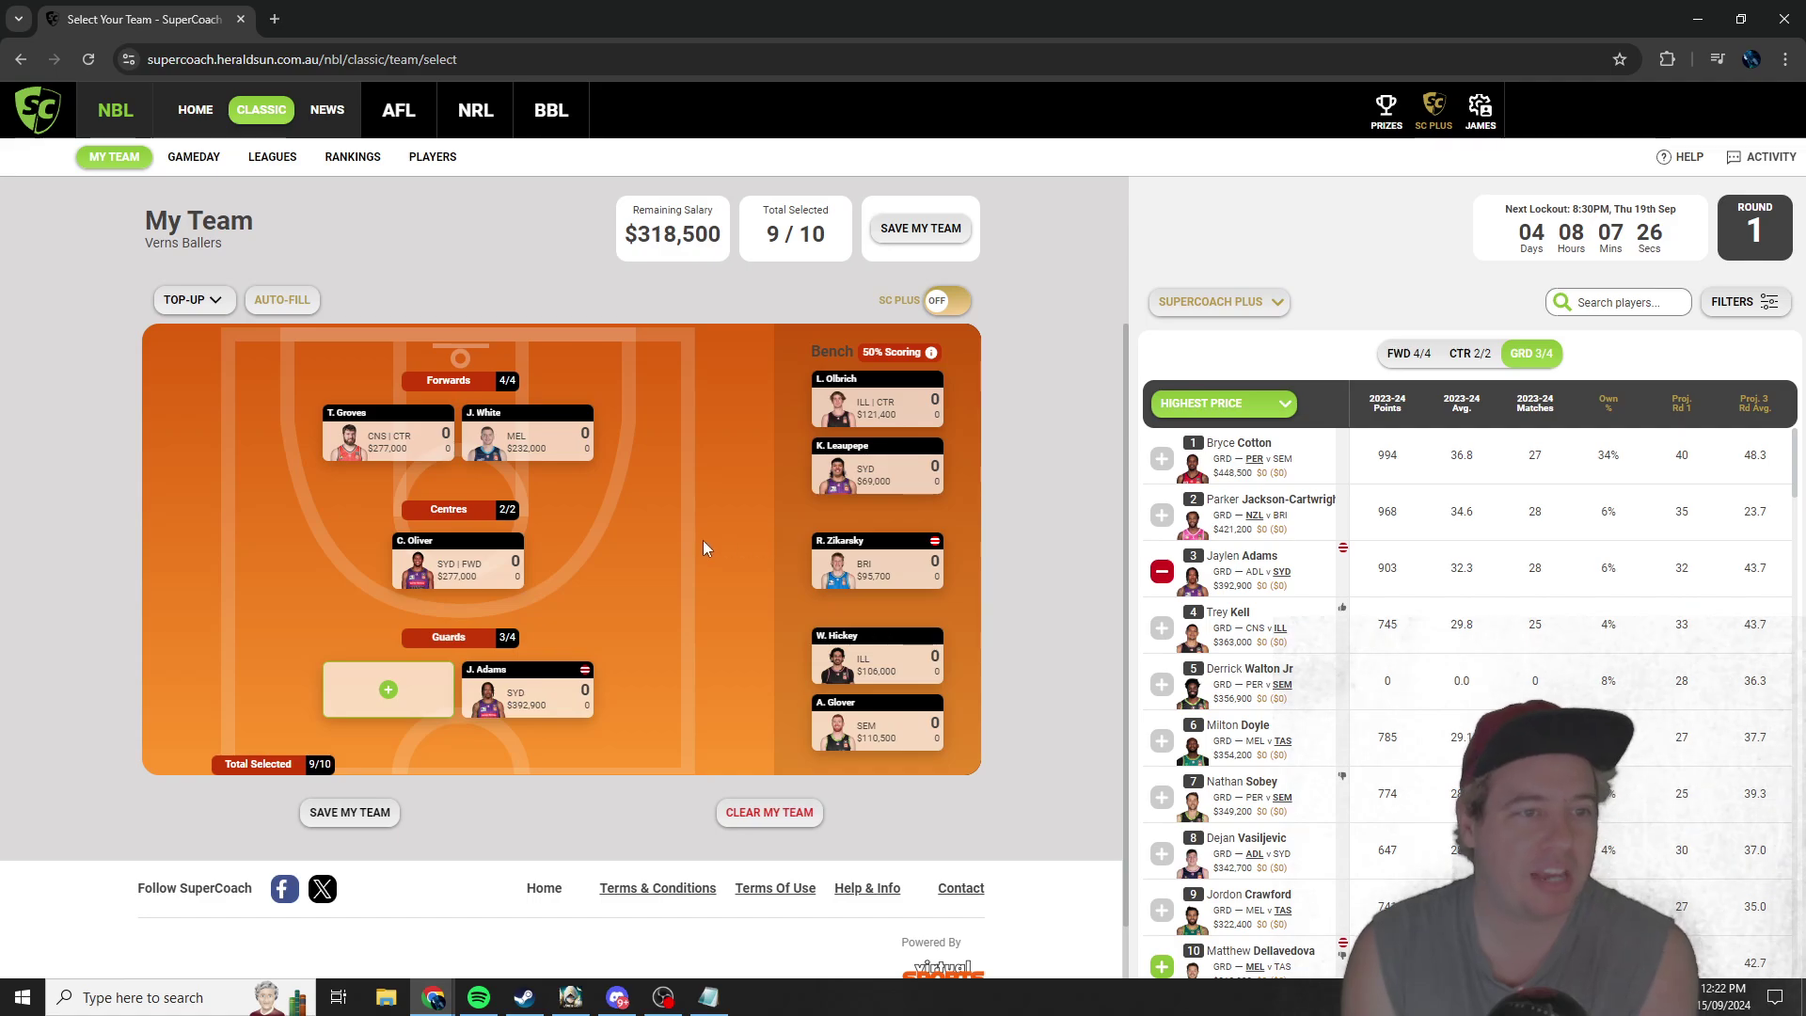
mouse_move(385, 418)
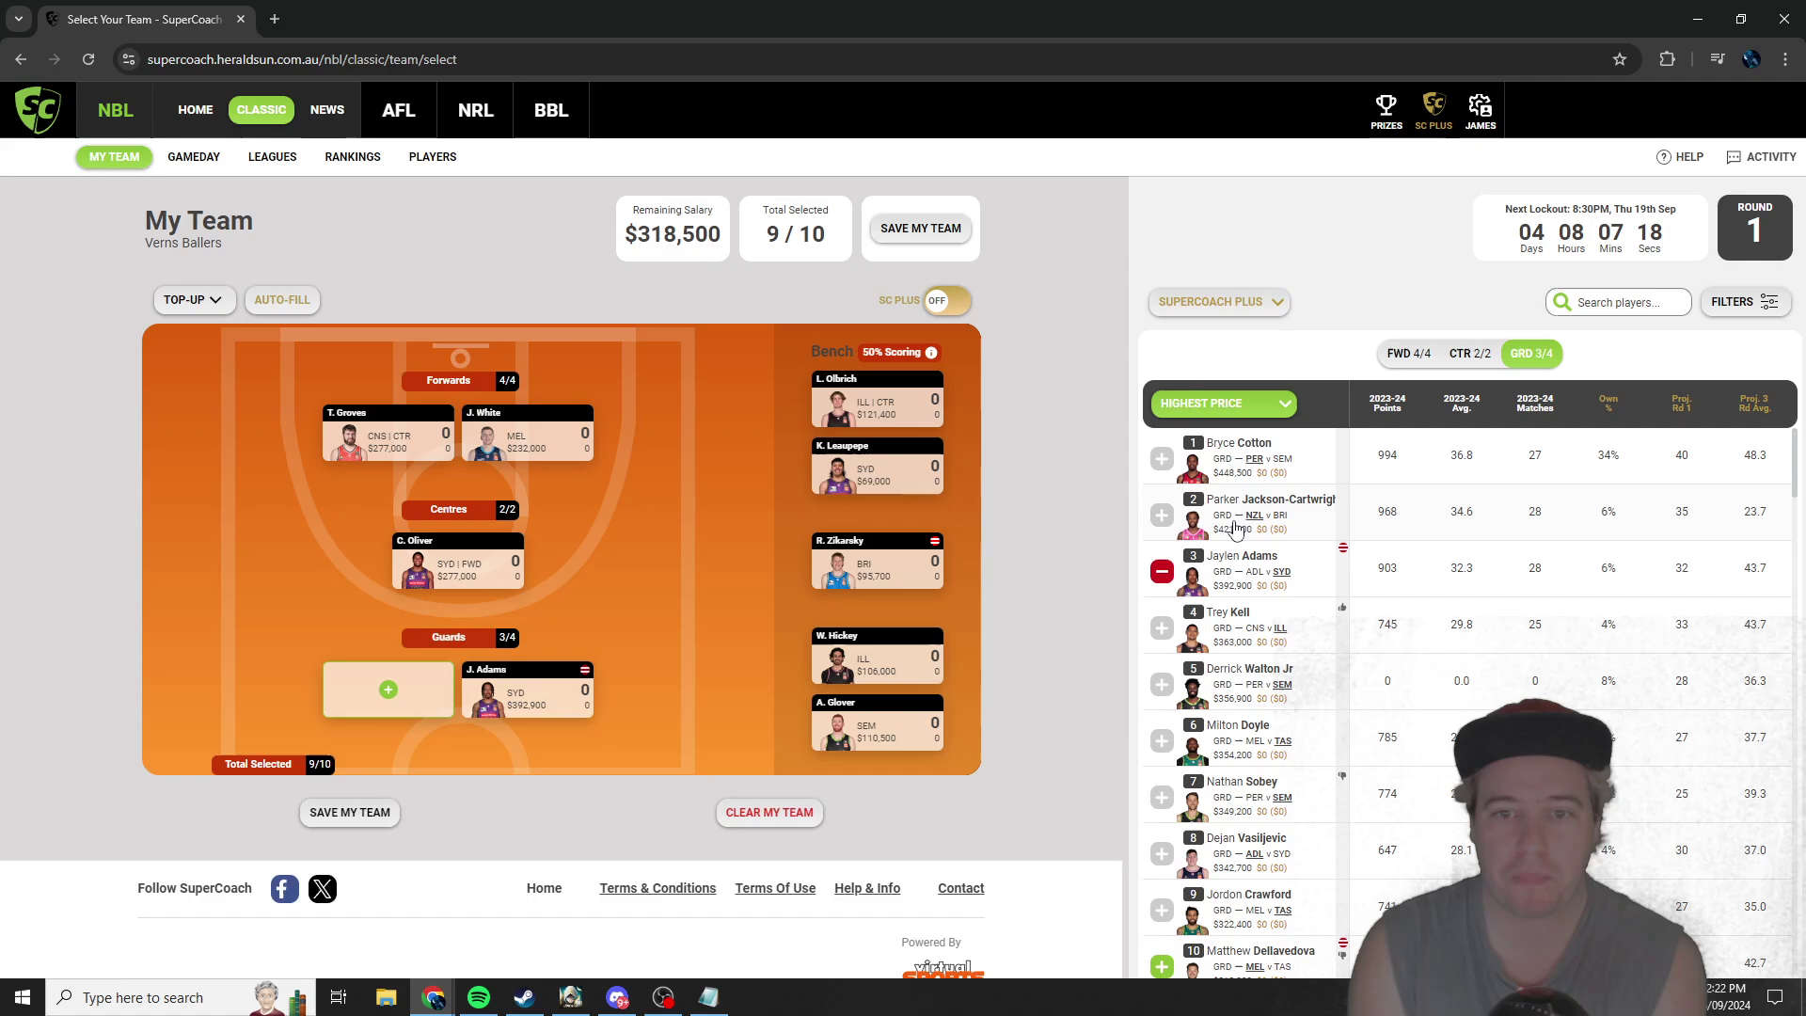
Step: Filter the player list to show only NZL team players
left_click(1735, 301)
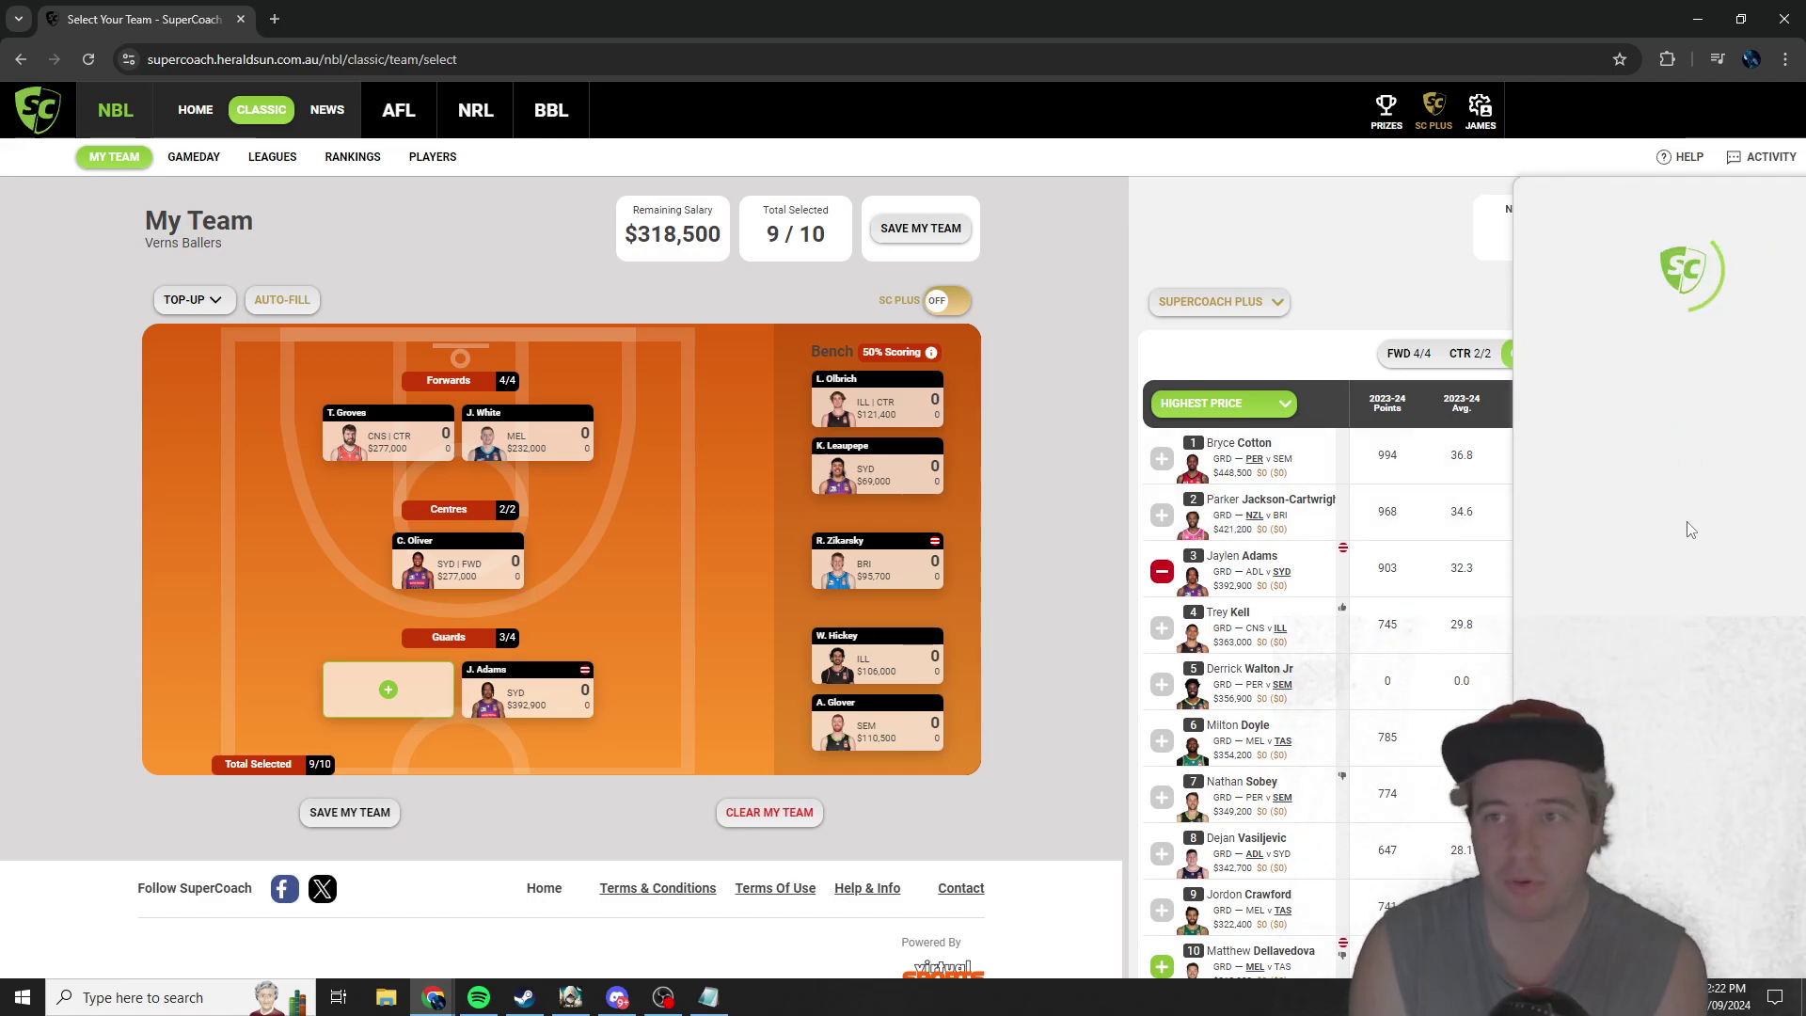
left_click(1504, 601)
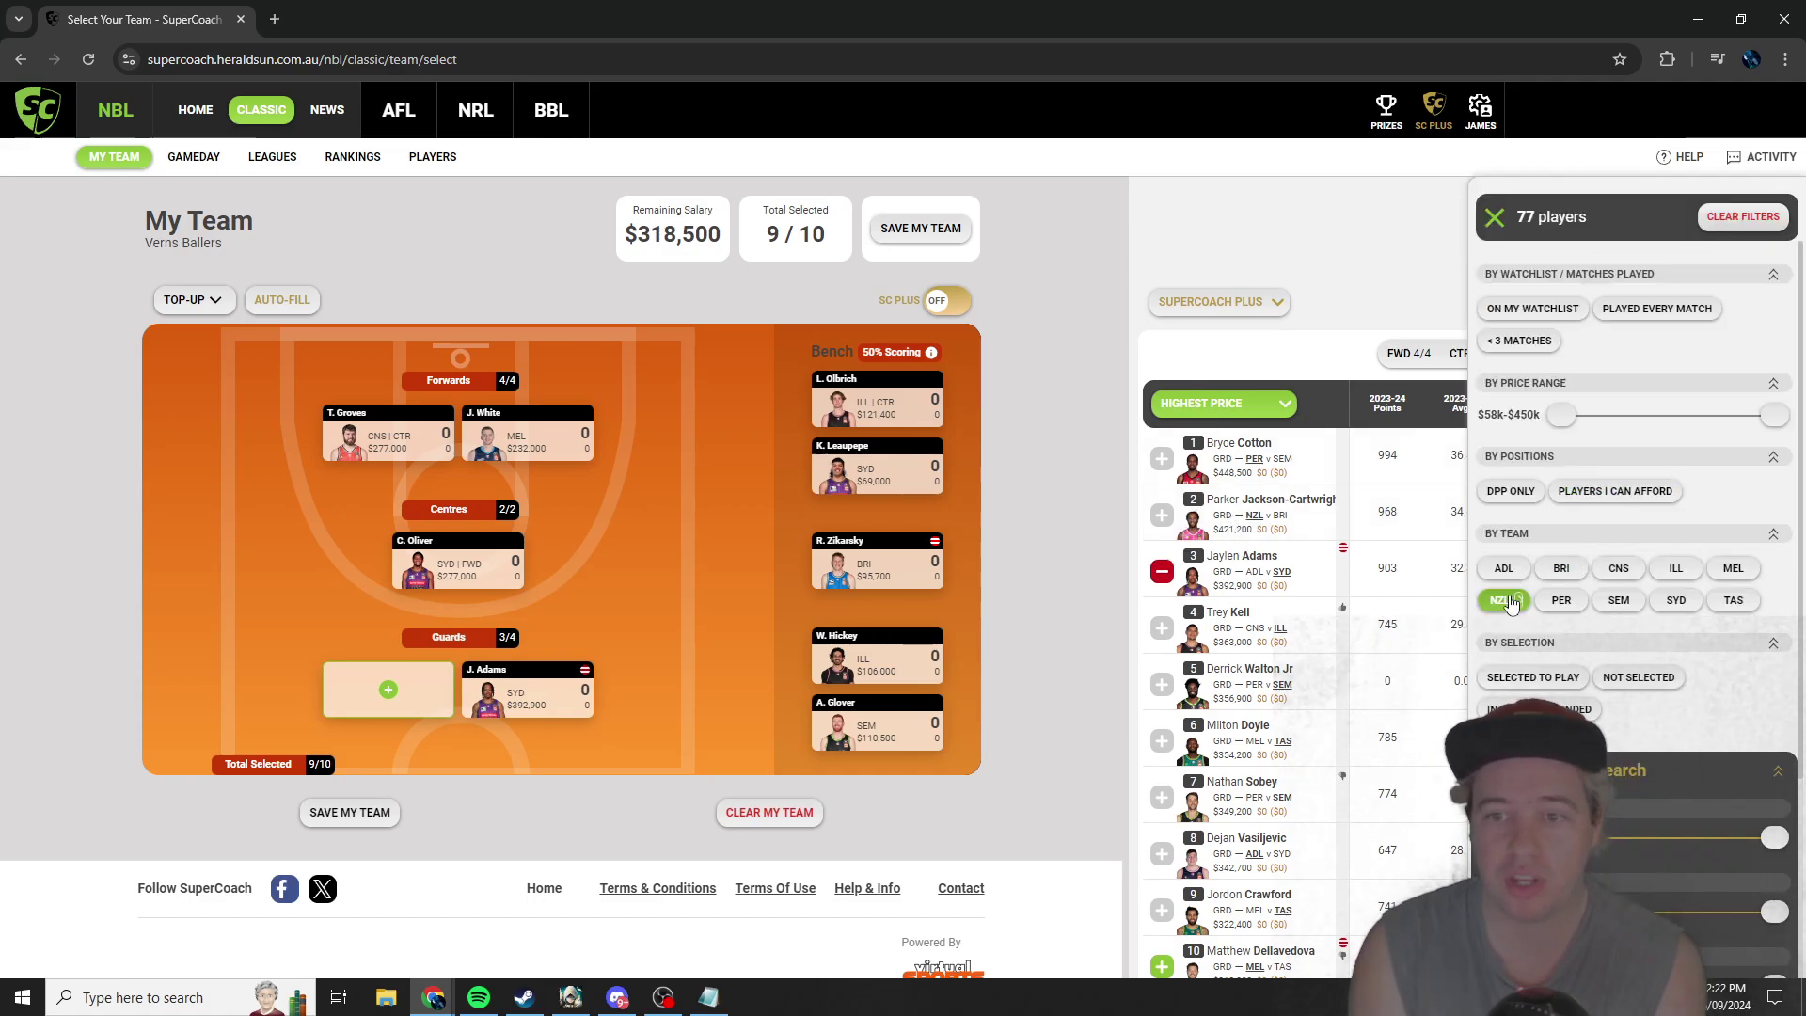
left_click(1496, 219)
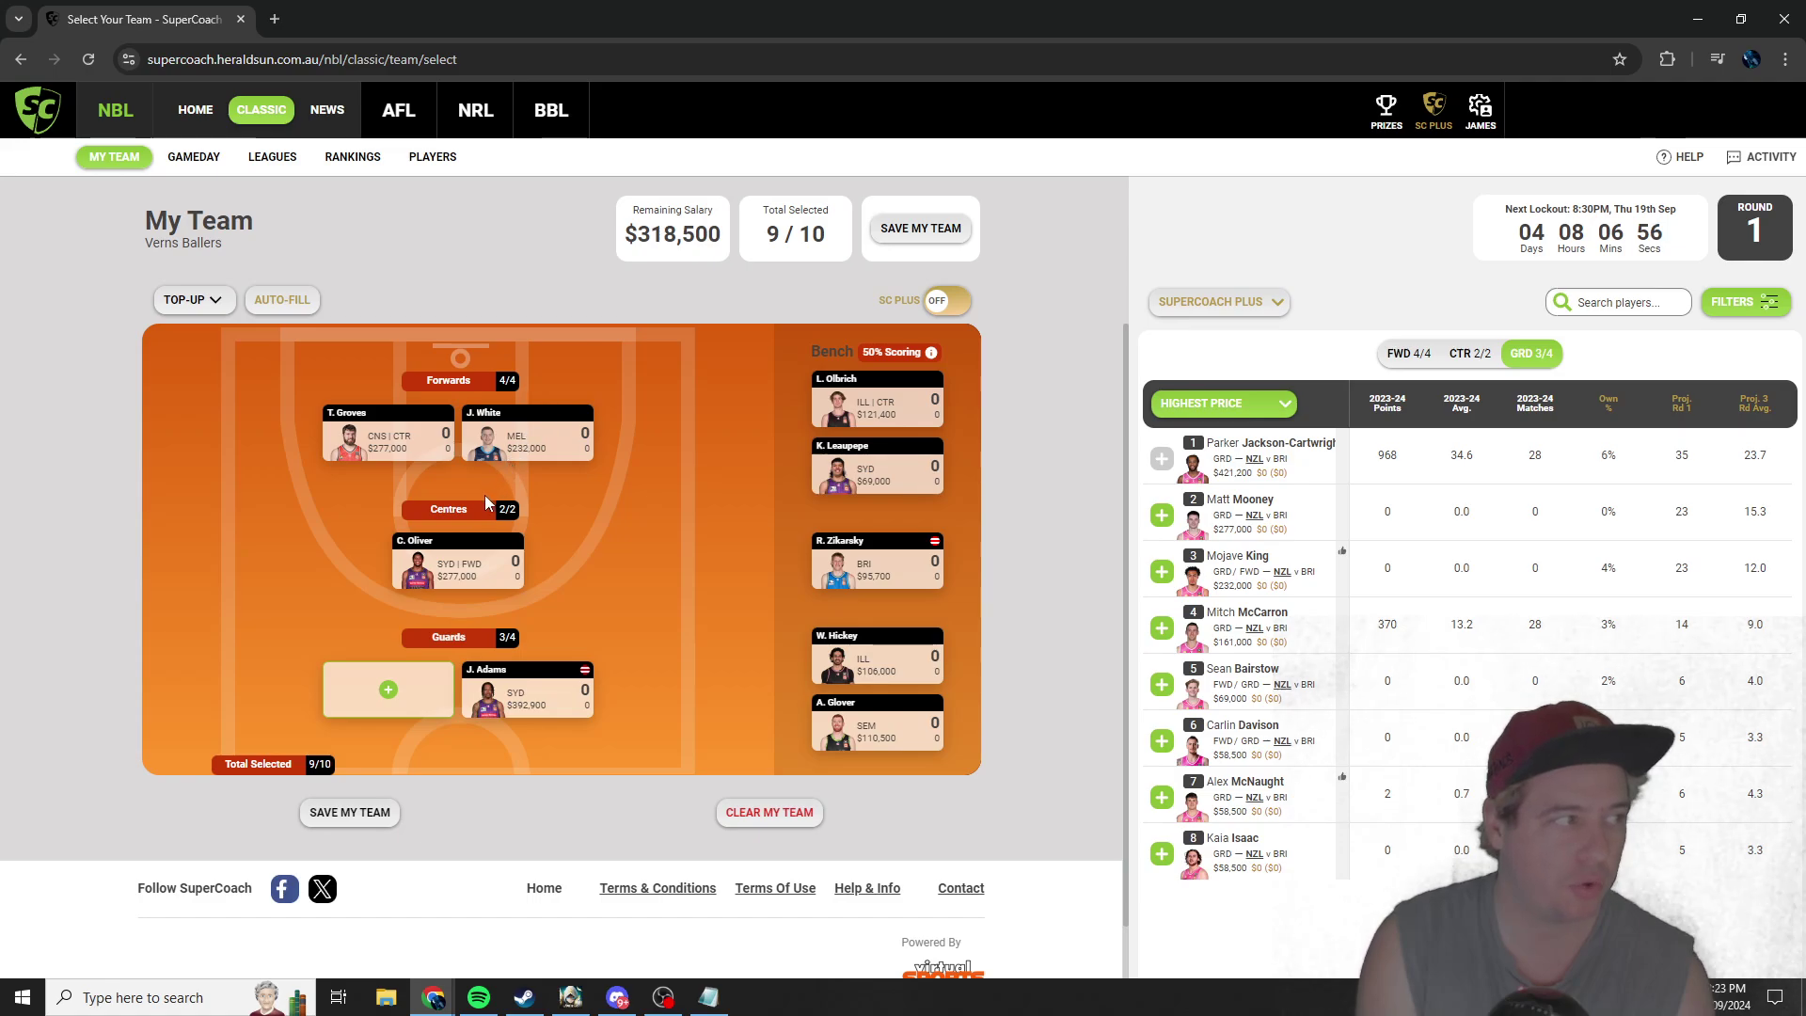
Step: Remove Tanner Groves from the starting forwards to free salary and add Parker Jackson-Cartwright to the open starting guard spot
mouse_move(467, 550)
mouse_move(541, 671)
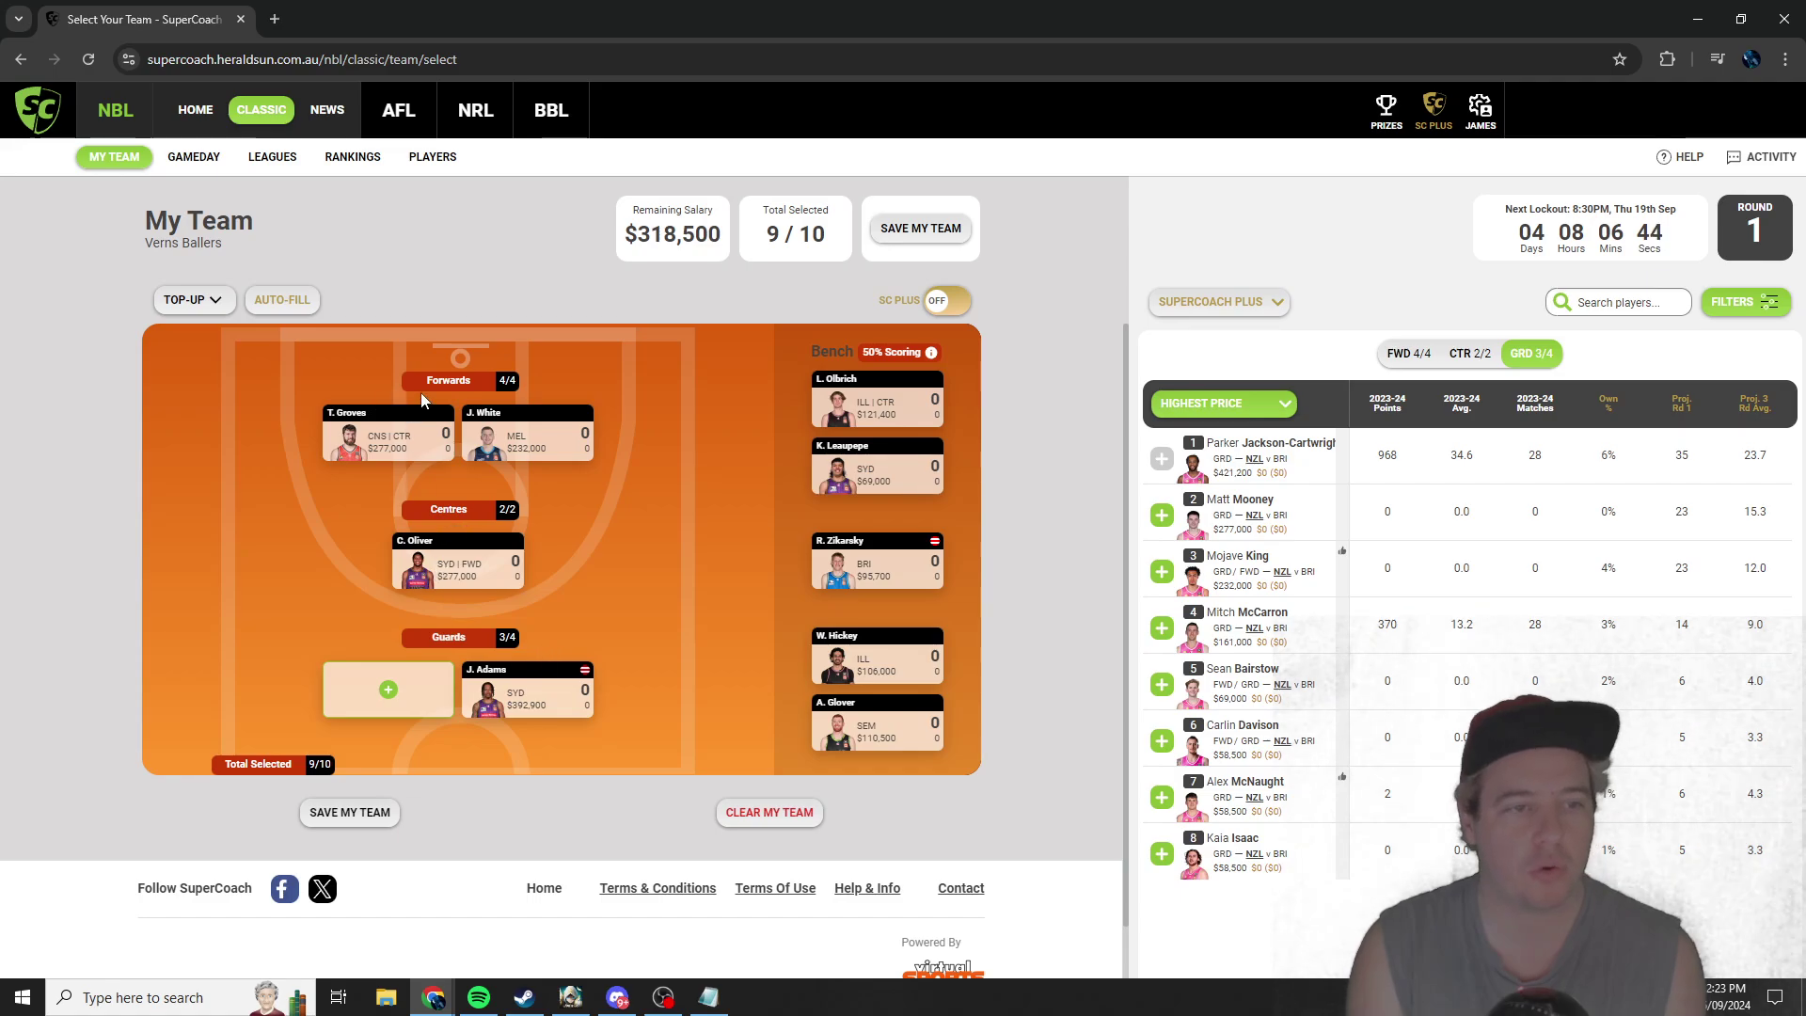
left_click(377, 448)
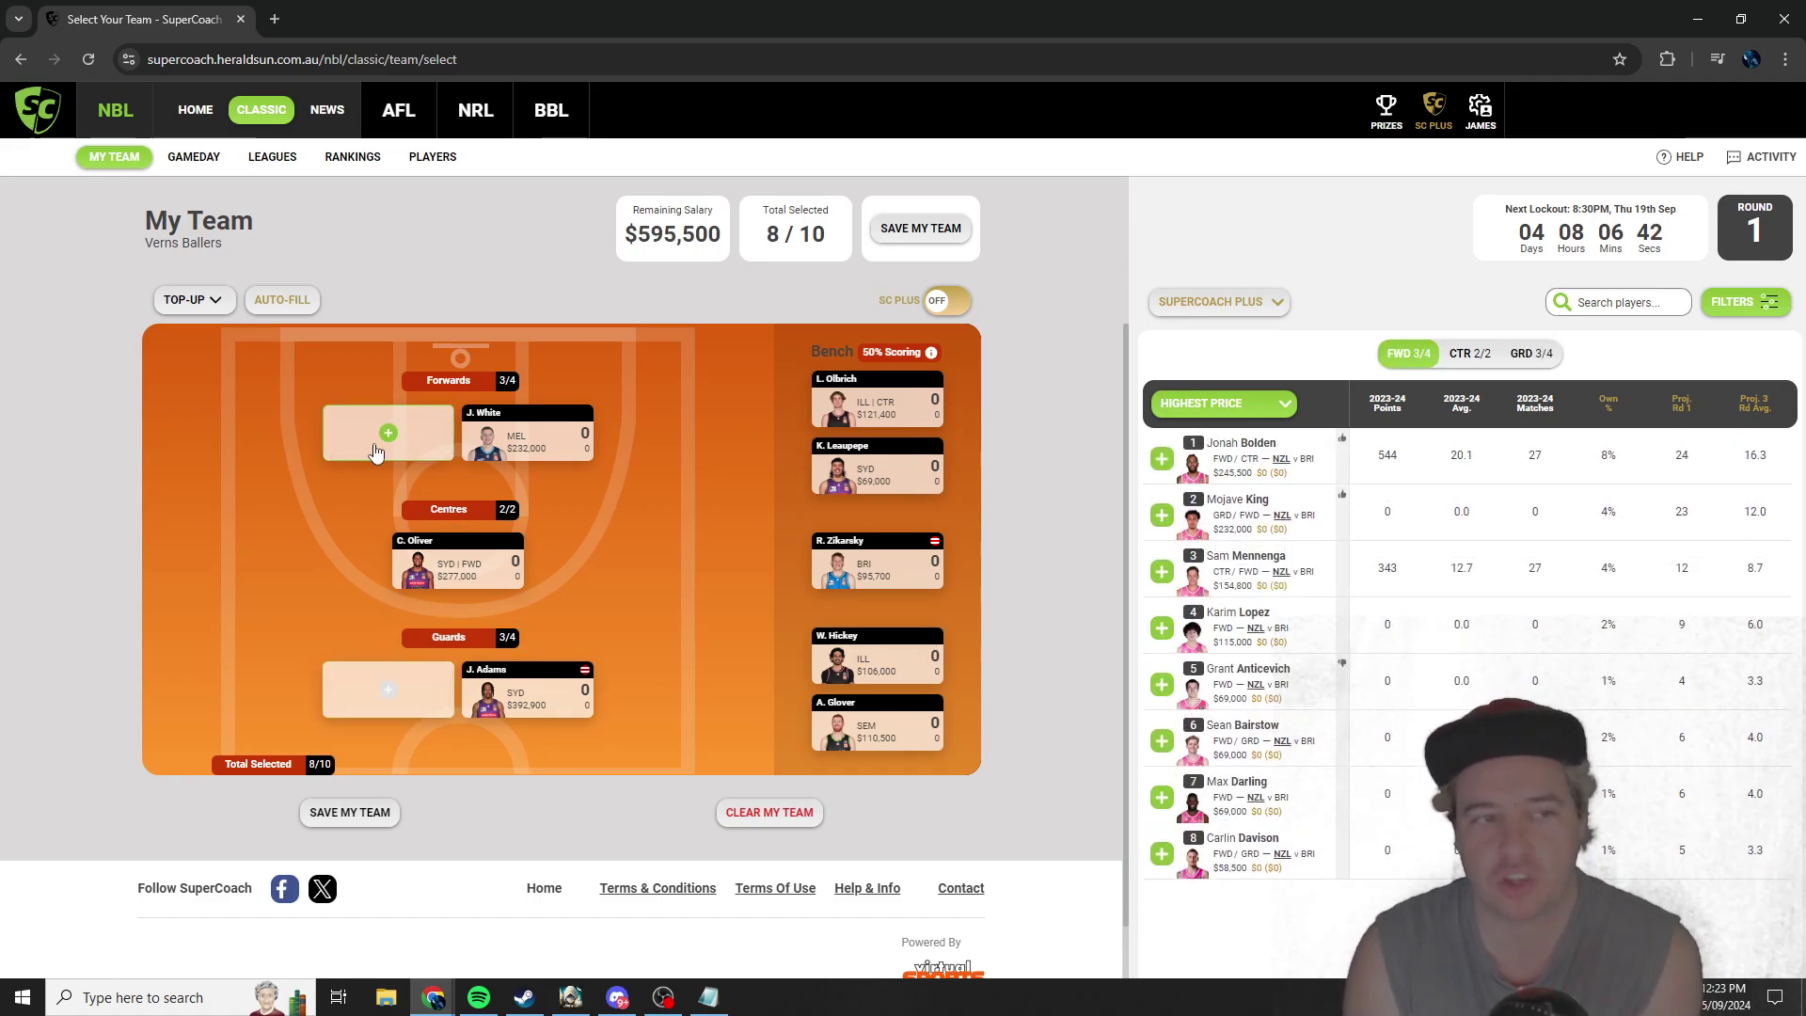
left_click(405, 680)
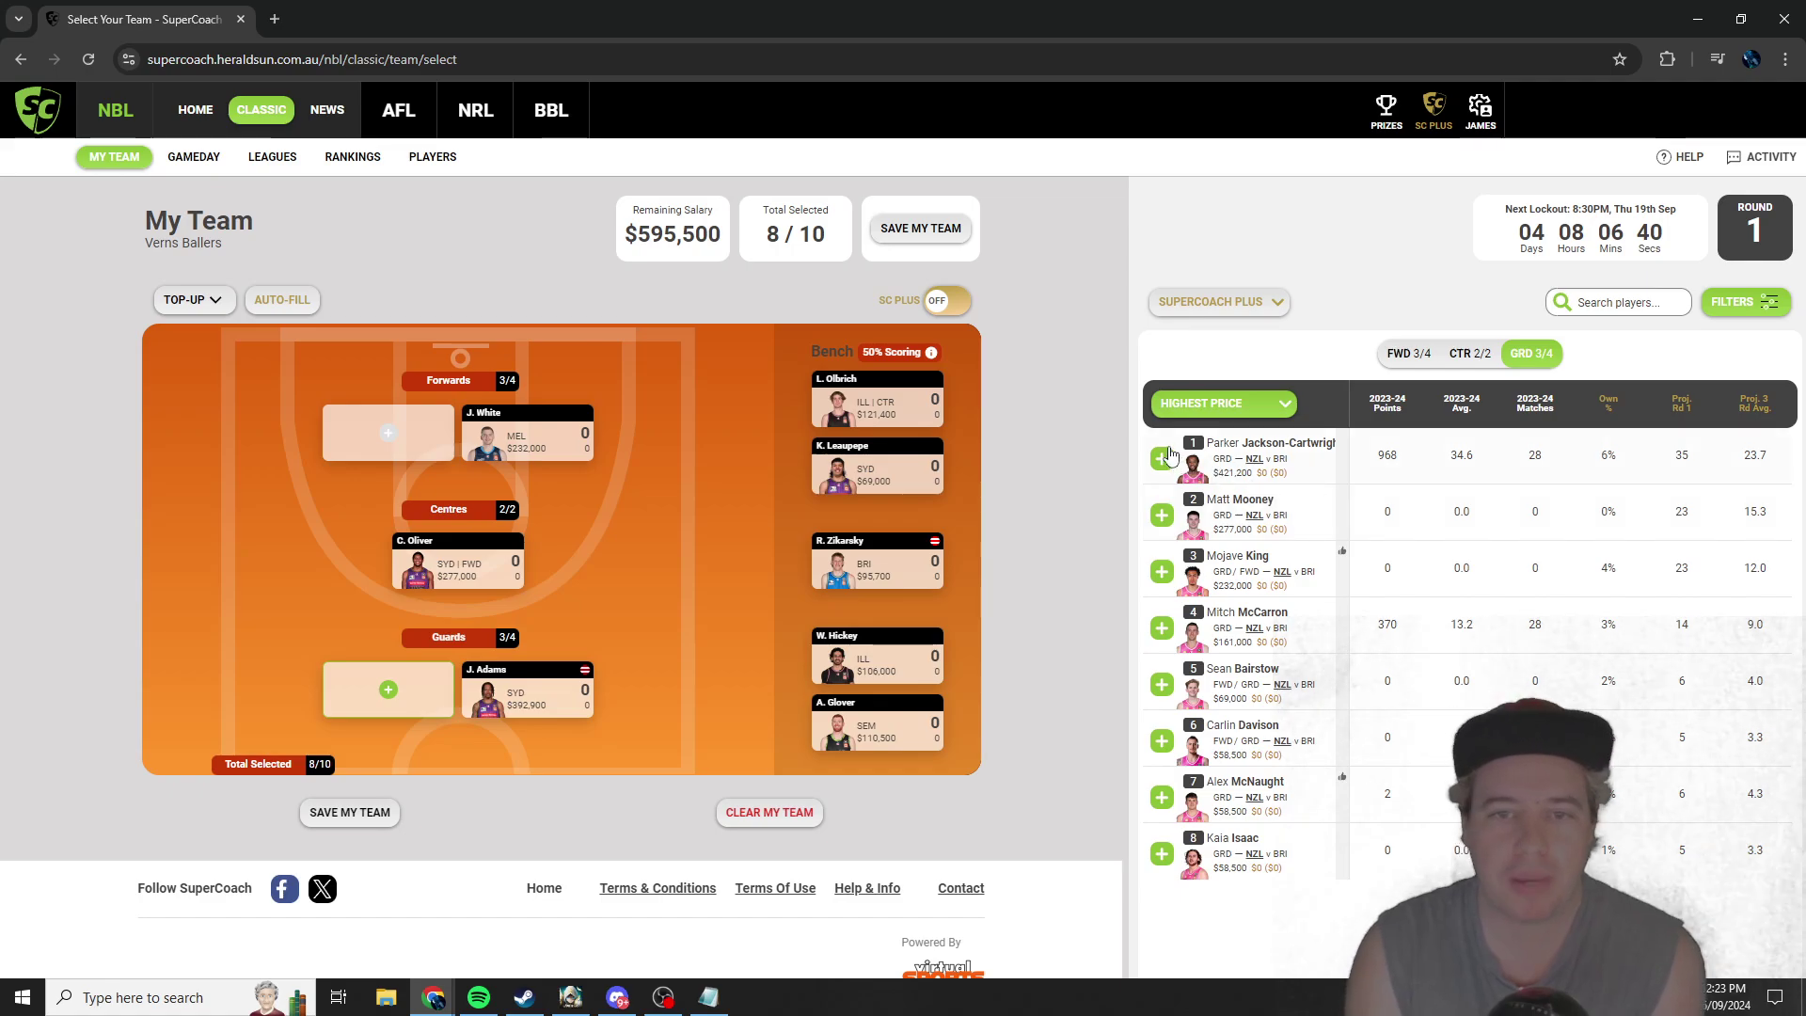
left_click(1162, 458)
Step: Replace starting guard Jaylen Adams with Matt Mooney
left_click(395, 443)
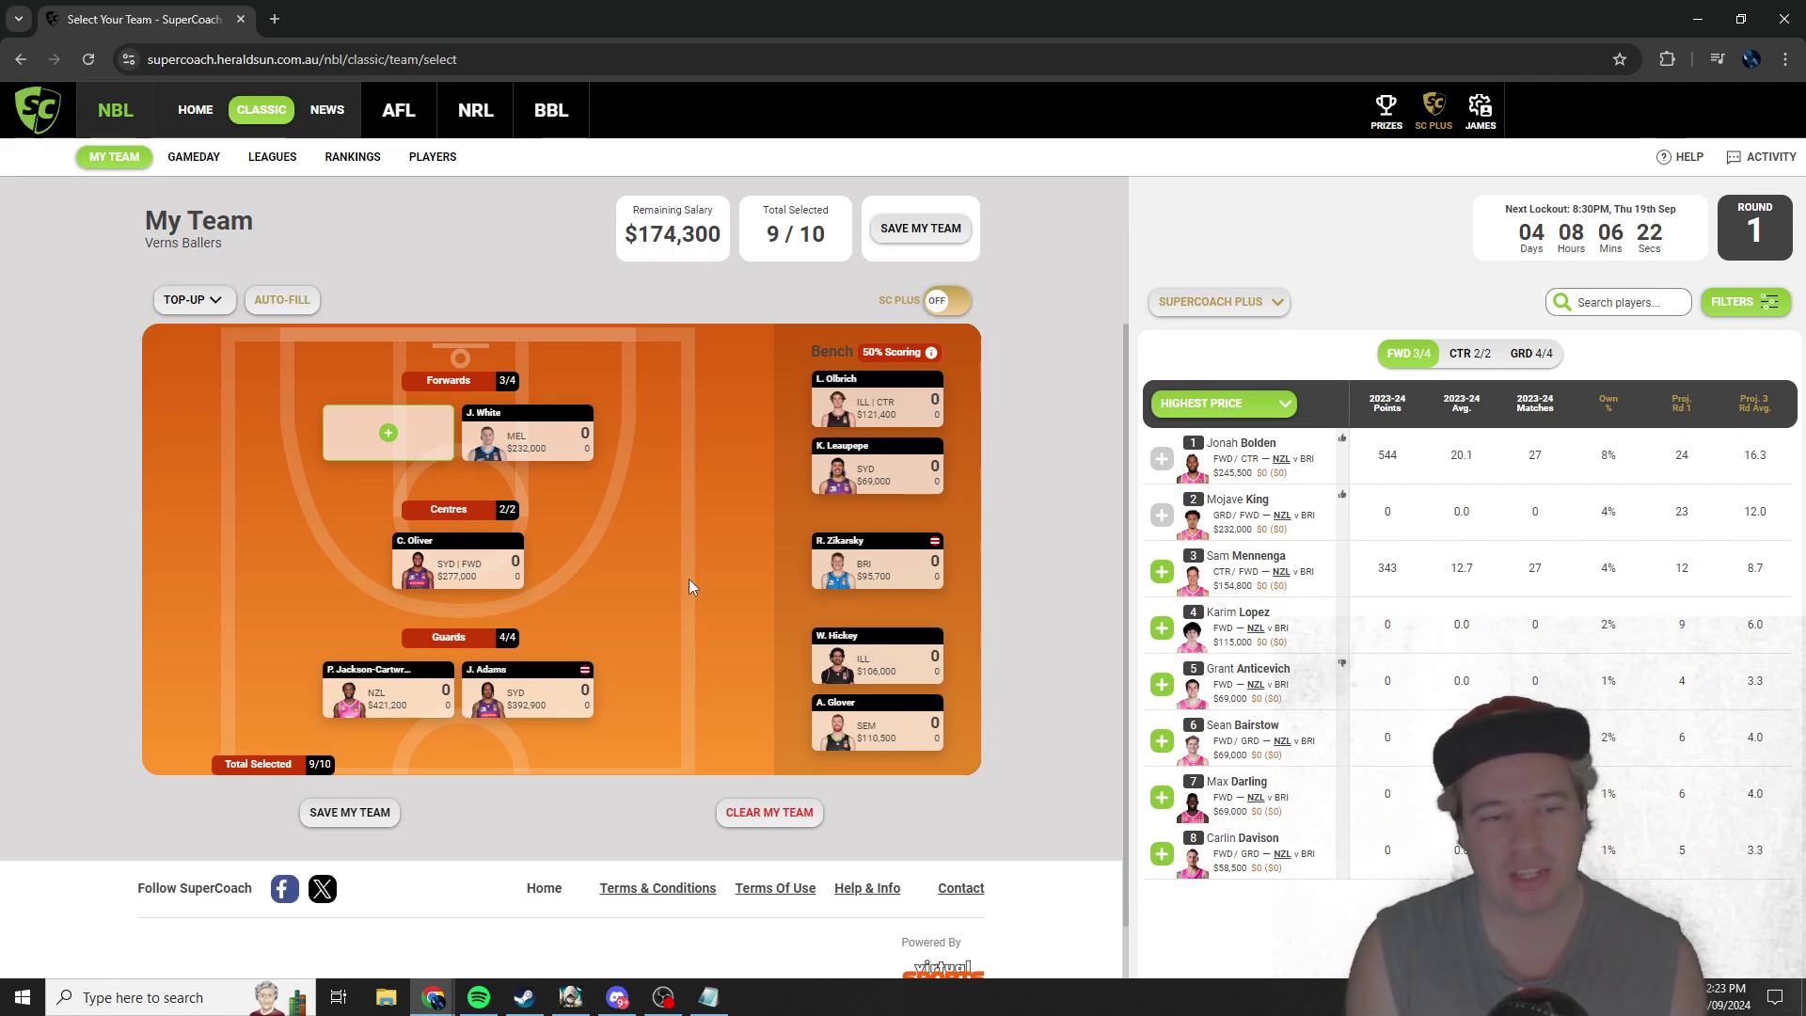
left_click(535, 662)
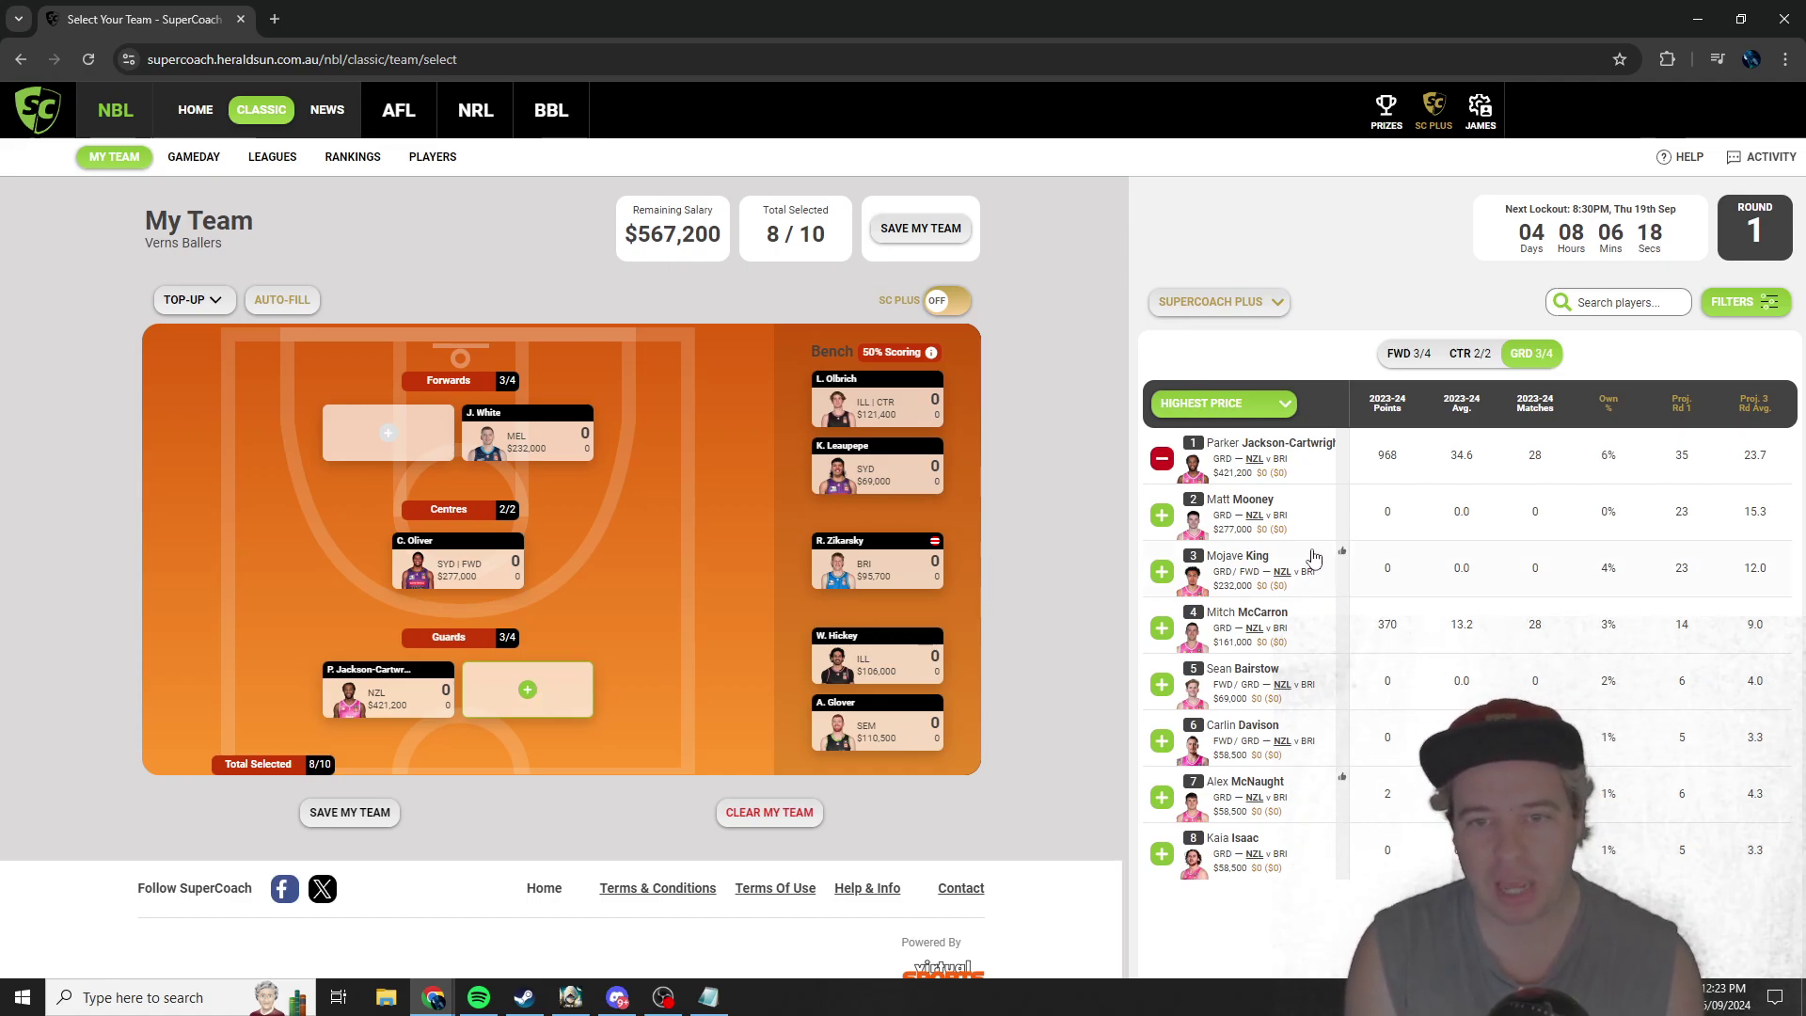
left_click(1163, 516)
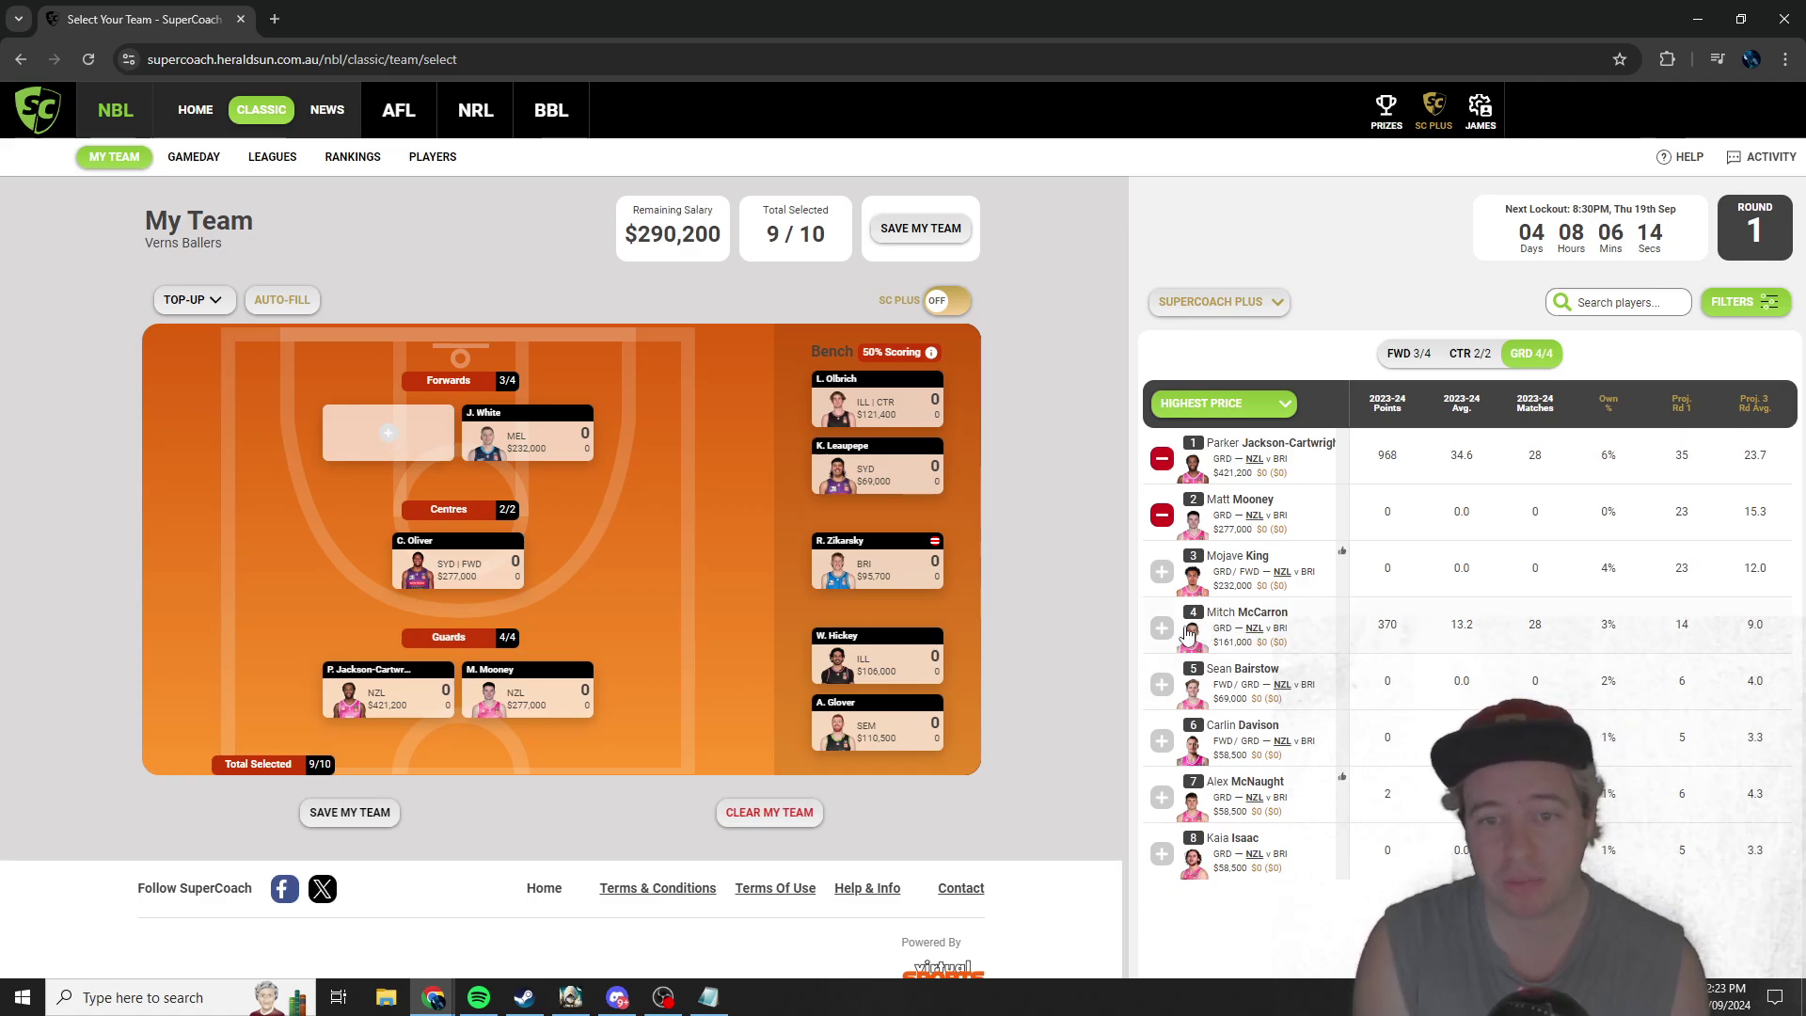
Step: Switch the team filter from NZL to CNS, add Tanner Groves to the open starting forward spot, and clear the filter
left_click(396, 467)
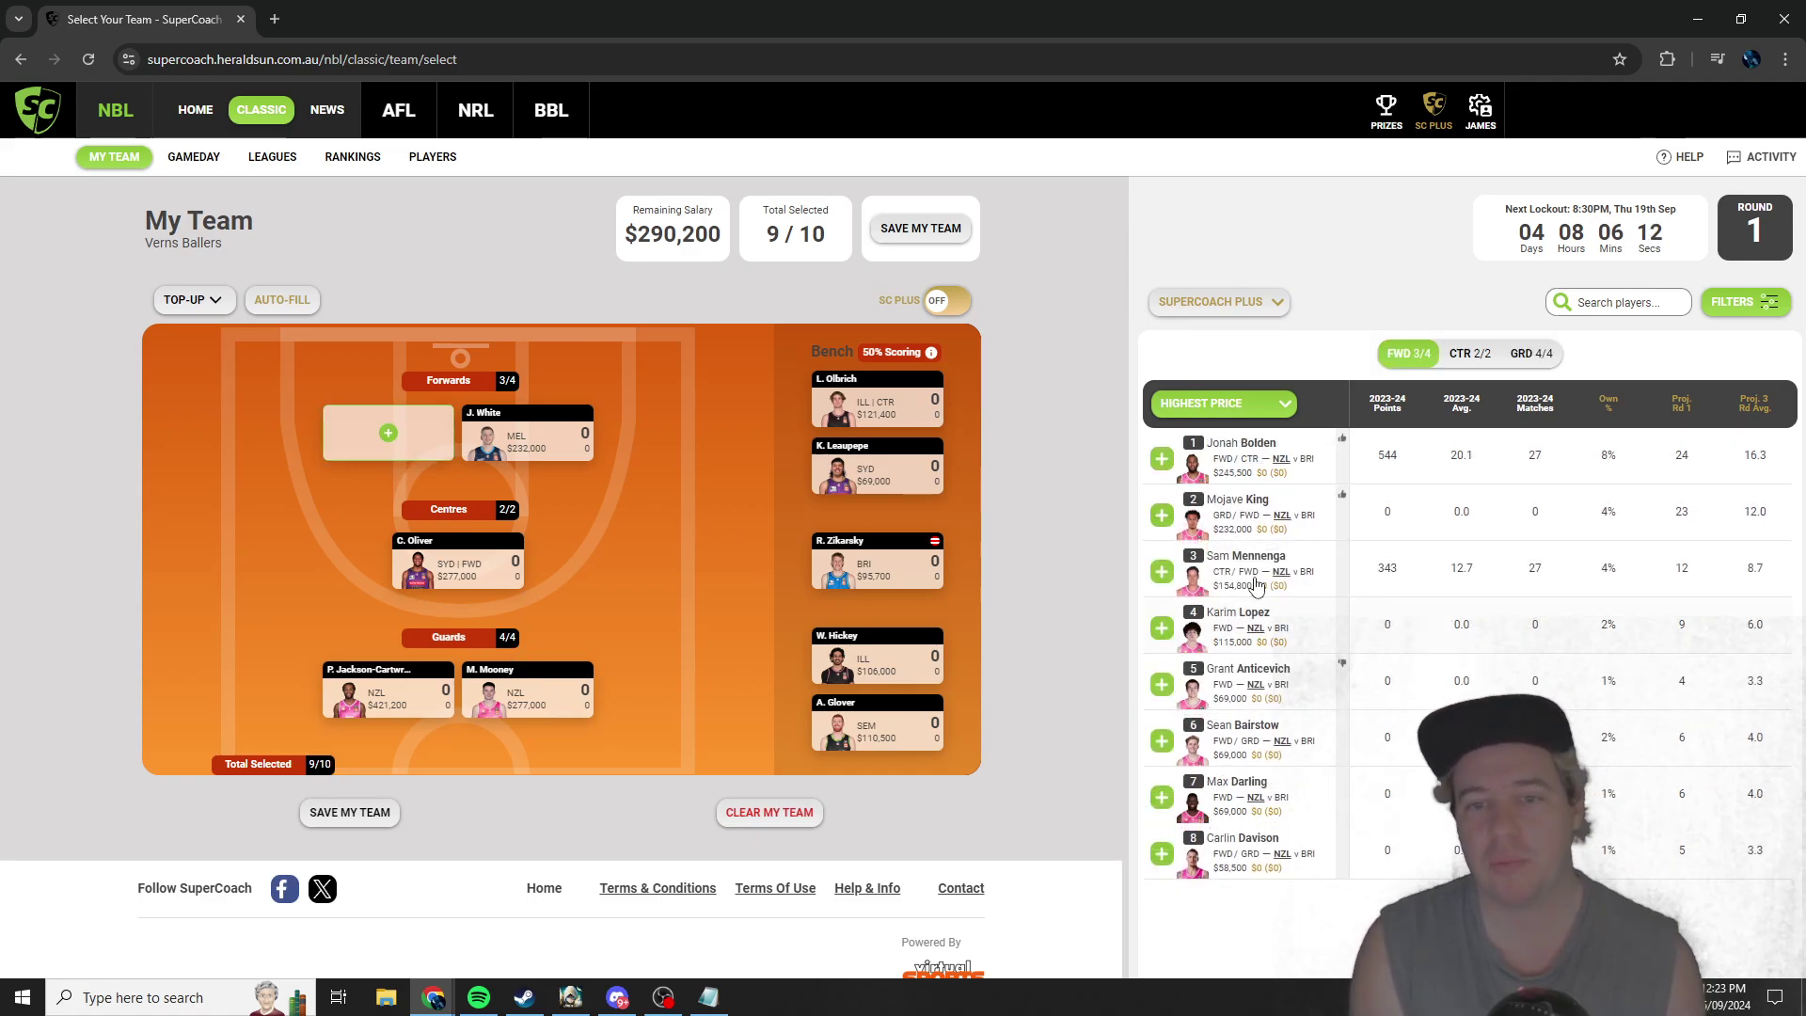
left_click(1731, 301)
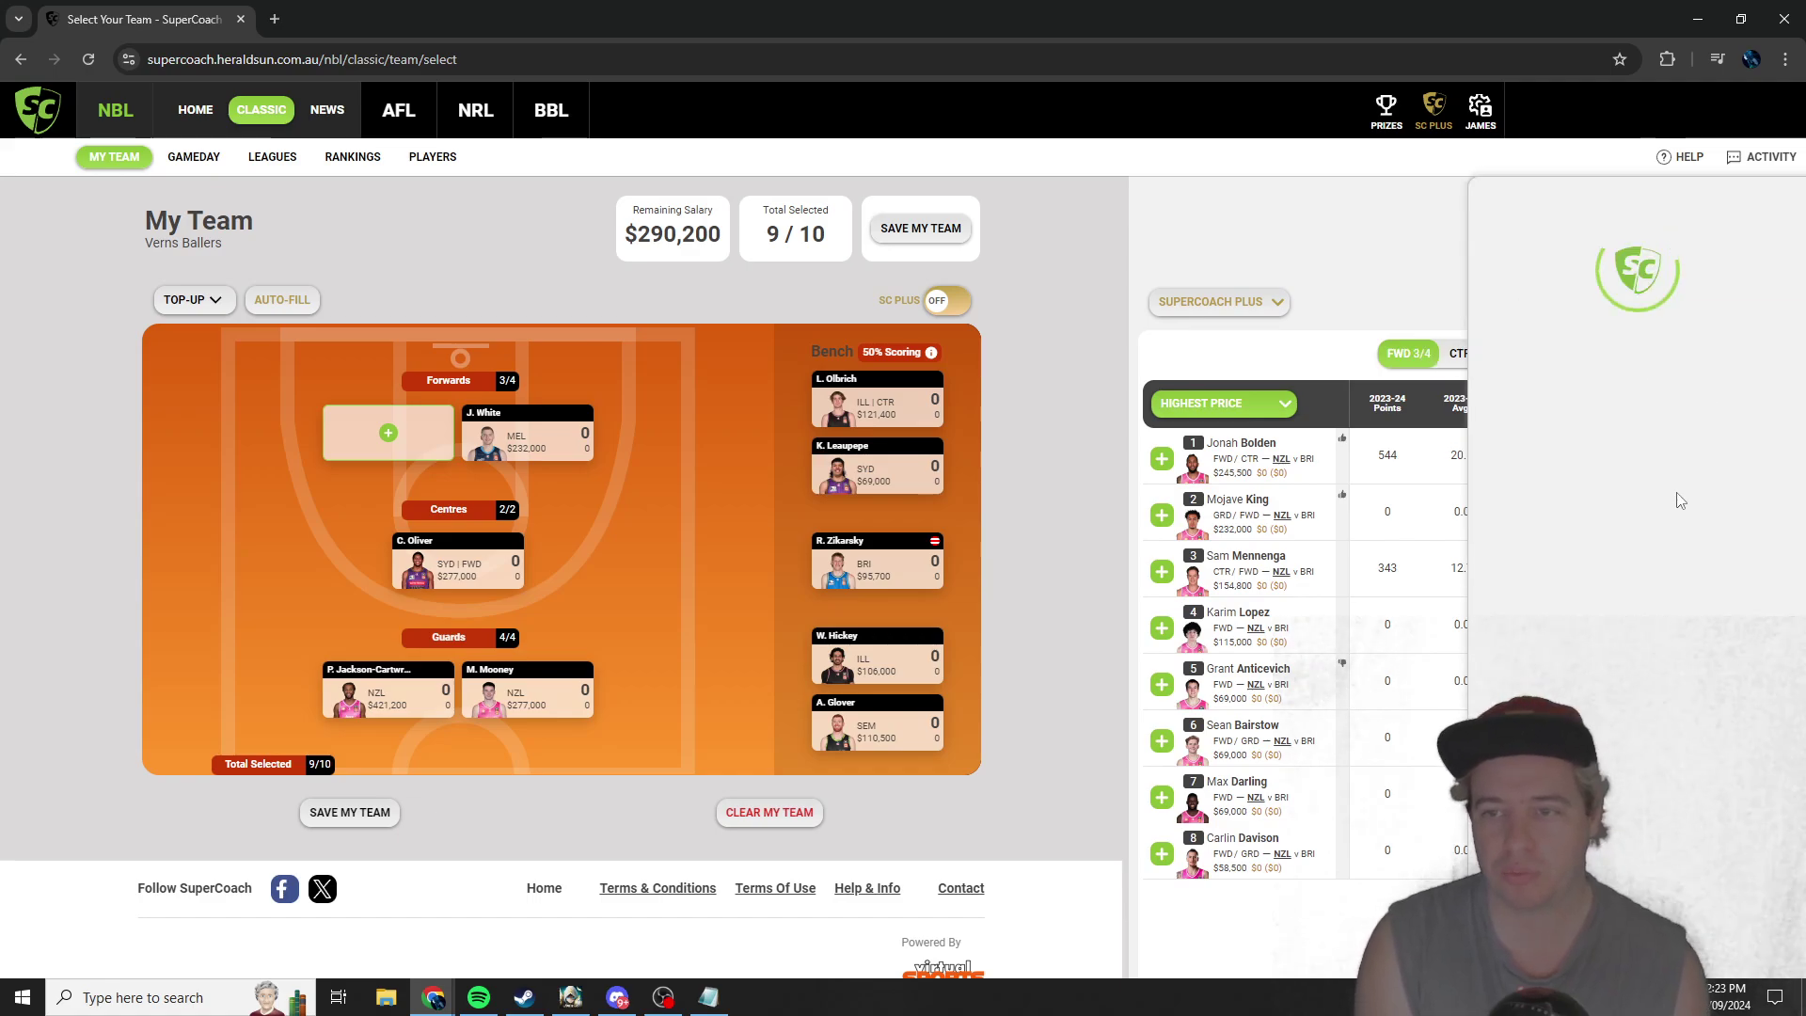
left_click(1523, 600)
left_click(1615, 568)
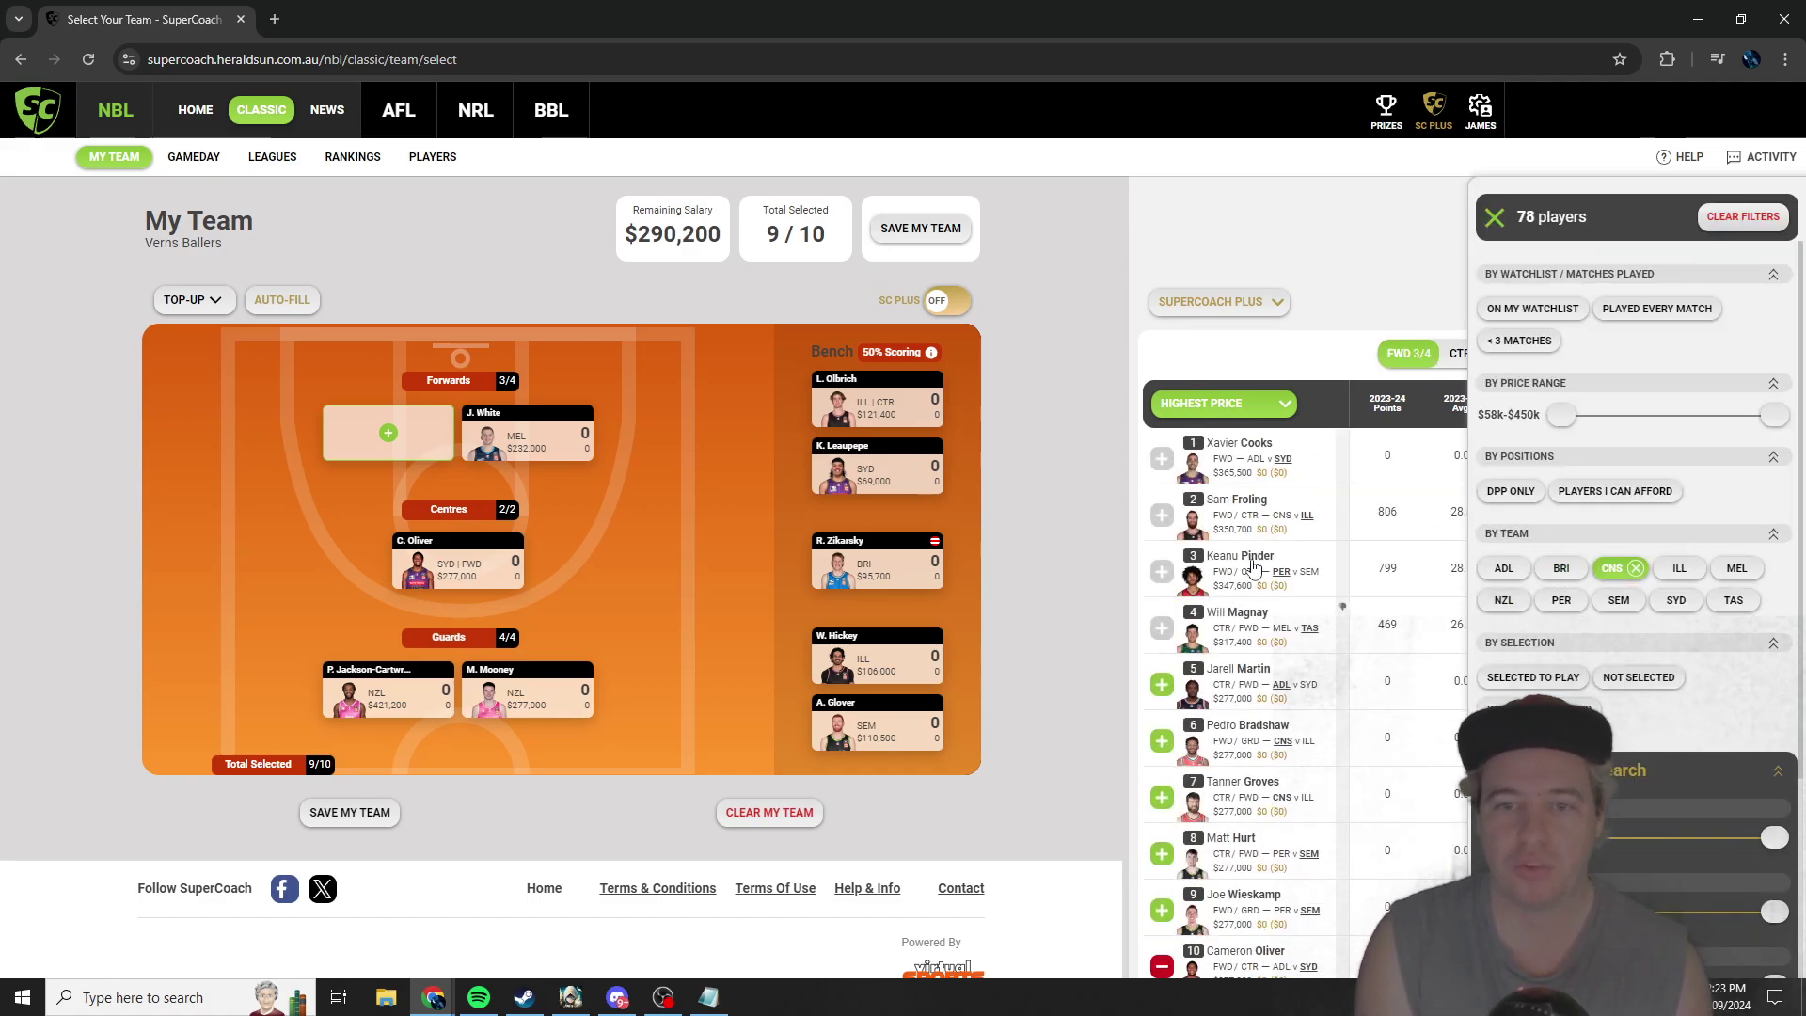
left_click(1161, 515)
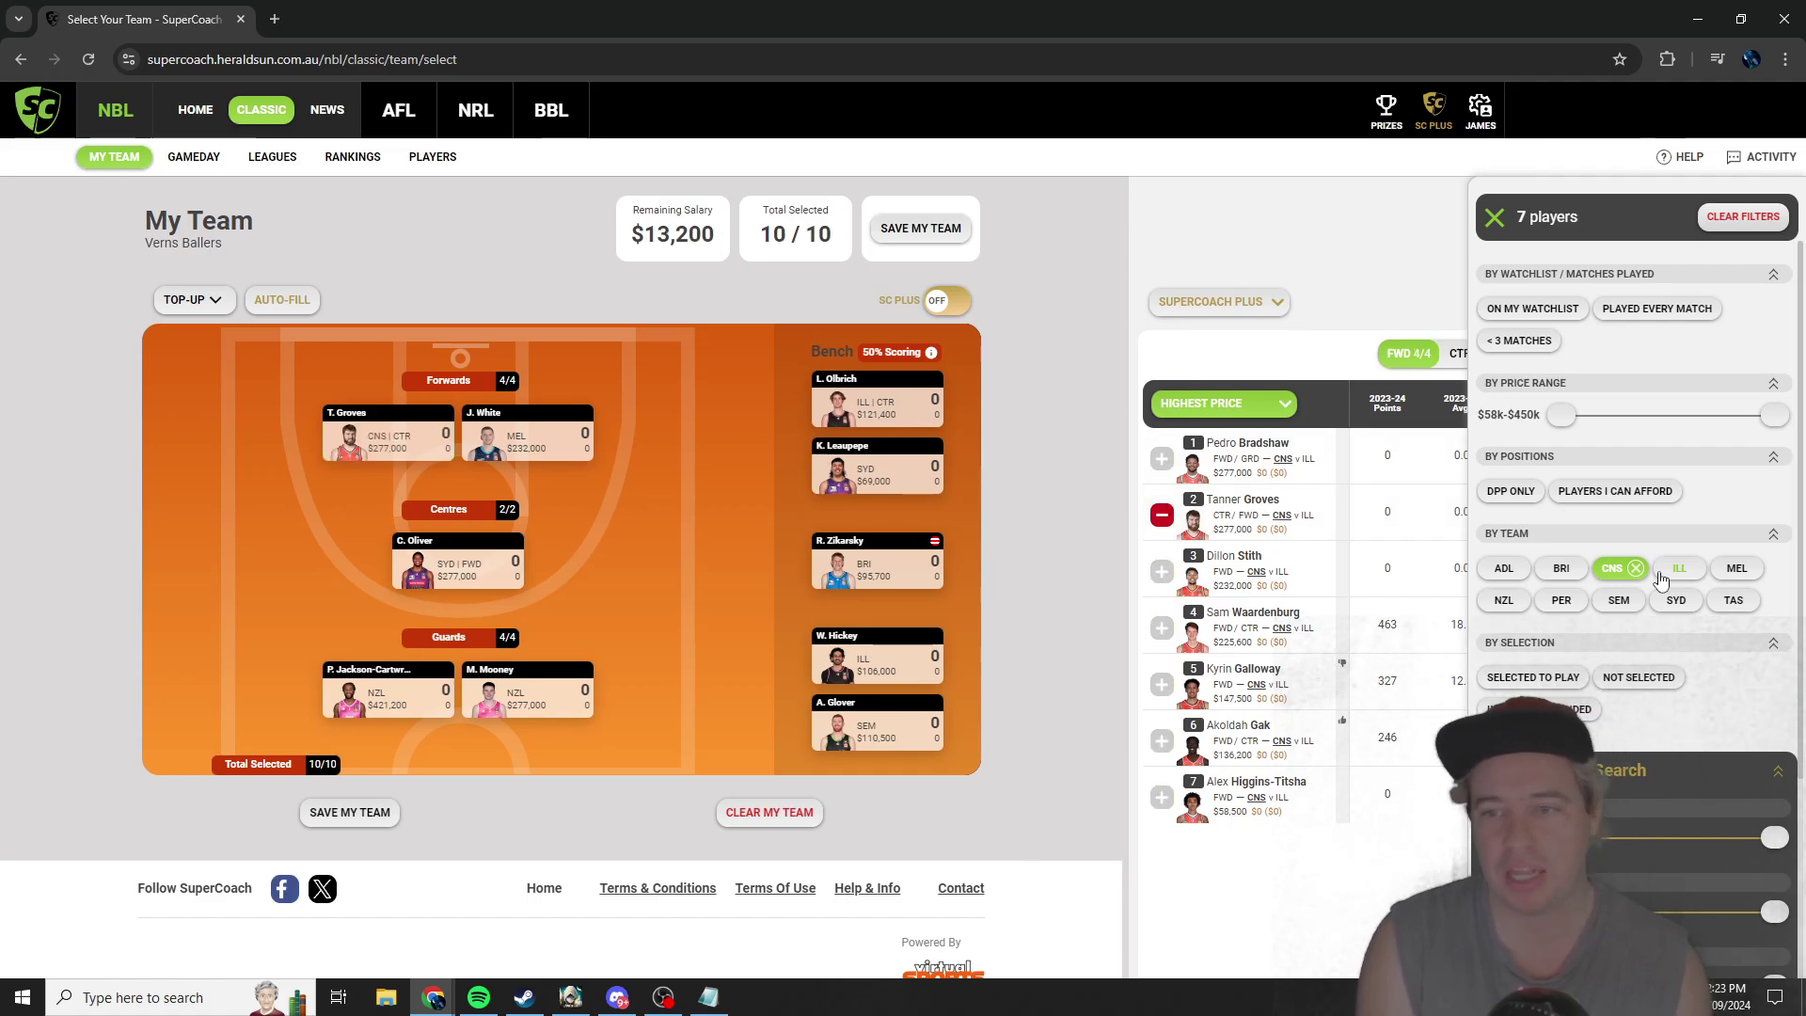
left_click(1614, 568)
left_click(1072, 557)
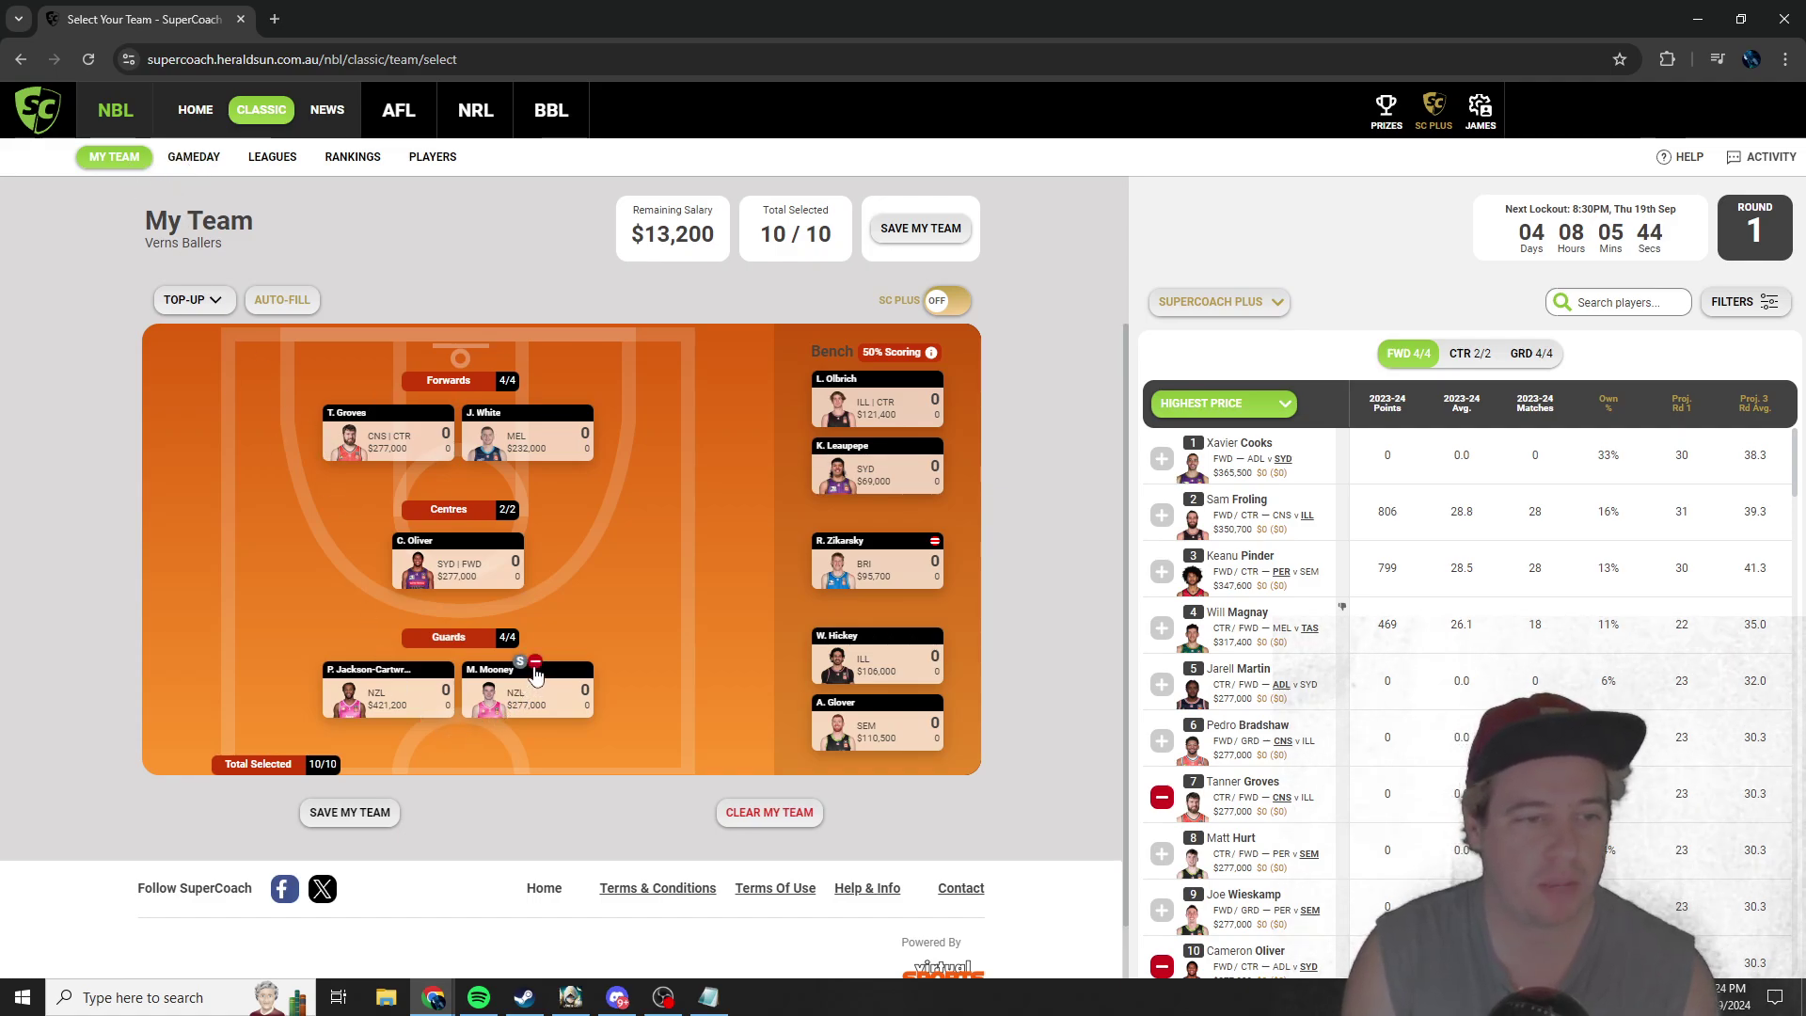
Step: Remove Matt Mooney and Parker Jackson-Cartwright from the guards, Cameron Oliver from the centre spot, and Tanner Groves from the forwards
left_click(535, 663)
left_click(394, 663)
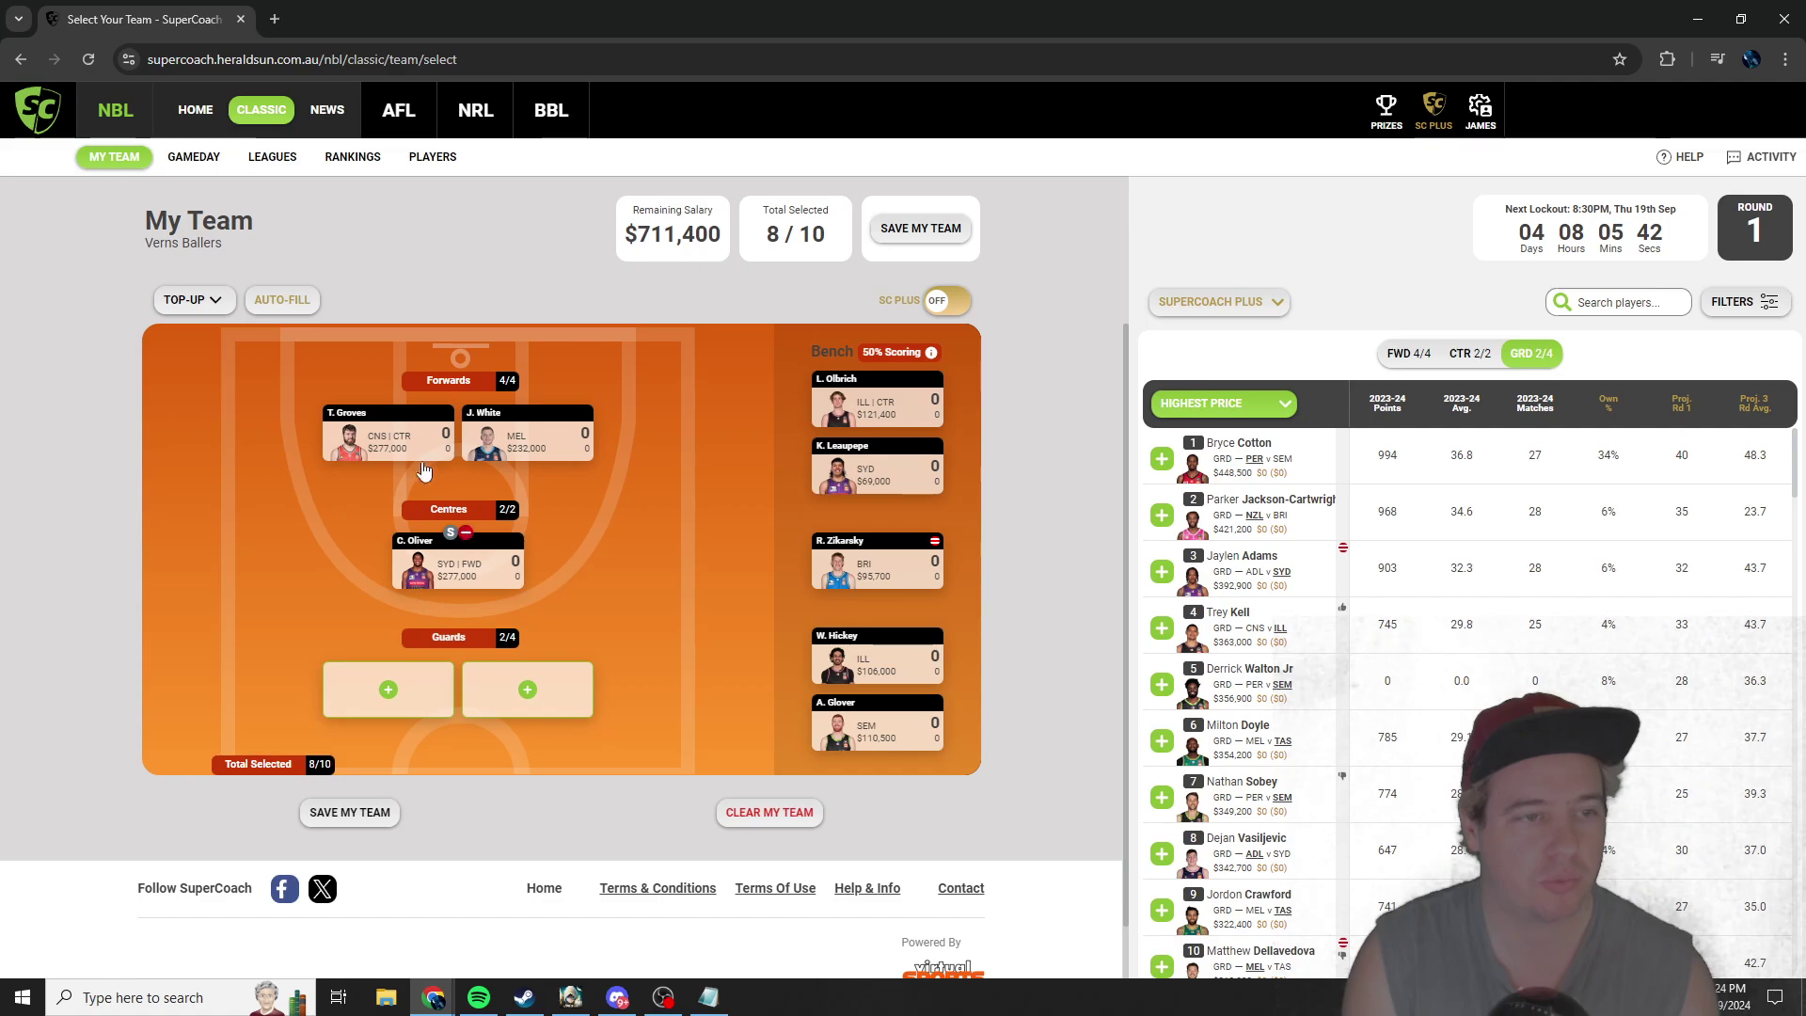
left_click(468, 534)
left_click(396, 411)
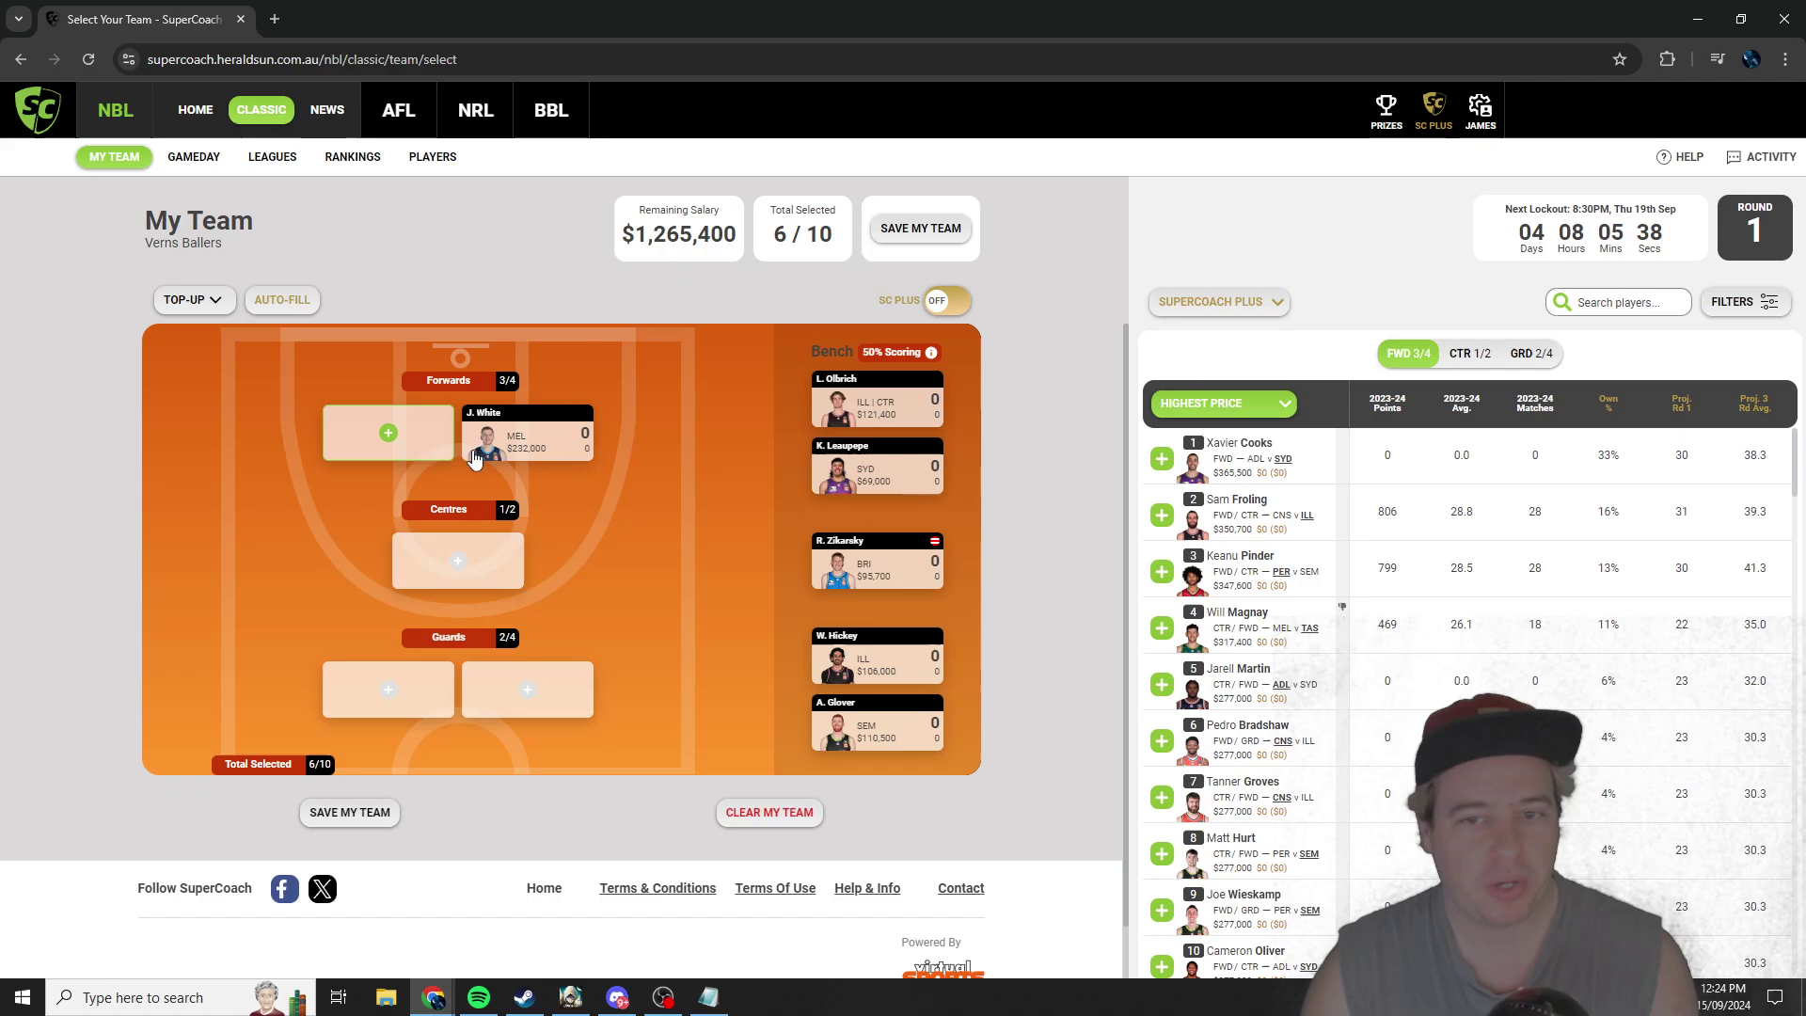
Step: Add Cameron Oliver to the open starting forward spot and Tyrell Harrison to the open starting centre spot
scroll(1312, 621, "down", 2)
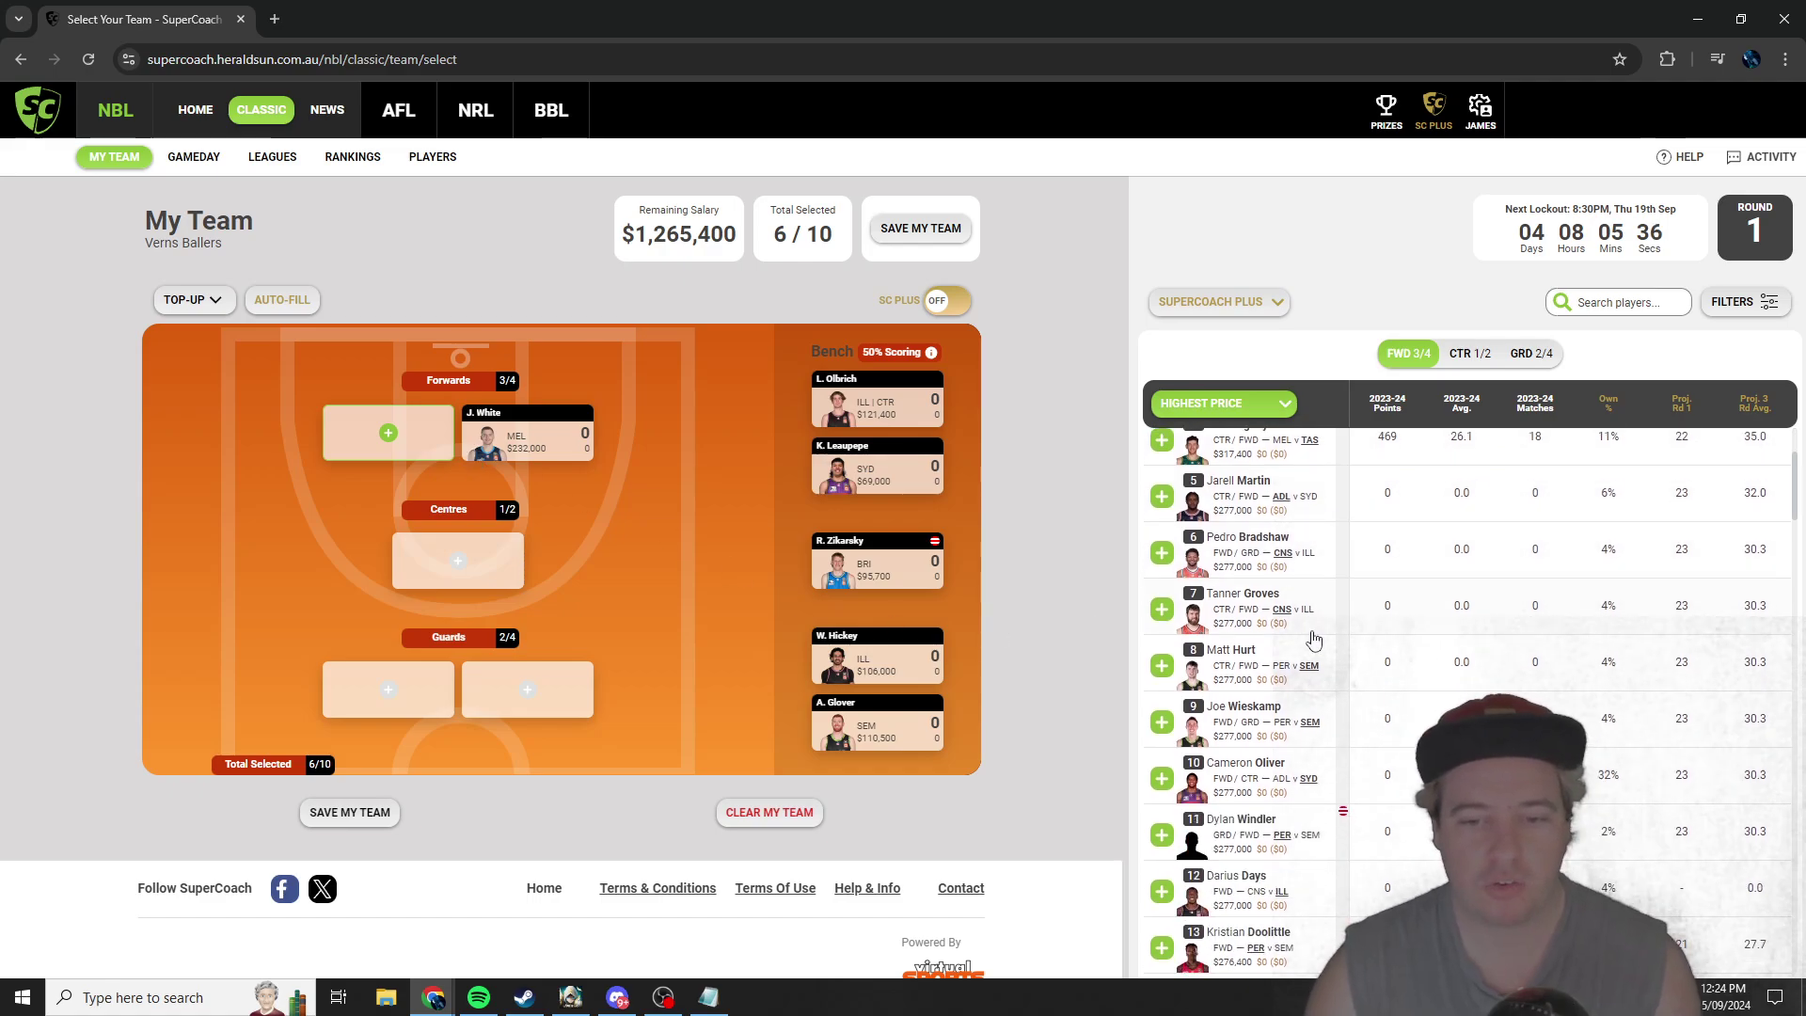
left_click(1161, 777)
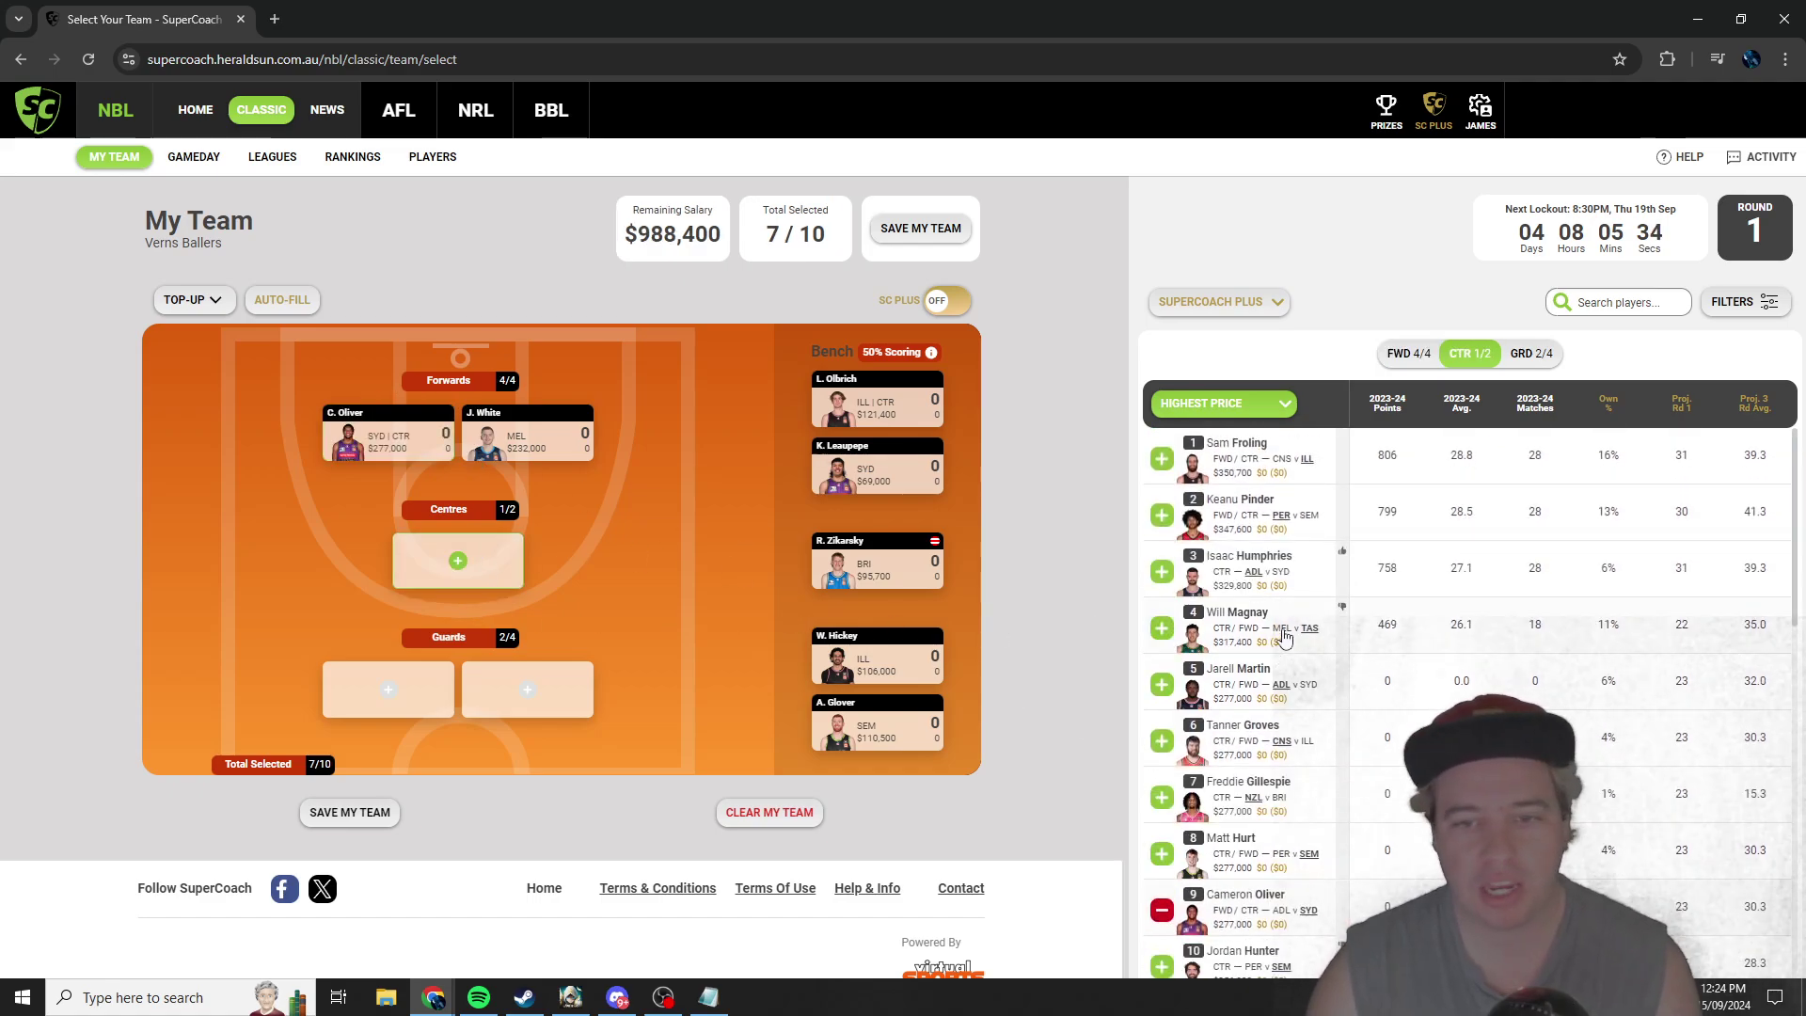
left_click(1243, 782)
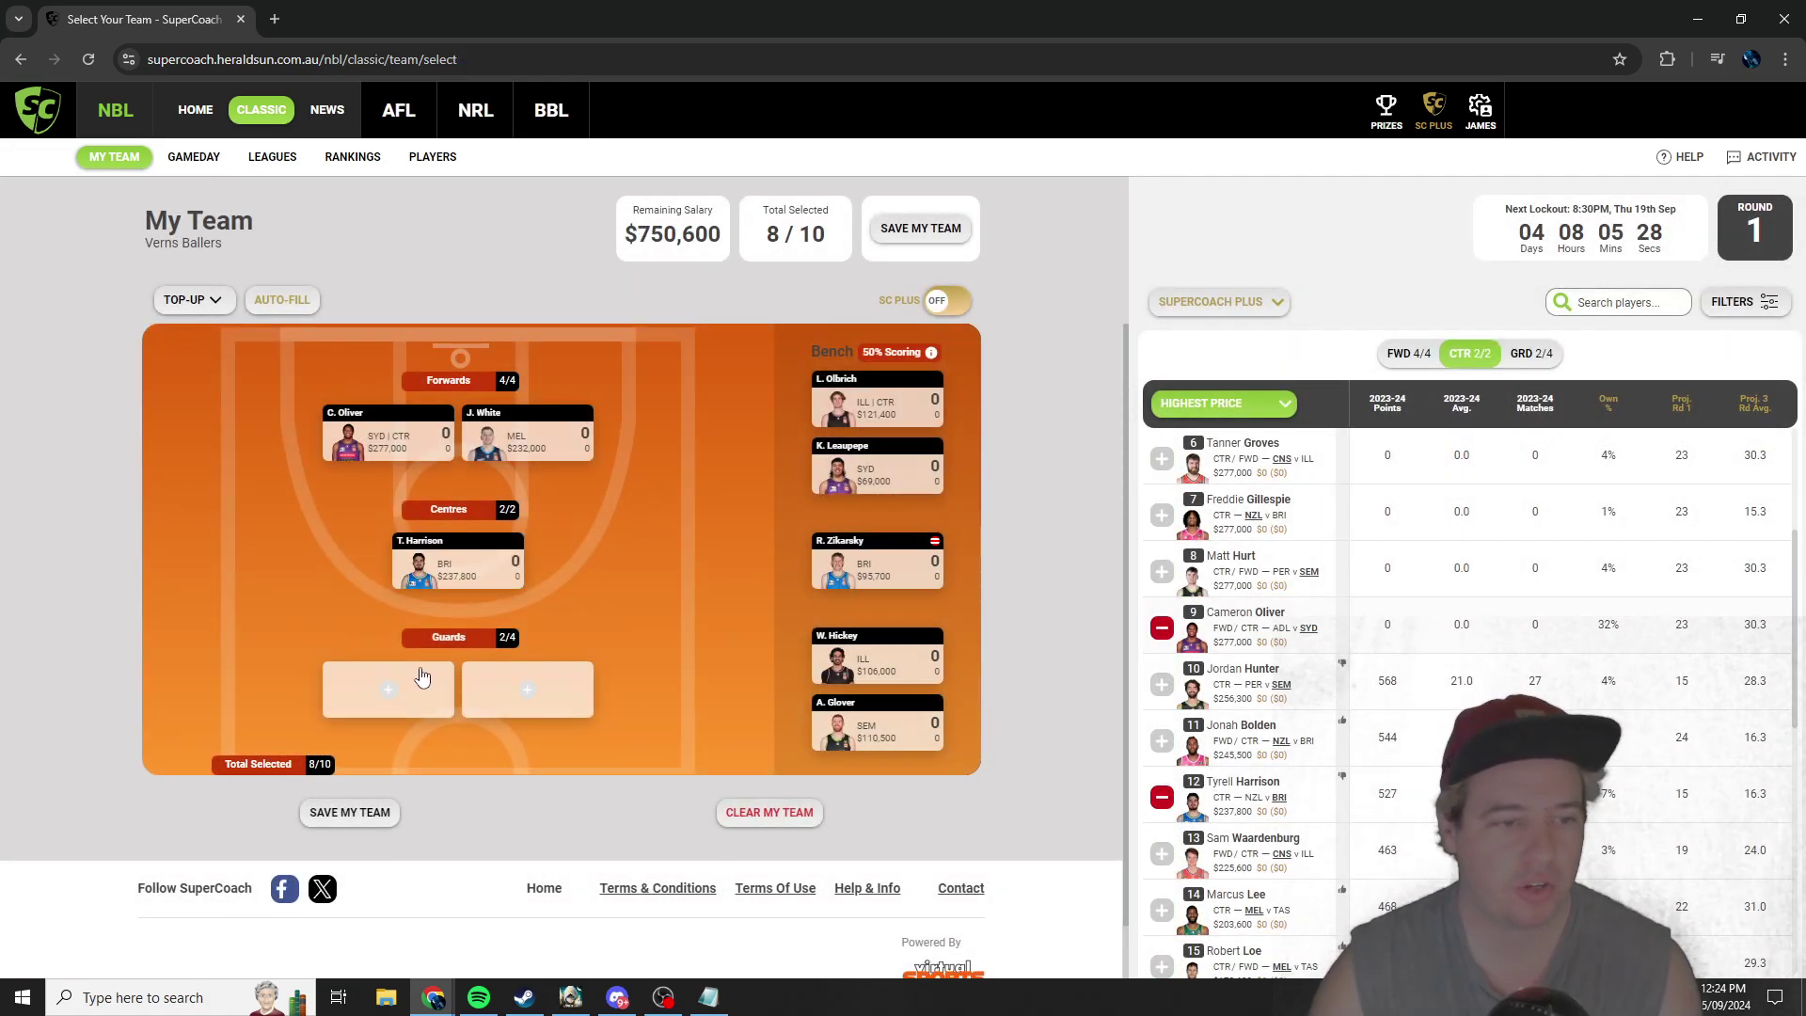
Step: Fill the two open starting guard spots with Bryce Cotton and Shea Ili
left_click(1162, 459)
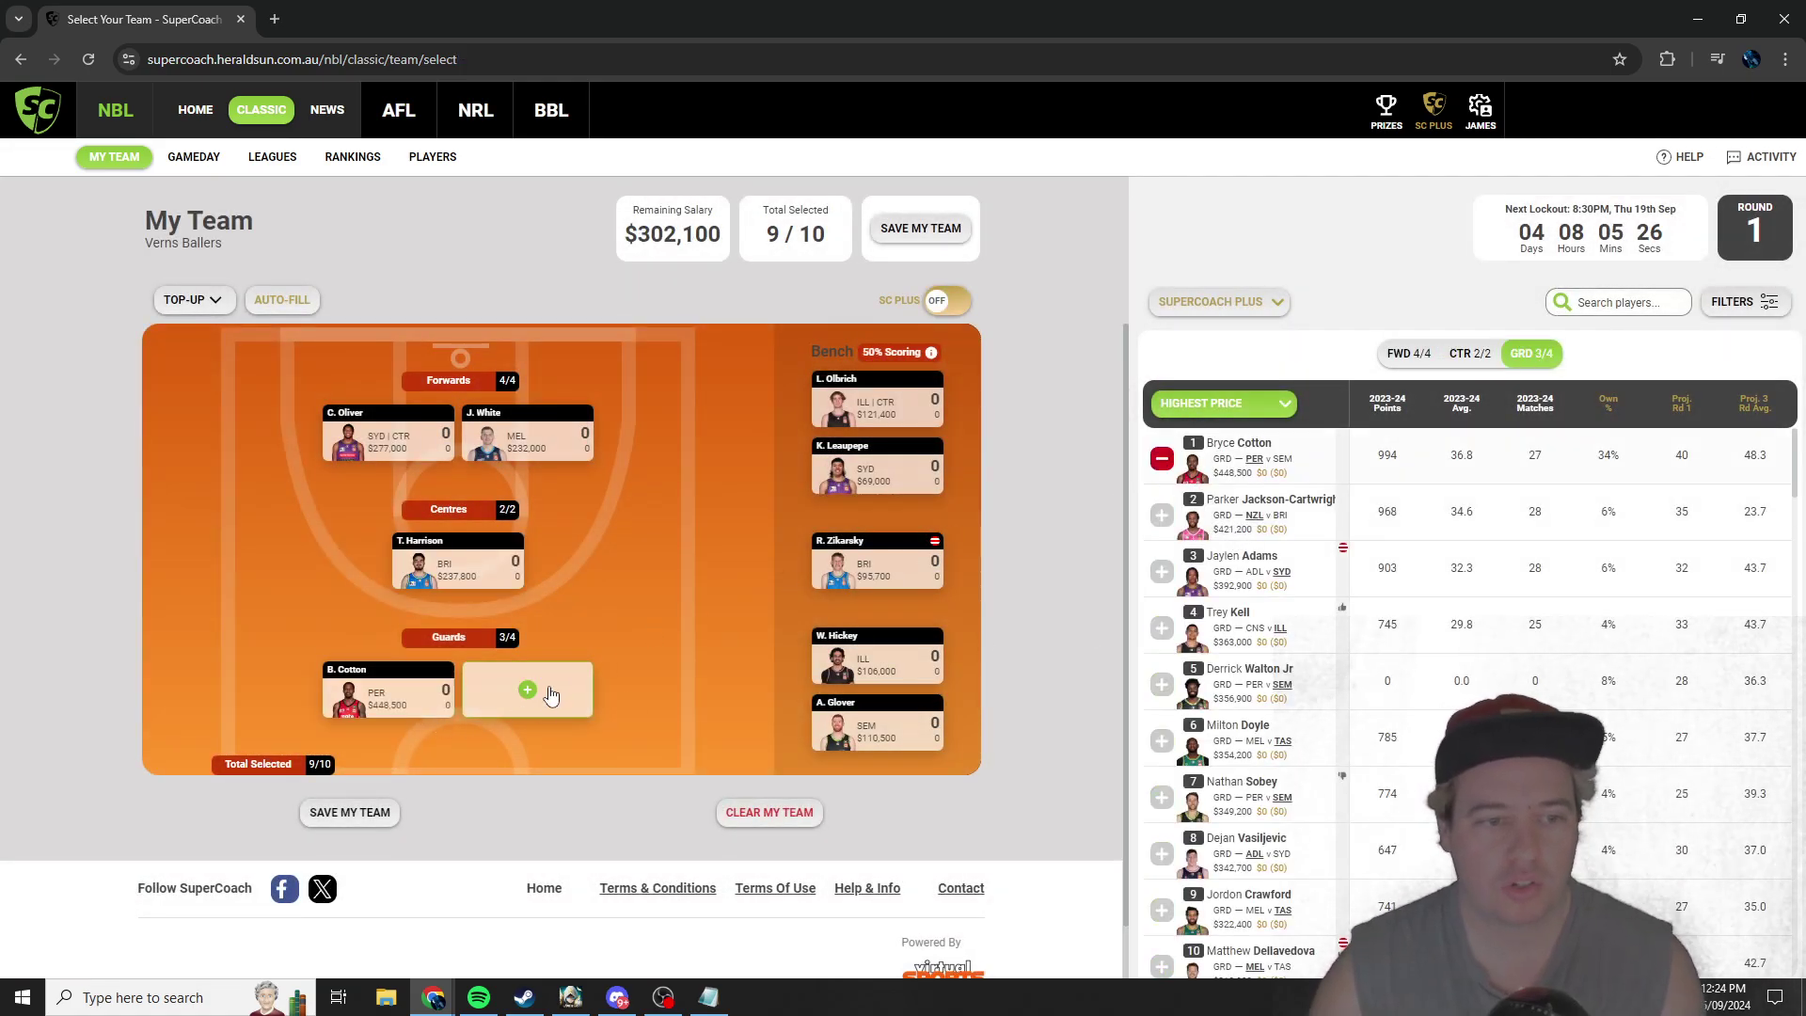
scroll(1341, 701, "down", 7)
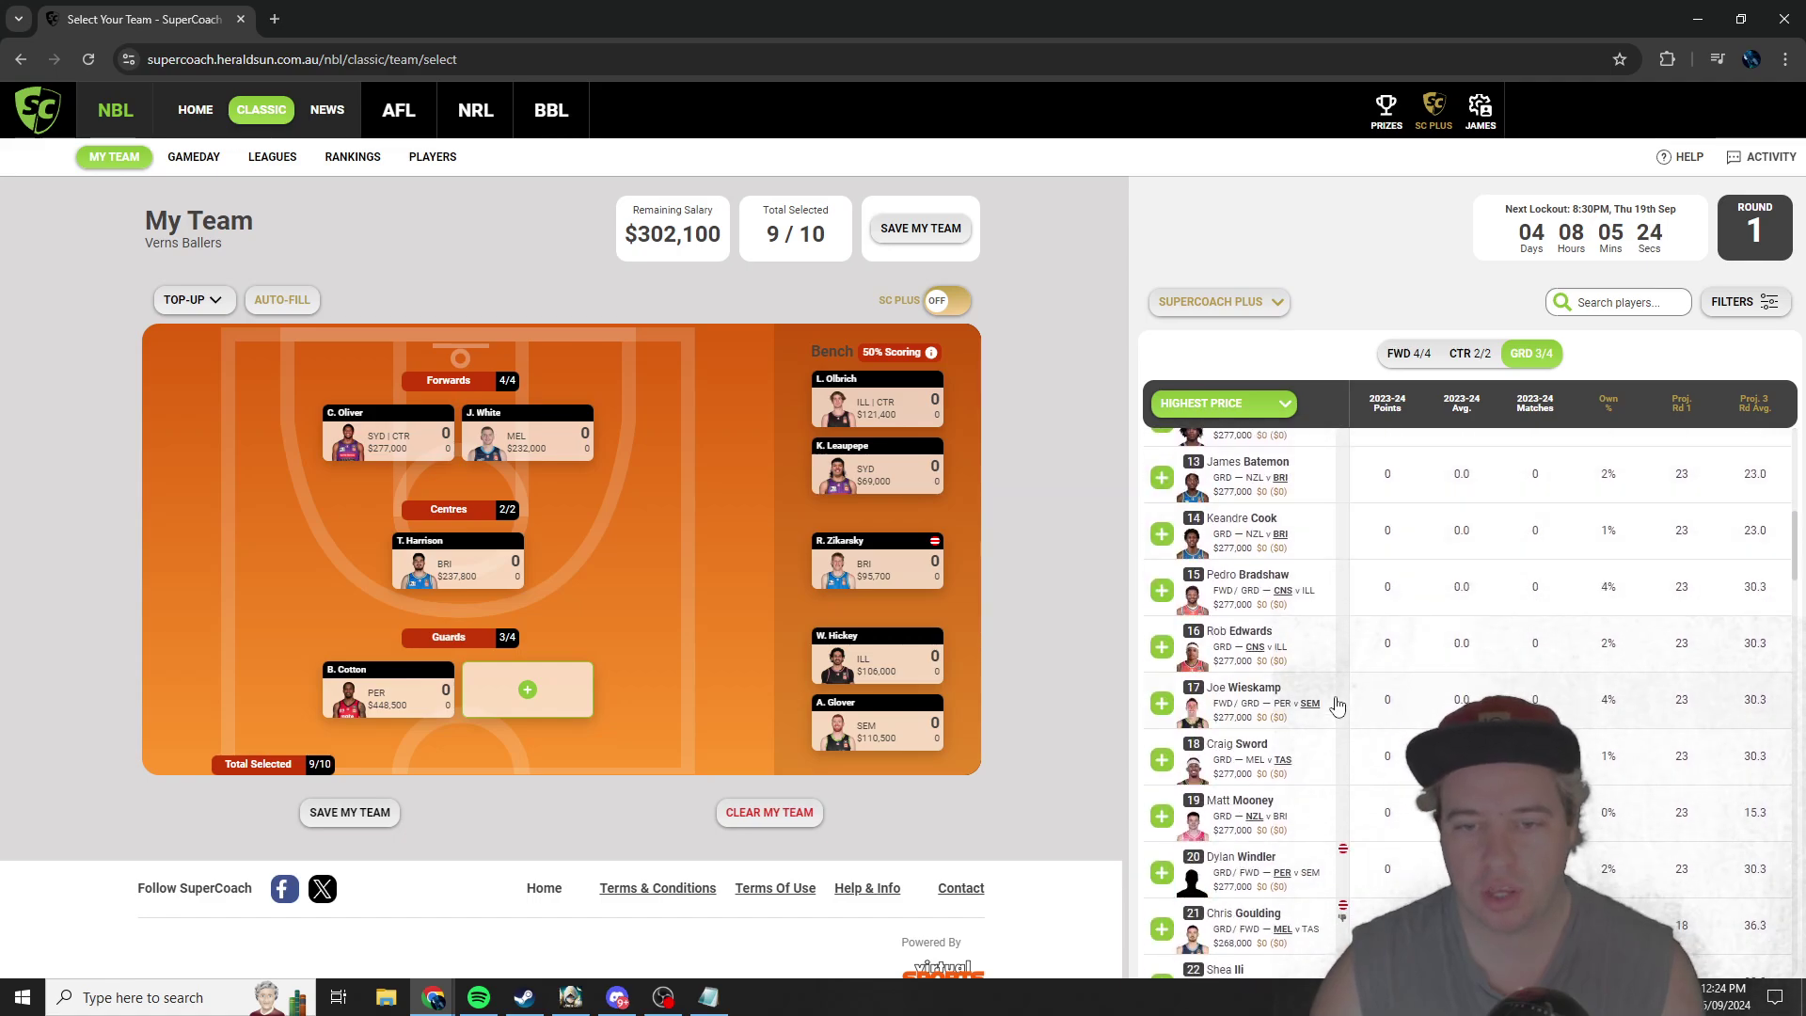
scroll(1345, 715, "down", 2)
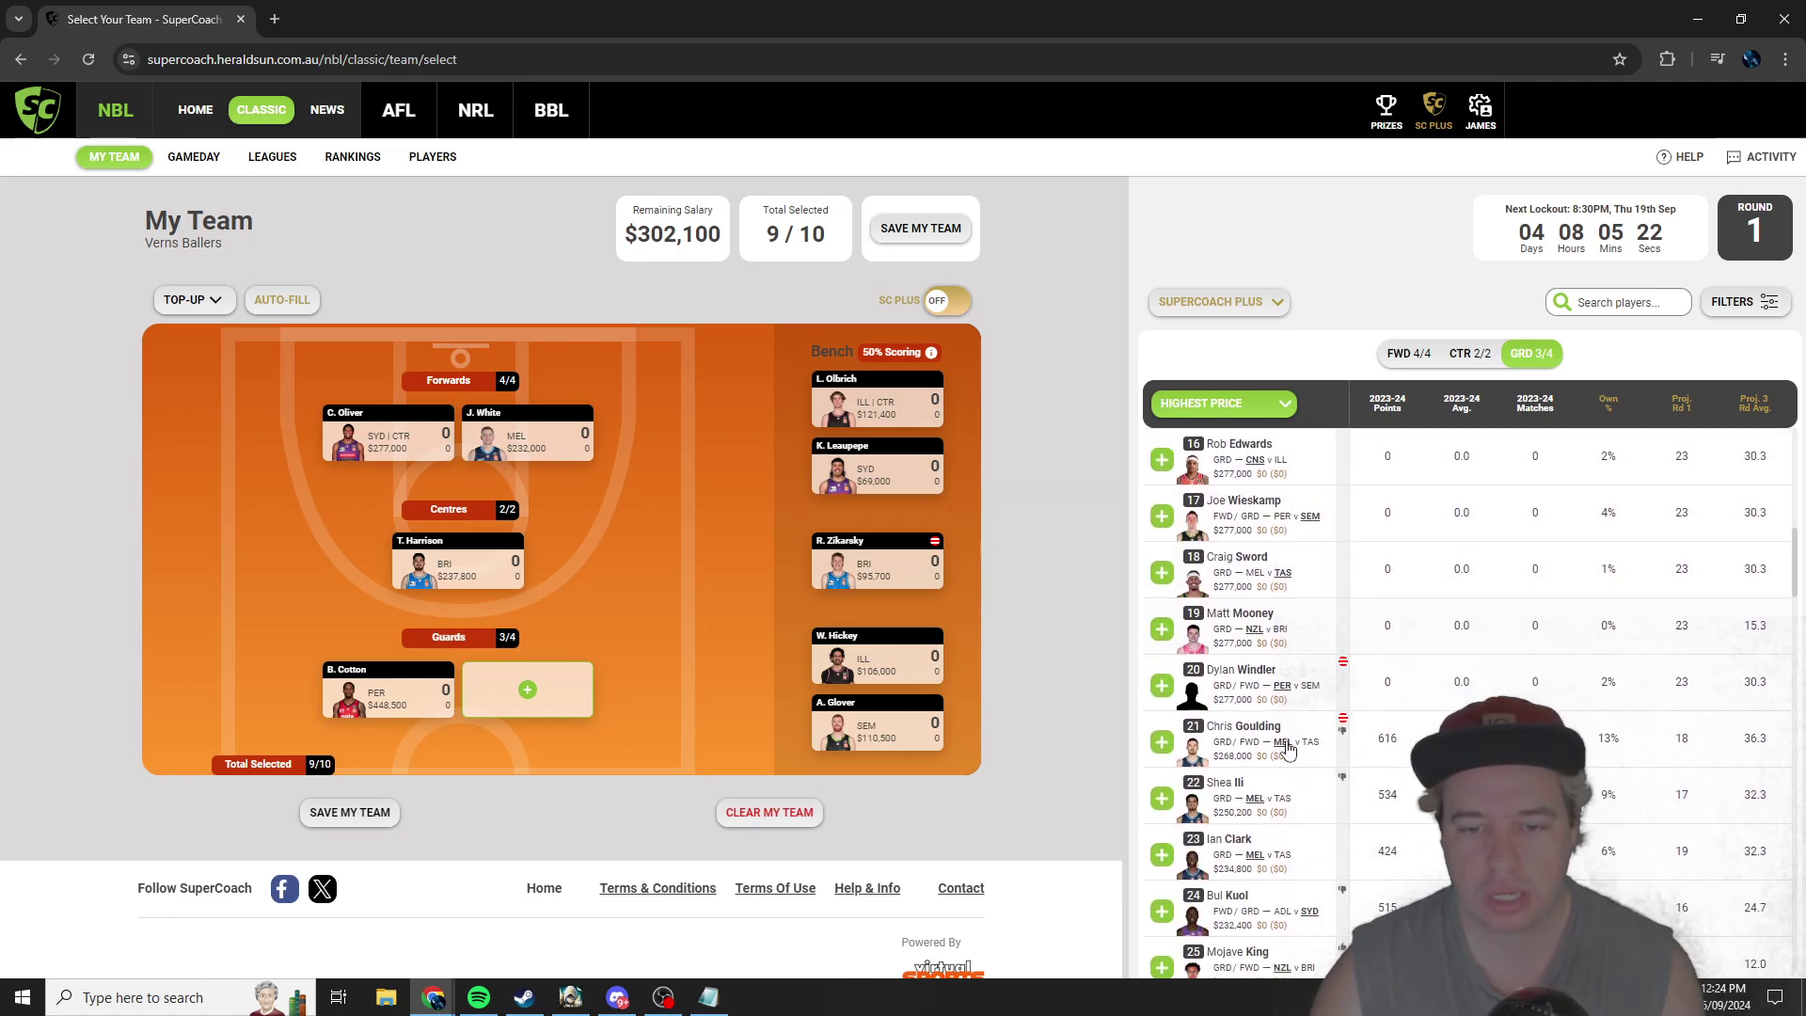
left_click(1153, 801)
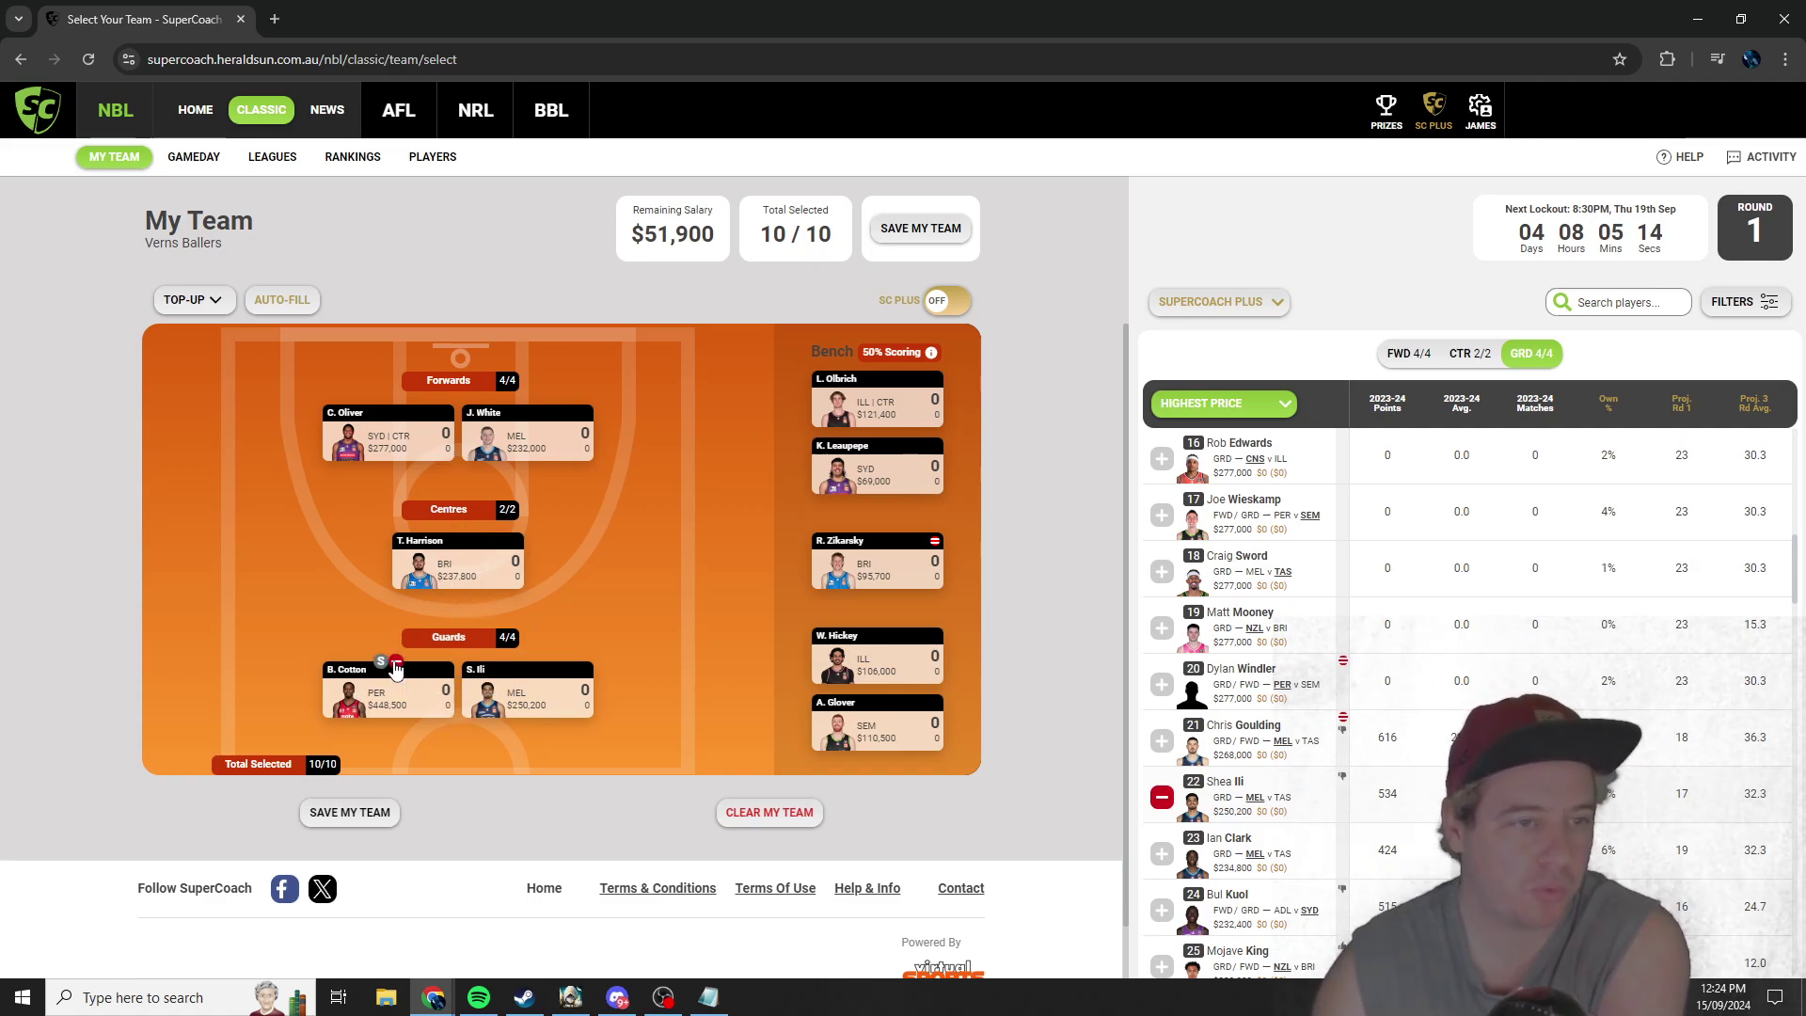
Step: Remove Bryce Cotton from the starting guards and add him back to the emptied spot
left_click(396, 665)
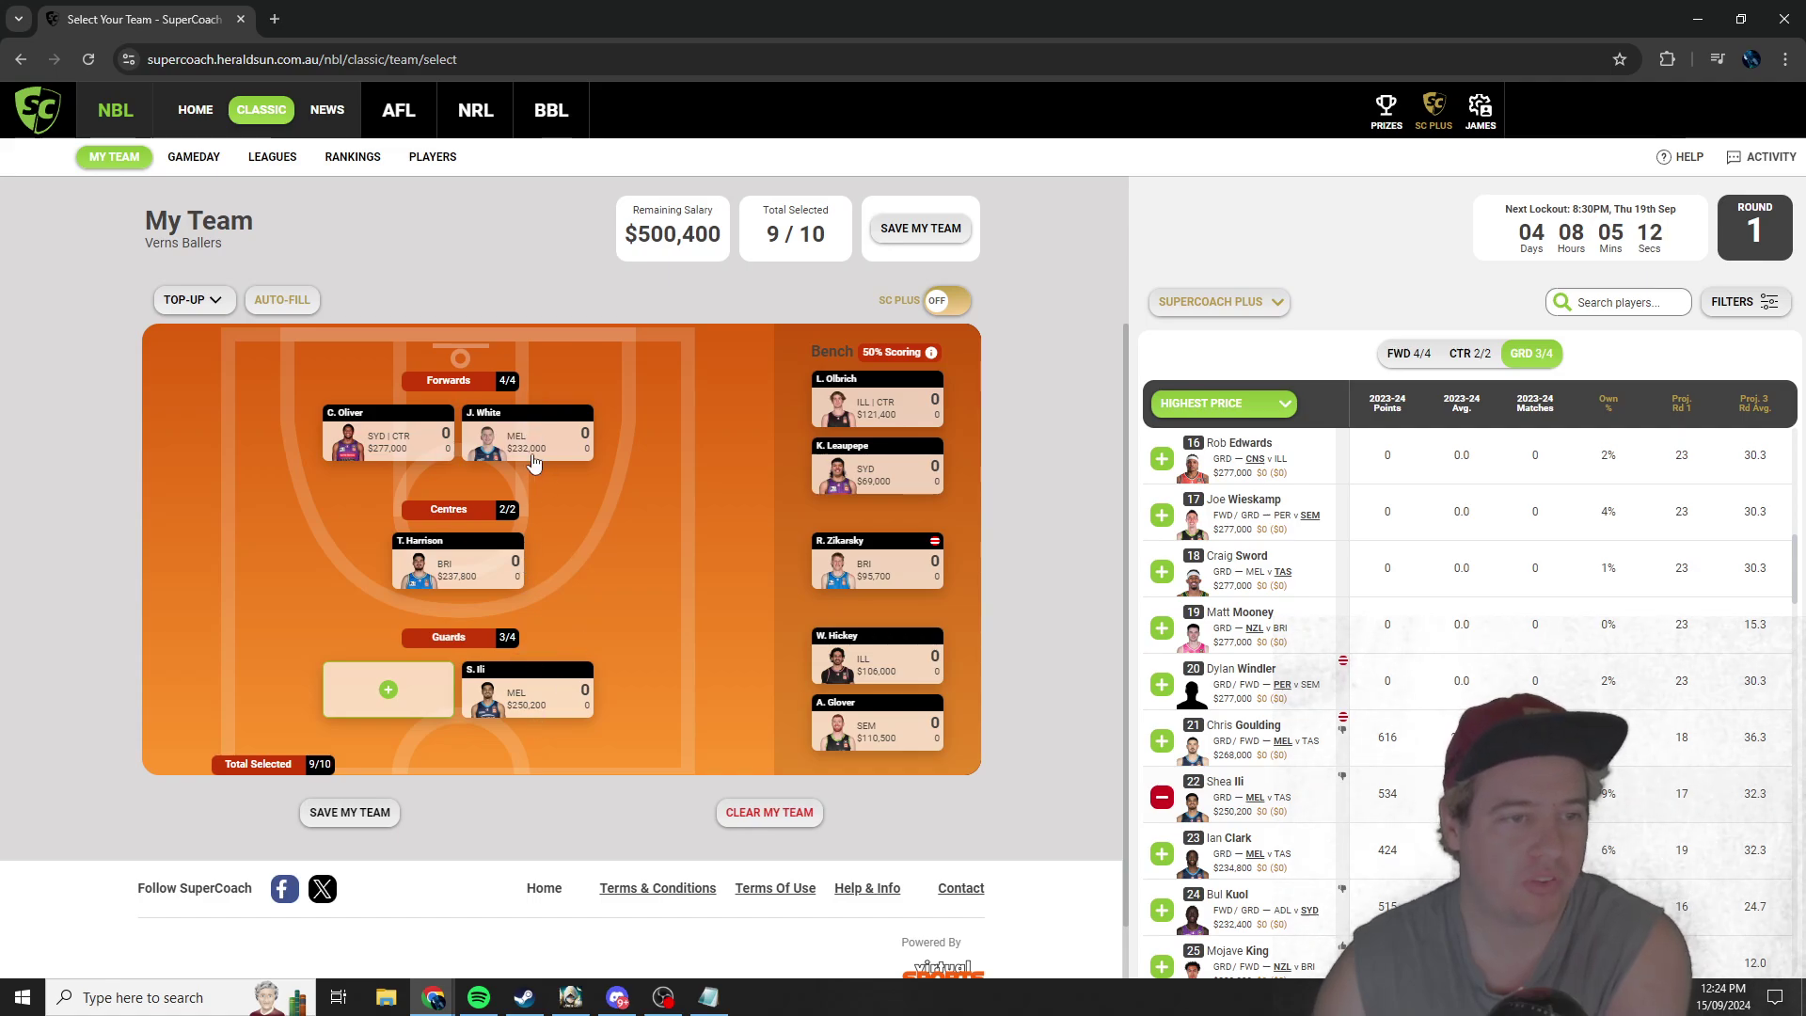
mouse_move(484, 555)
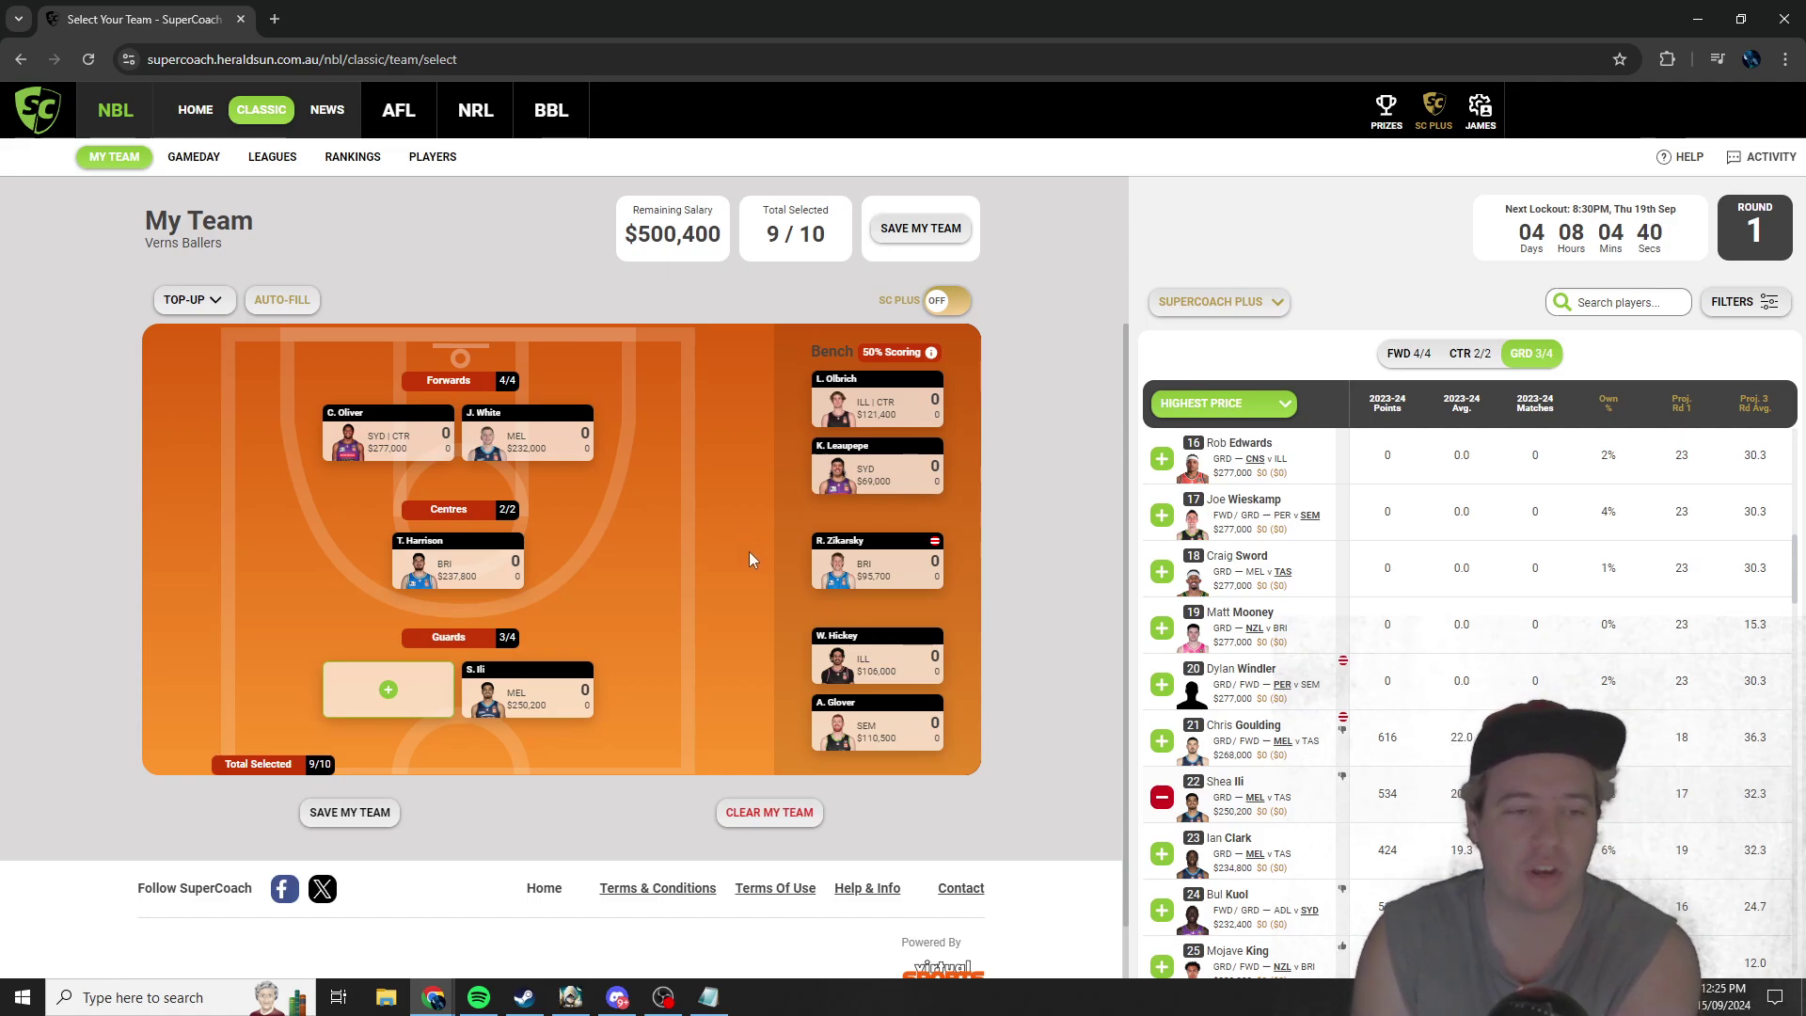
mouse_move(868, 664)
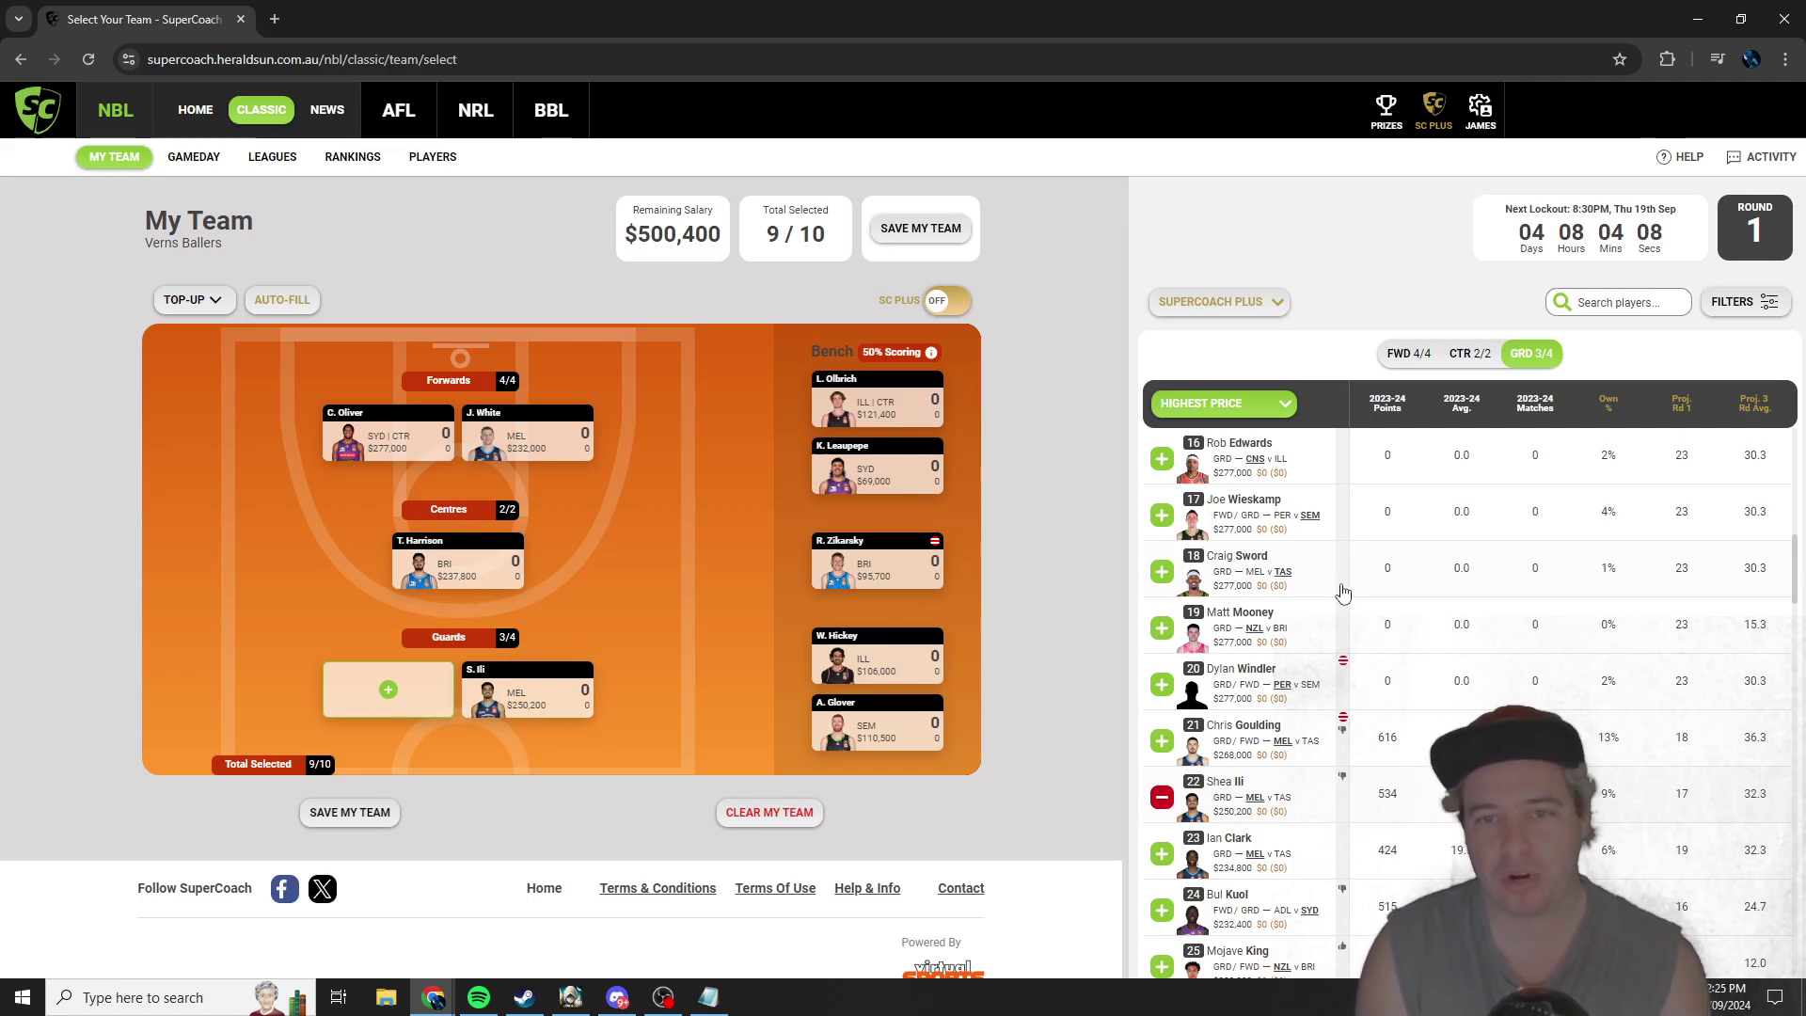
scroll(1317, 602, "up", 4)
scroll(1306, 606, "up", 4)
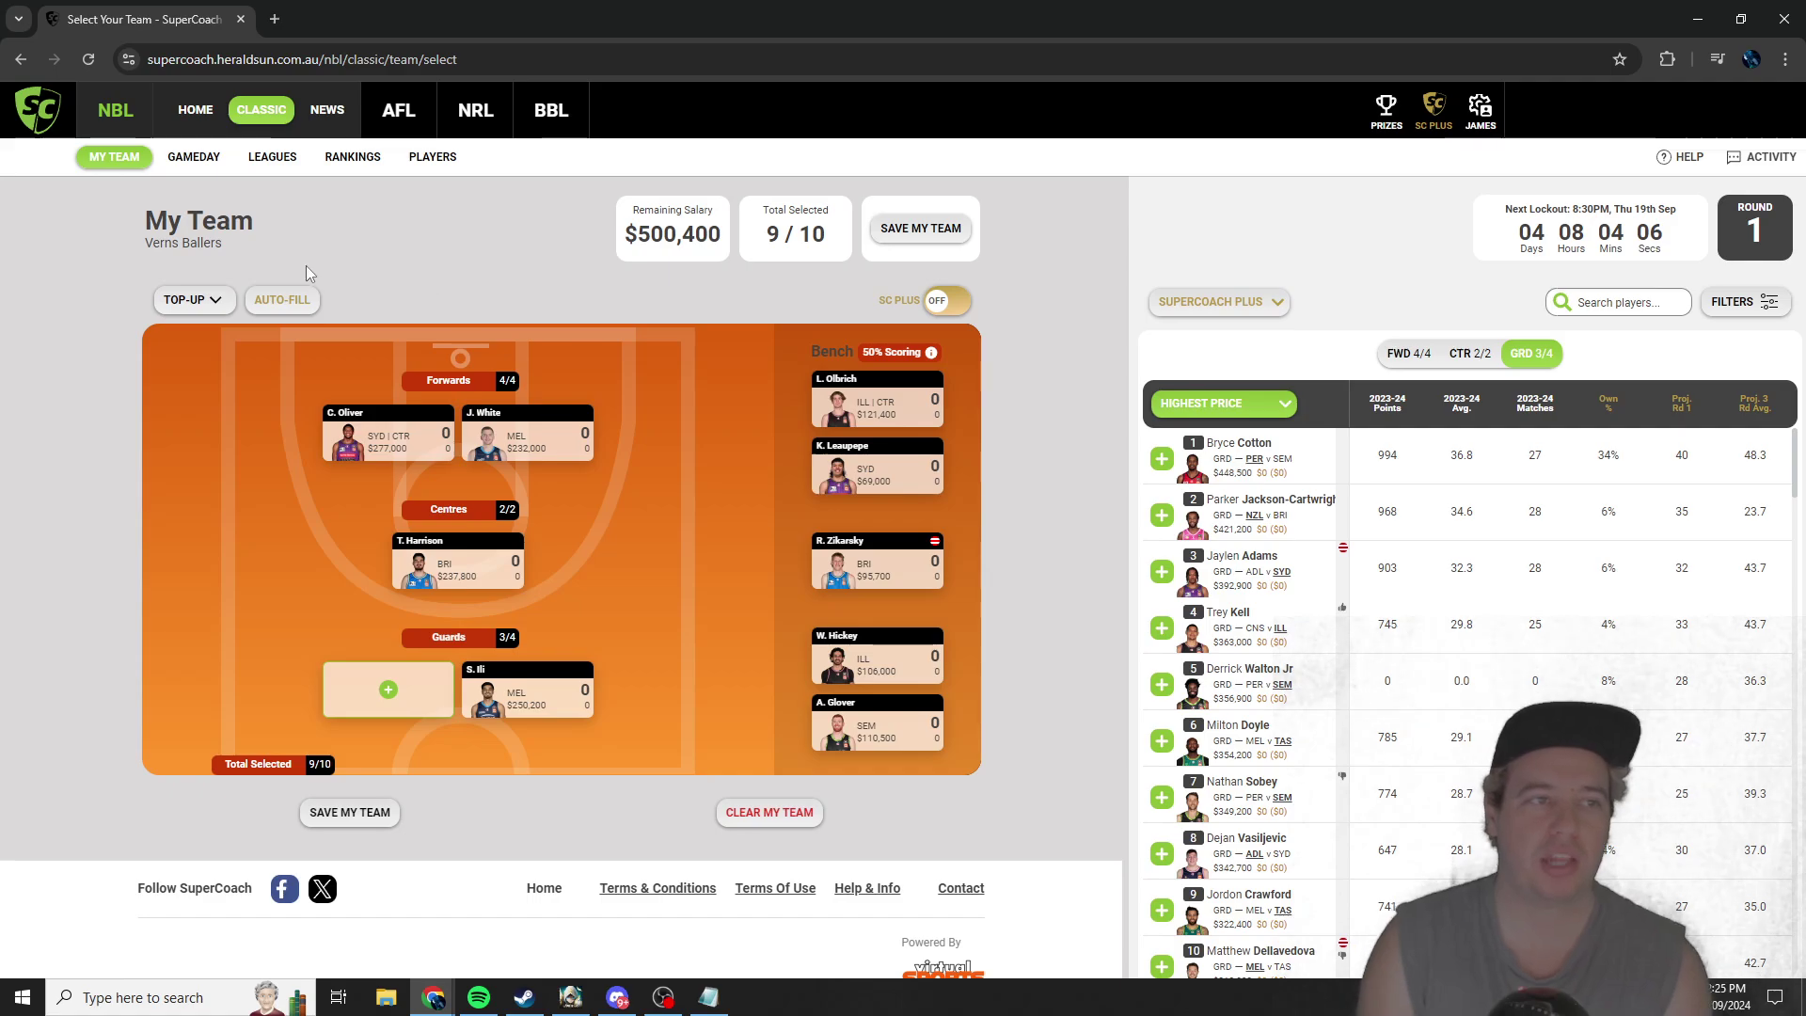
left_click(1162, 458)
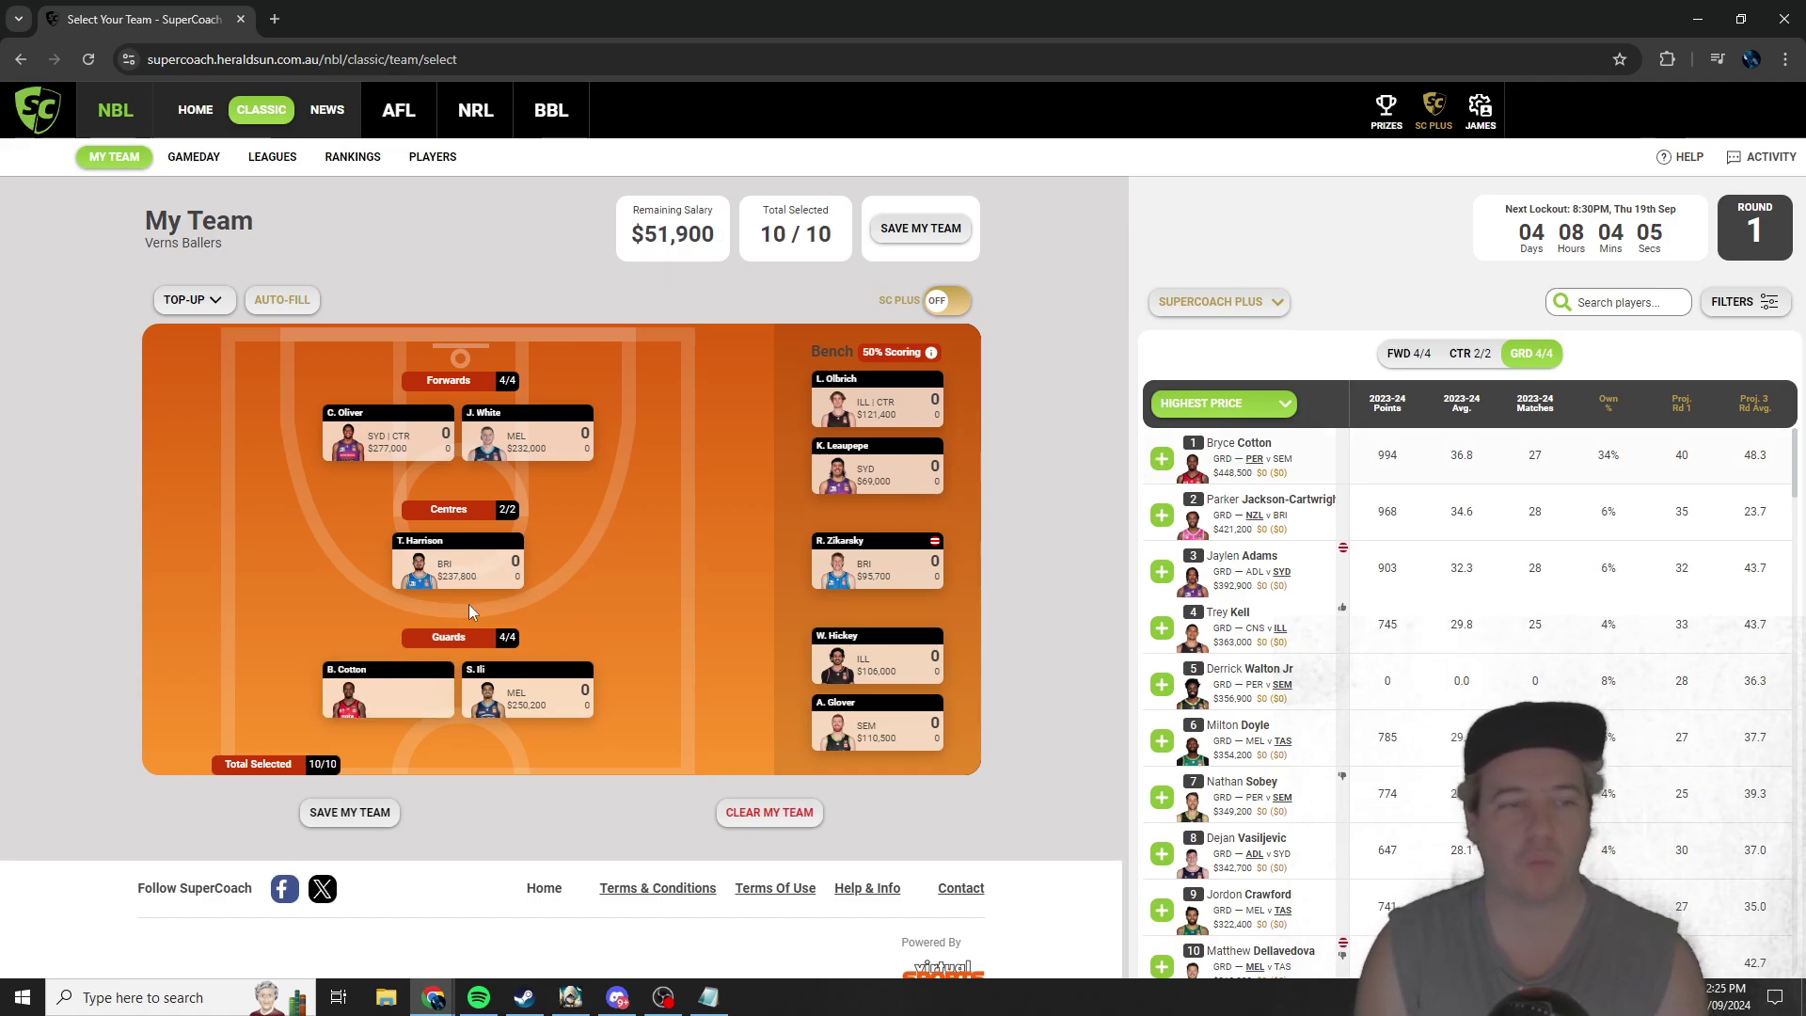
Step: Save the completed team with Oliver, White, Harrison, Cotton and Ili as starters
left_click(349, 812)
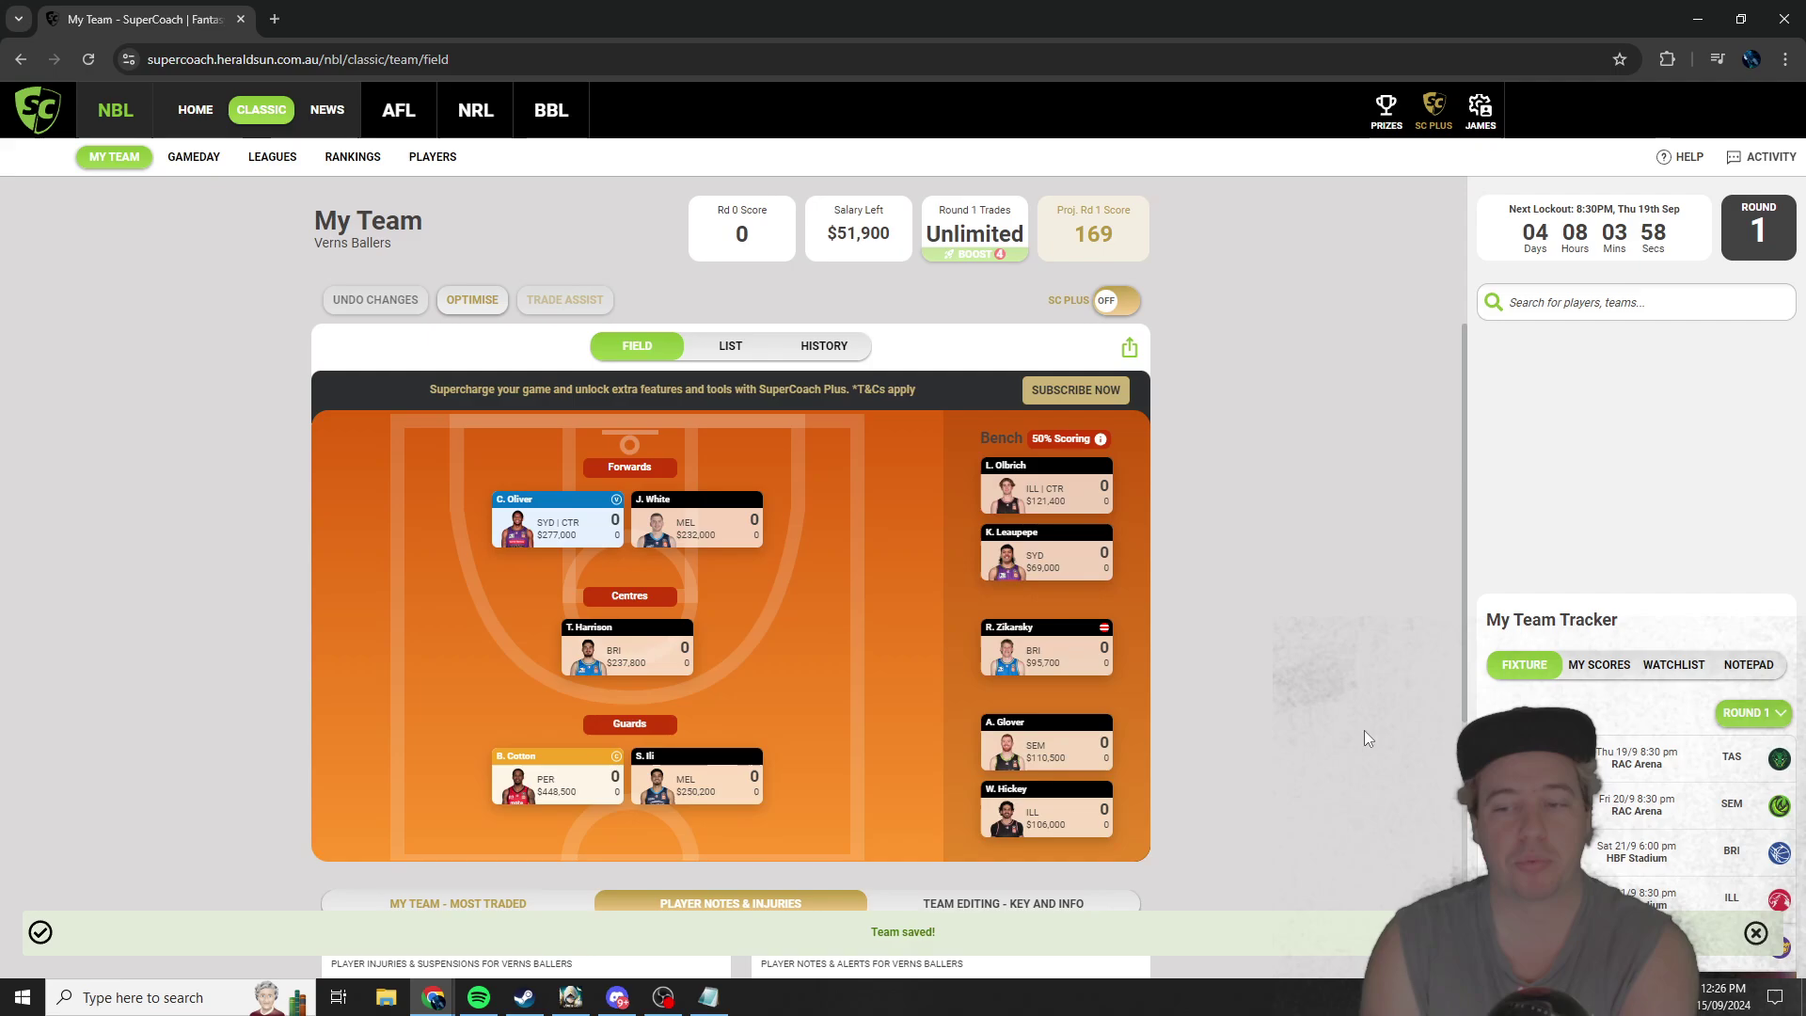
scroll(1520, 704, "down", 2)
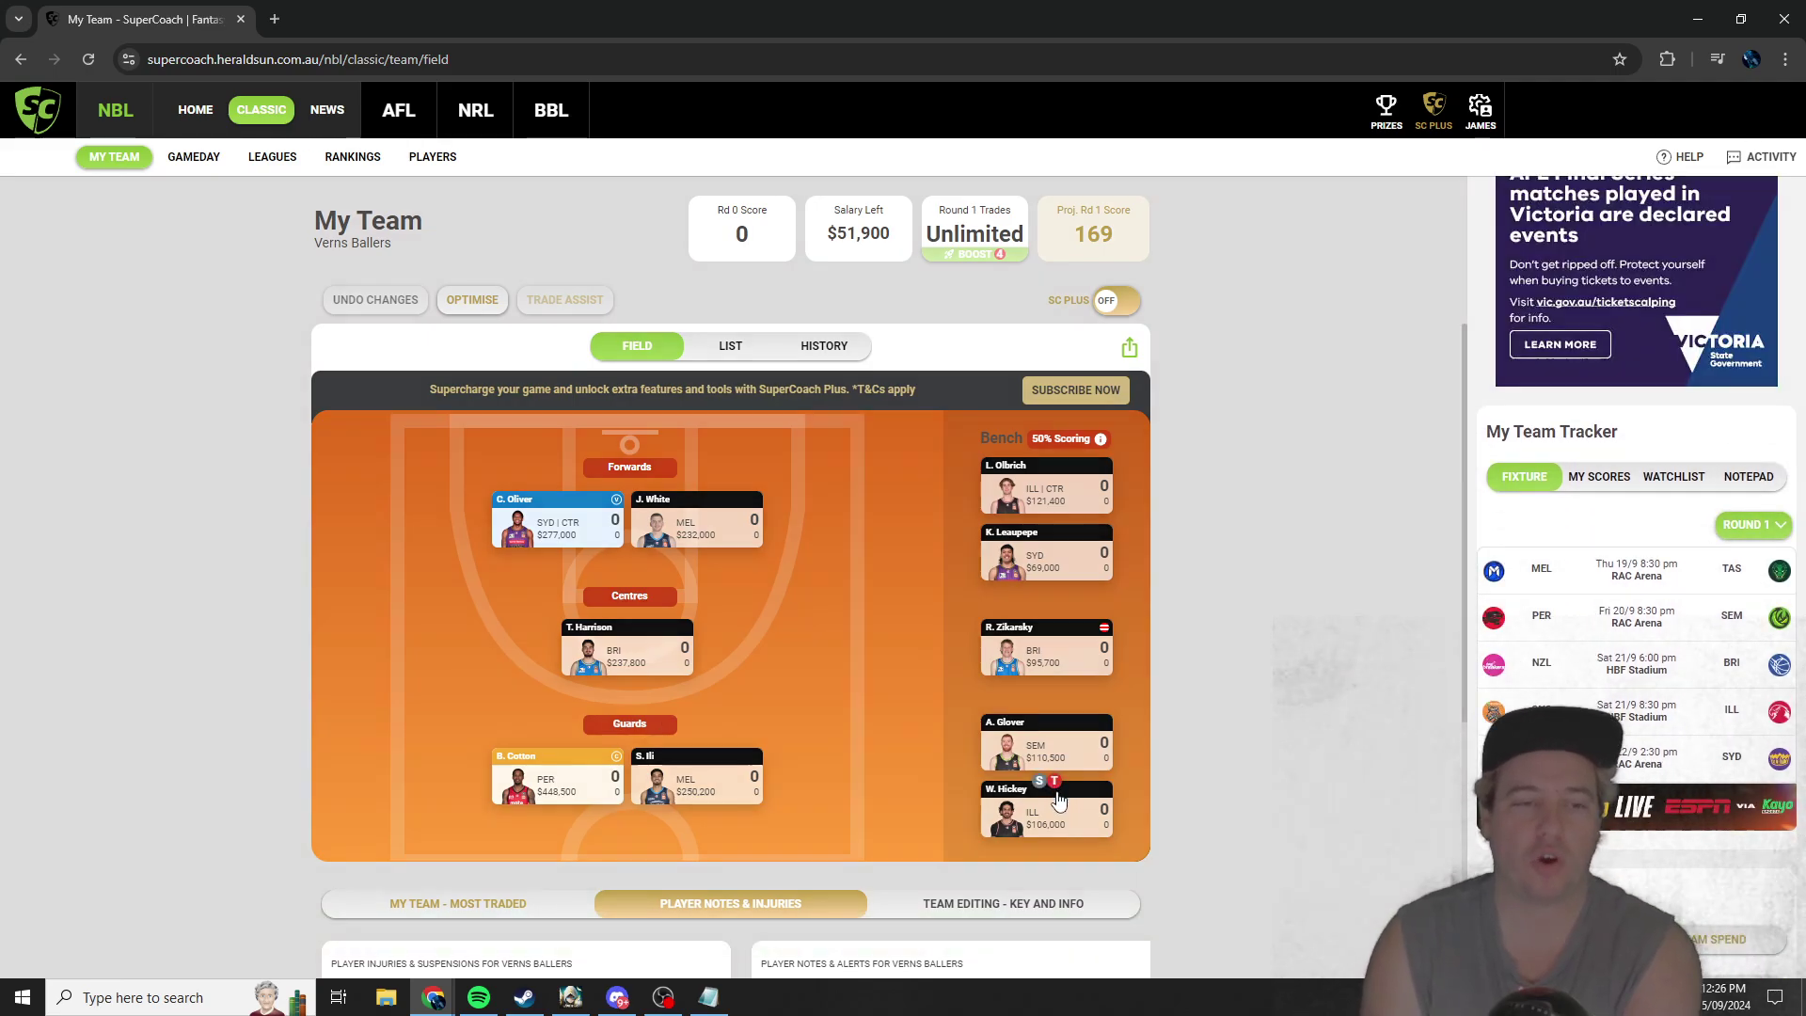
Step: Replace bench guard William Hickey with Casey Prather
left_click(1015, 687)
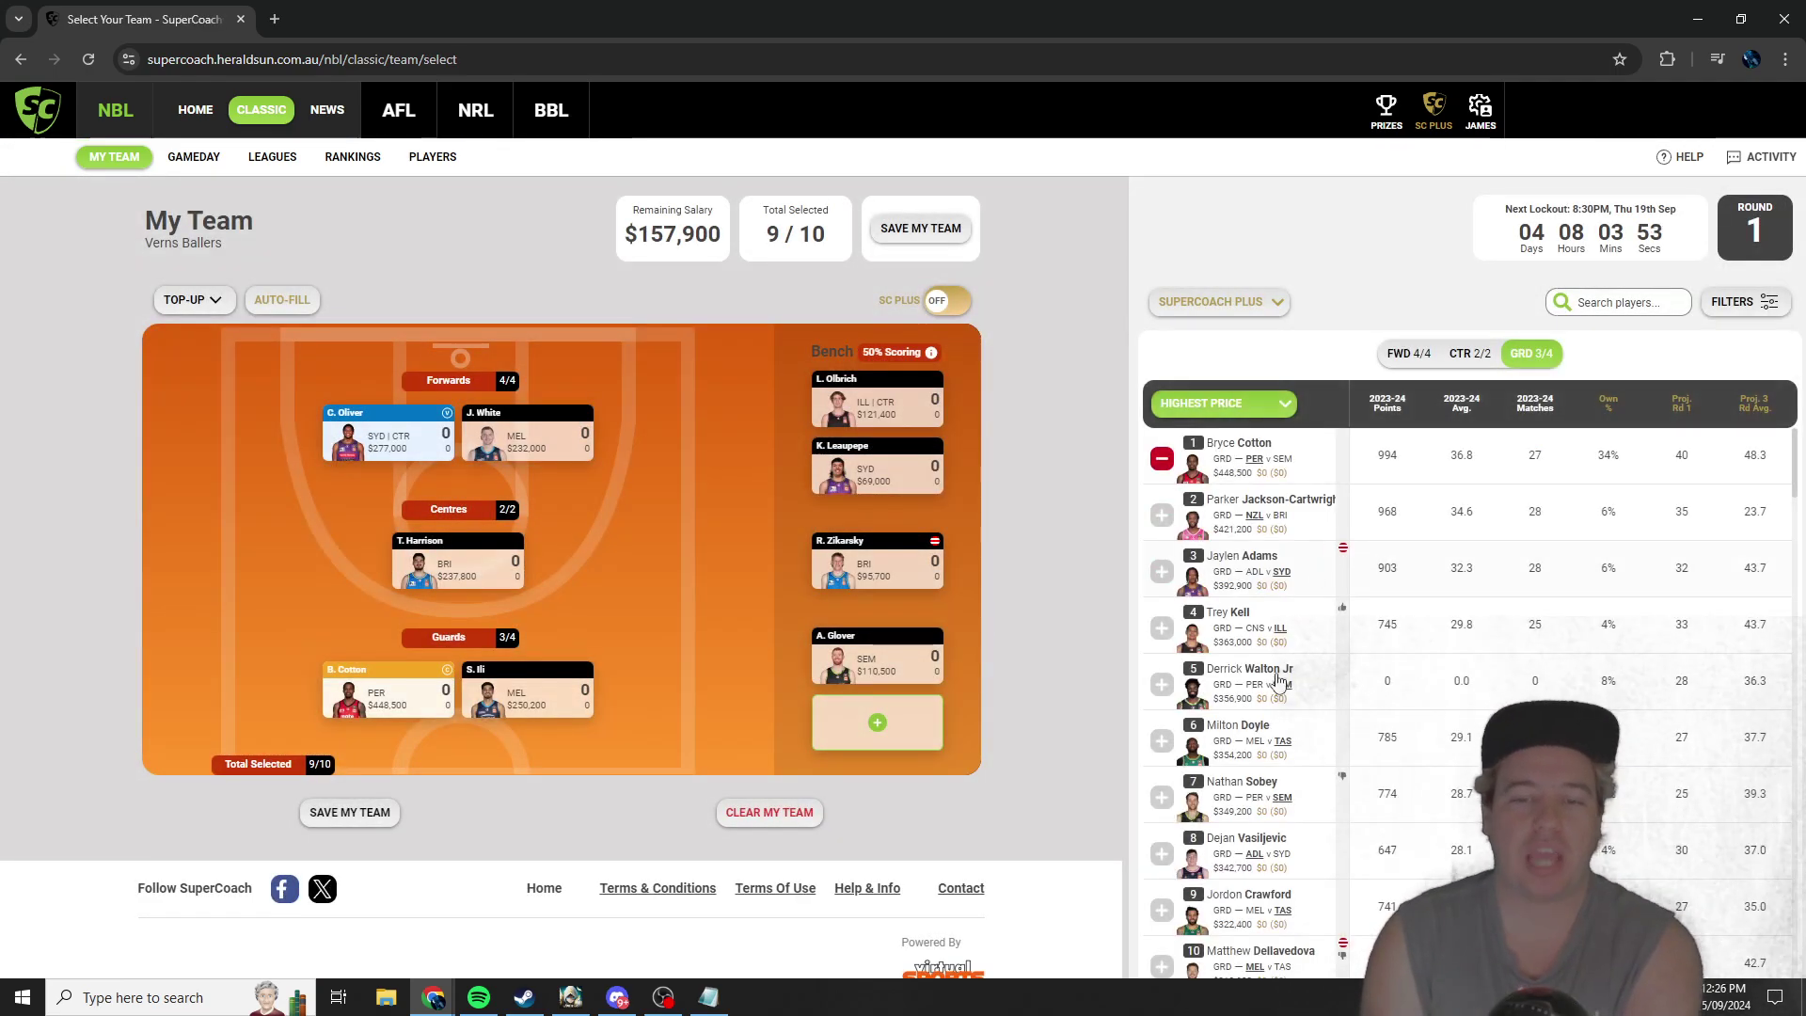
scroll(1324, 693, "down", 20)
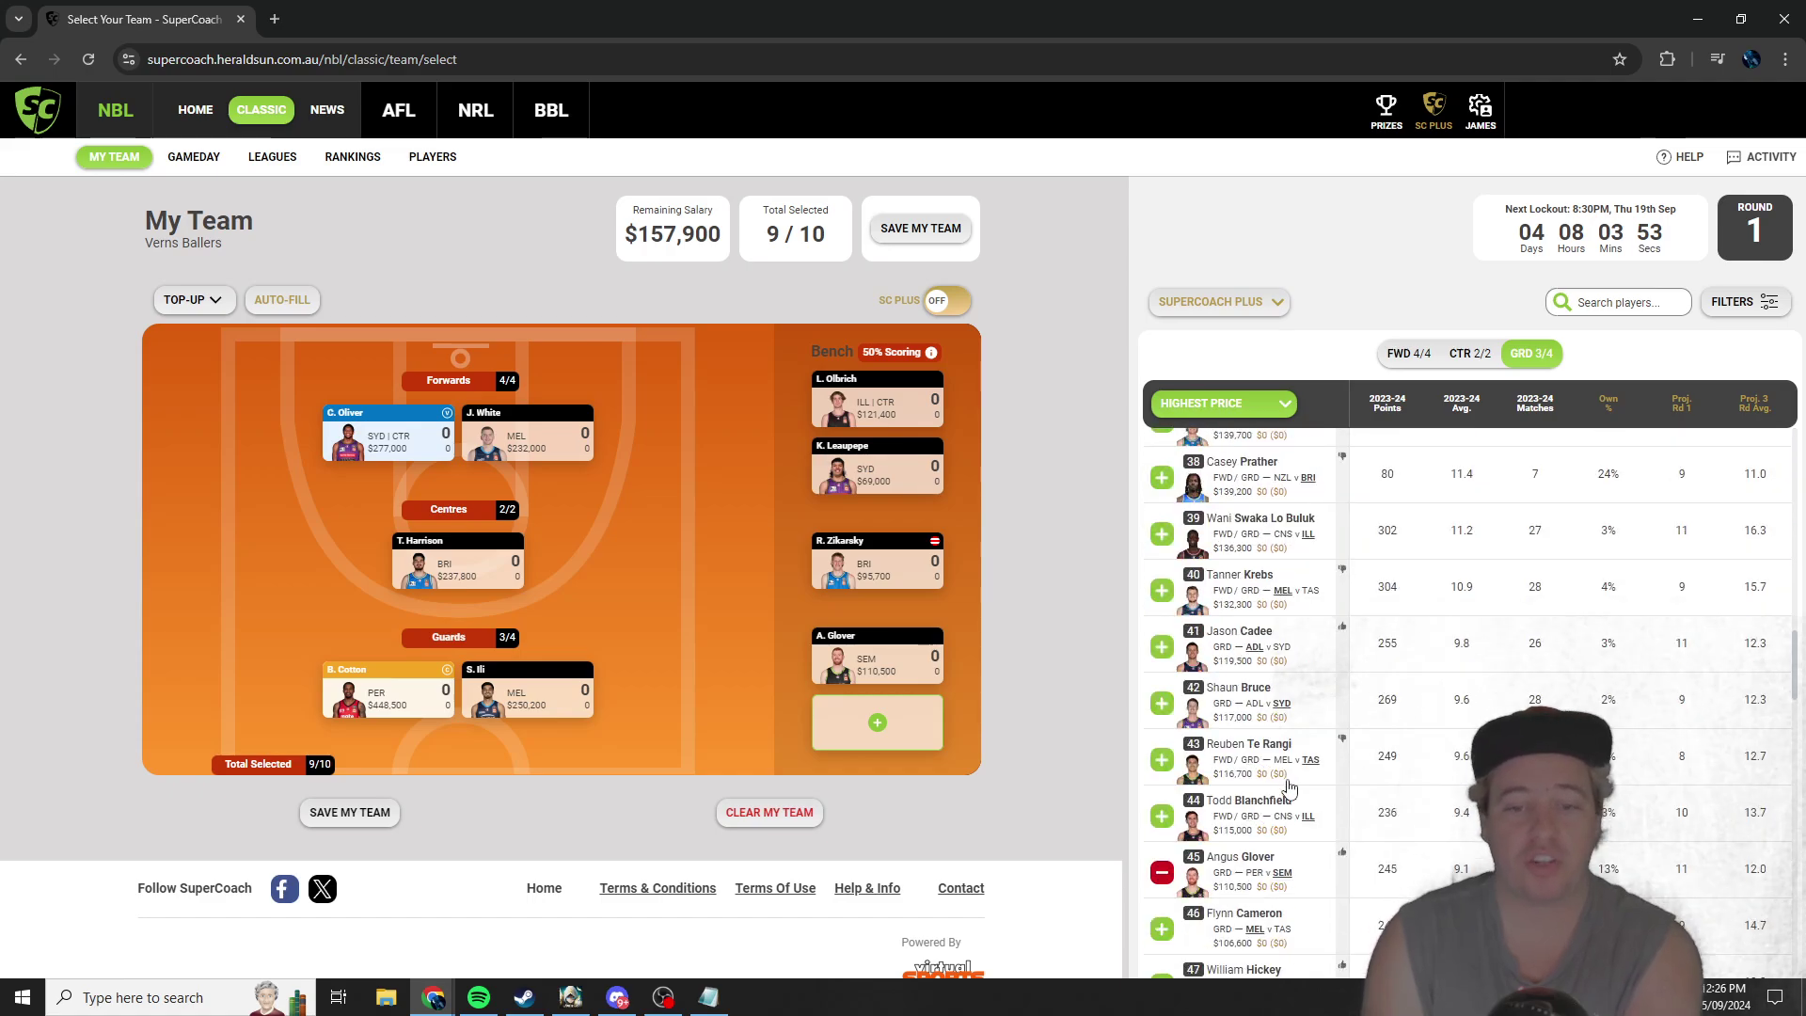
scroll(1324, 769, "up", 5)
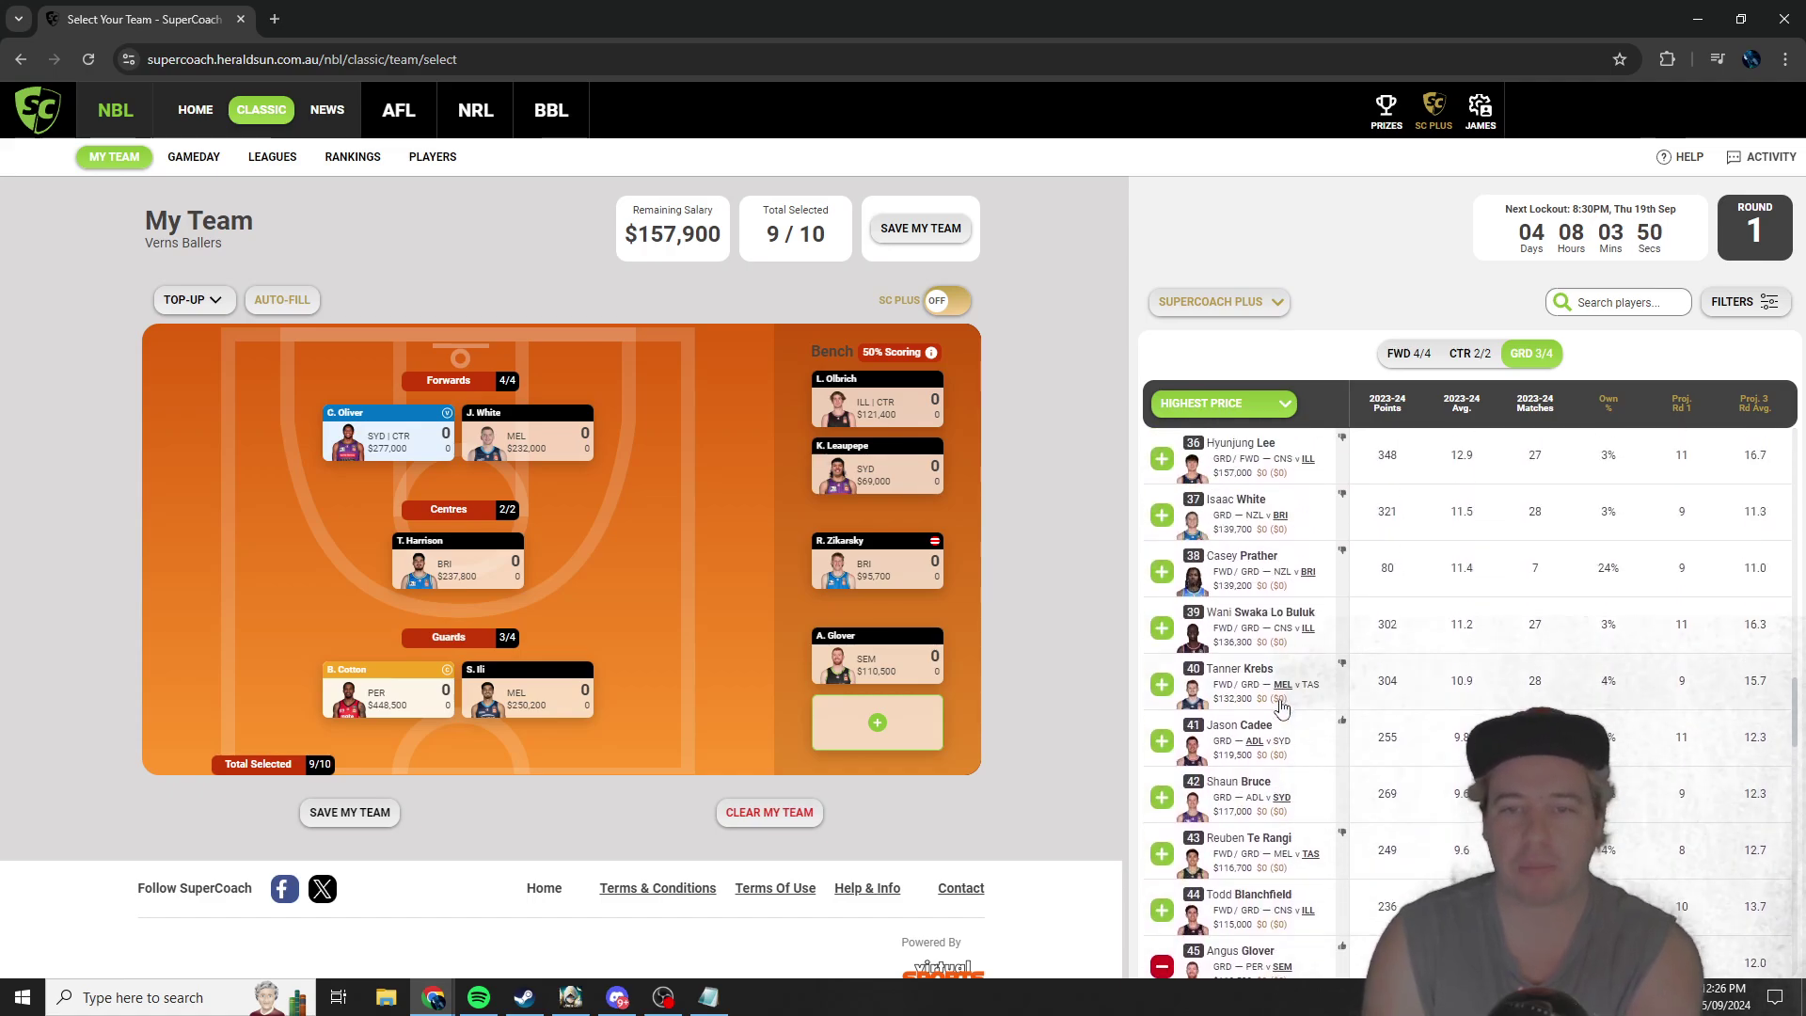
left_click(1163, 572)
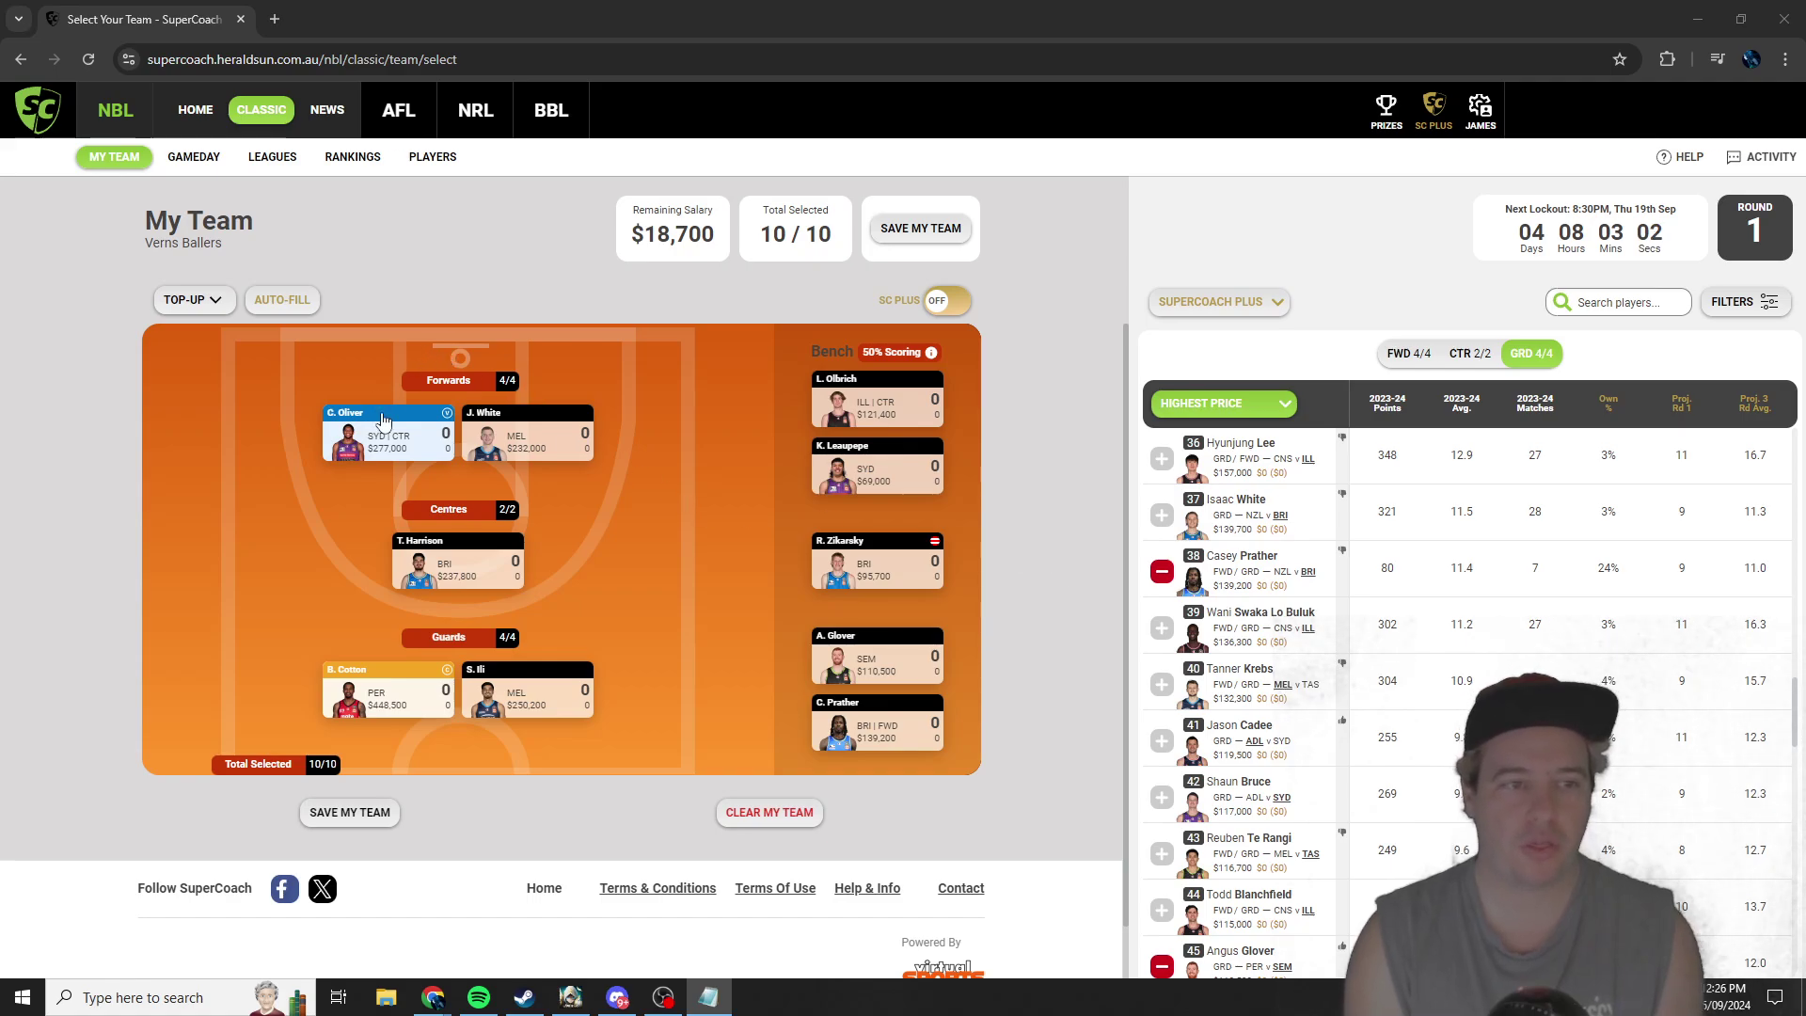
Step: Save the revised team with Casey Prather on the bench
mouse_move(491, 444)
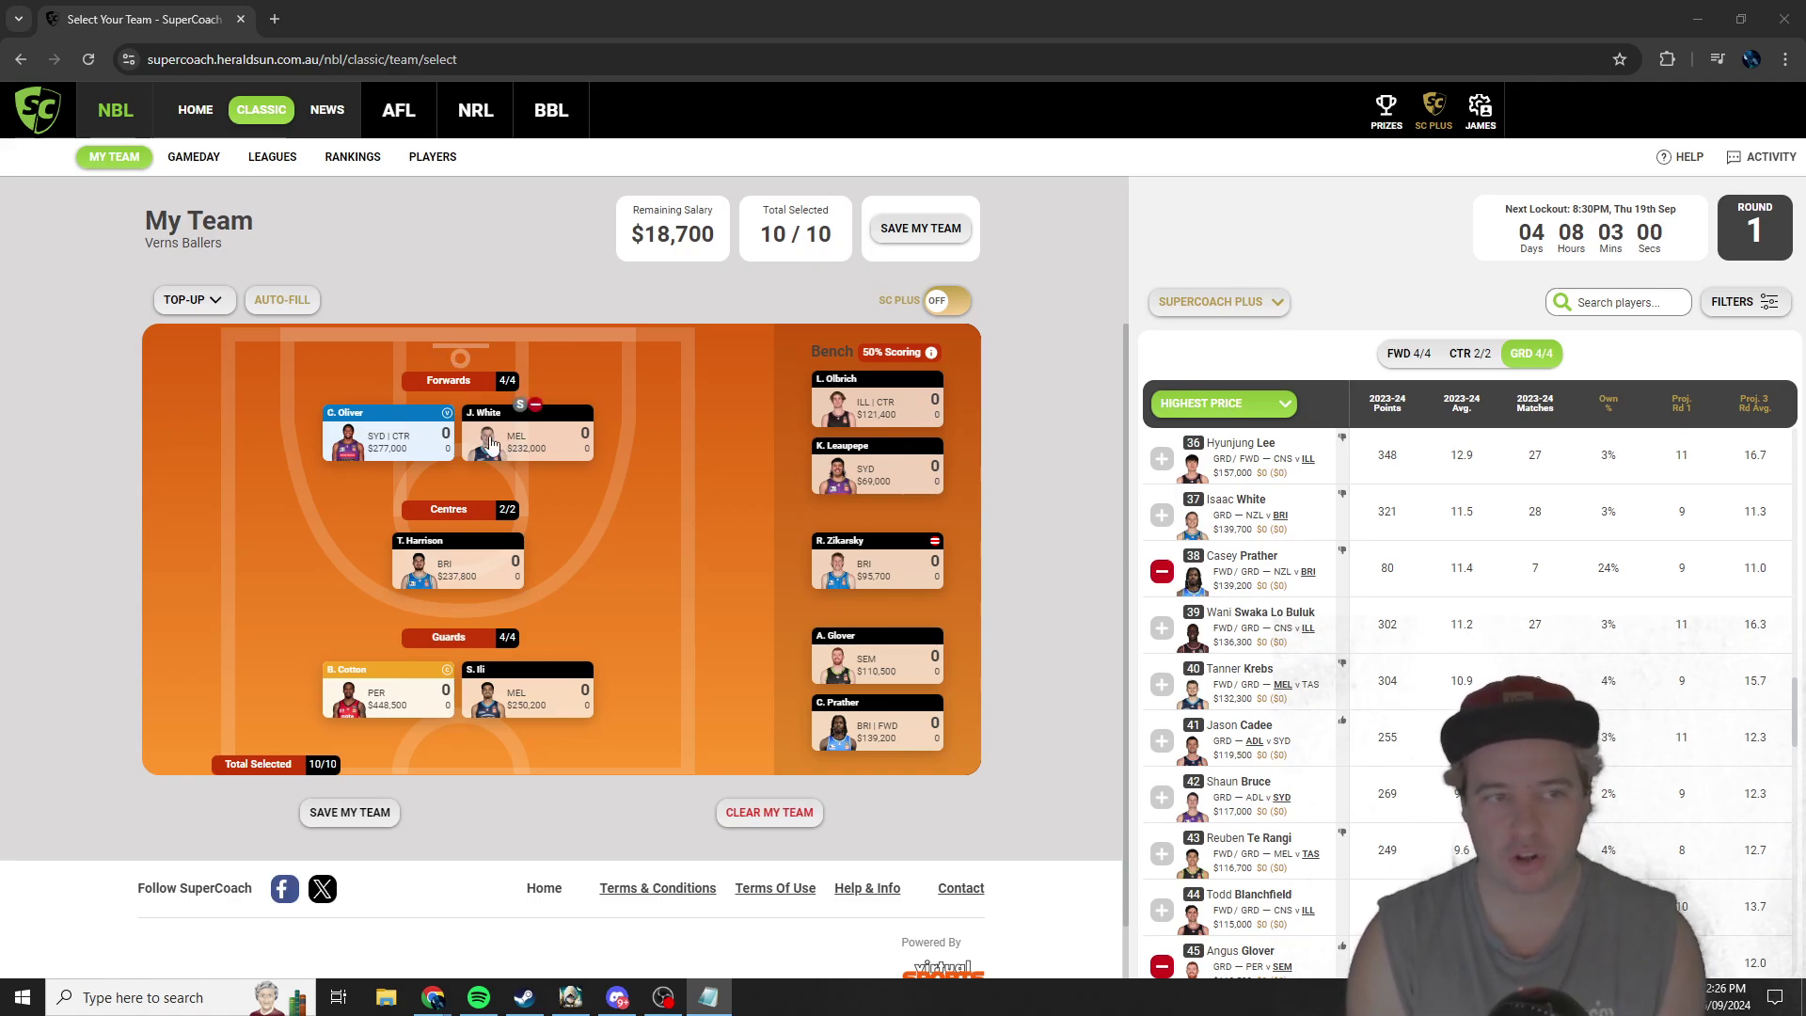
mouse_move(553, 701)
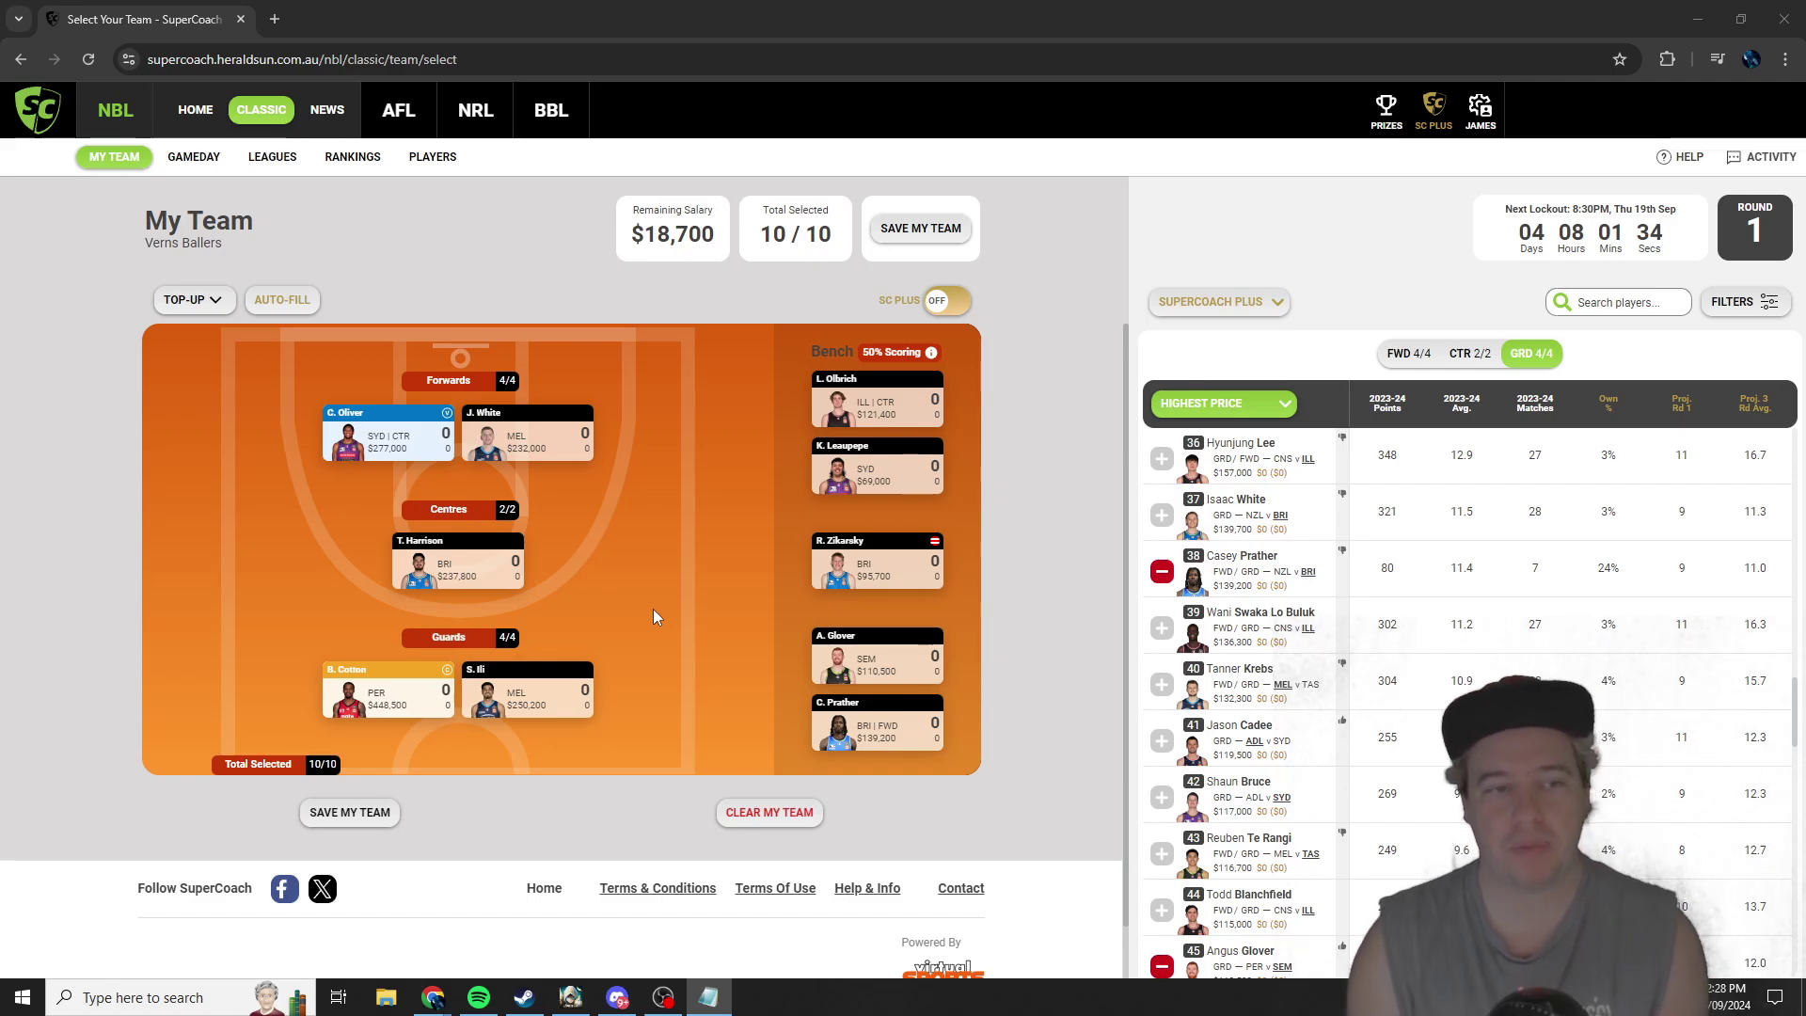
mouse_move(482, 579)
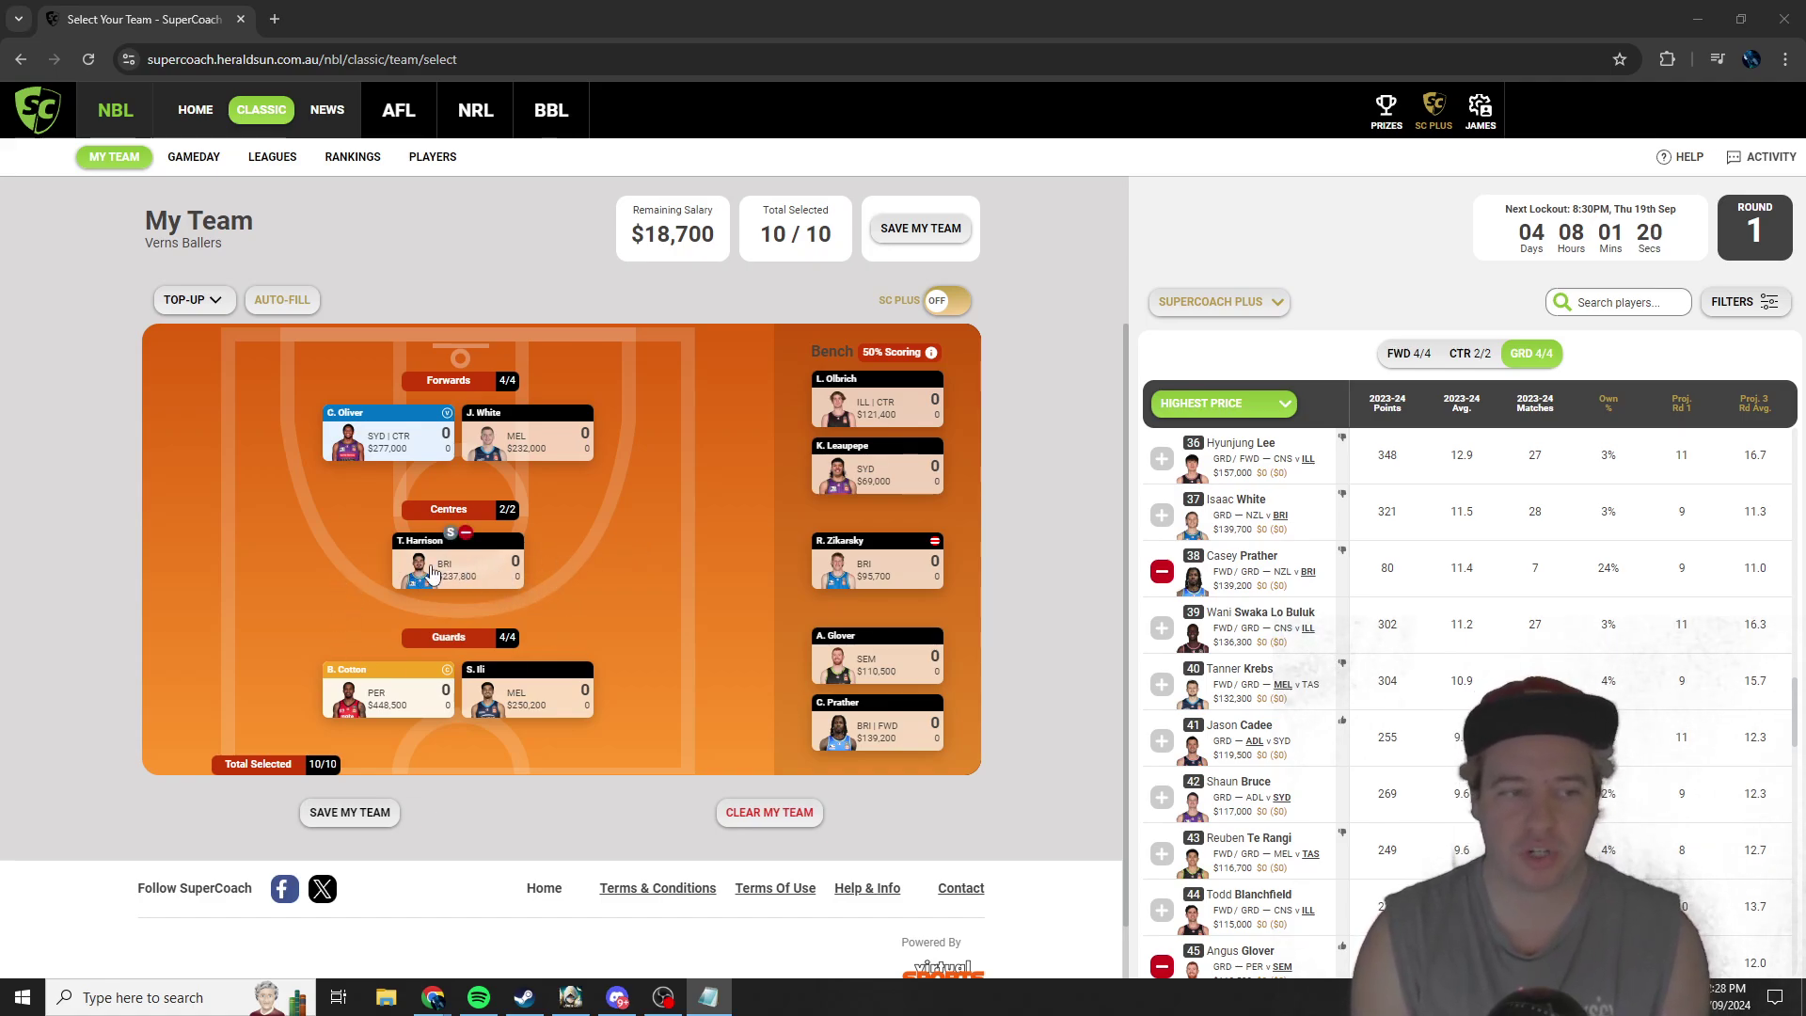
mouse_move(386, 724)
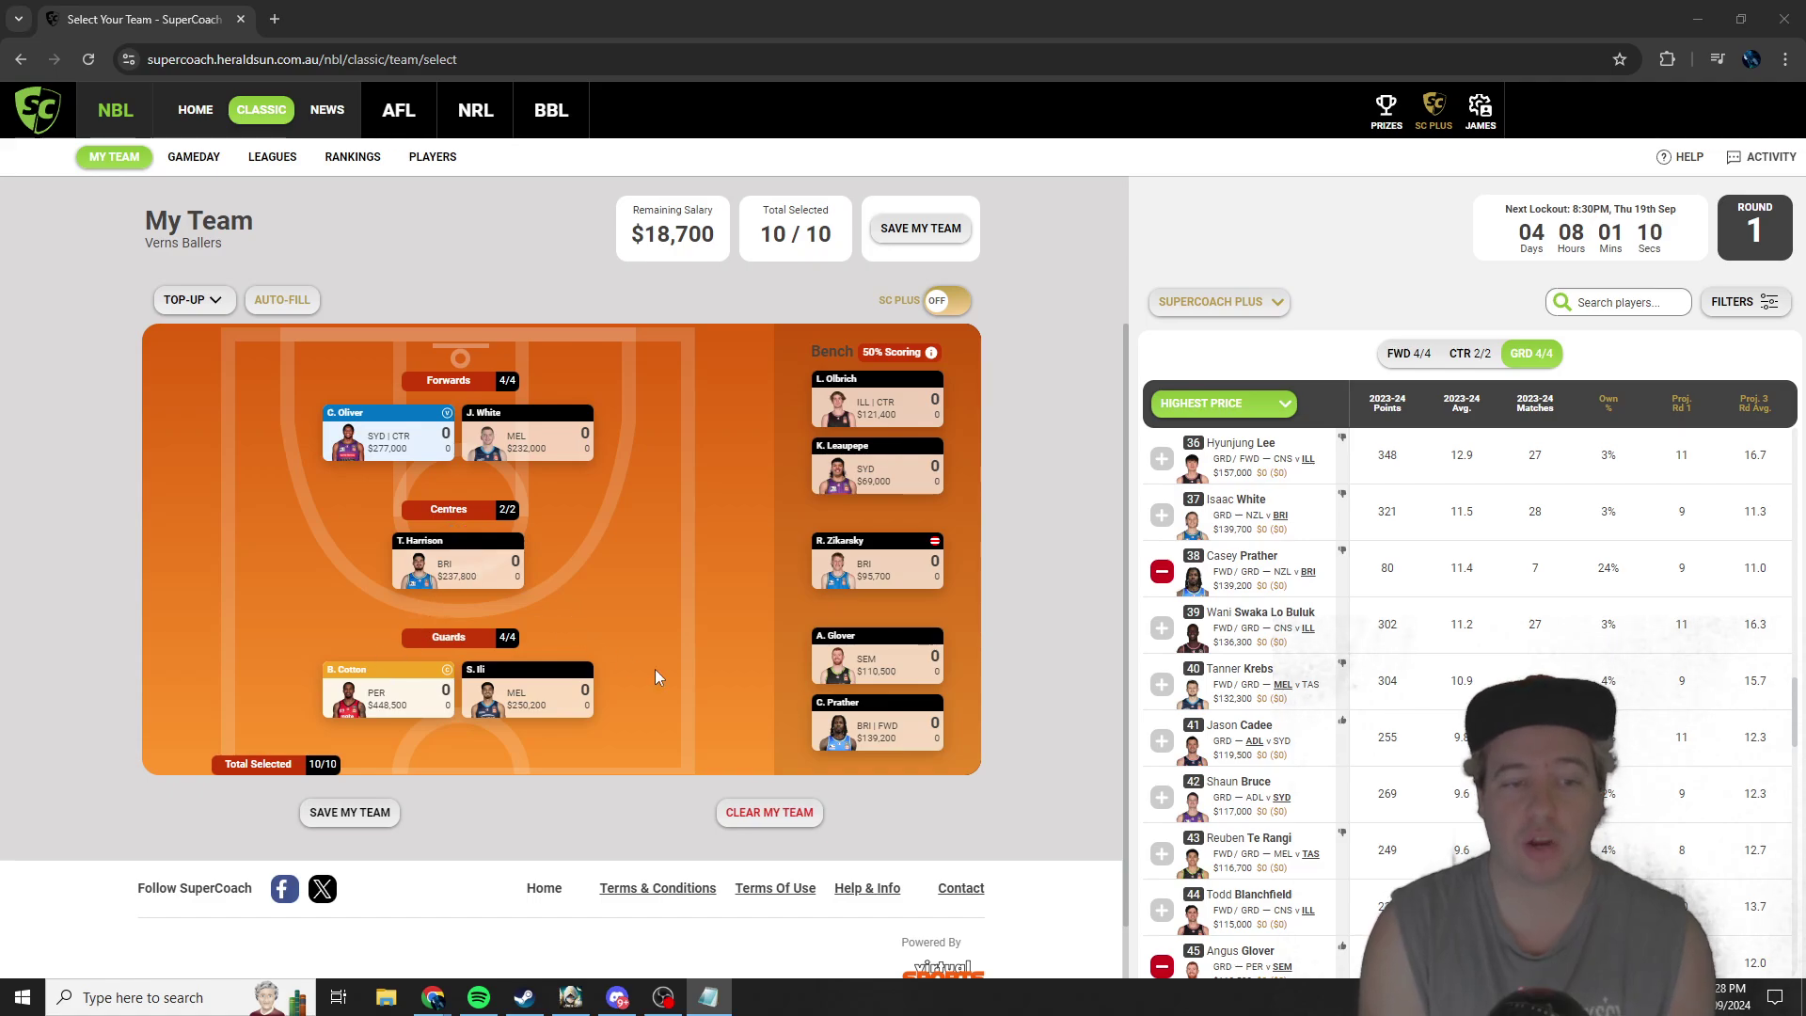
left_click(374, 820)
left_click(373, 819)
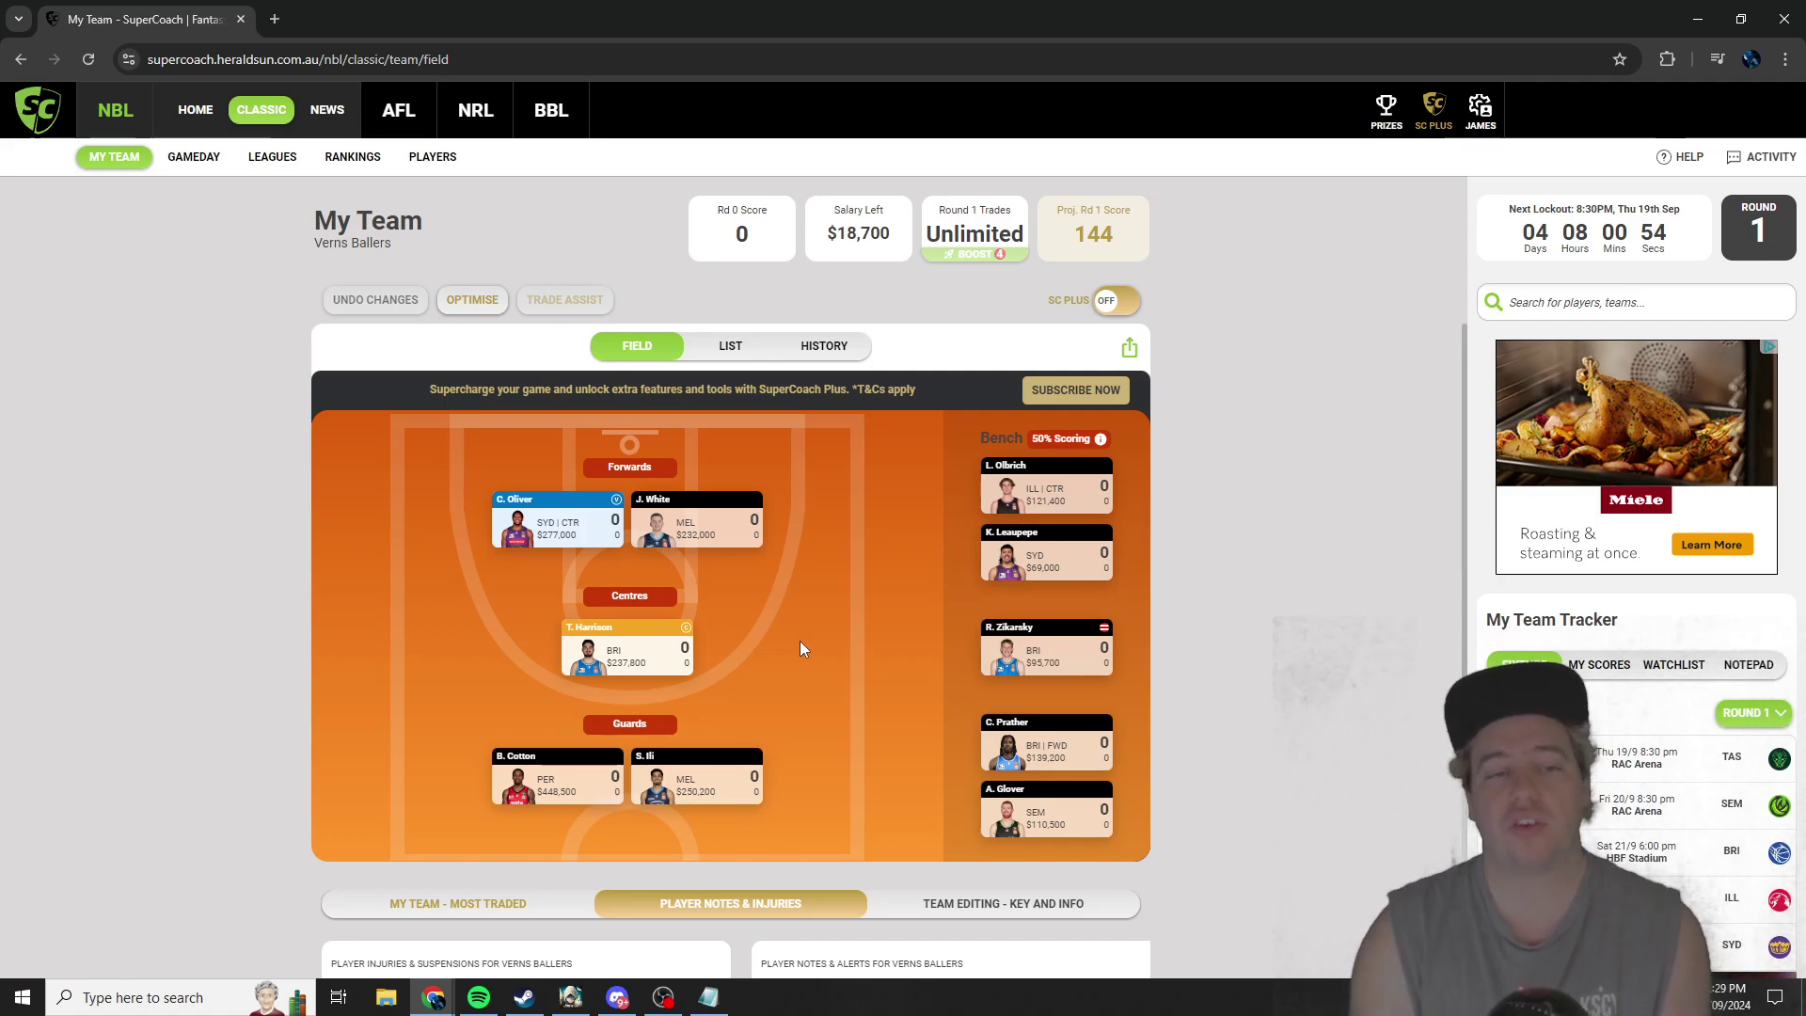
mouse_move(505, 756)
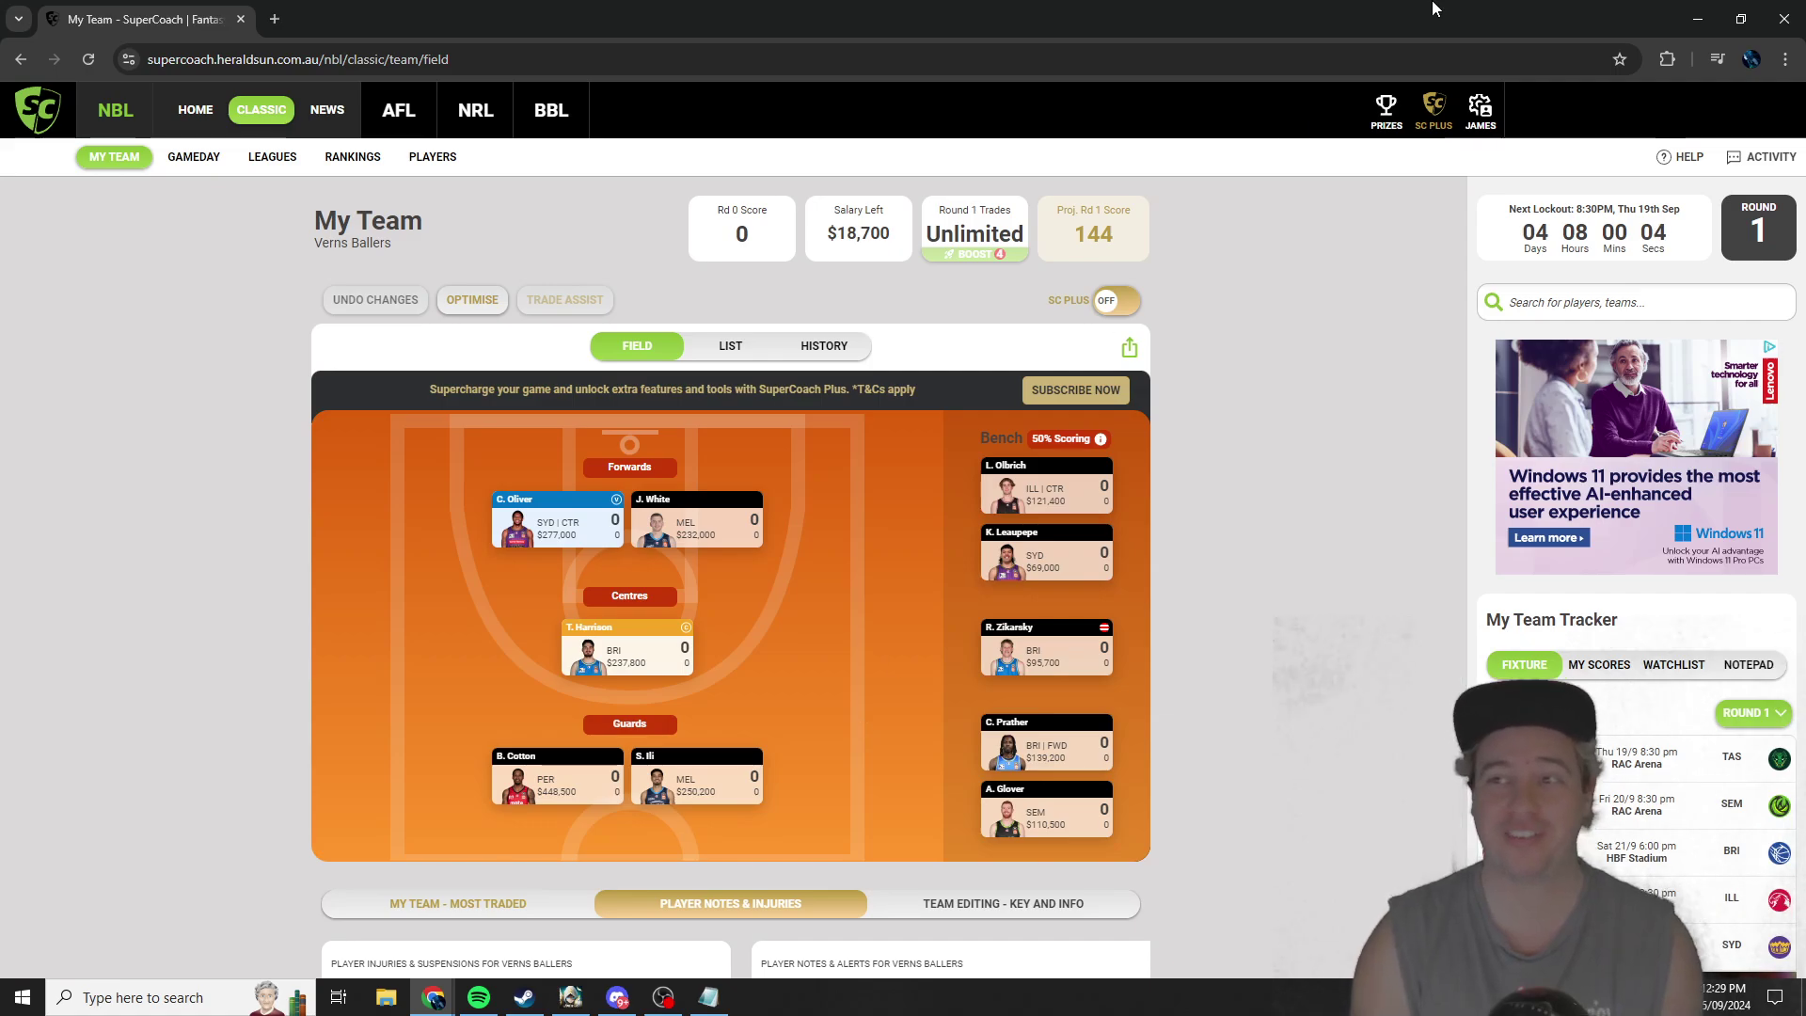
key("alt+Tab")
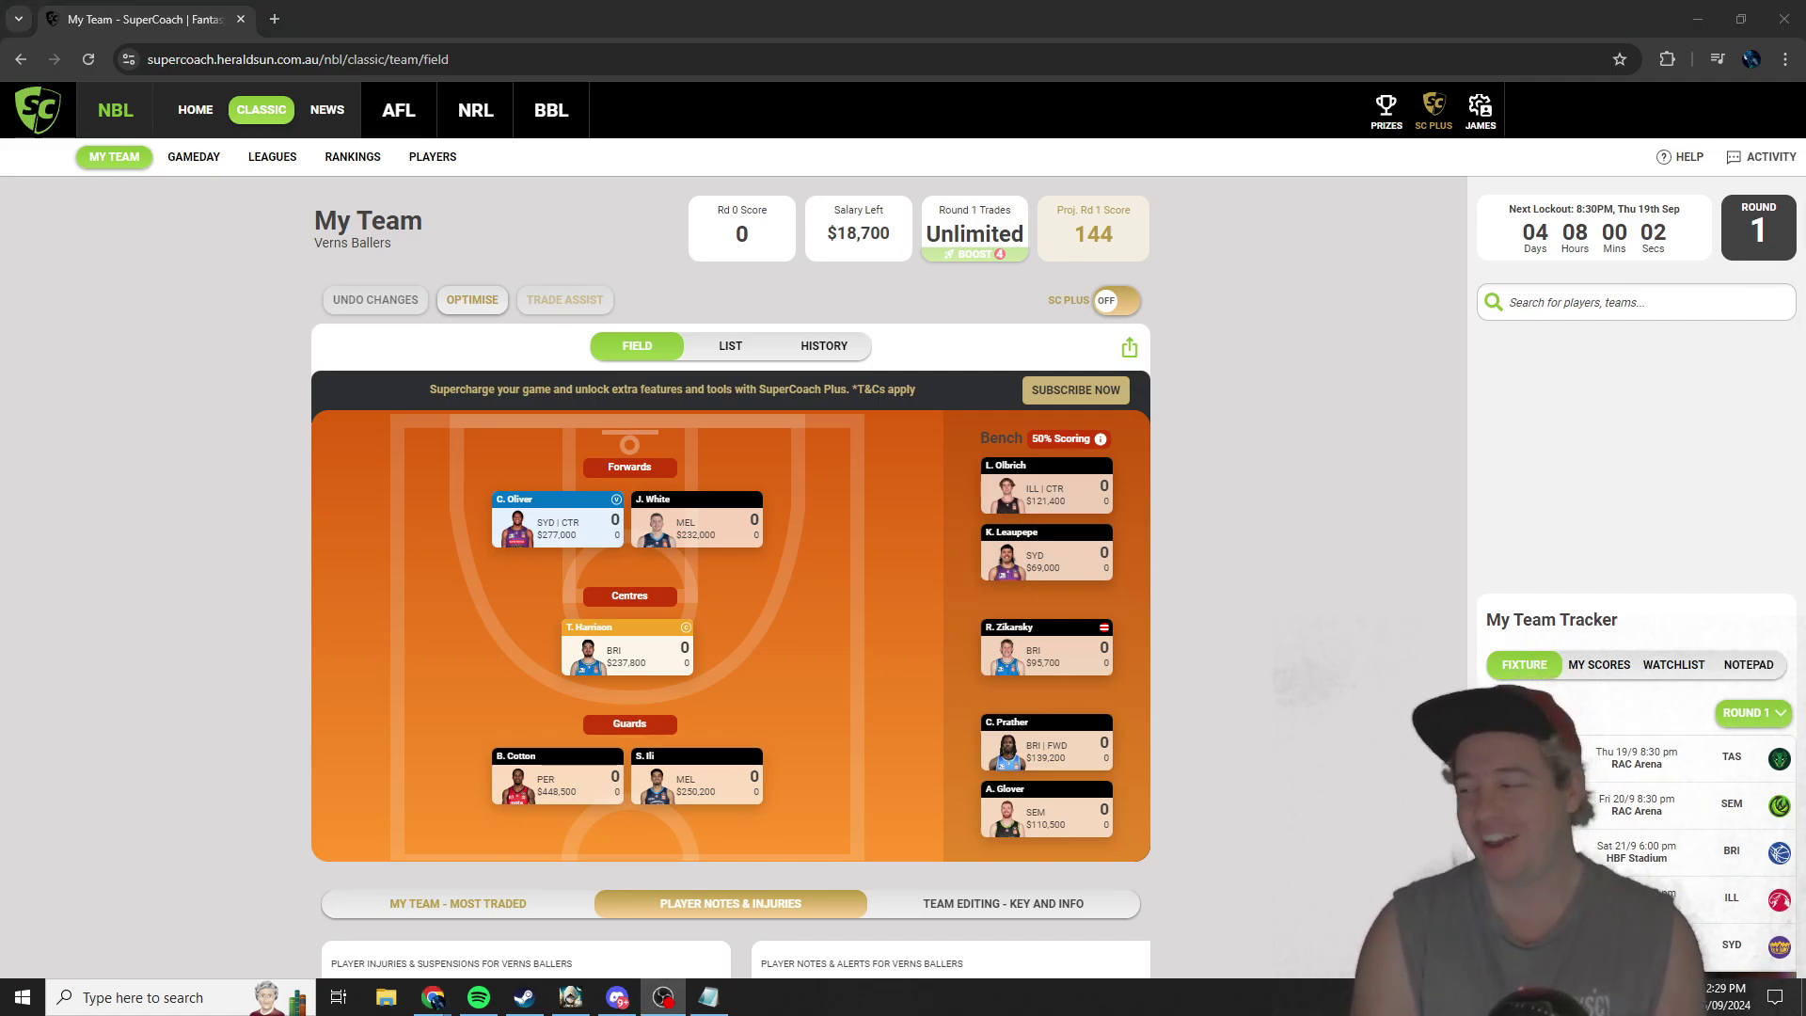